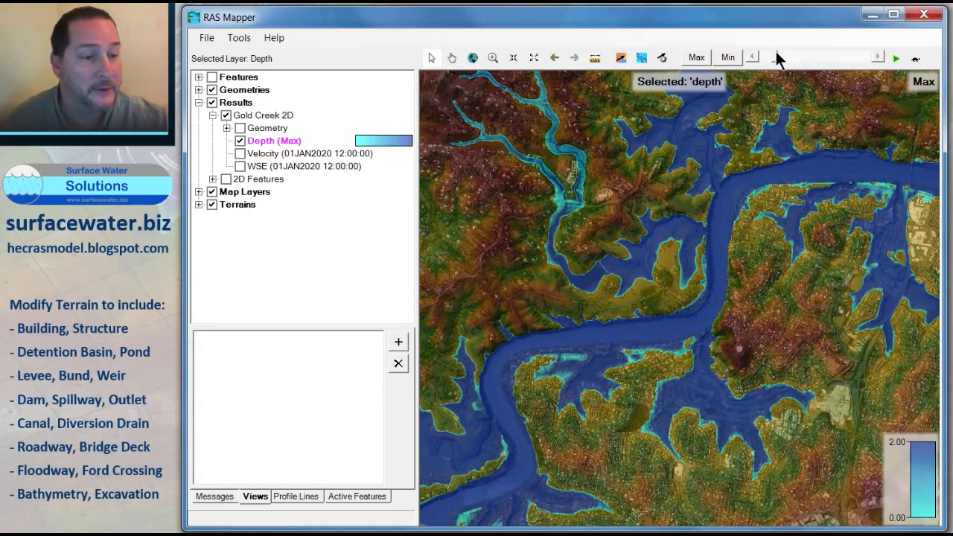
Step: Review the maximum flood depth results over time and zoom into the inlet east of the river
drag(777, 55, 871, 62)
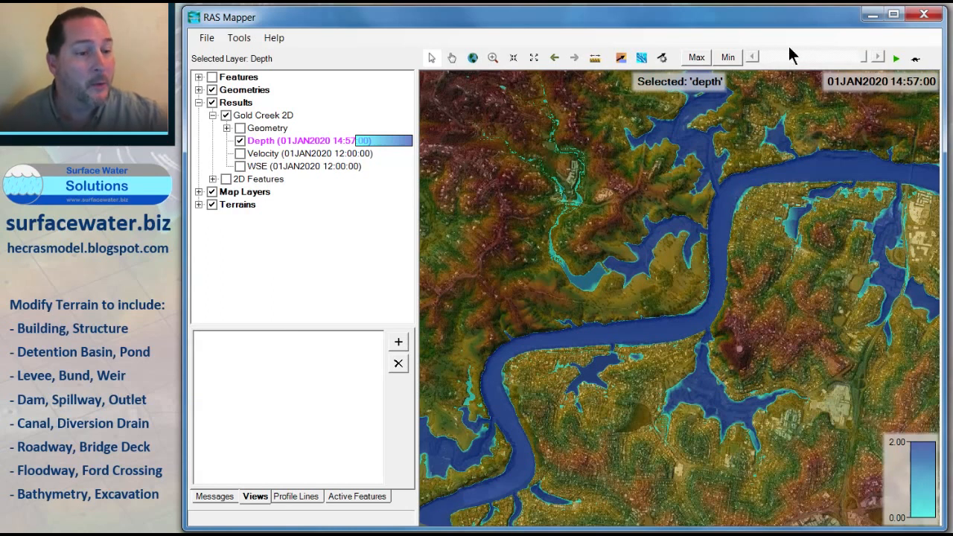
click(696, 58)
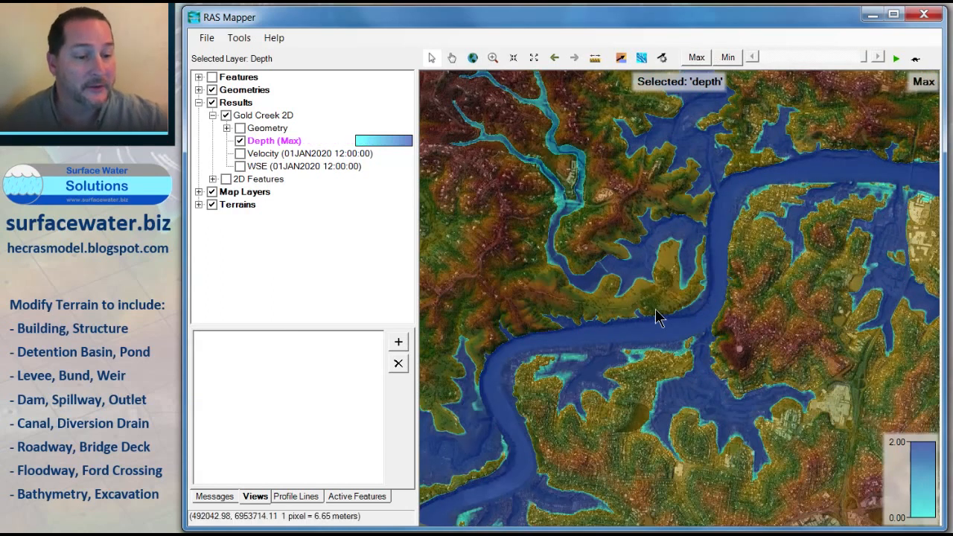
scroll(698, 277, up, 2)
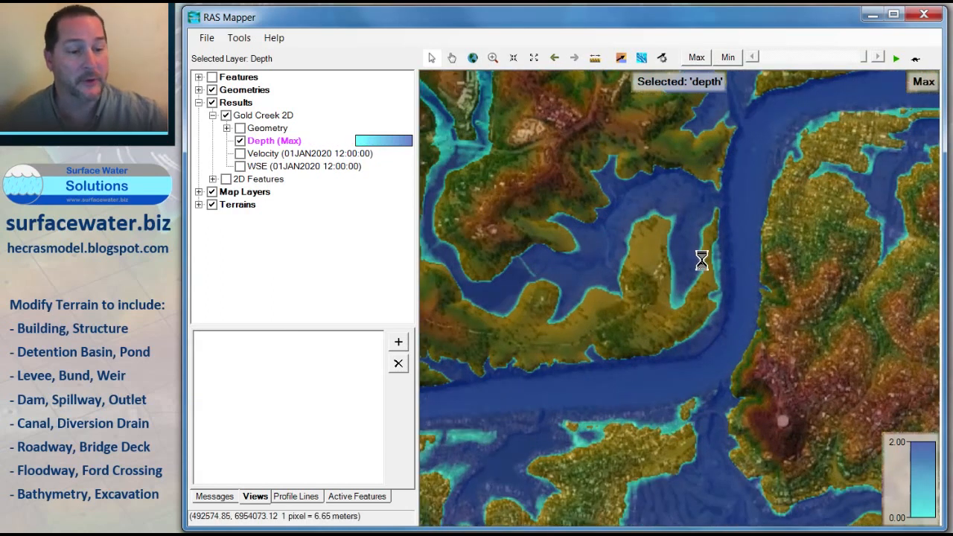
scroll(698, 262, up, 2)
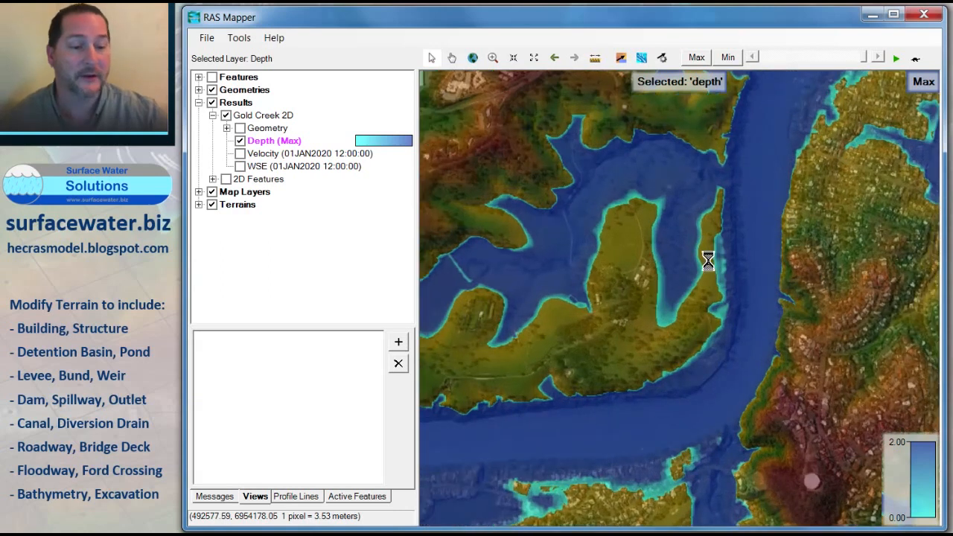
scroll(711, 269, up, 1)
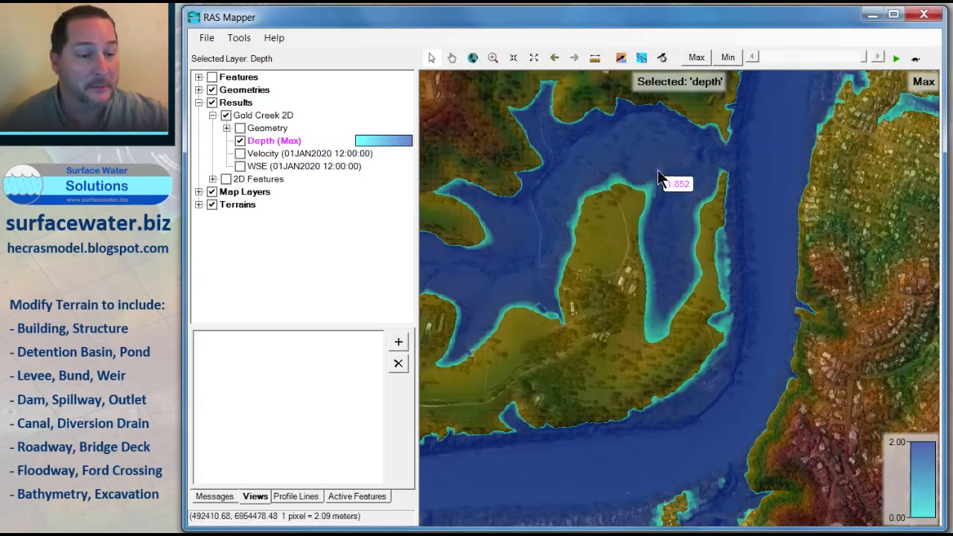
Step: Add a new geometry named 1D Terrain Warehouse
click(200, 102)
click(199, 89)
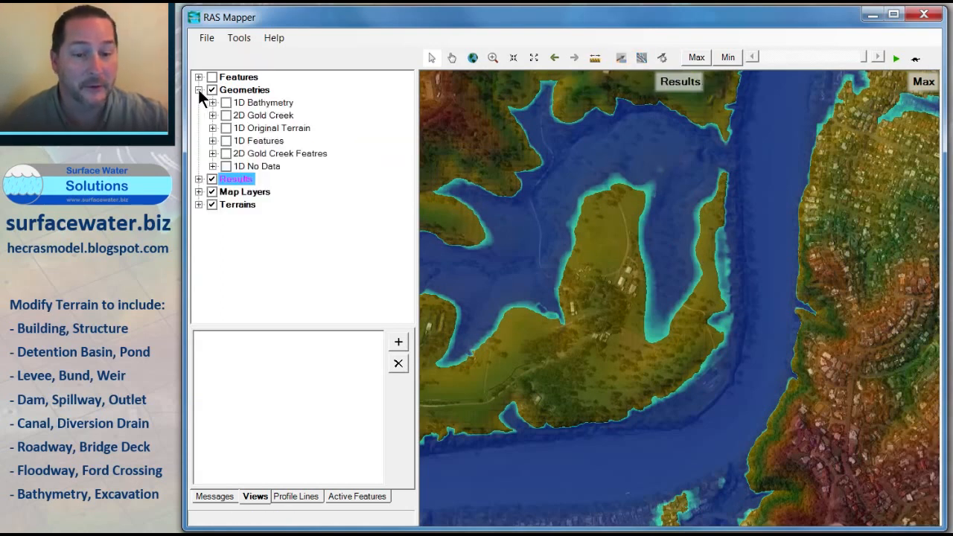
right_click(242, 90)
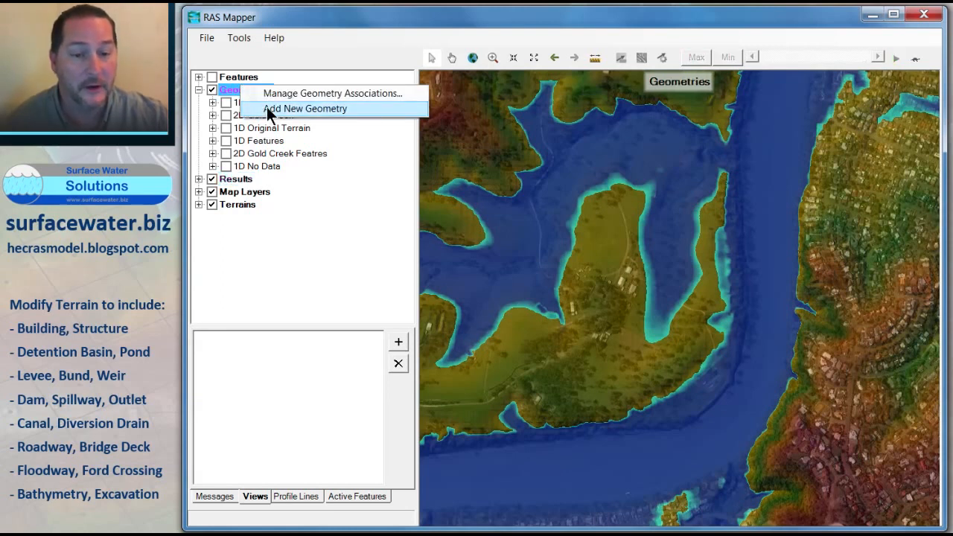
click(266, 106)
text(1D Terrain )
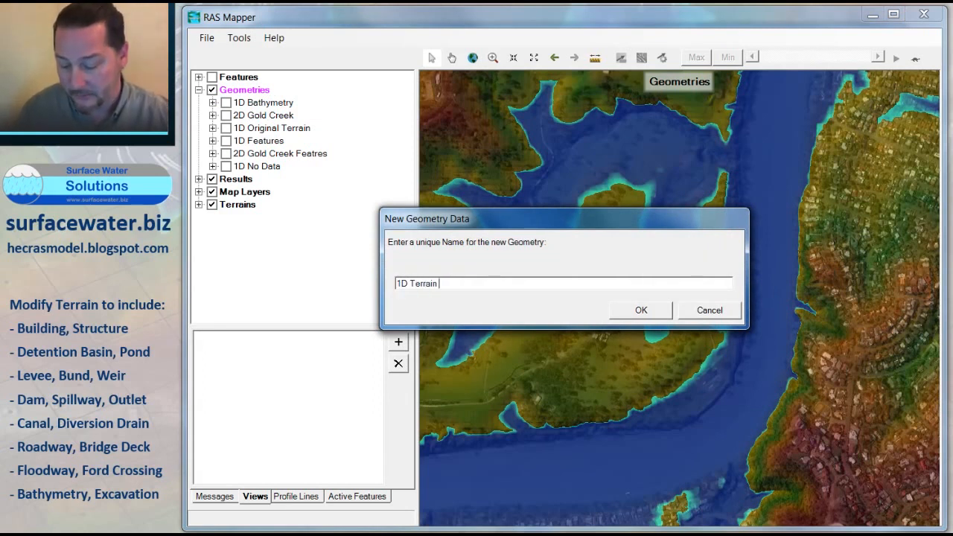
text(Warehouse)
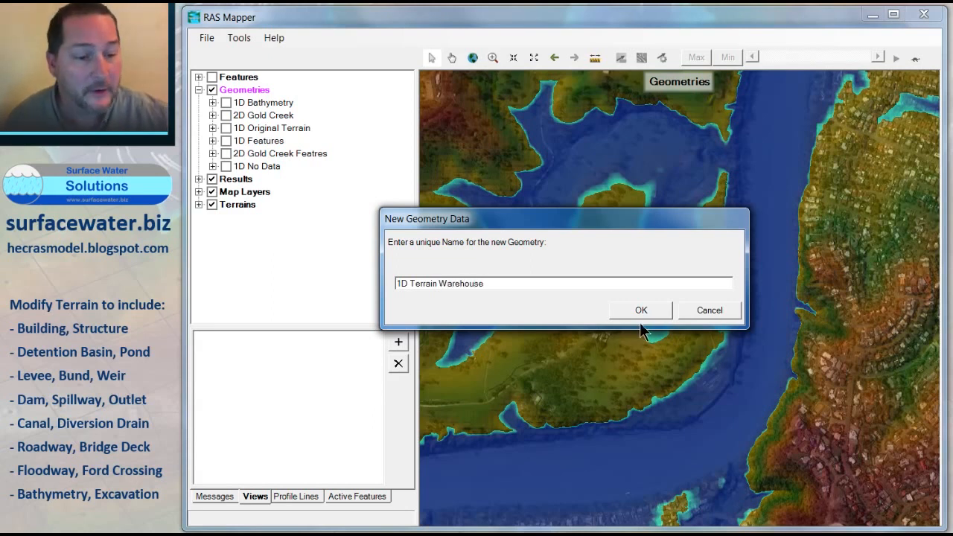
key(Return)
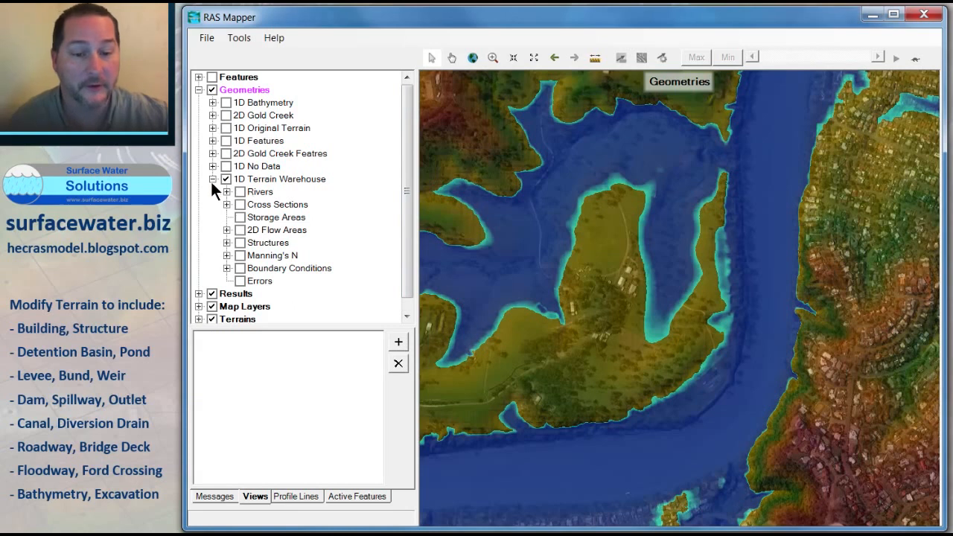
Step: Enable the new geometry's Rivers layer and start editing it
click(226, 193)
click(240, 192)
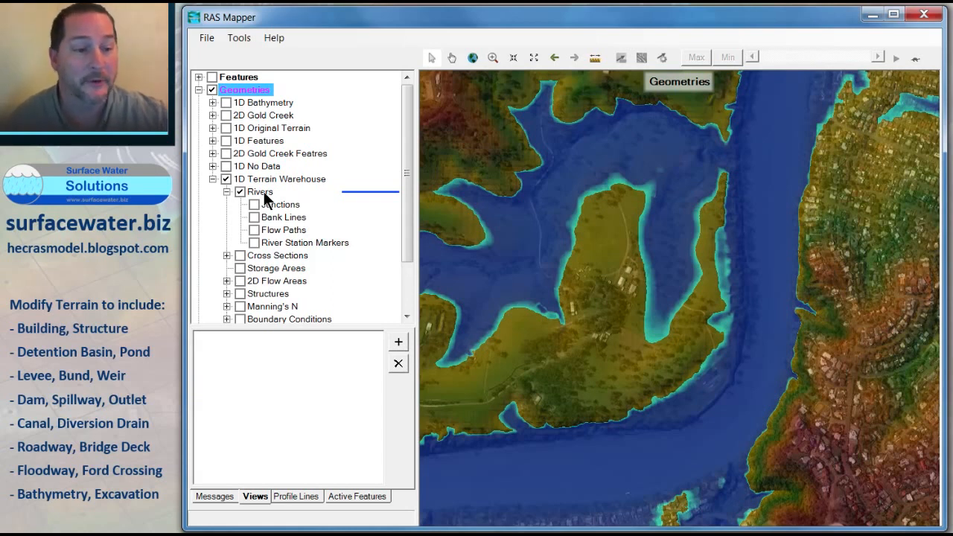
right_click(264, 192)
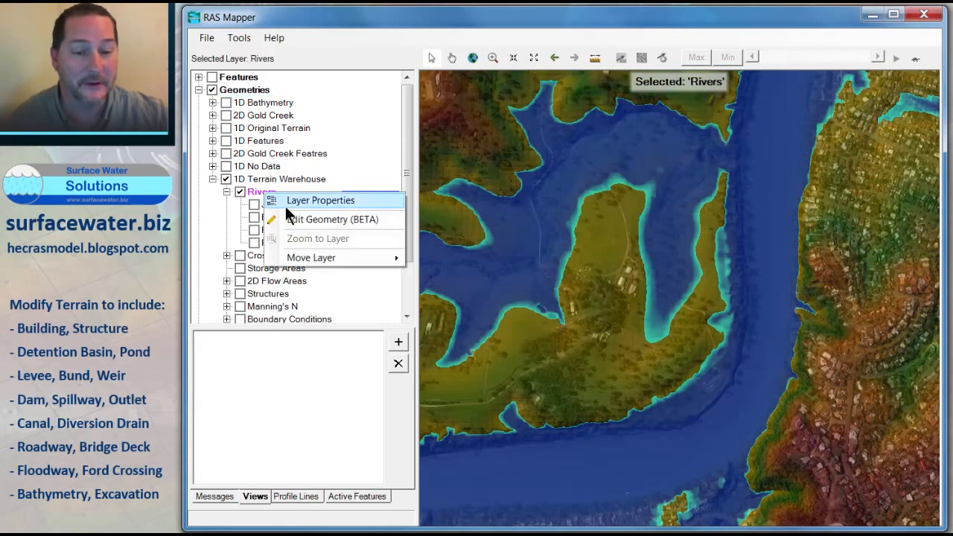
click(295, 218)
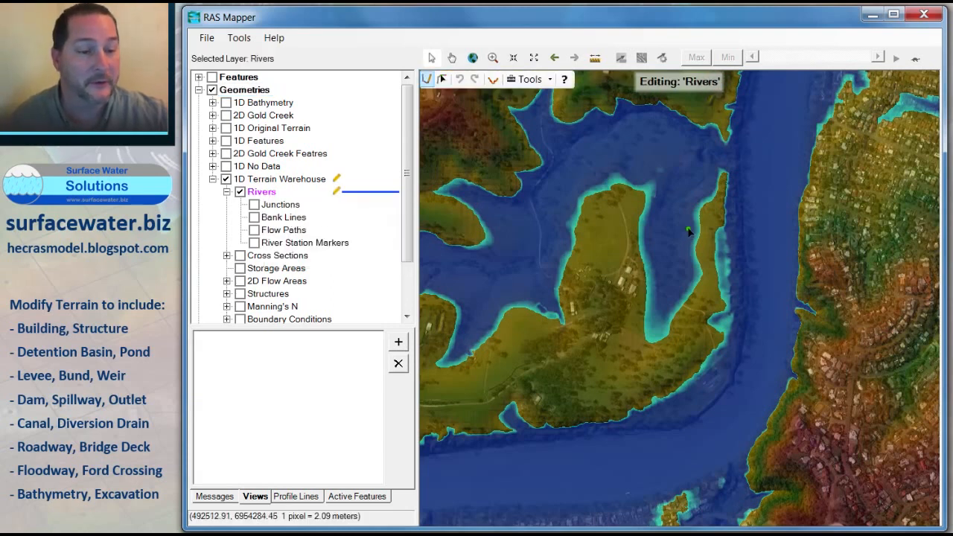
Step: Draw a short river centreline diagonally across the inlet channel
scroll(696, 227, up, 2)
scroll(699, 218, up, 2)
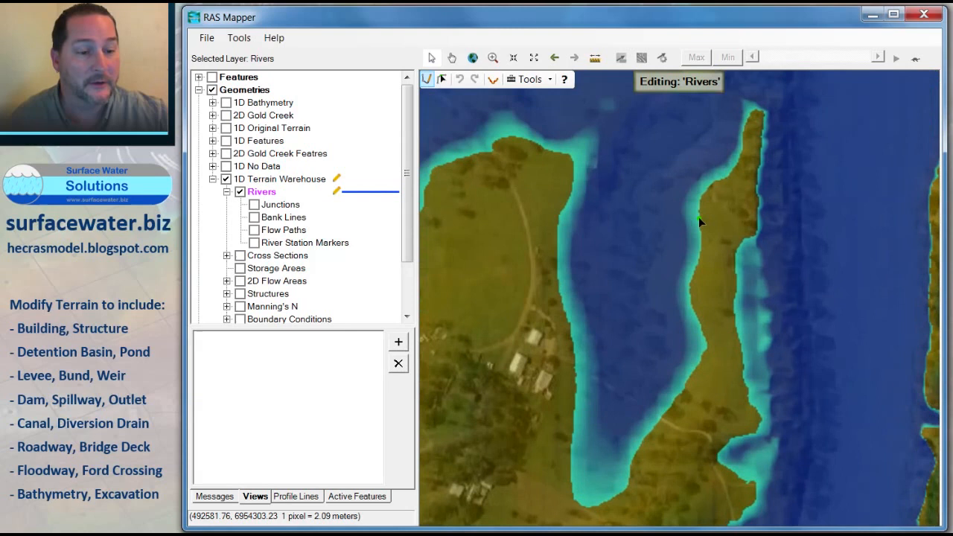
click(598, 284)
double_click(656, 230)
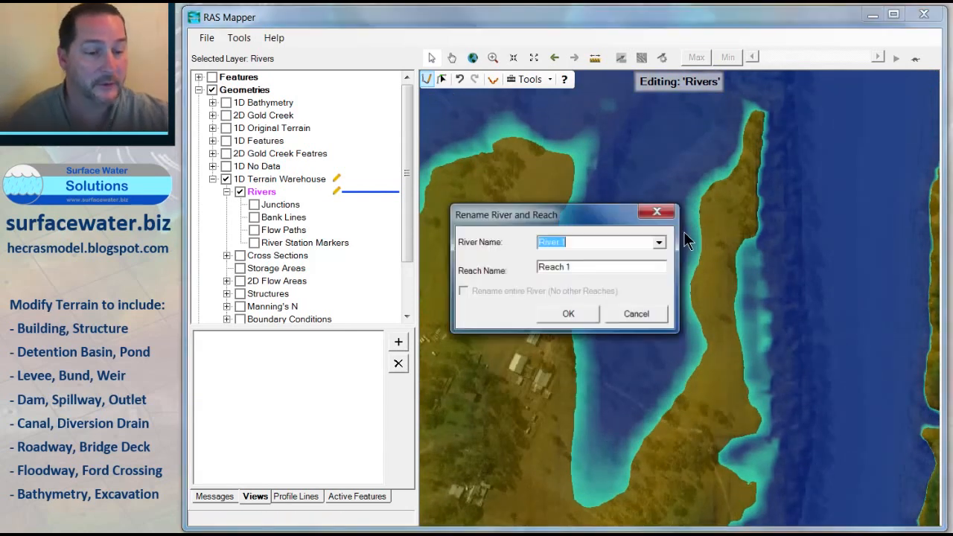
Step: Name the river Building and the reach Building
text(Building)
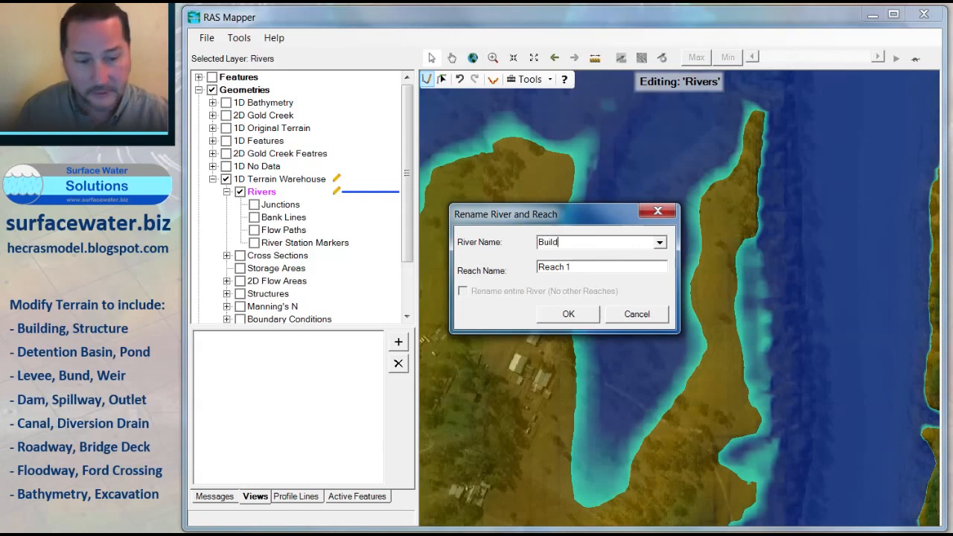
key(Tab)
text(Bui)
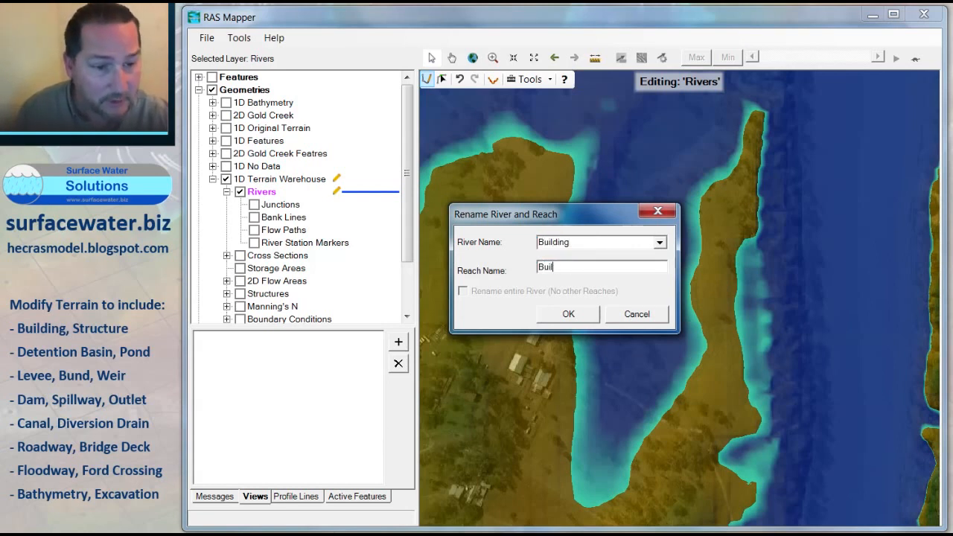
key(Return)
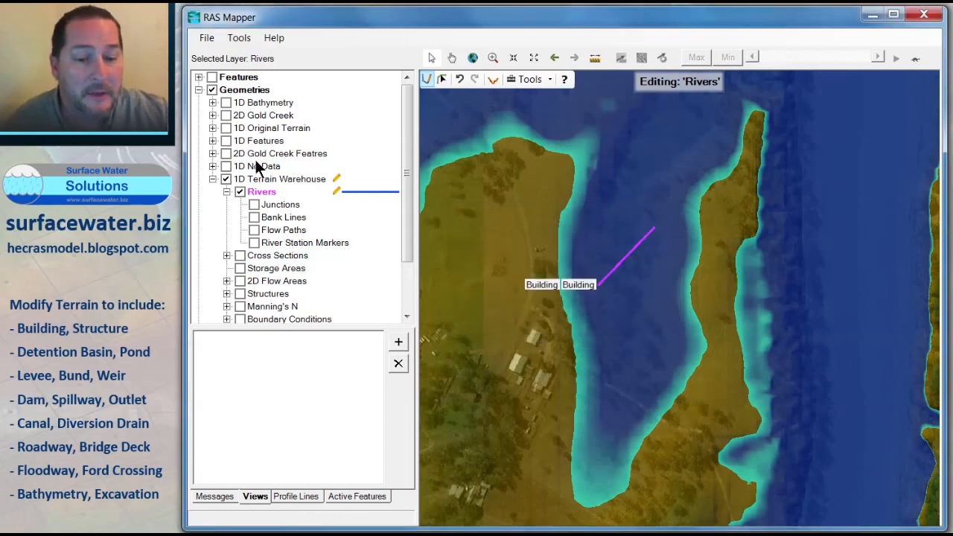
Step: Save the river edits and start editing the Bank Lines layer
click(255, 217)
click(277, 216)
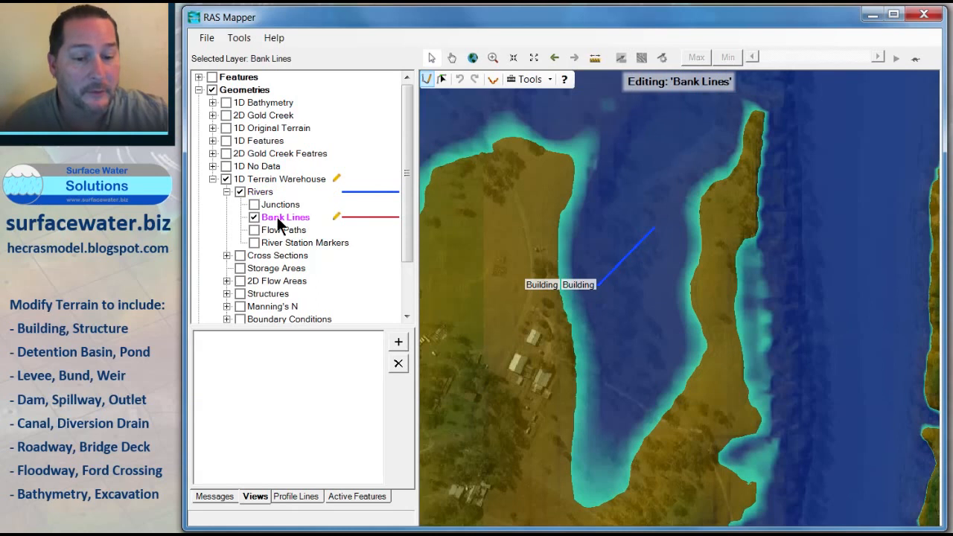
right_click(277, 217)
click(355, 249)
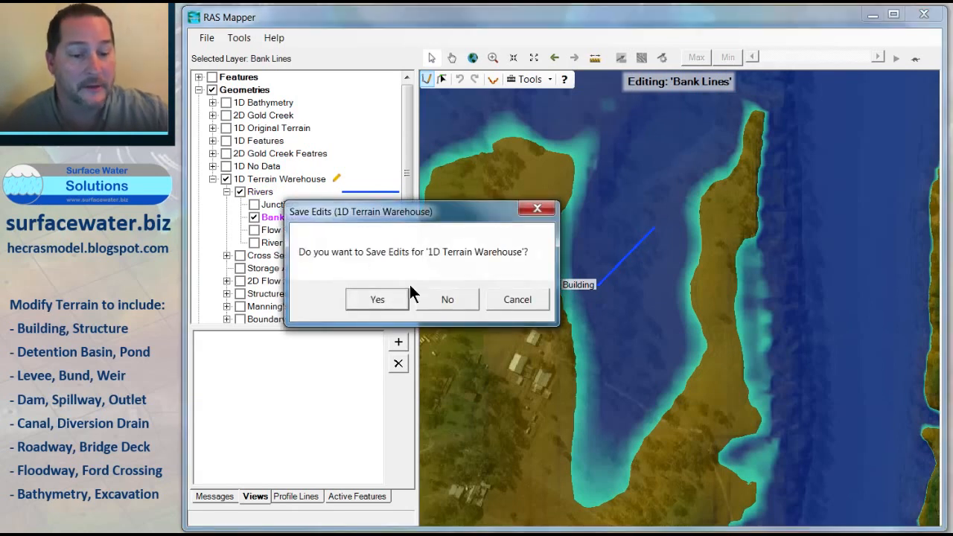
click(378, 299)
right_click(282, 217)
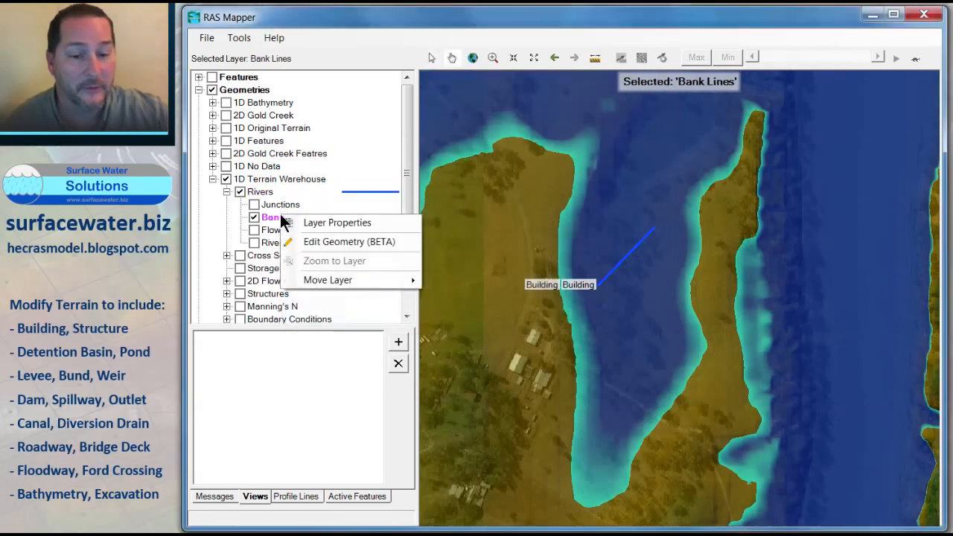
click(318, 243)
Step: Draw two bank lines parallel to the river, one on each side
click(567, 271)
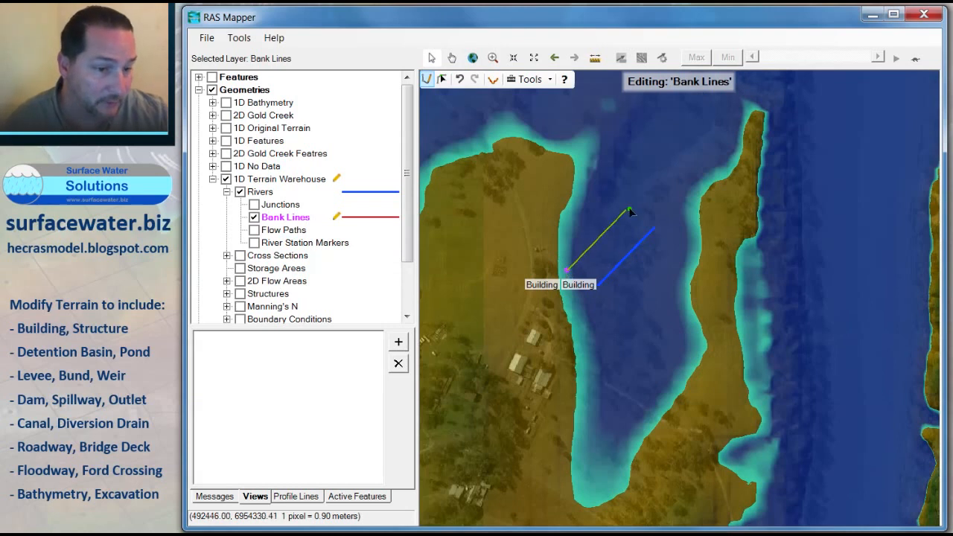
double_click(634, 201)
click(612, 322)
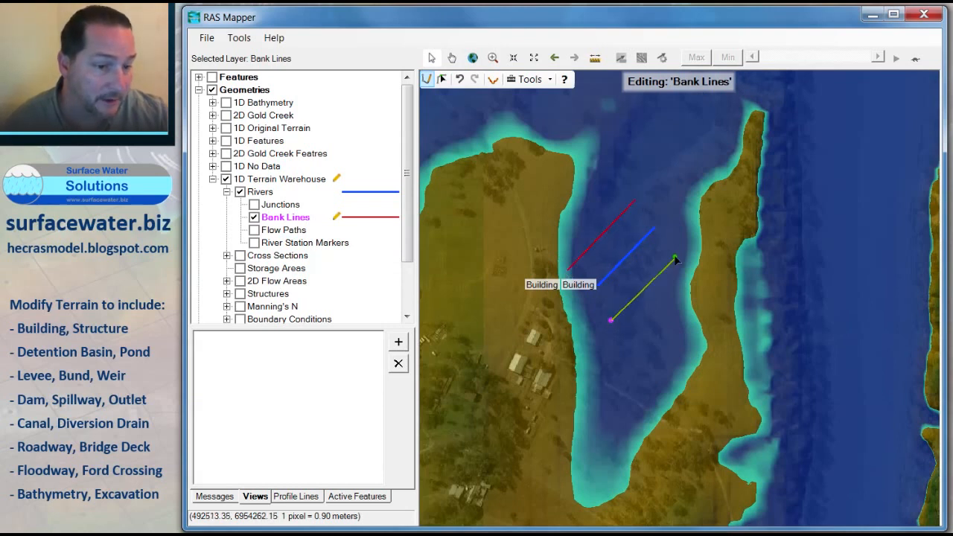
double_click(681, 247)
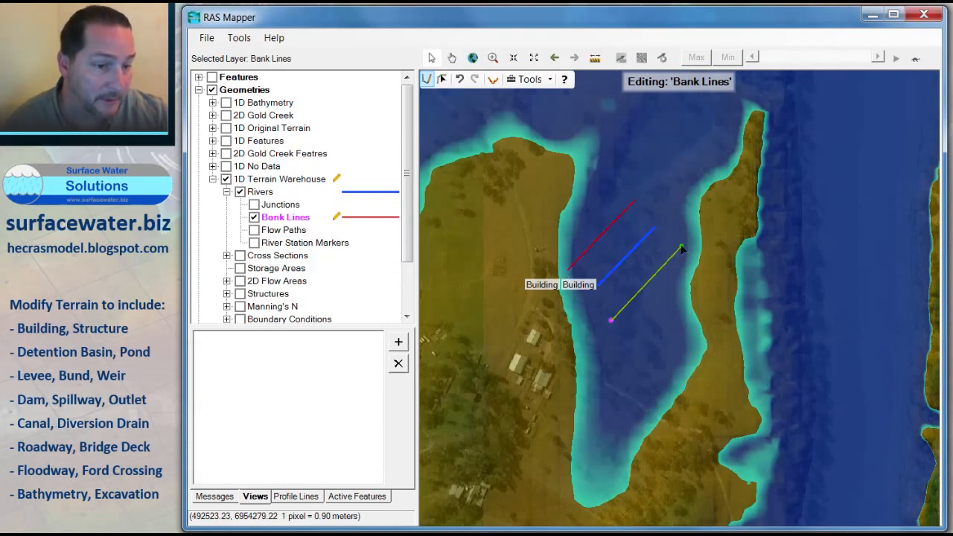
Step: Save the bank line edits and start editing the Cross Sections layer
click(240, 256)
right_click(259, 257)
click(298, 283)
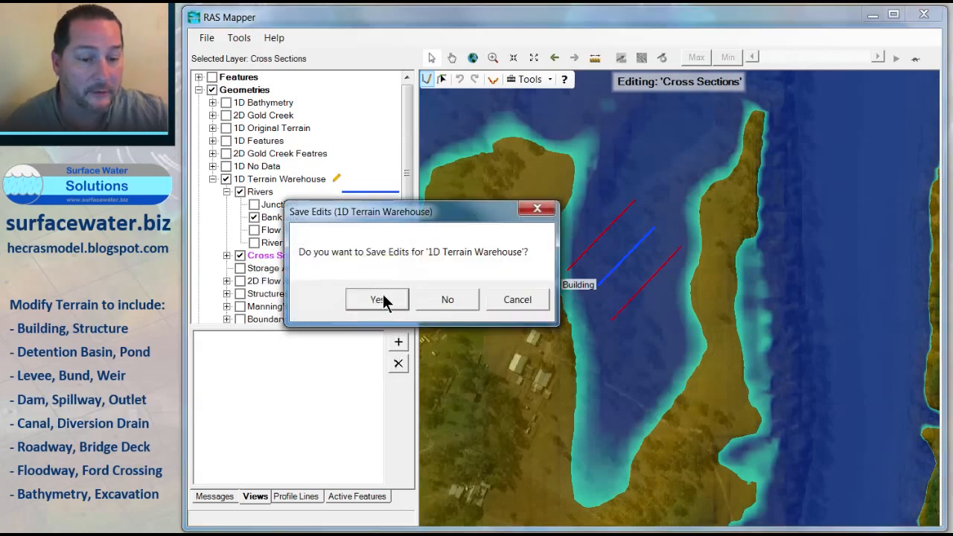
click(383, 296)
right_click(262, 256)
click(295, 277)
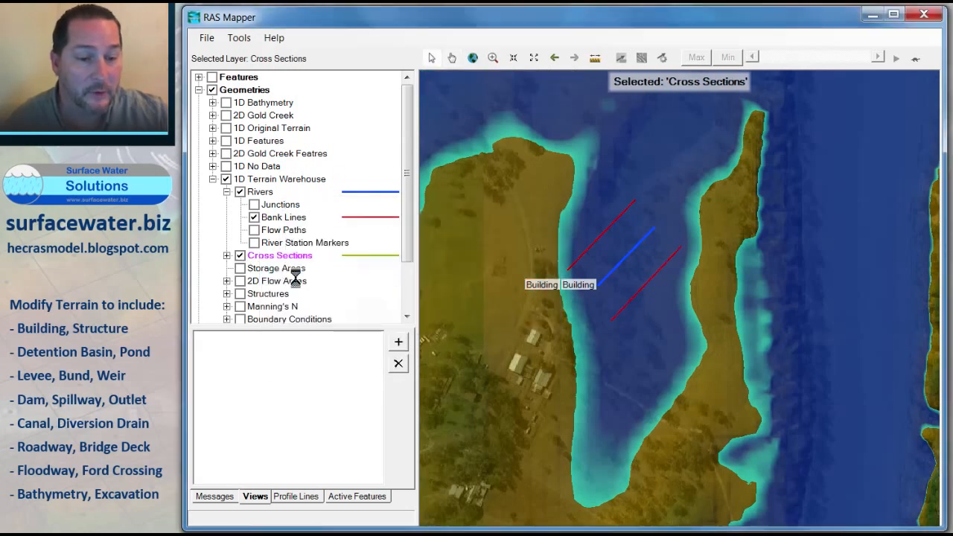
Step: Draw two cross sections across the river, each spanning both bank lines at the reach ends
click(568, 254)
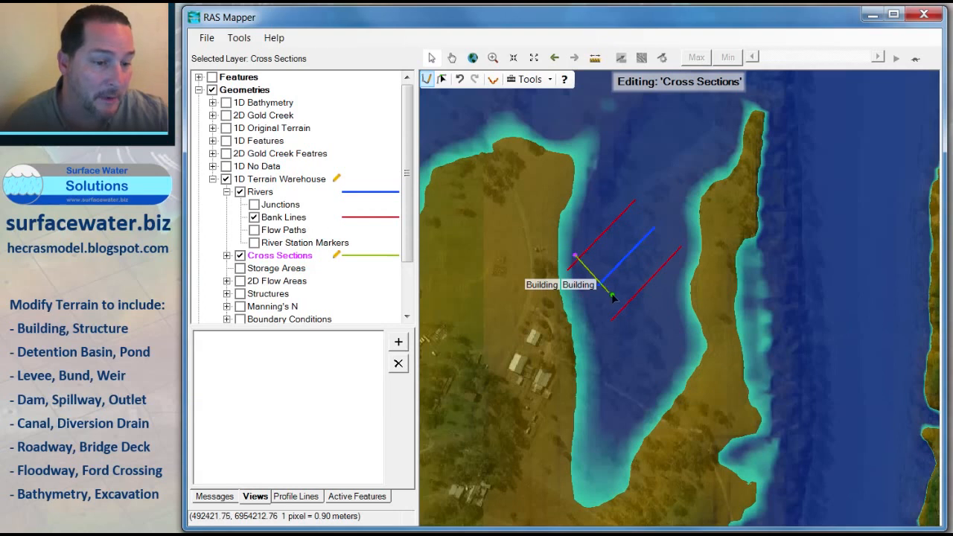
double_click(629, 311)
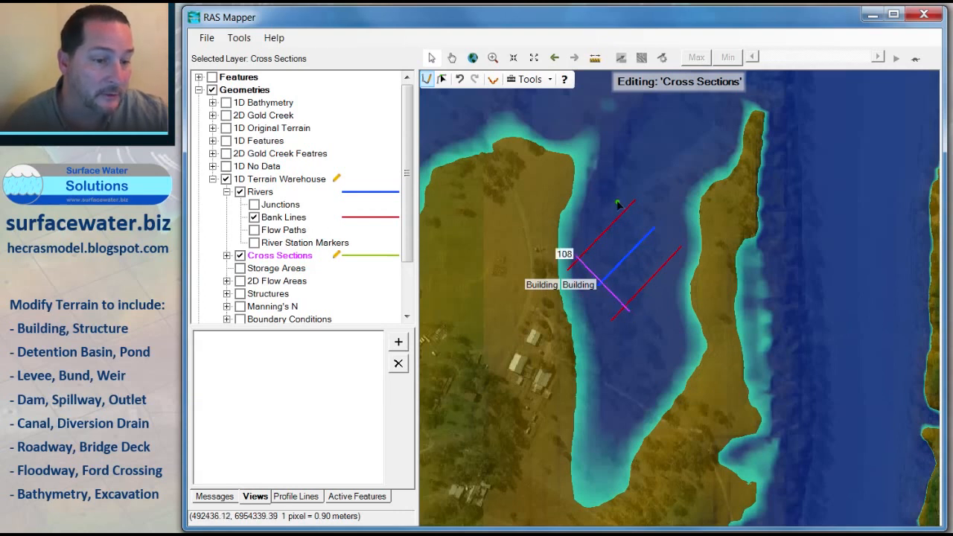
click(616, 202)
double_click(678, 267)
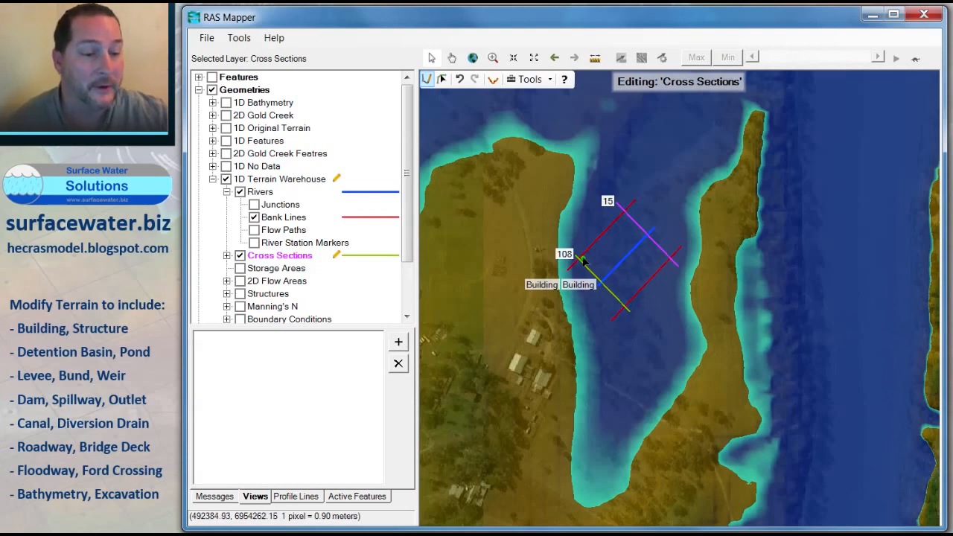
Step: Save the cross-section edits by stopping editing, then resume editing the Rivers layer
scroll(583, 259, down, 2)
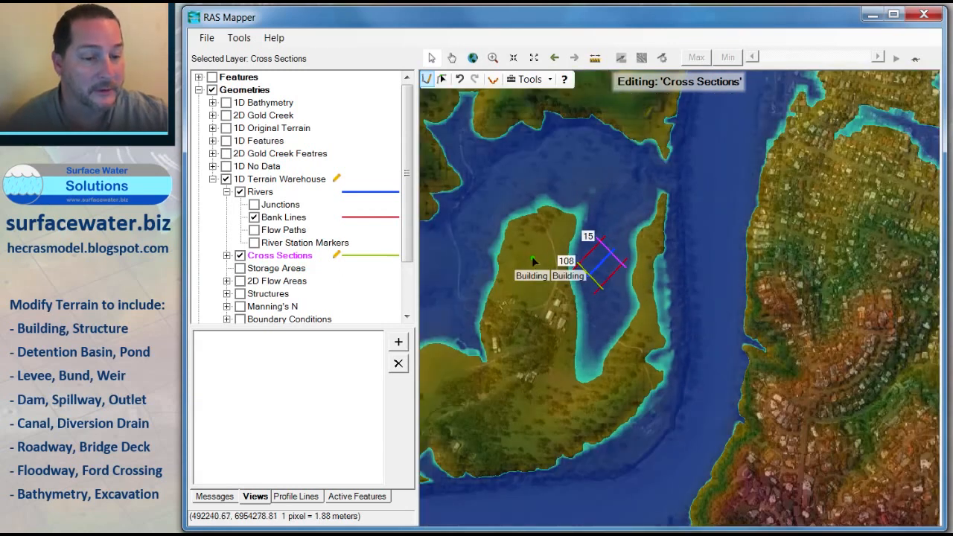
scroll(676, 224, up, 2)
scroll(731, 257, up, 1)
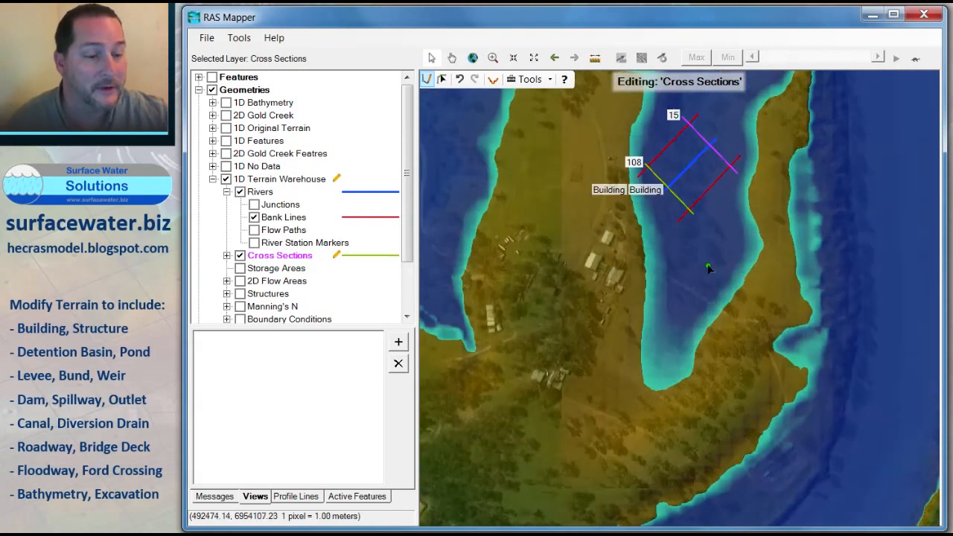
scroll(733, 261, up, 1)
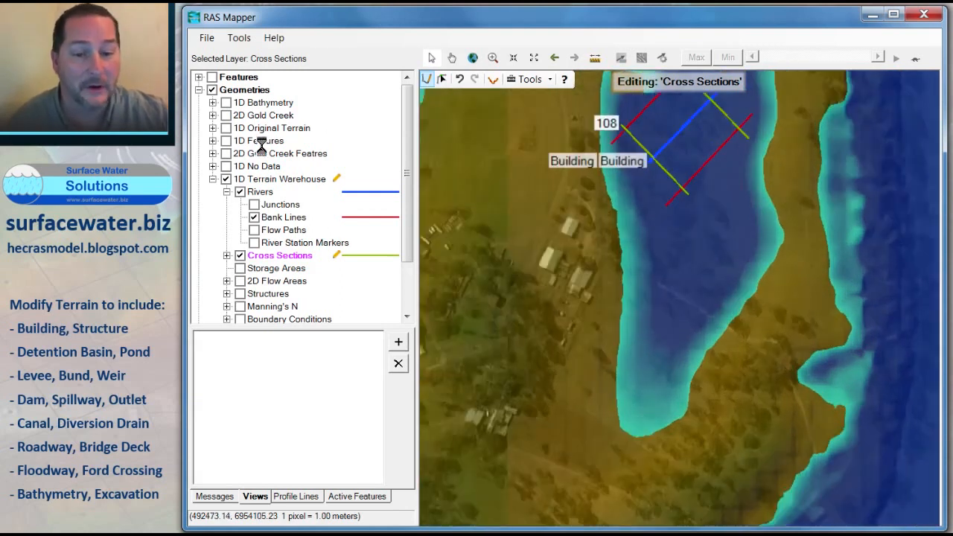
click(259, 192)
right_click(259, 192)
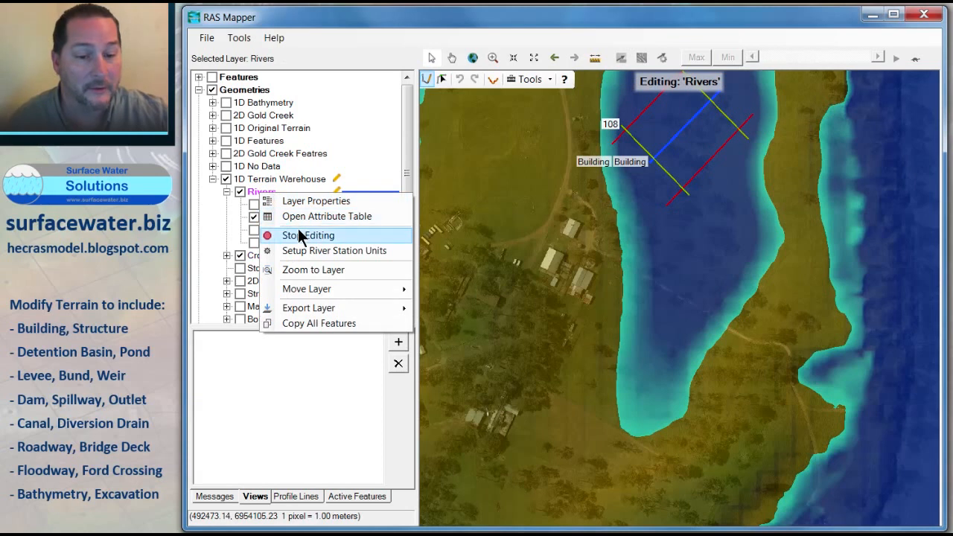
click(298, 230)
click(382, 295)
right_click(274, 194)
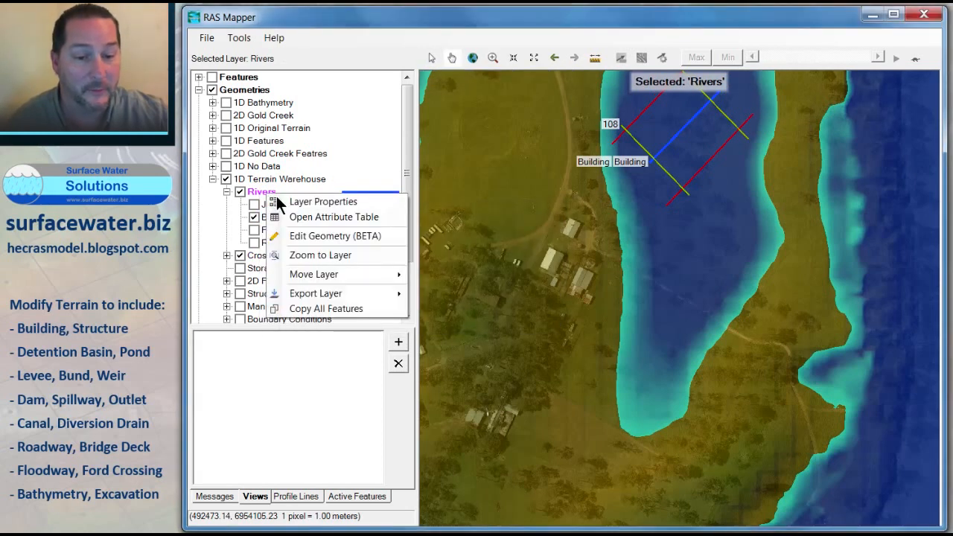
click(316, 237)
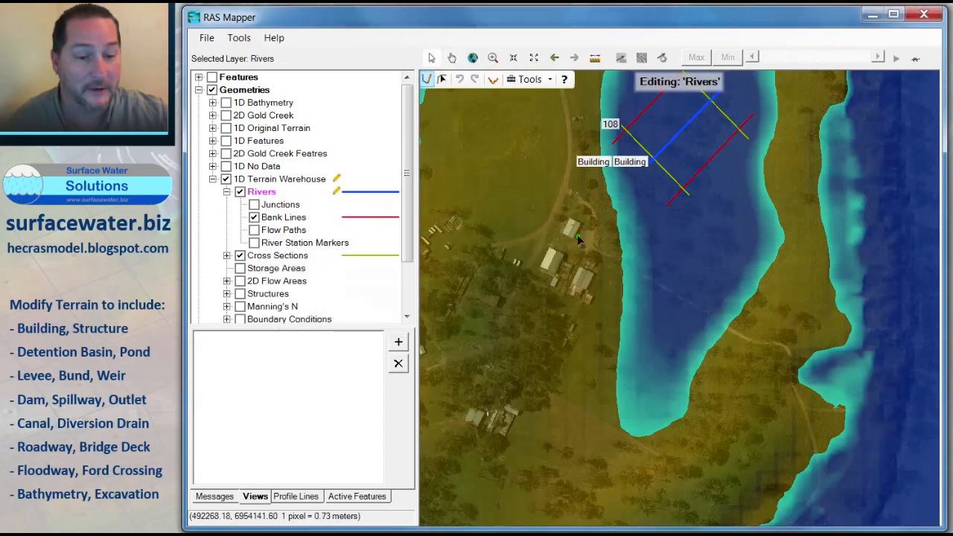
Step: Draw a new river line across the southern part of the channel and name its river and reach Basin
click(570, 340)
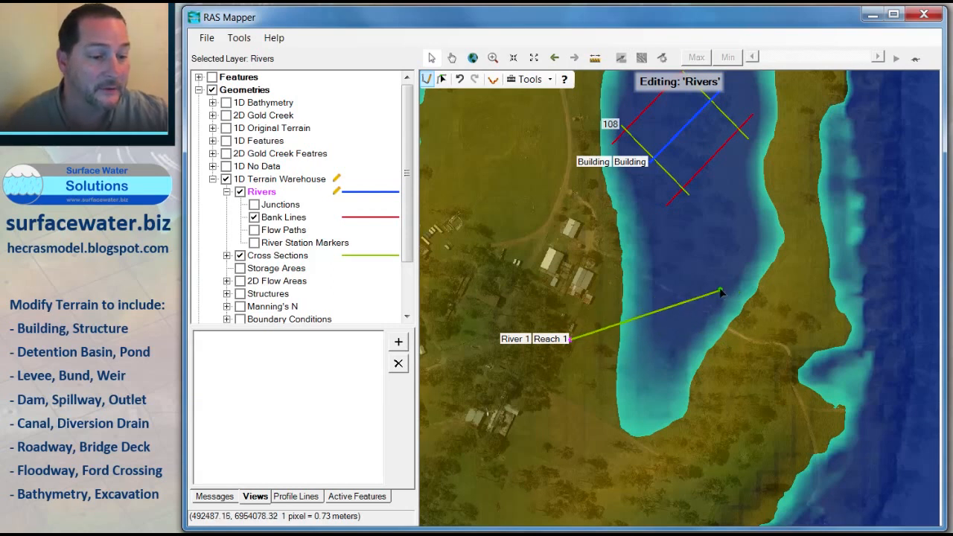
double_click(711, 256)
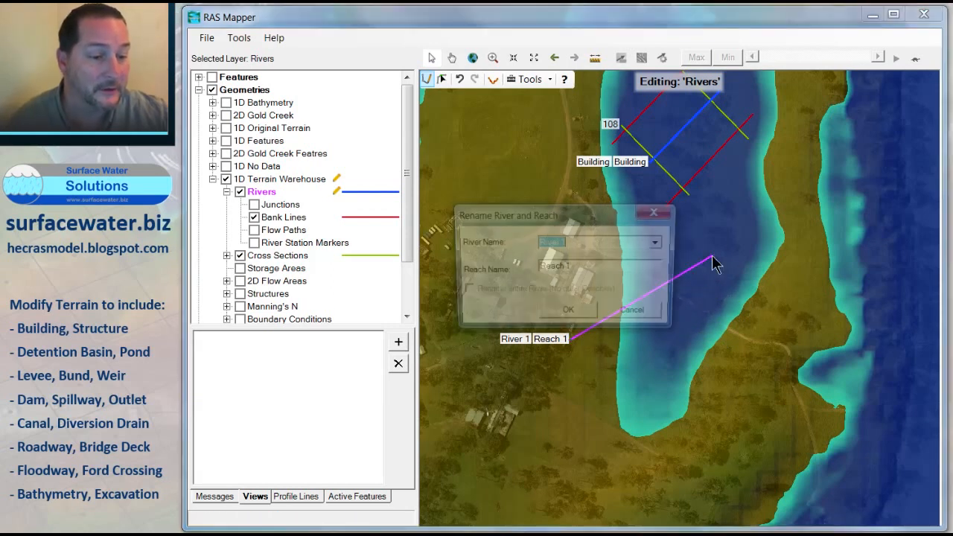
text(Basin)
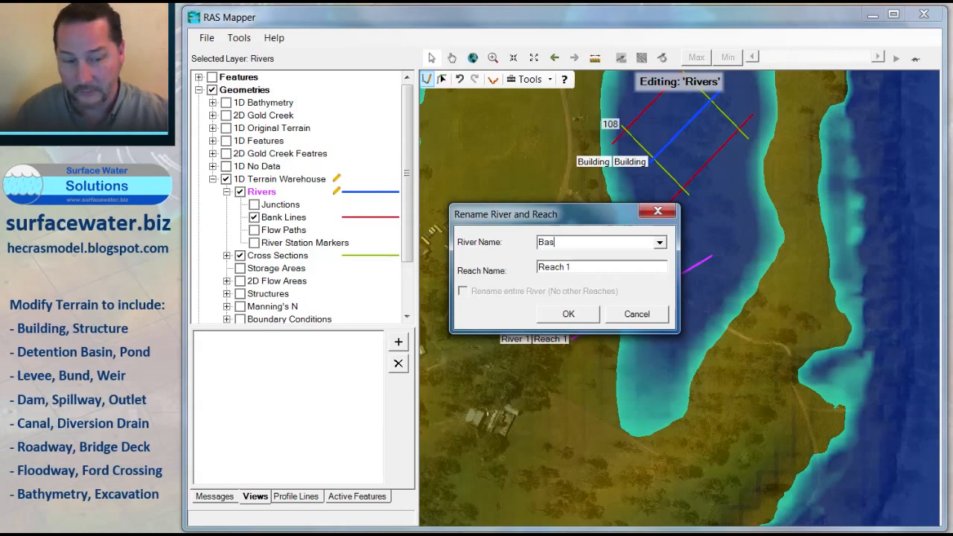
key(Tab)
text(Basi)
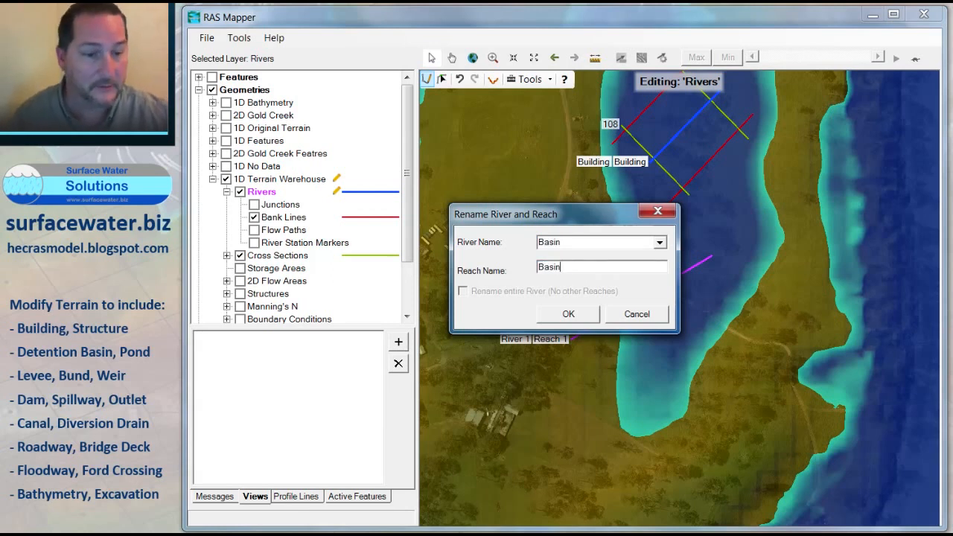
click(567, 314)
Step: Save the river edits and start editing the Bank Lines layer
click(284, 220)
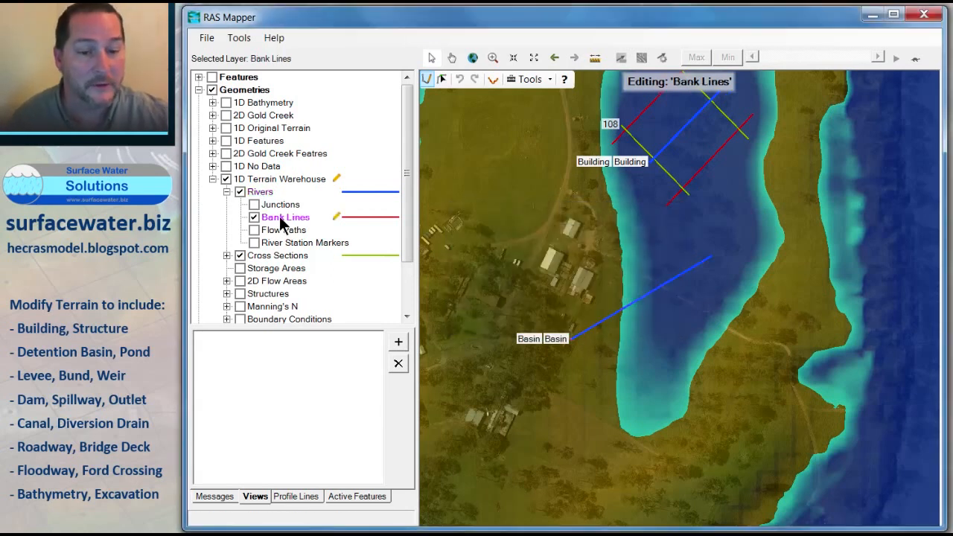
right_click(283, 222)
click(327, 259)
click(384, 298)
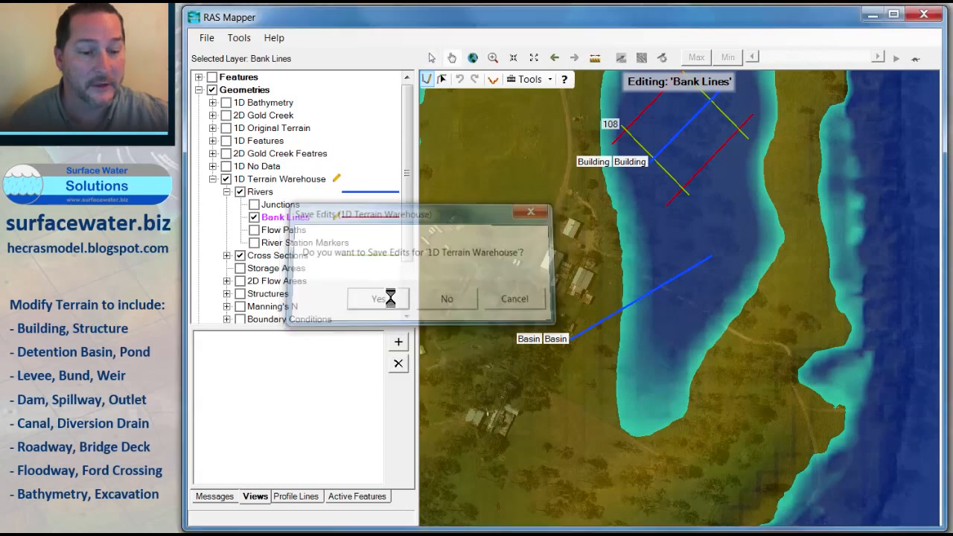
right_click(284, 218)
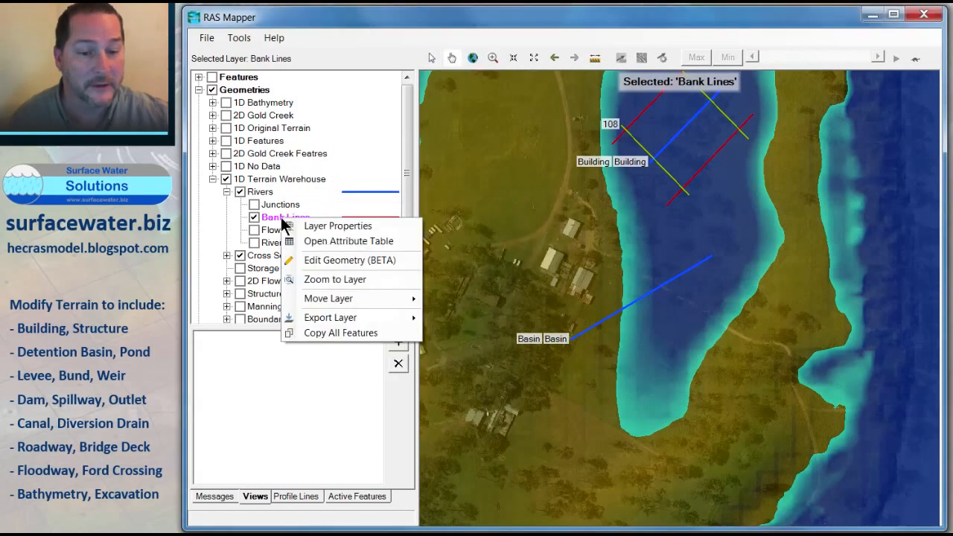
click(326, 261)
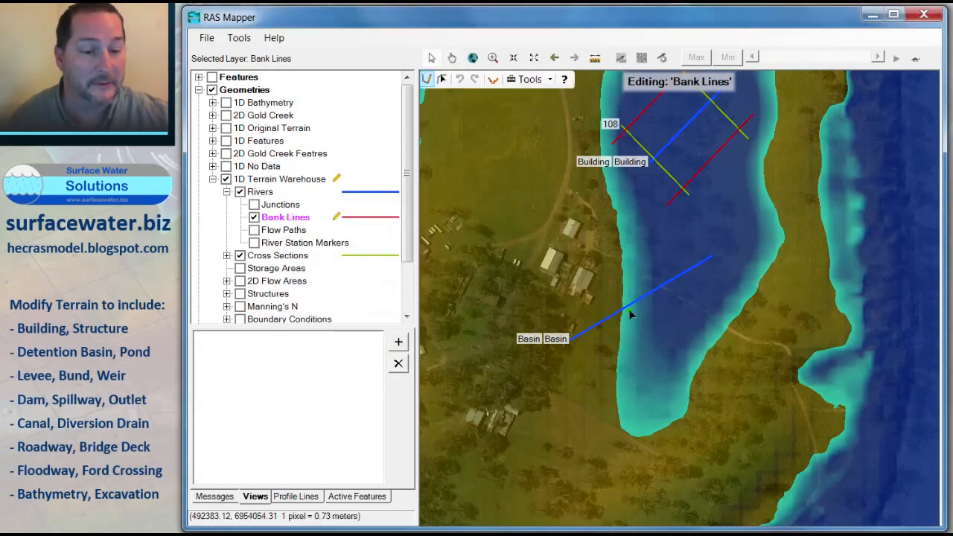
Step: Draw two bank lines around the Basin river, one on each side, curving around its ends
click(561, 332)
click(566, 295)
click(588, 254)
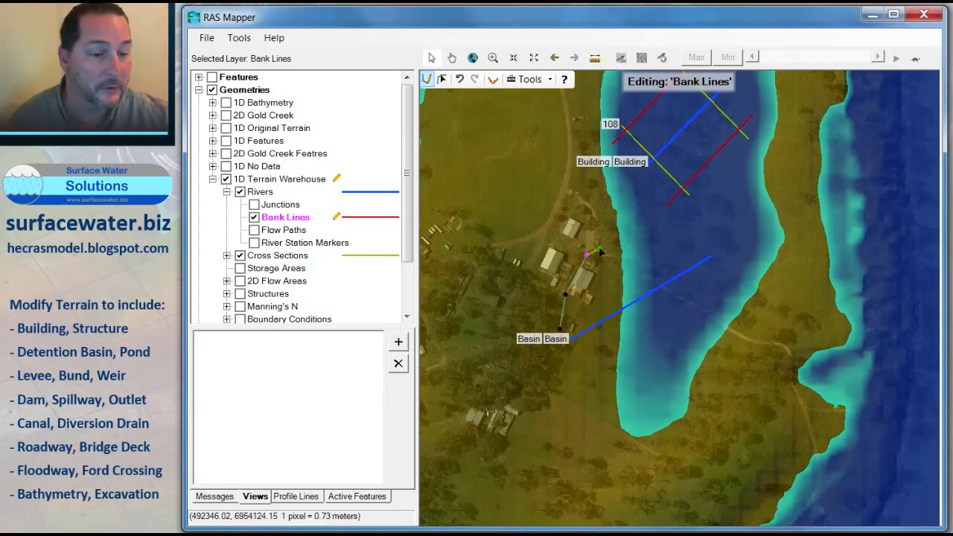
click(659, 236)
double_click(692, 247)
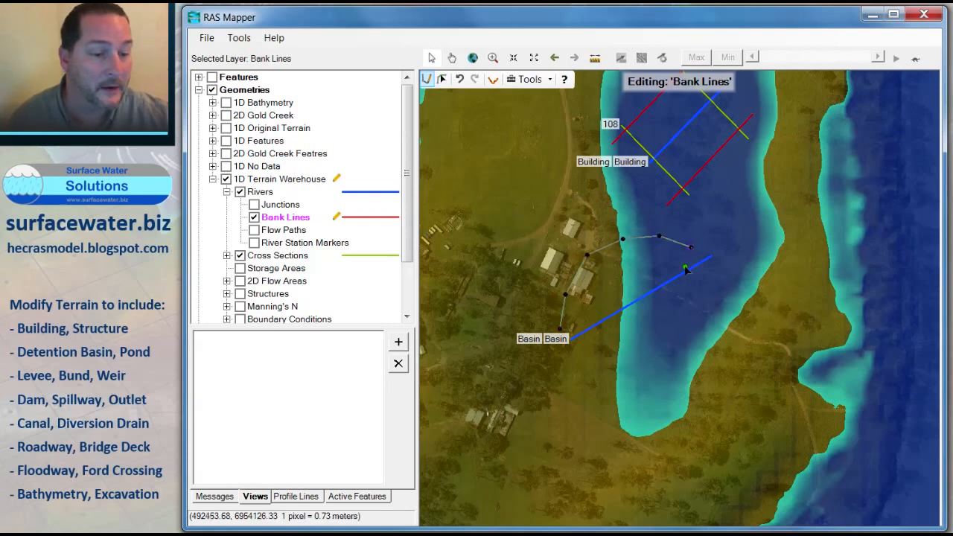
click(574, 354)
click(611, 371)
click(650, 367)
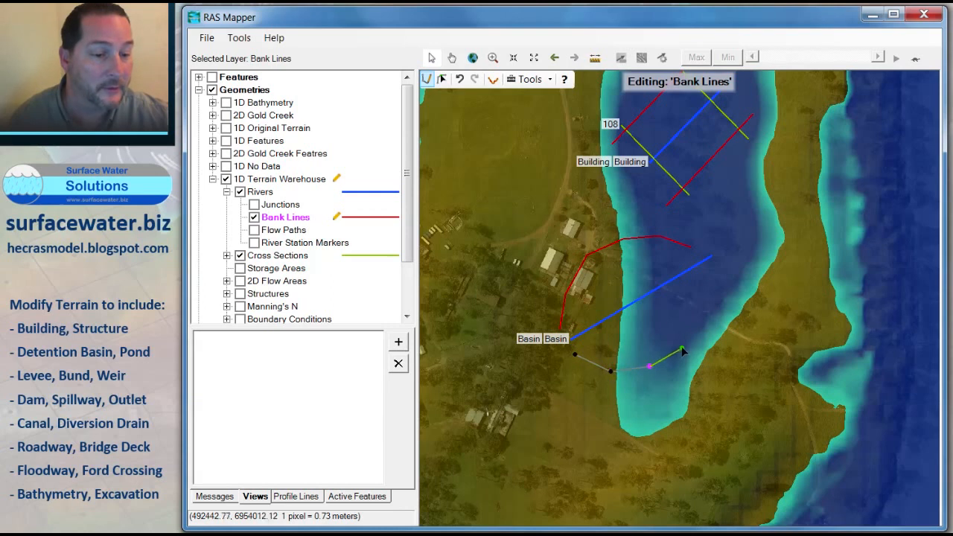
click(684, 348)
click(706, 313)
double_click(717, 276)
Step: Save the bank line edits and start editing the Cross Sections layer
click(270, 256)
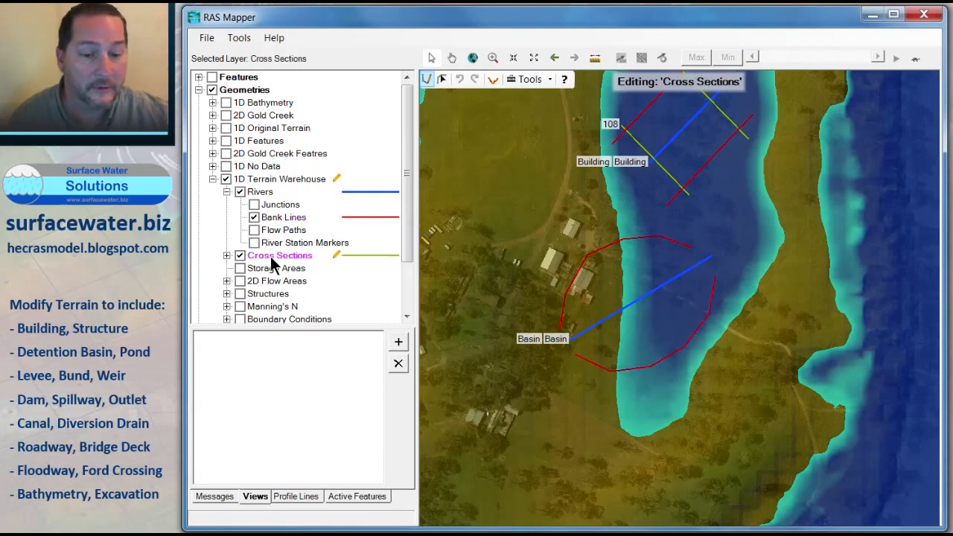
right_click(271, 256)
click(301, 298)
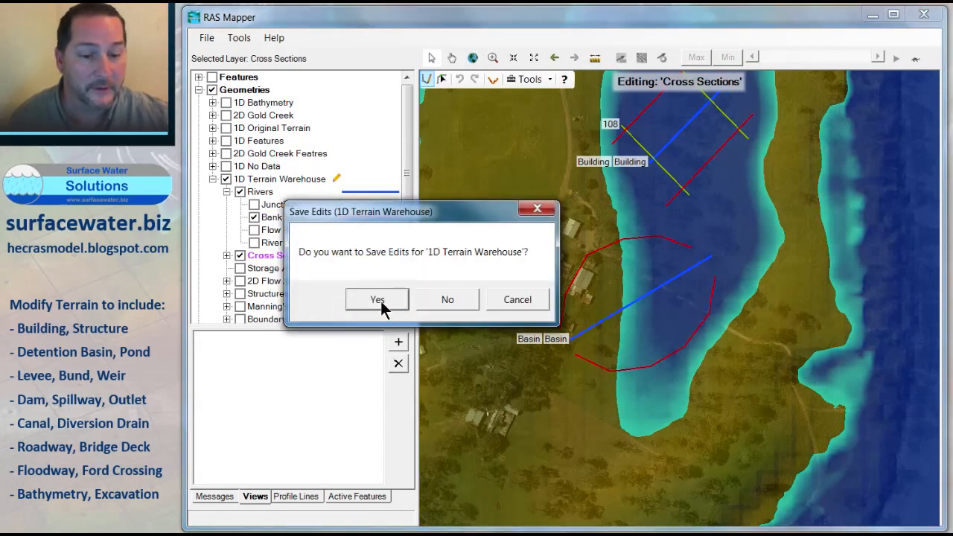
click(379, 301)
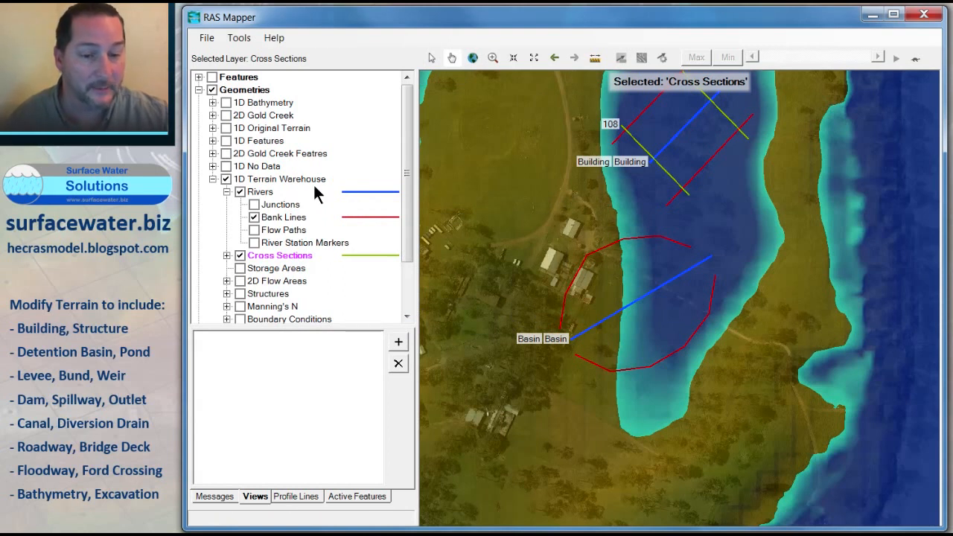
right_click(272, 261)
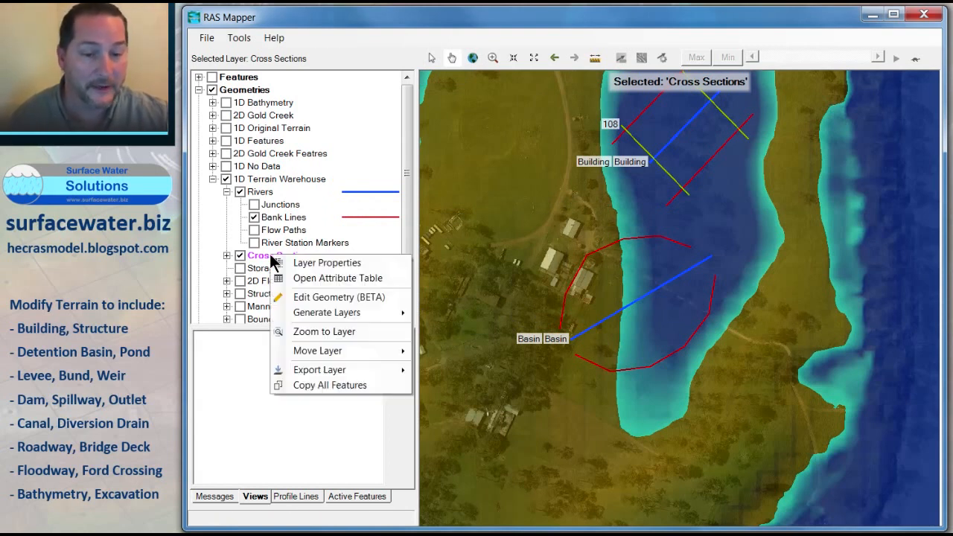
click(321, 298)
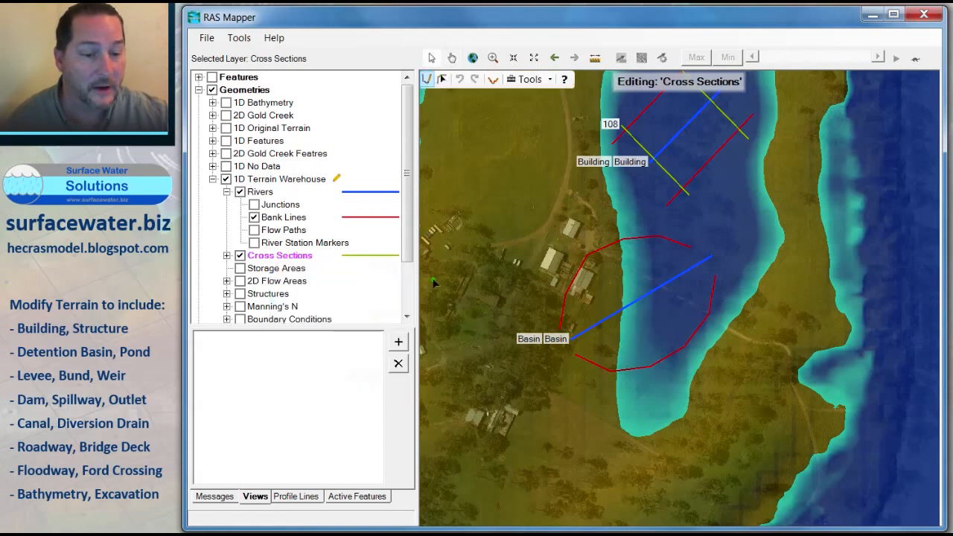
Step: Draw three cross sections across the Basin reach, at both ends and the middle, each spanning both bank lines
click(557, 315)
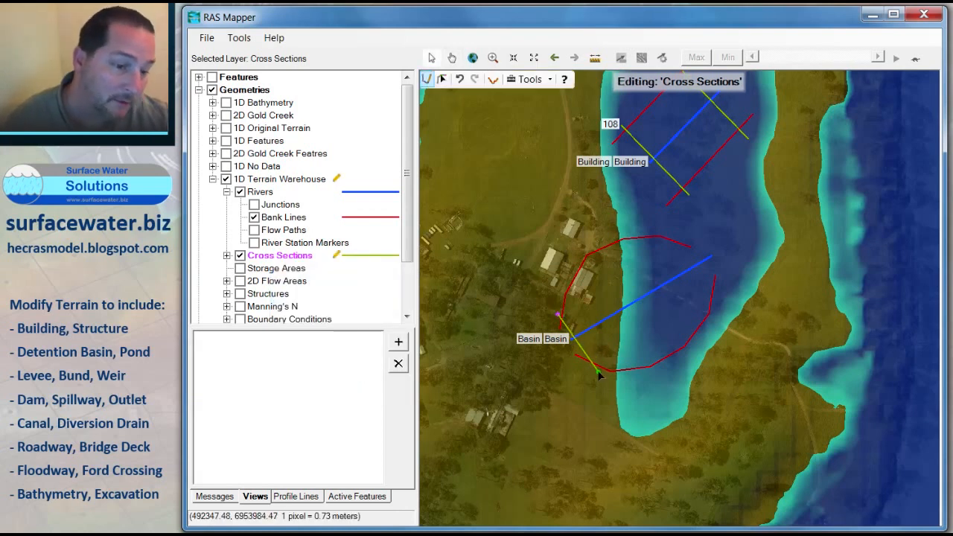
double_click(599, 374)
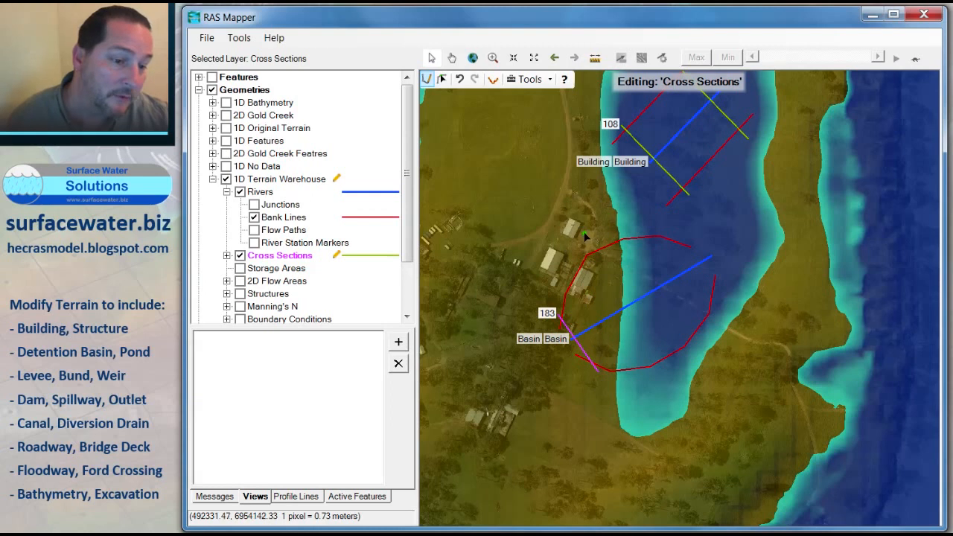
click(593, 237)
double_click(676, 366)
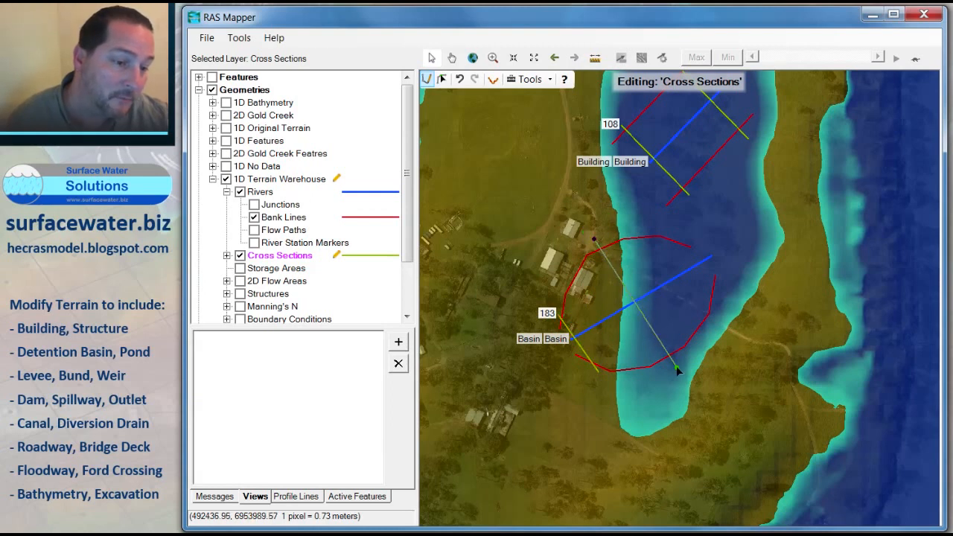
click(677, 237)
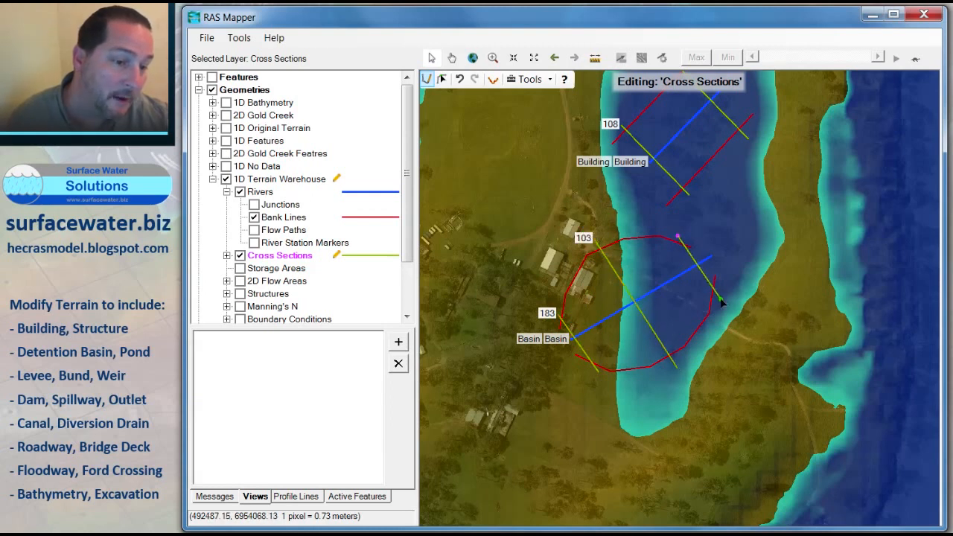
double_click(718, 306)
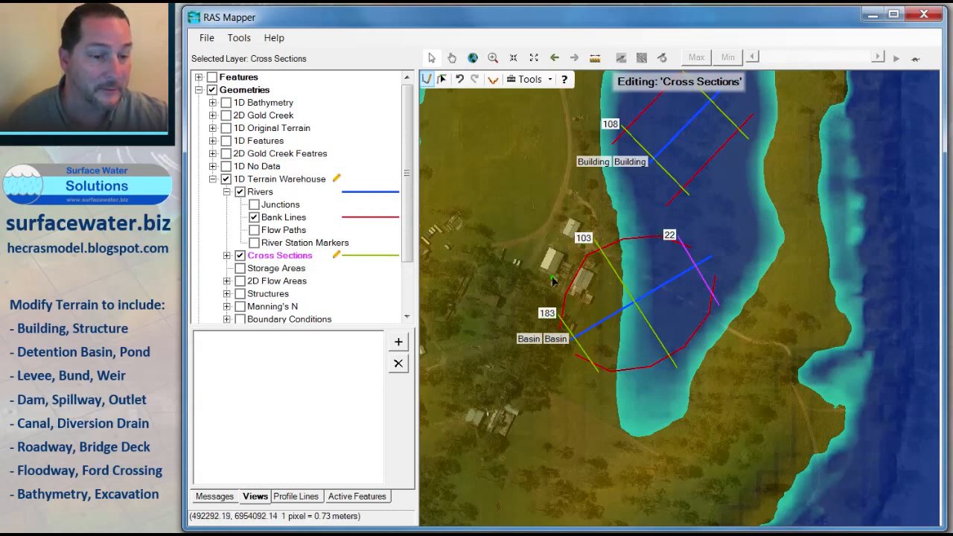
Step: Save the cross-section edits and resume editing the Rivers layer
scroll(569, 313, down, 2)
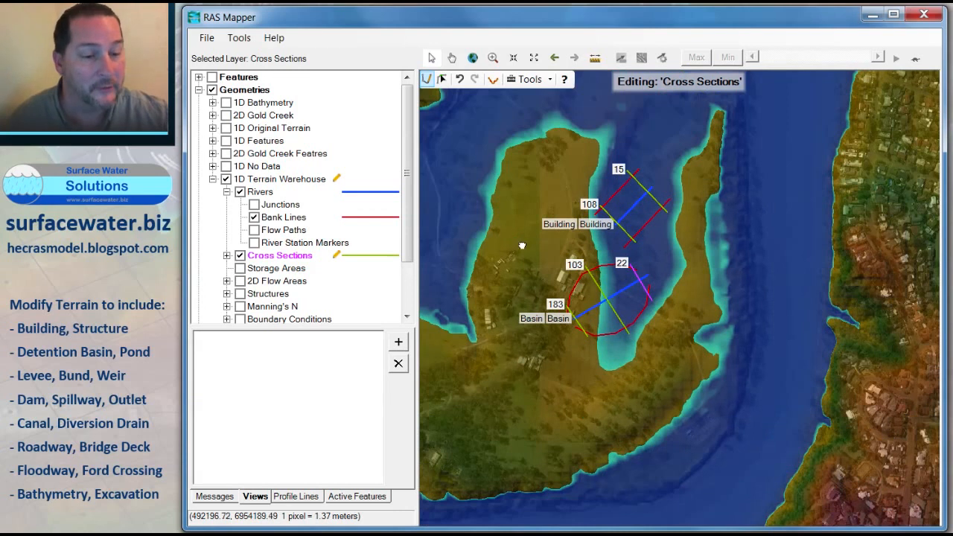
drag(522, 246, 678, 249)
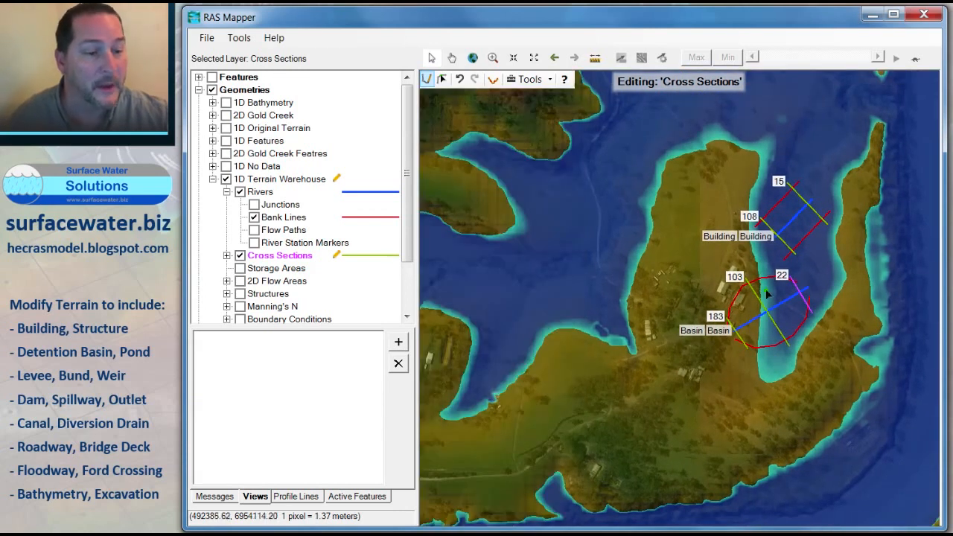
drag(801, 309, 517, 246)
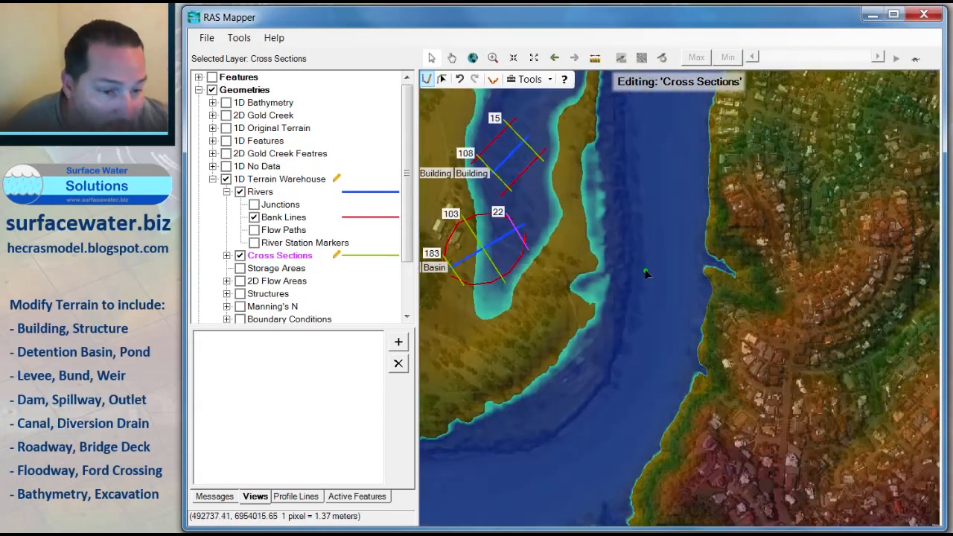
scroll(627, 312, up, 1)
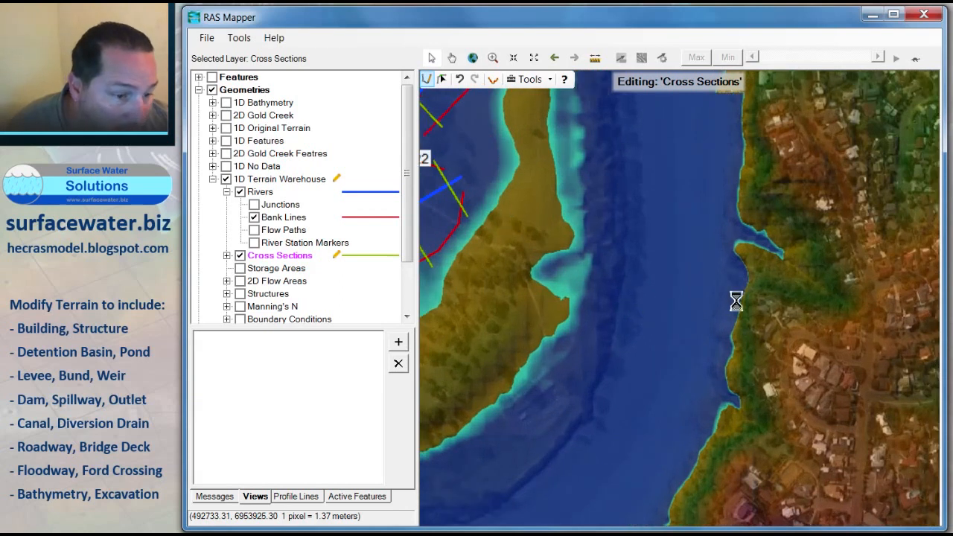
click(251, 192)
right_click(251, 192)
click(308, 234)
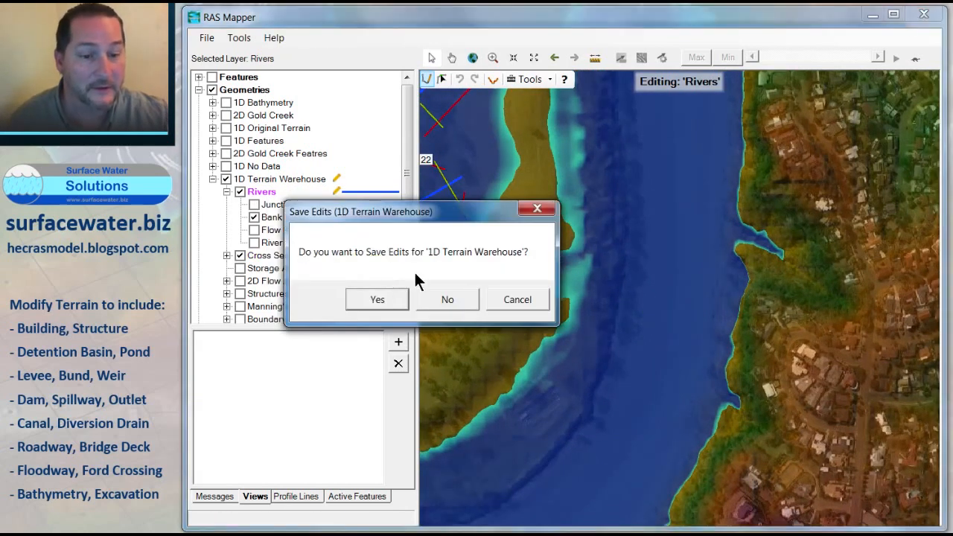
click(386, 298)
right_click(270, 192)
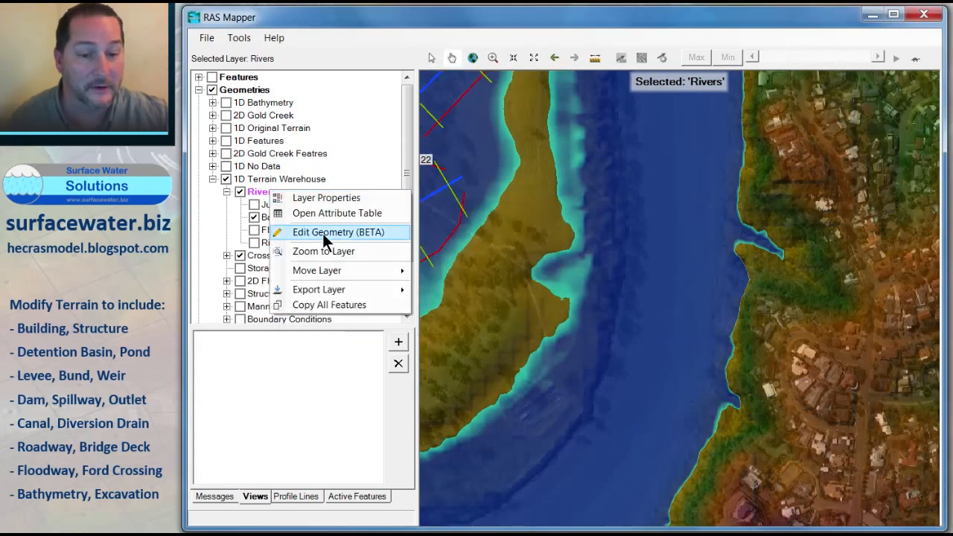
click(323, 233)
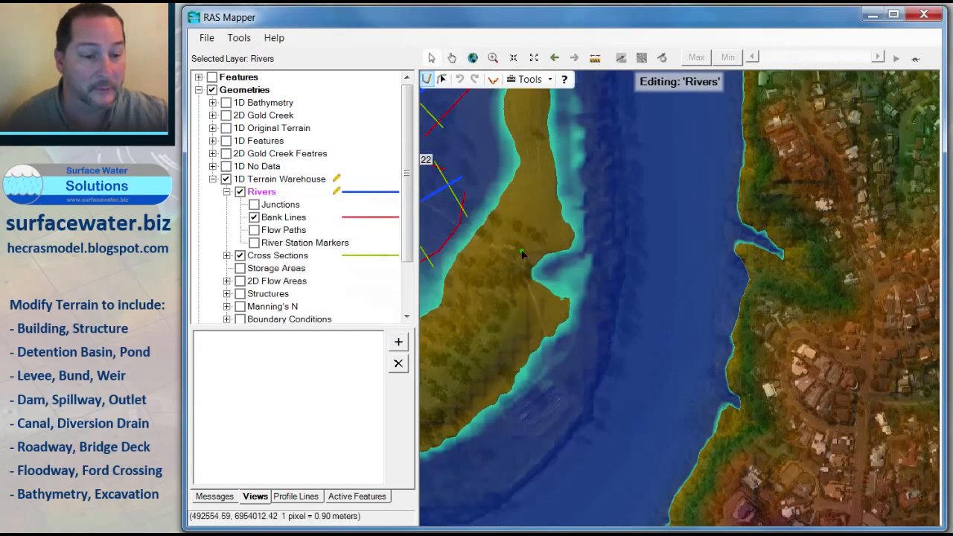
Step: Draw a river line across the main channel east of the island and name its river and reach Floodway
click(817, 344)
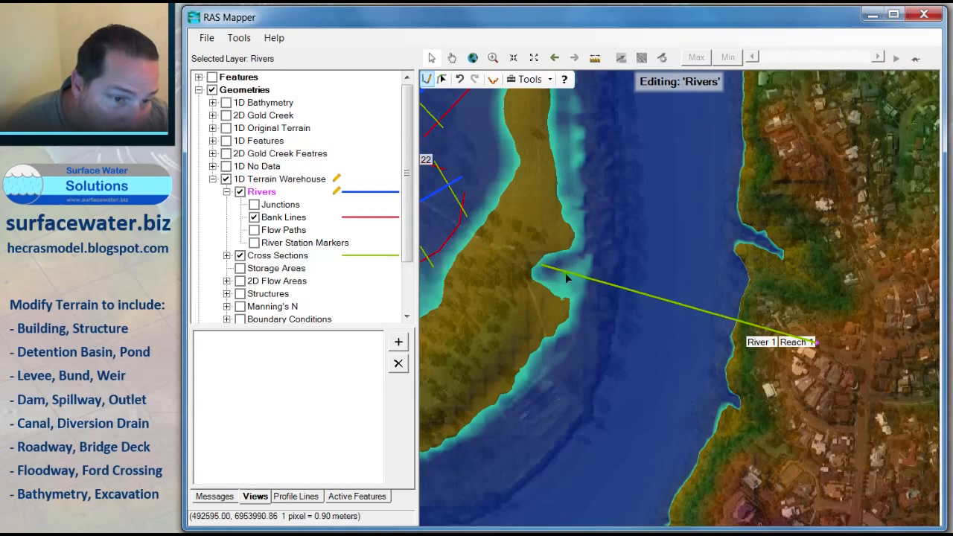
double_click(512, 261)
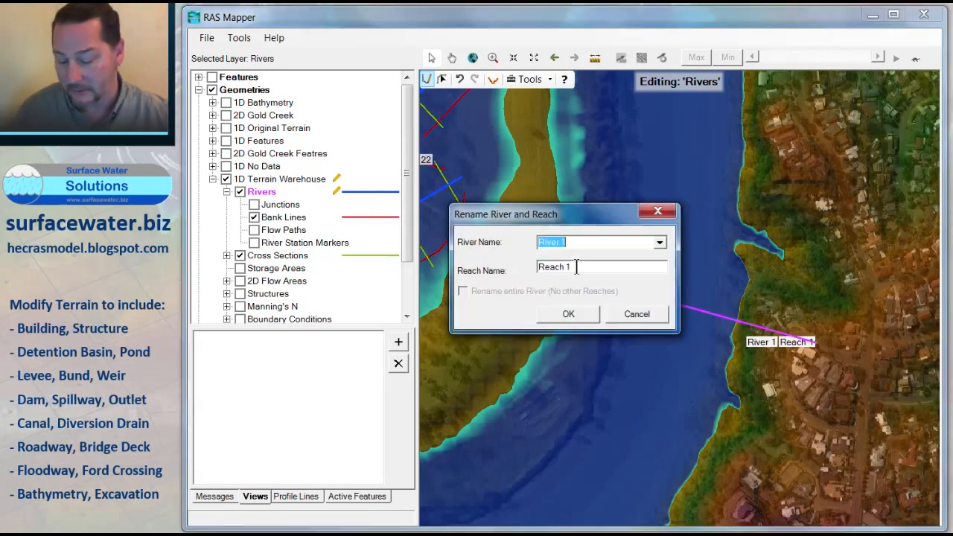
text(F)
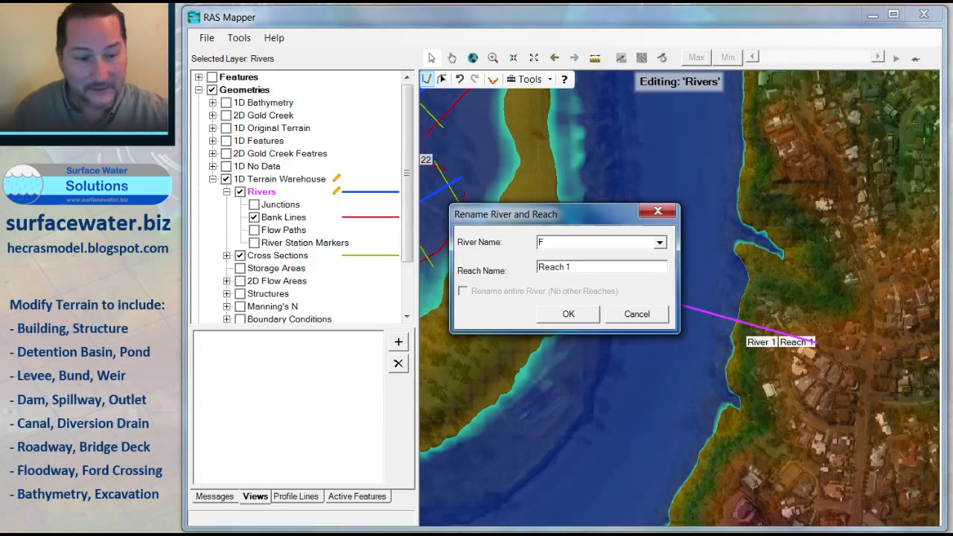
text(loodway)
key(Tab)
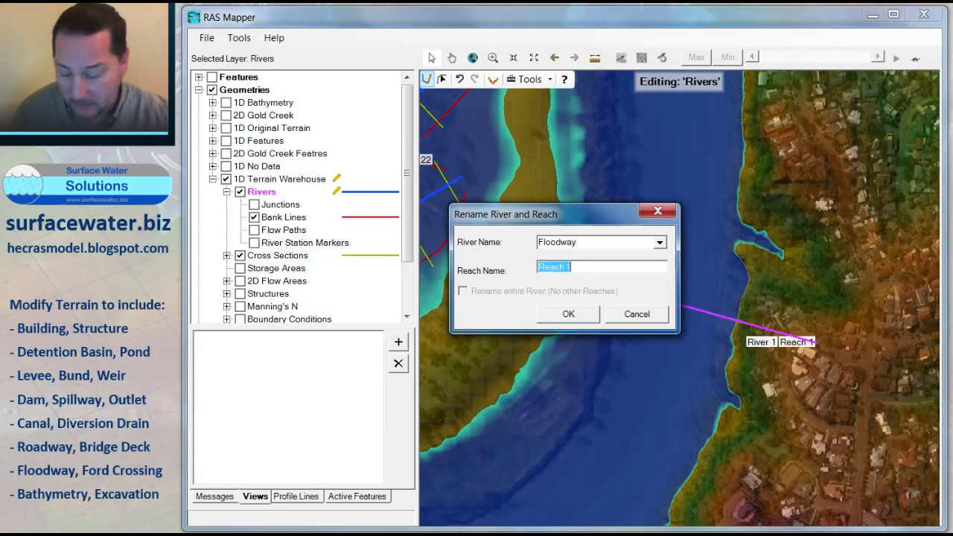
text(Floodway)
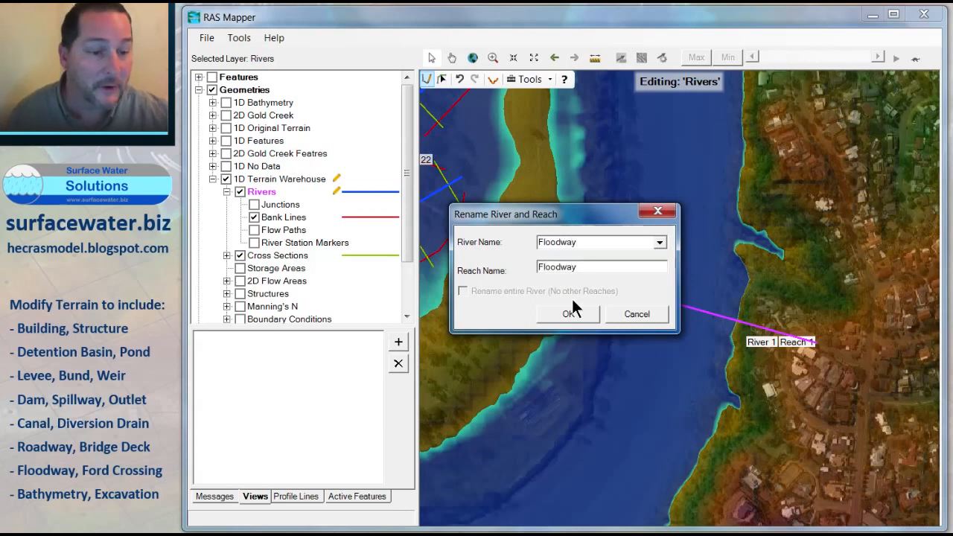
click(582, 317)
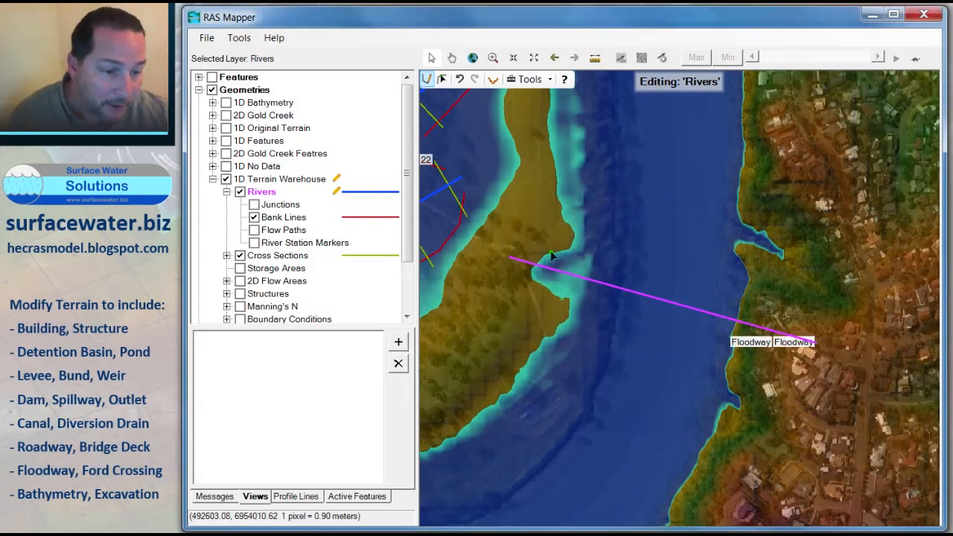
Step: Save the Floodway river edits and start editing the Bank Lines layer
click(283, 218)
right_click(283, 218)
click(309, 259)
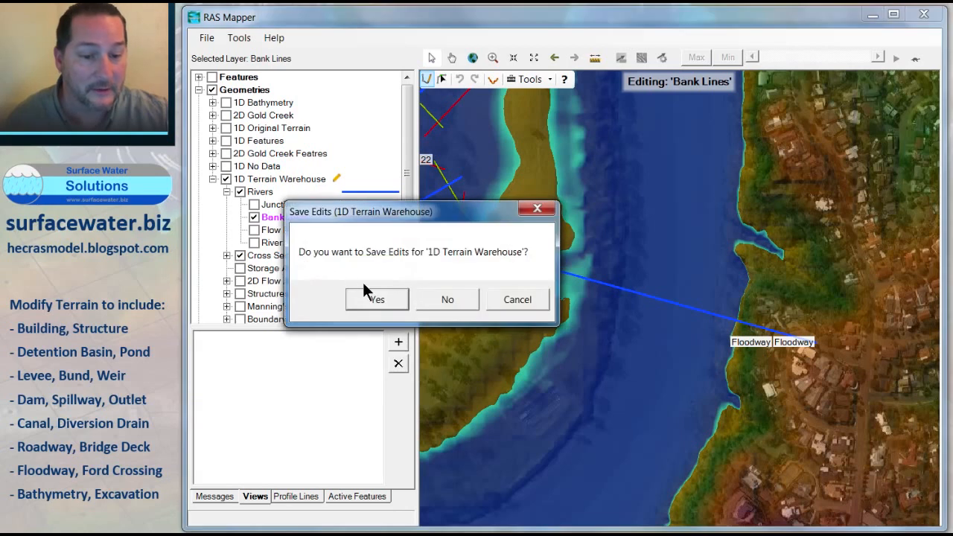
click(375, 292)
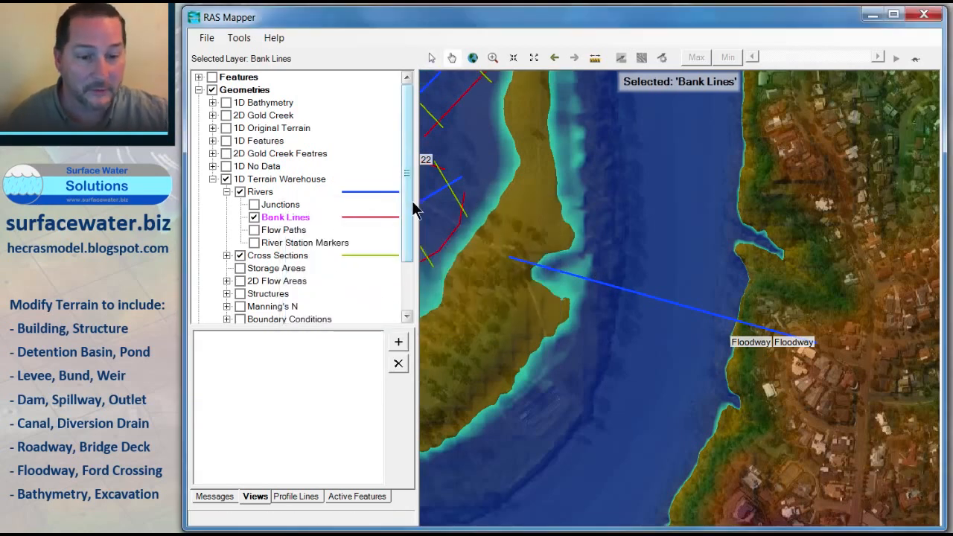
right_click(284, 222)
click(337, 263)
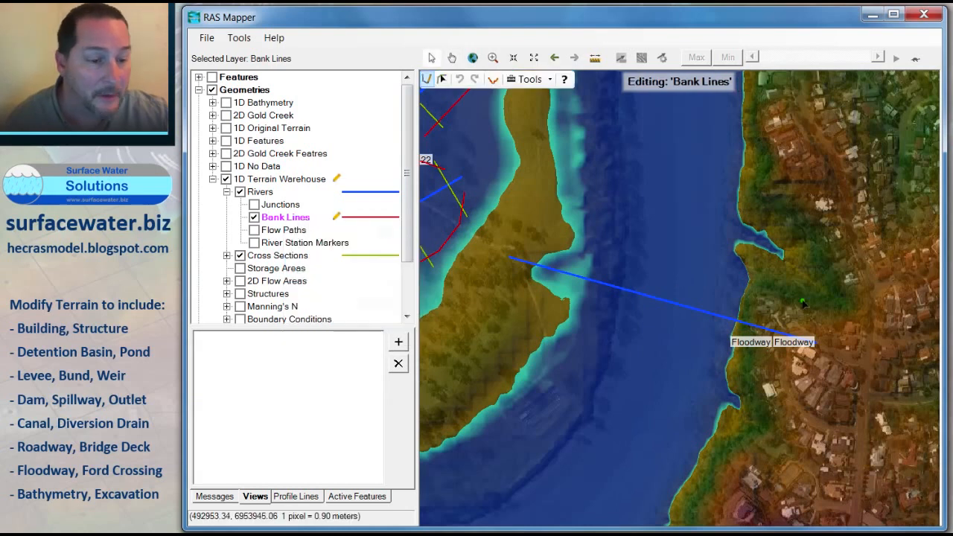
Step: Draw two bank lines along both sides of the Floodway reach, from the east shore to the island
click(809, 330)
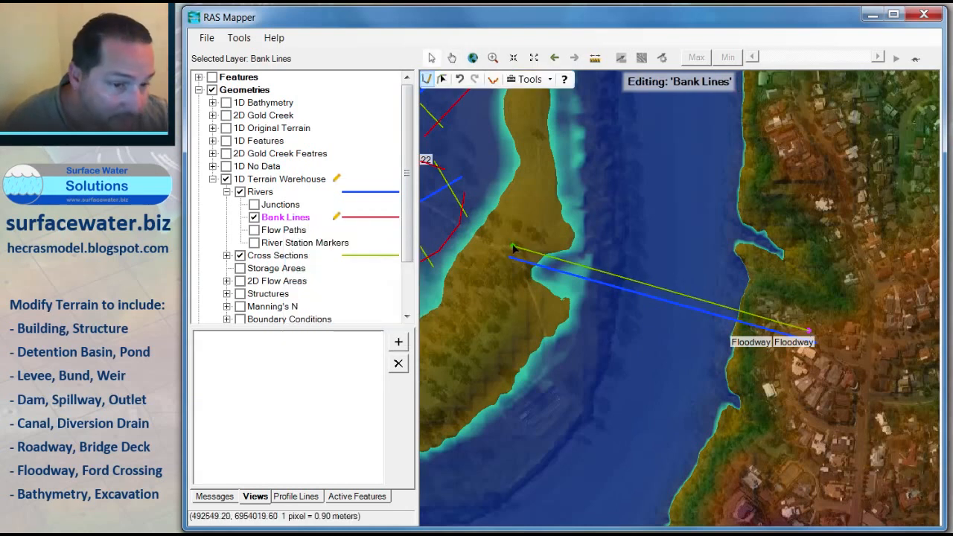
double_click(512, 246)
click(812, 355)
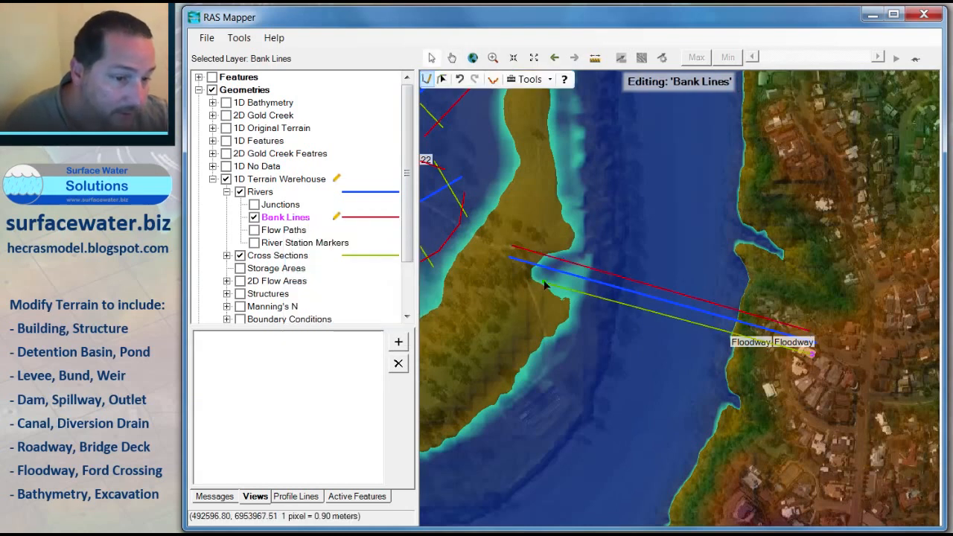
double_click(507, 271)
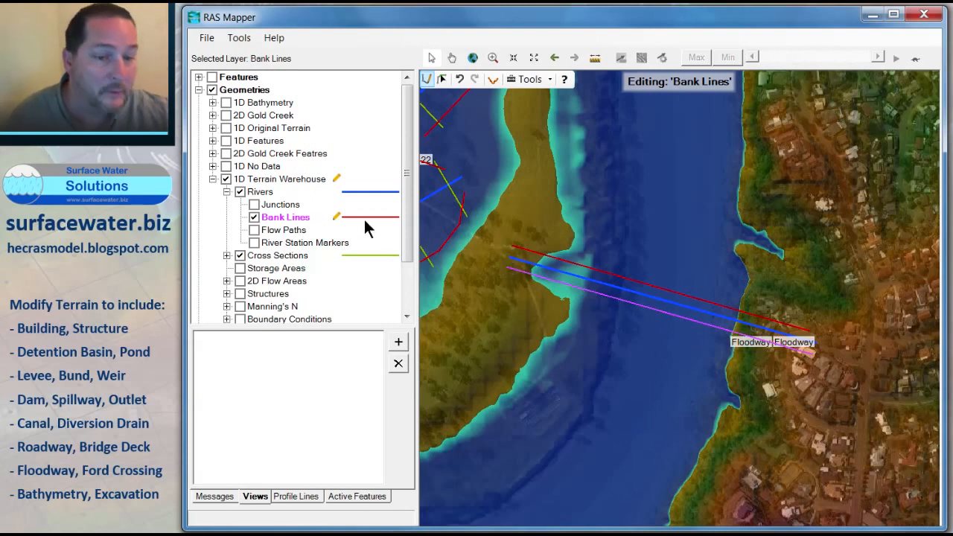
Step: Save the Floodway bank line edits and draw cross sections across both ends of the Floodway reach
click(289, 255)
right_click(284, 258)
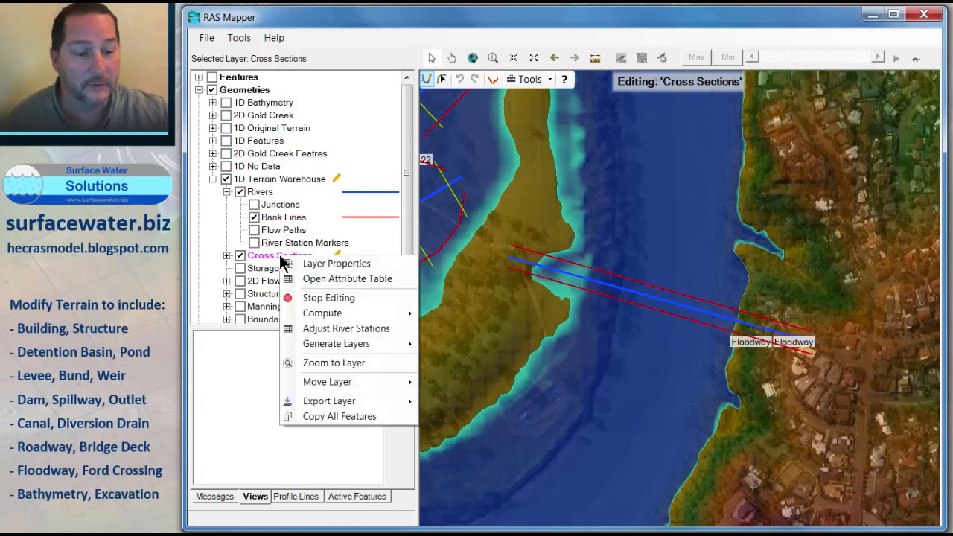
click(327, 298)
click(398, 303)
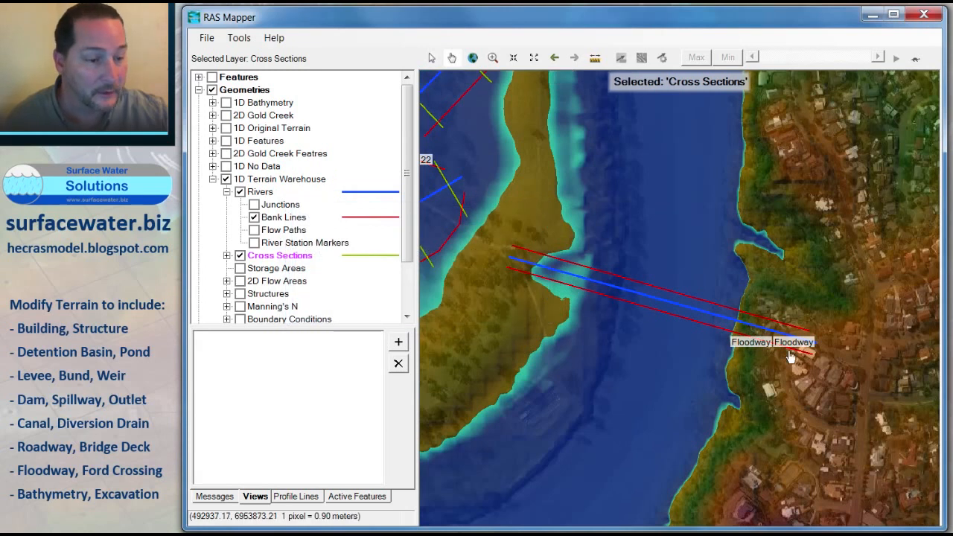
click(521, 242)
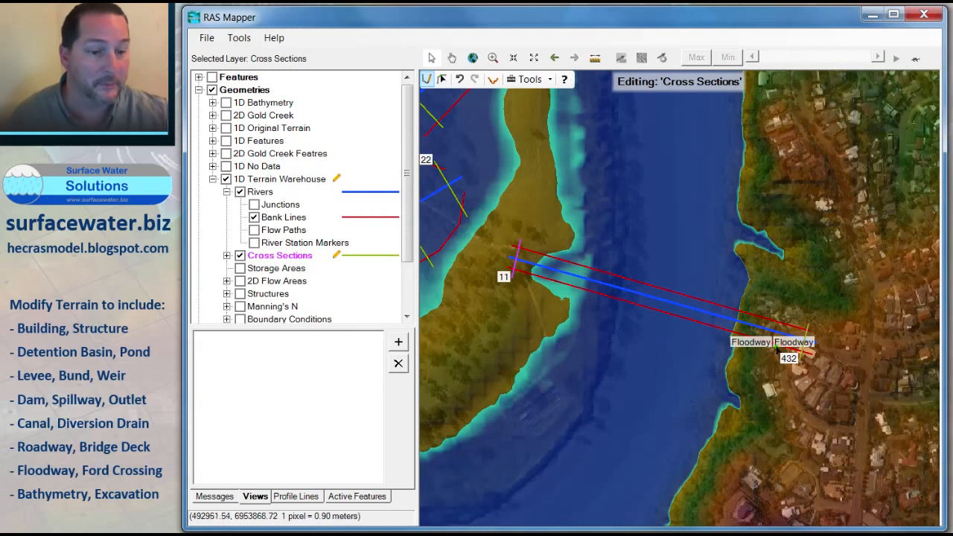
Step: Save the Floodway cross-section edits and start editing the Rivers layer again over the western channel
scroll(628, 318, down, 2)
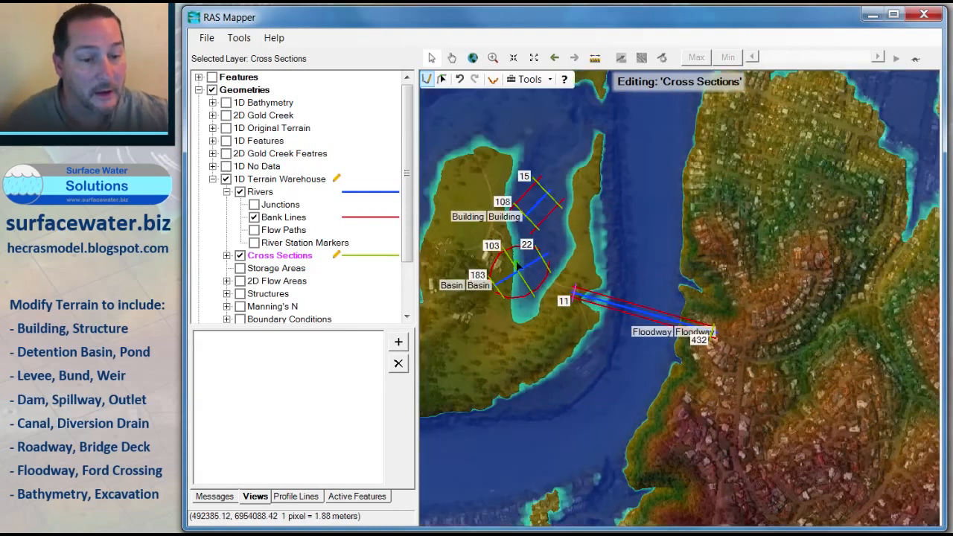
drag(533, 272, 706, 304)
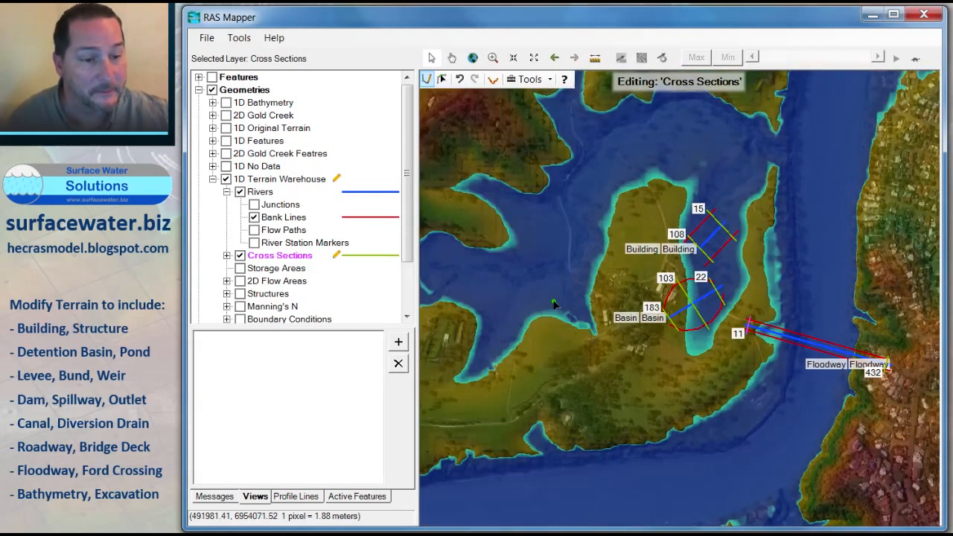
scroll(540, 311, up, 2)
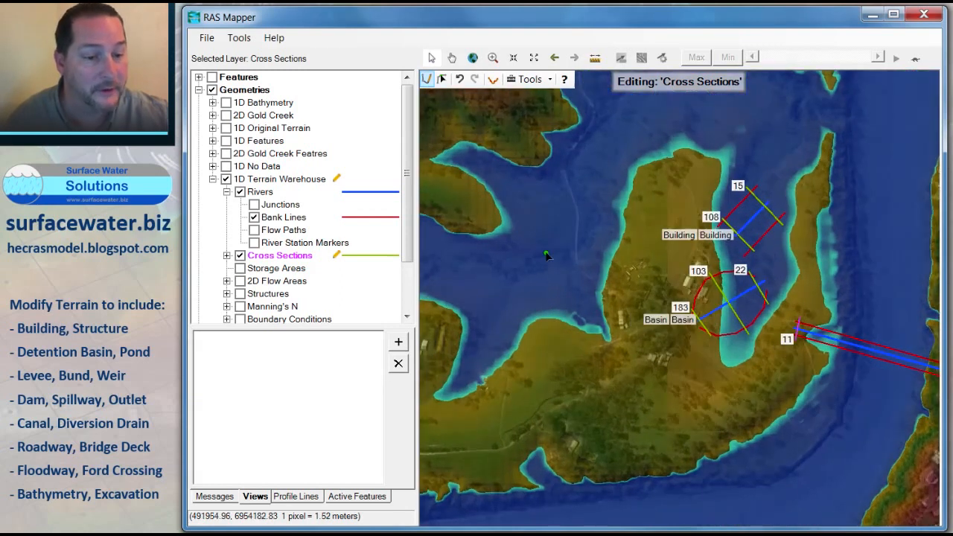
drag(548, 255, 646, 283)
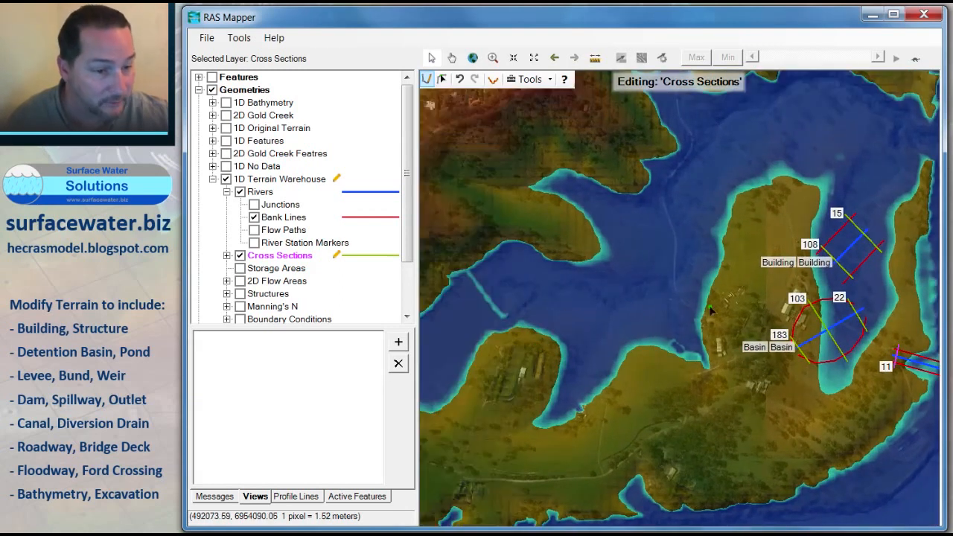
right_click(266, 195)
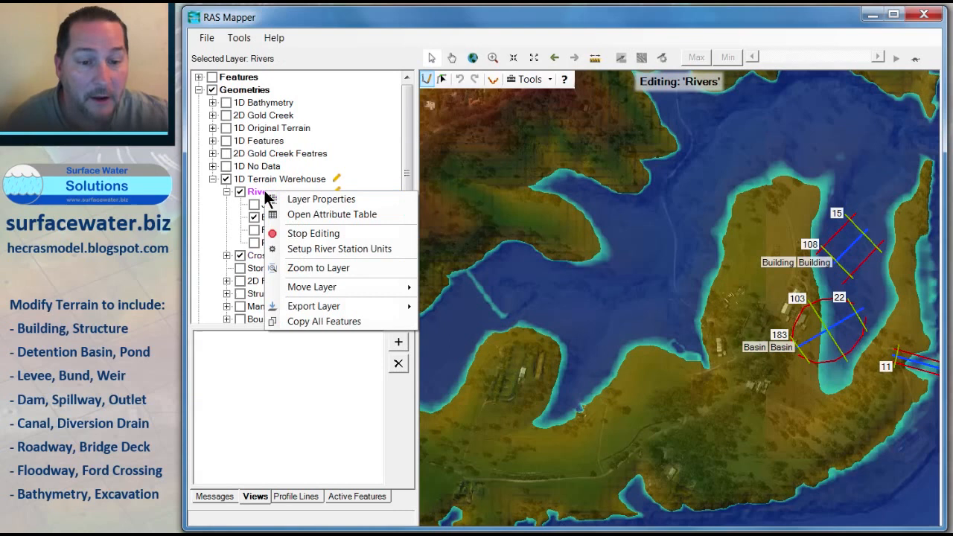
click(301, 233)
click(379, 299)
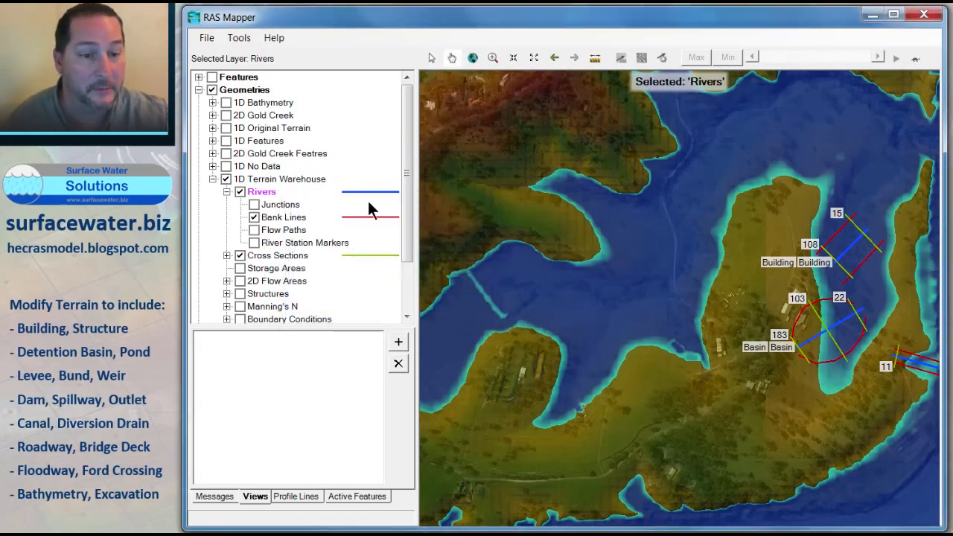
right_click(289, 221)
click(265, 192)
right_click(265, 192)
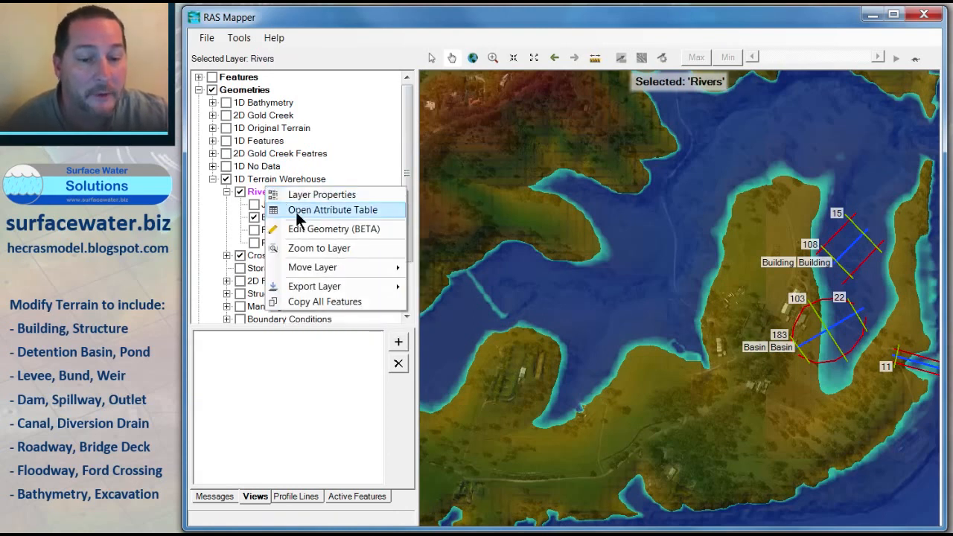
click(302, 228)
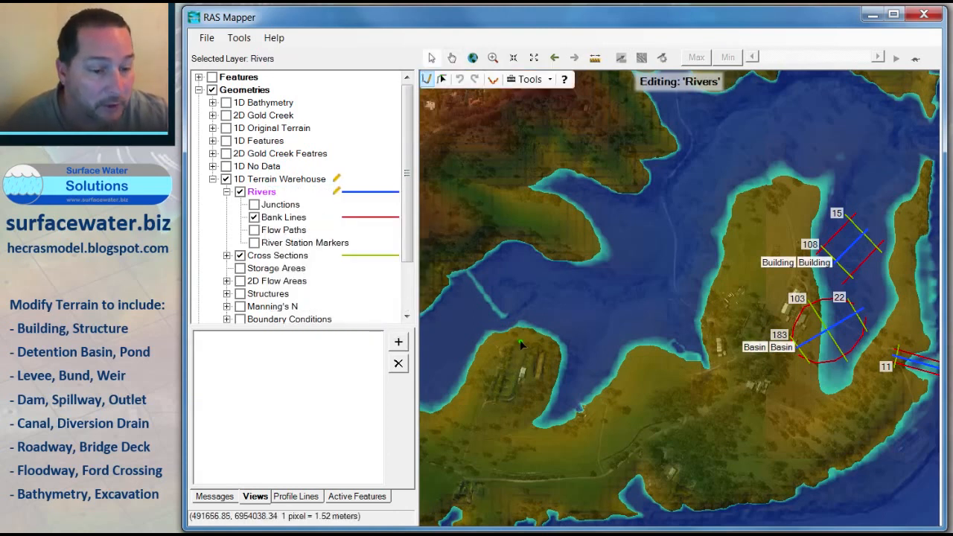
Step: Draw a river line from the western headland across the channel to the island and name its river and reach Levee
click(569, 343)
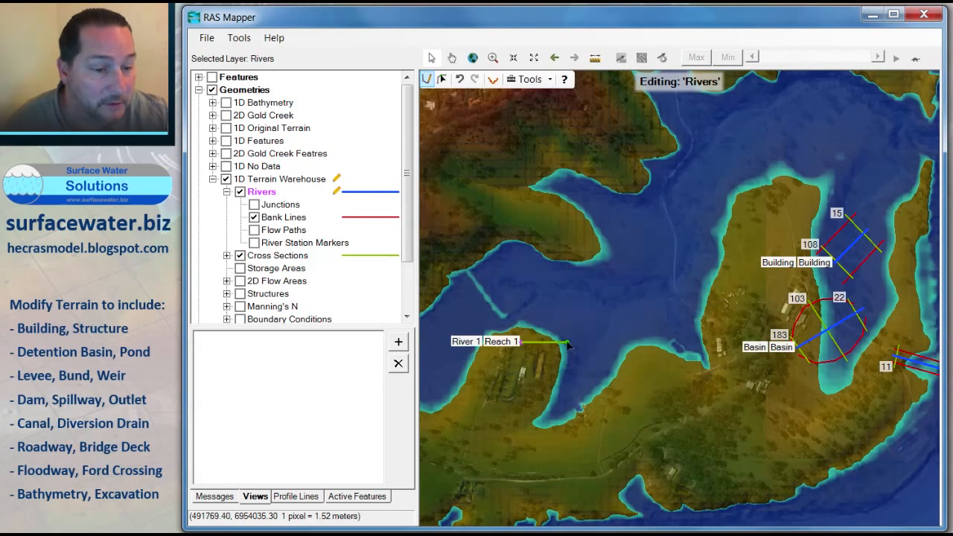
click(644, 329)
click(680, 307)
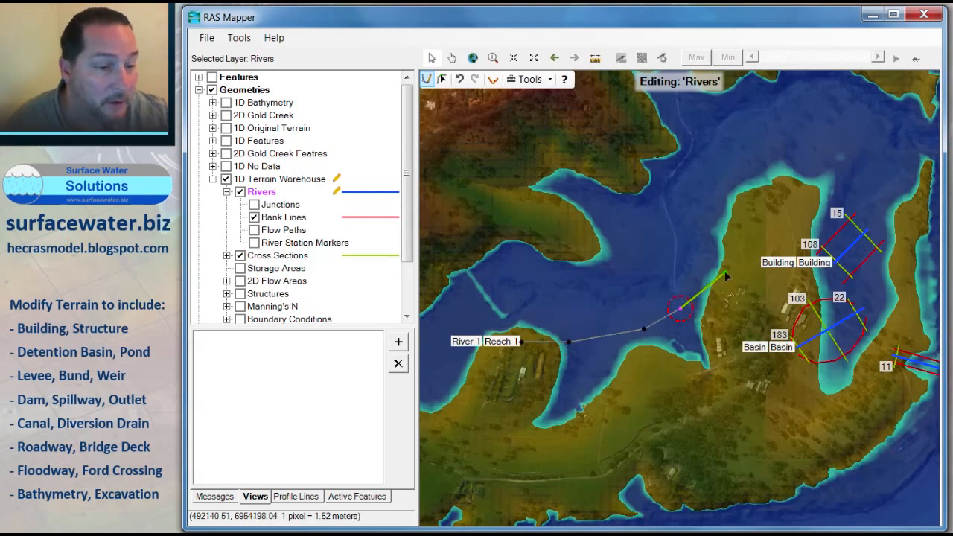
click(726, 274)
double_click(740, 259)
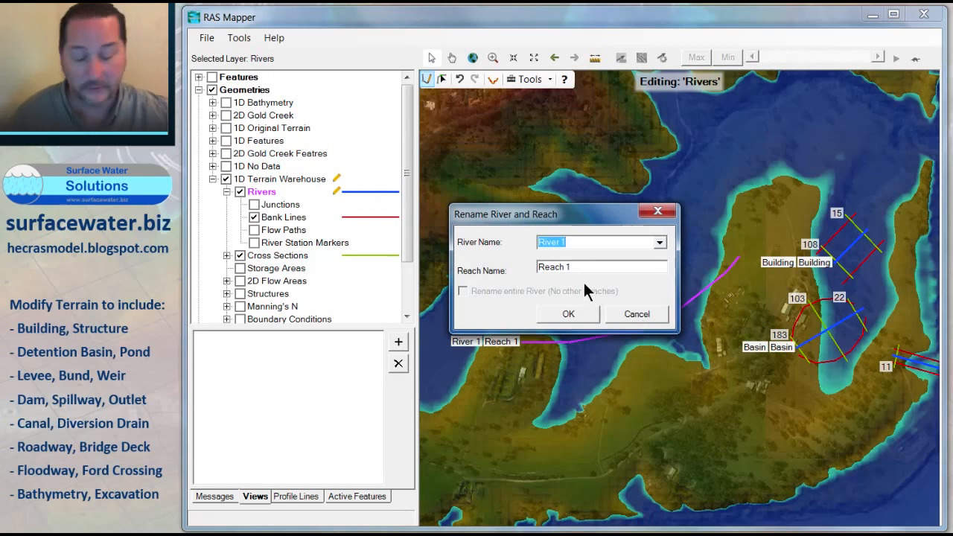
text(Levee)
key(Tab)
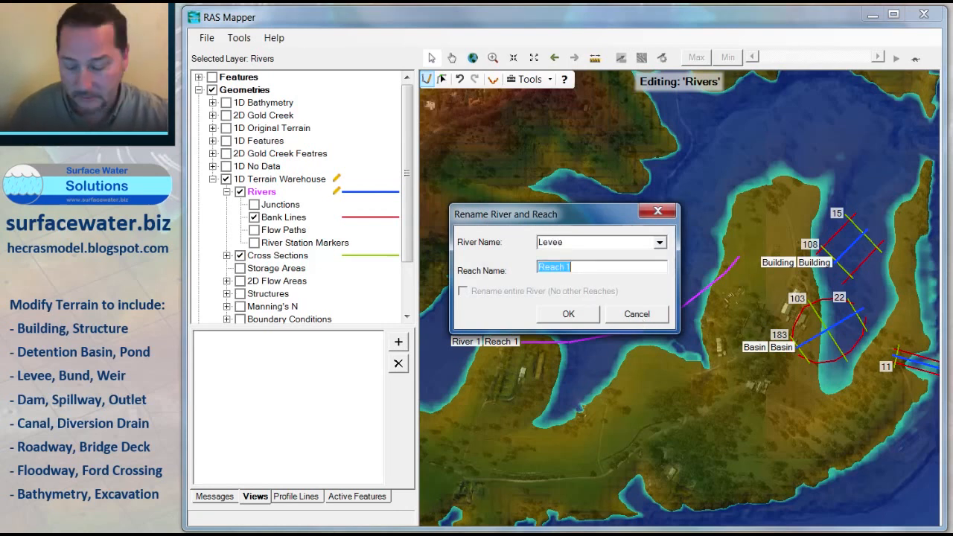
text(Levee)
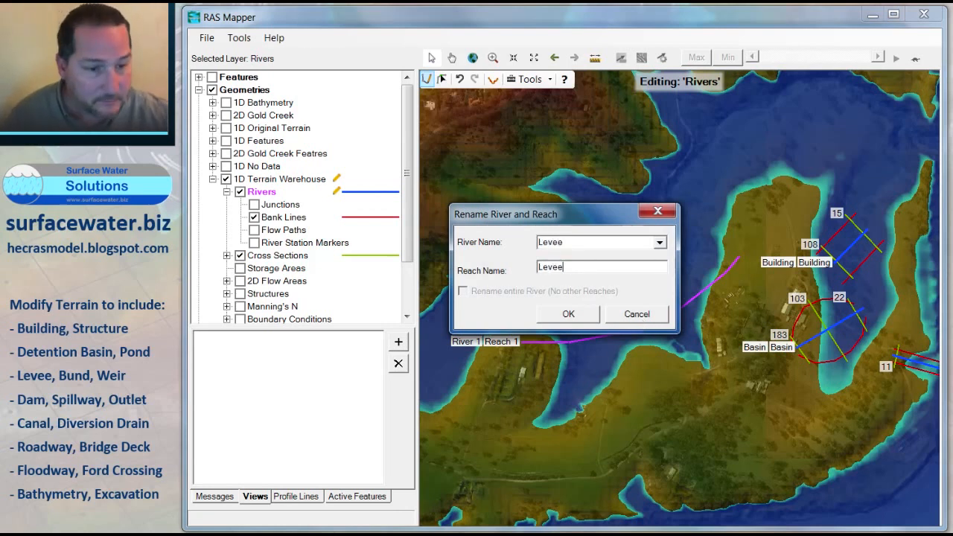
click(568, 314)
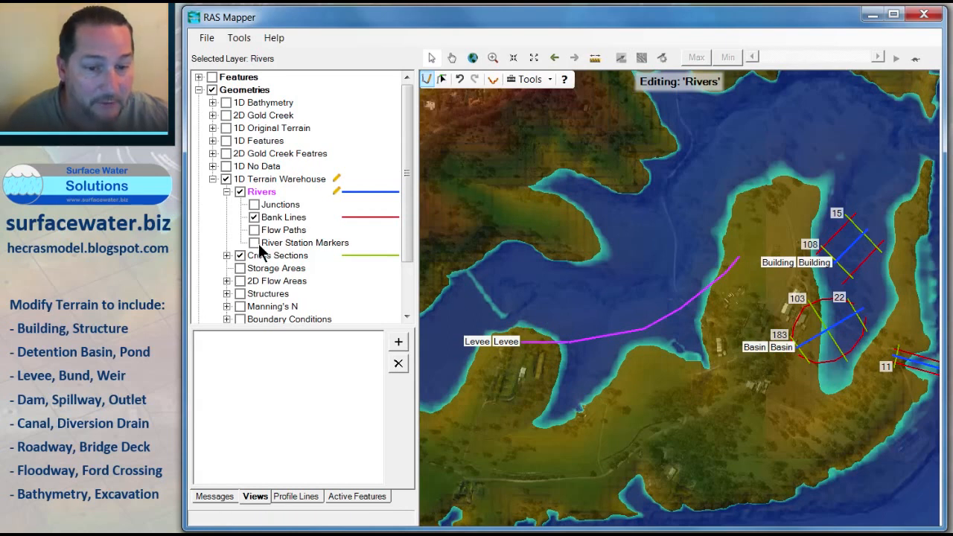
Step: Save the Levee river edits and start editing the Bank Lines layer
click(276, 217)
right_click(276, 217)
click(324, 260)
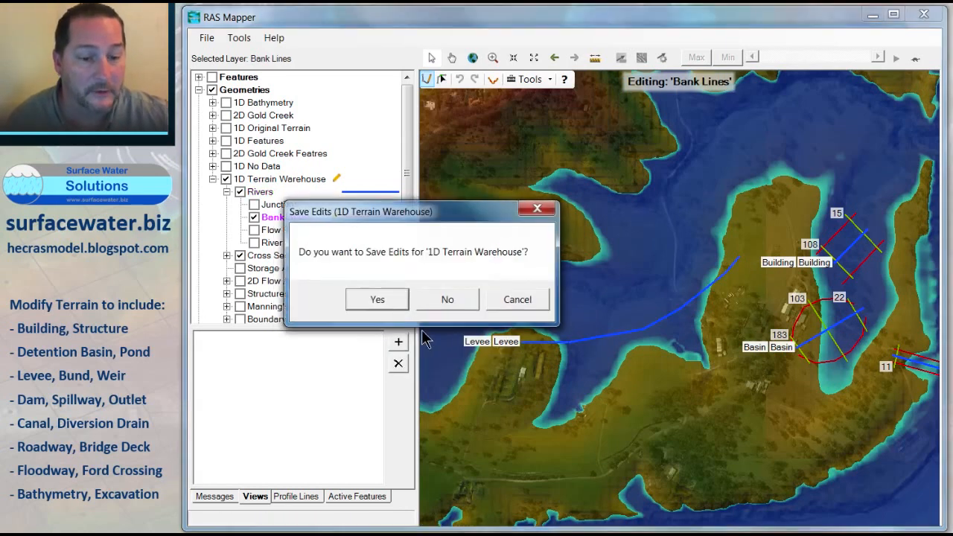
key(Return)
right_click(294, 218)
click(315, 260)
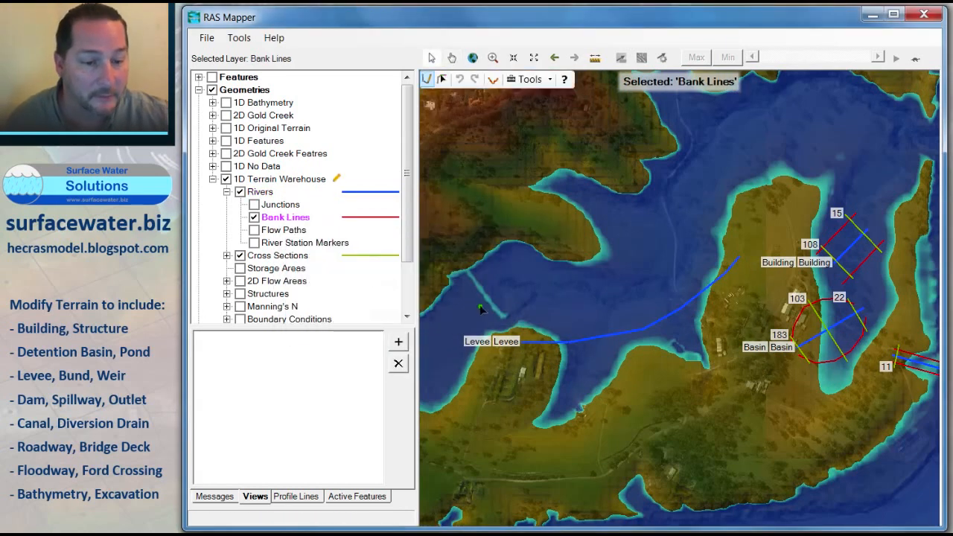
Step: Draw two bank lines along both sides of the Levee reach, following its curve to the island
click(515, 335)
click(564, 336)
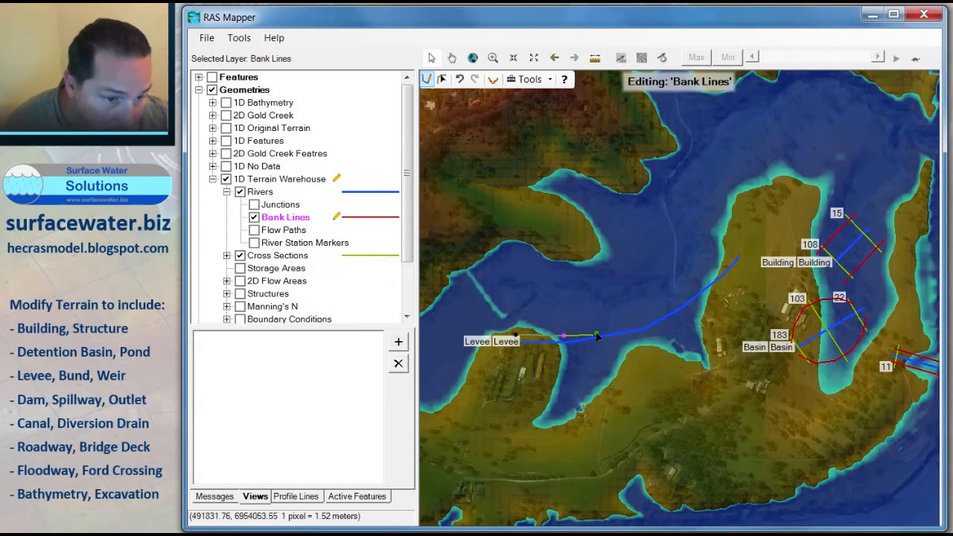
click(608, 328)
click(649, 321)
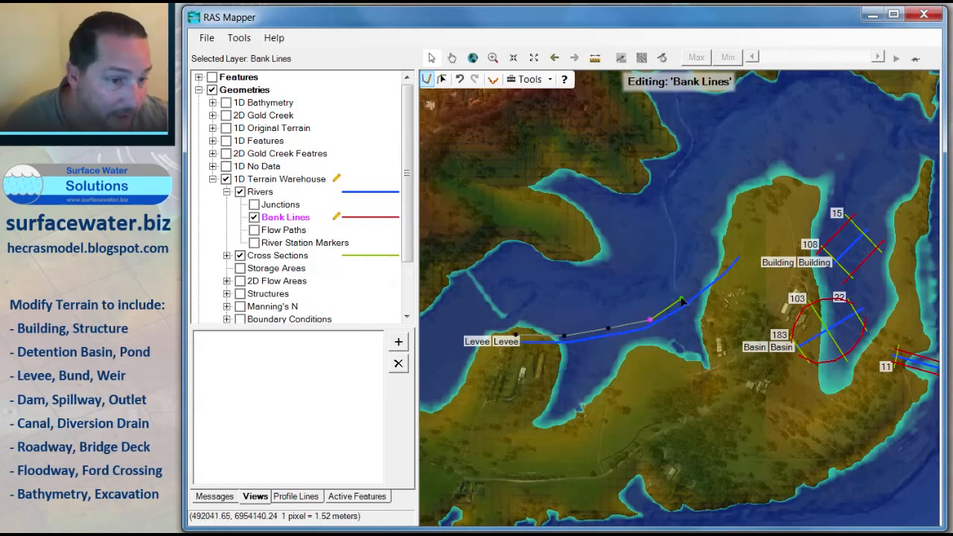
click(686, 294)
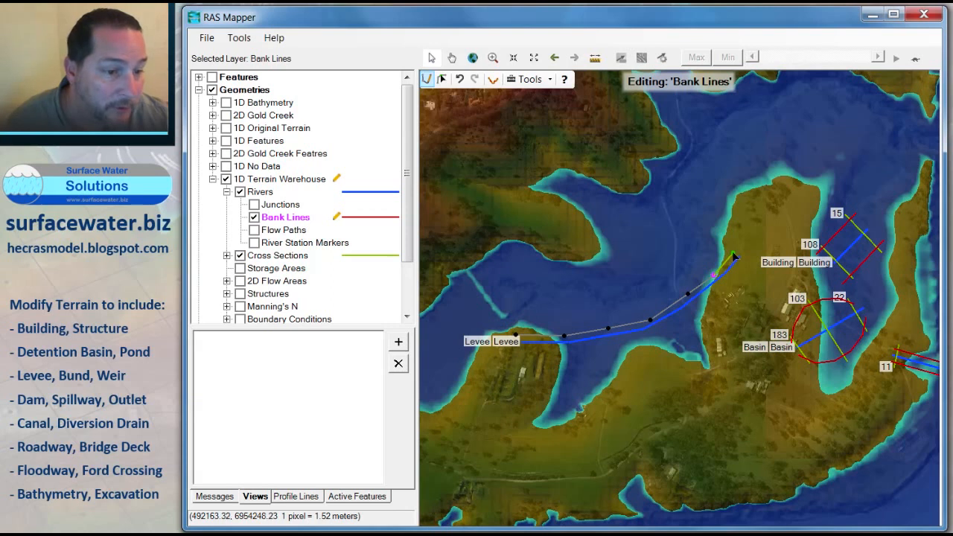
double_click(733, 256)
click(577, 349)
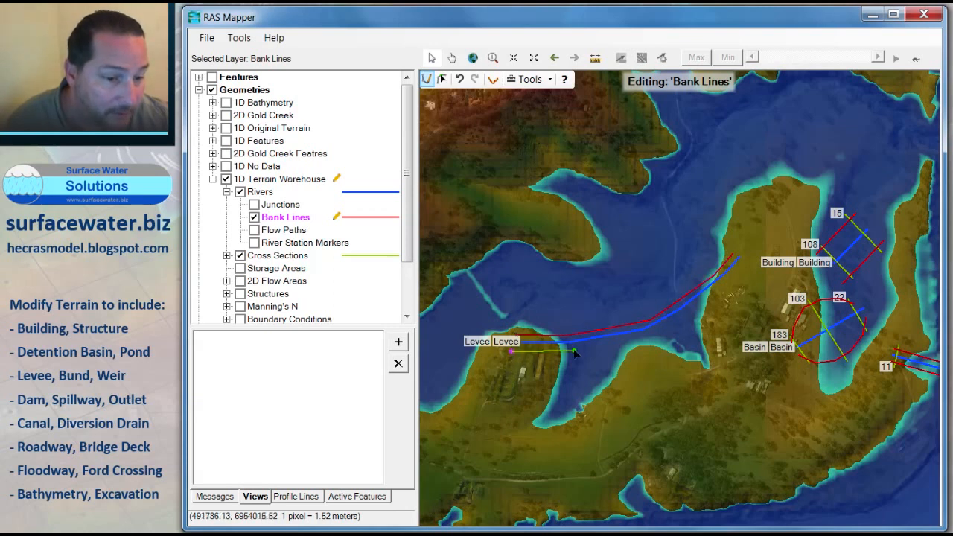
click(654, 336)
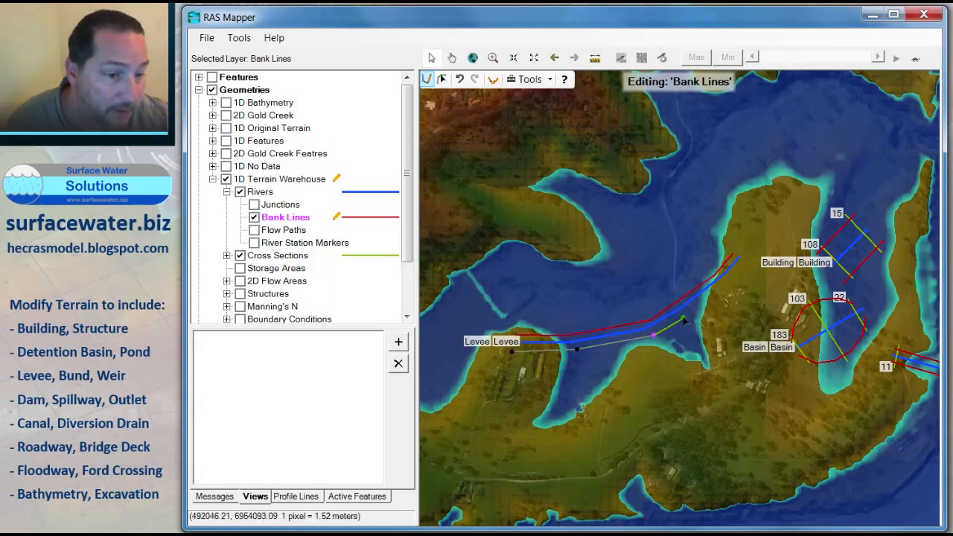
click(701, 309)
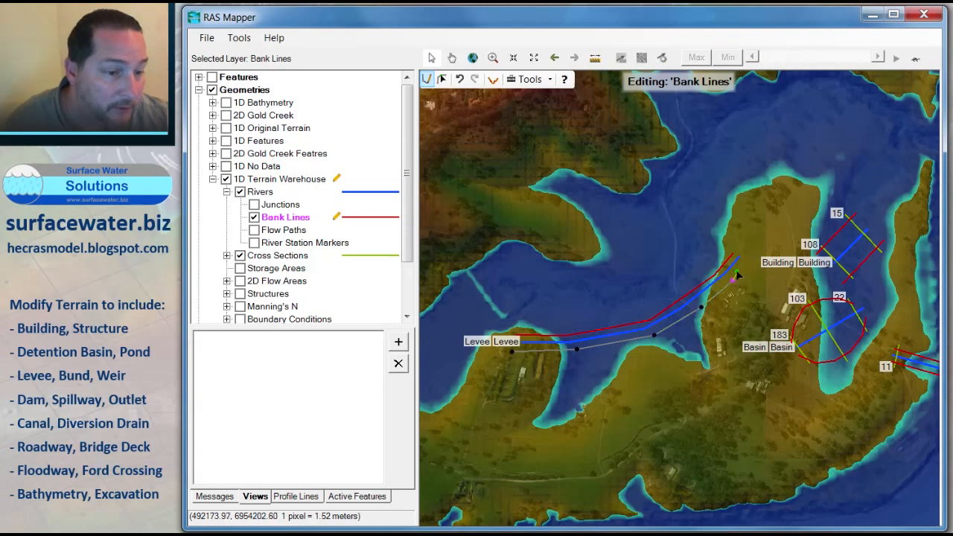
double_click(744, 263)
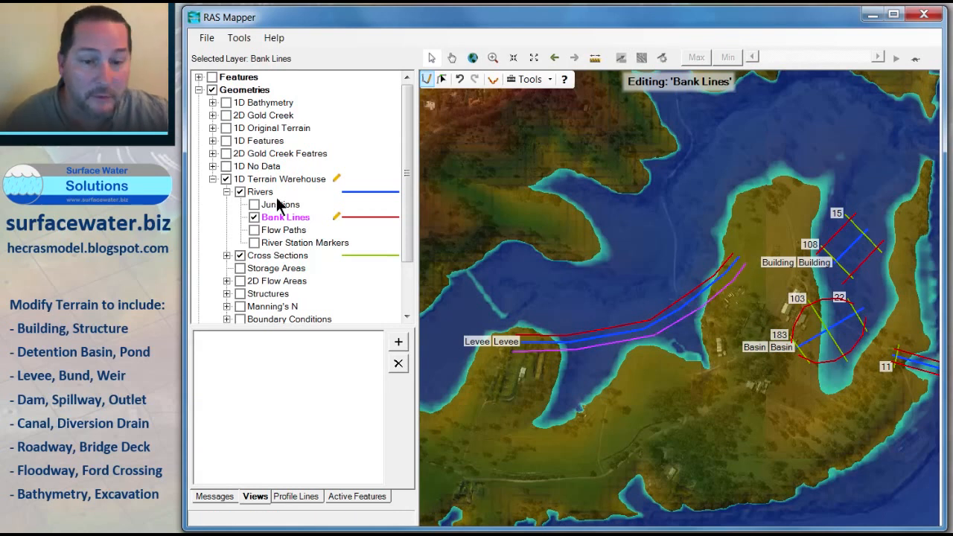
Step: Stop editing and save the Levee bank line edits
click(271, 255)
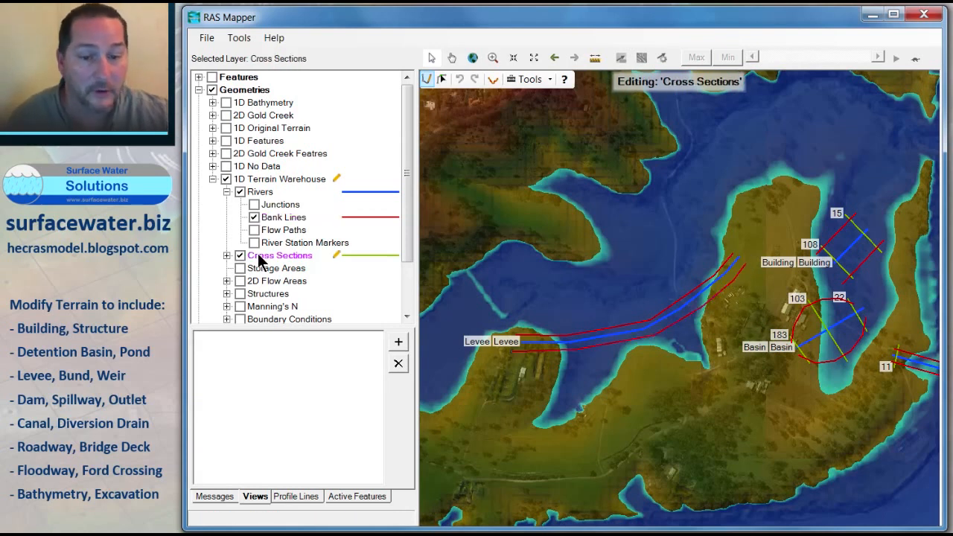
right_click(272, 255)
click(343, 298)
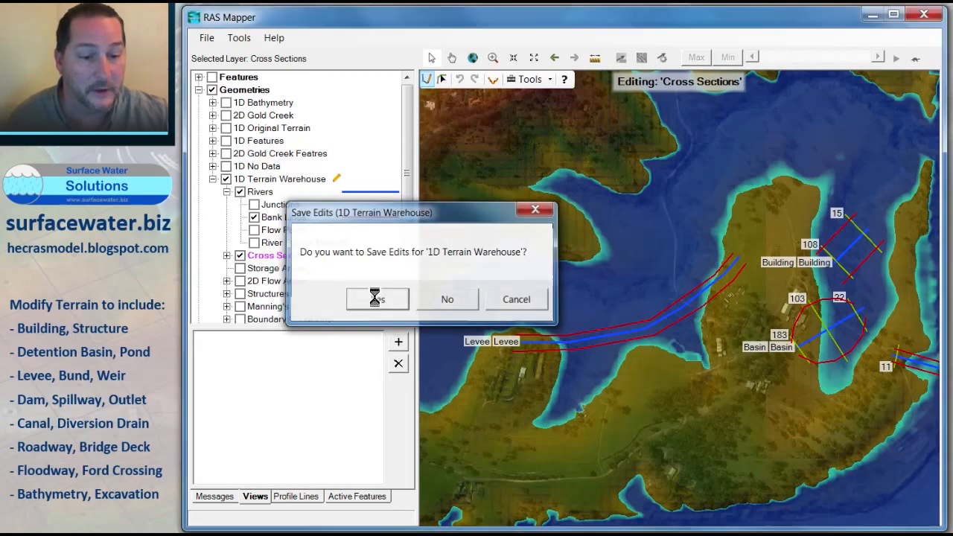
click(377, 298)
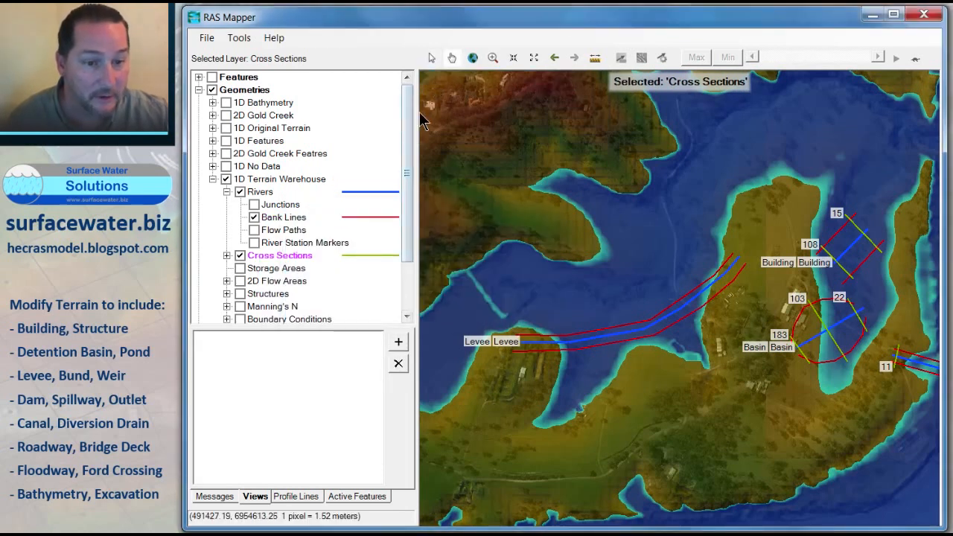
Step: Start editing the Cross Sections layer and add a cross section across the downstream end of the Levee reach near the island
right_click(275, 259)
click(331, 301)
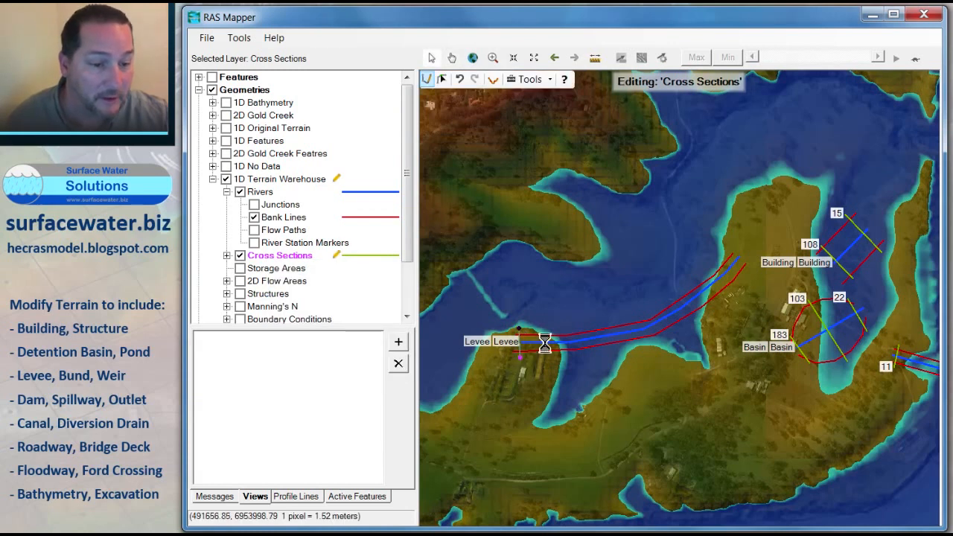
double_click(745, 278)
scroll(687, 284, down, 1)
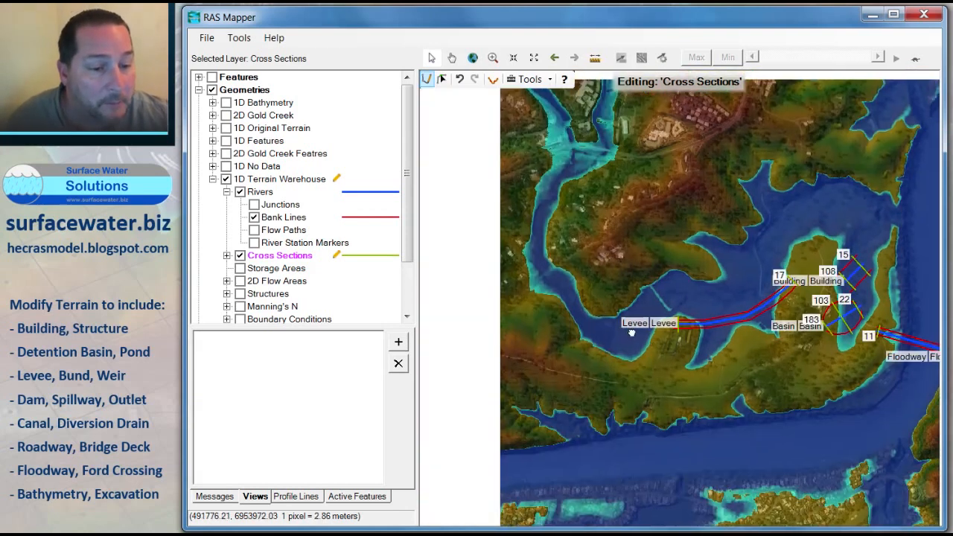
scroll(591, 322, up, 1)
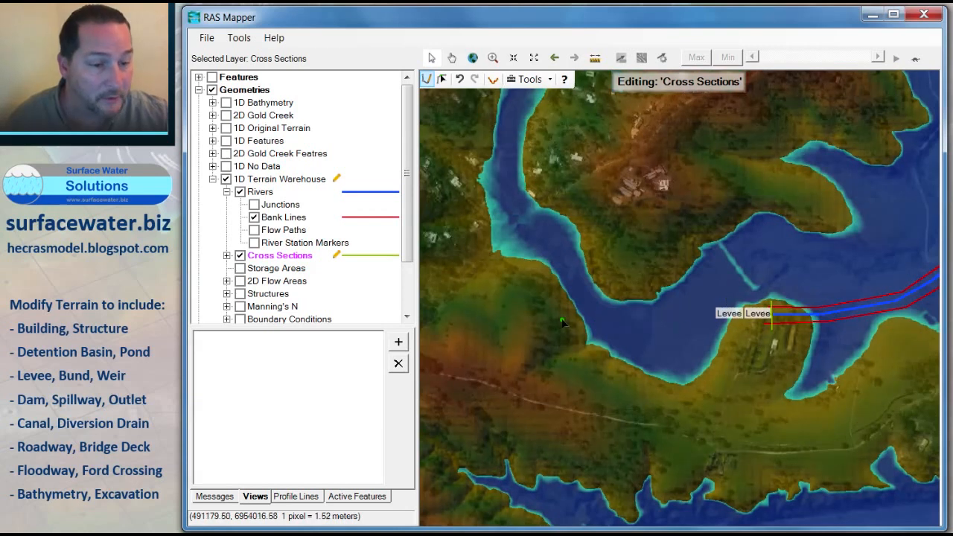
Step: Switch the Results layer off and back on to compare the bare terrain with the water surface
click(198, 88)
click(210, 102)
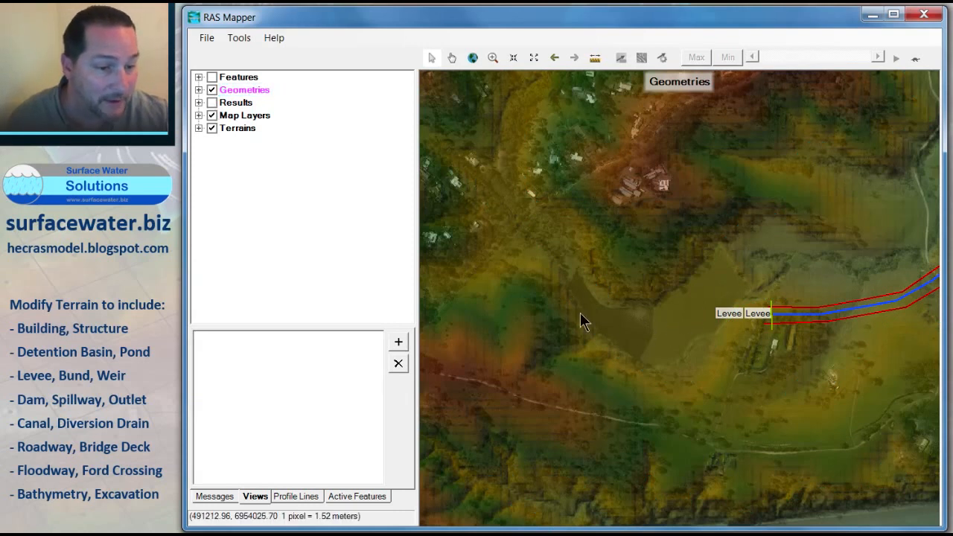
click(198, 102)
click(198, 102)
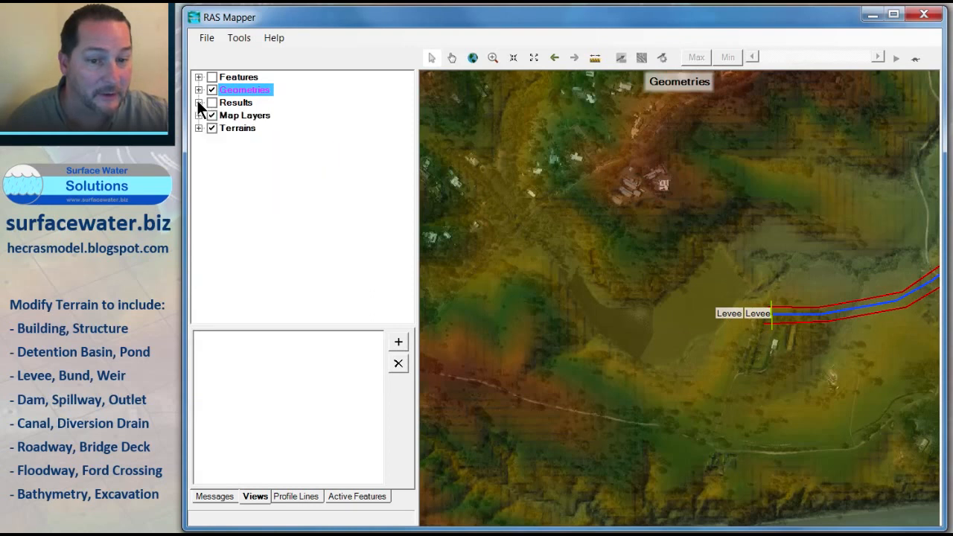
click(212, 102)
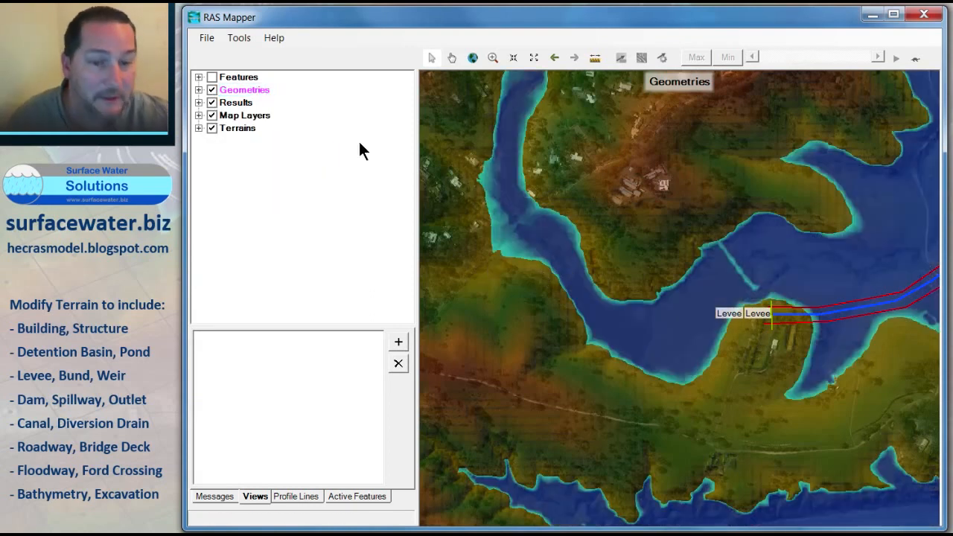
Step: Stop editing and save the cross section edits of the 1D Terrain Warehouse geometry
click(199, 90)
click(261, 179)
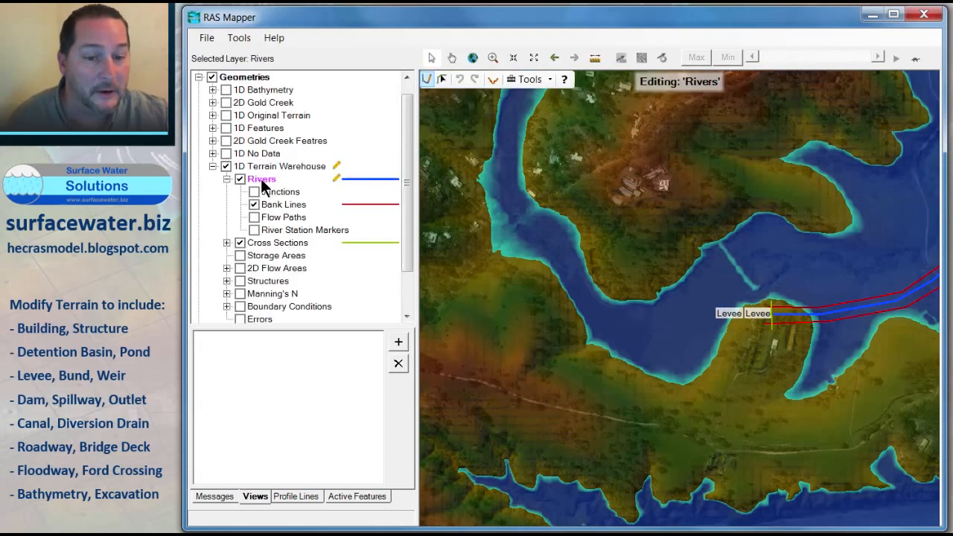
right_click(260, 179)
click(303, 219)
click(378, 299)
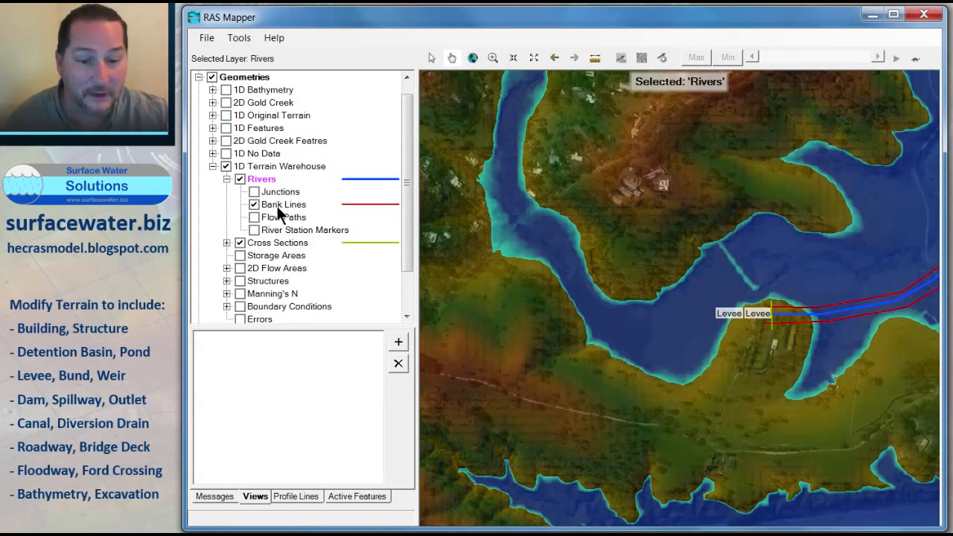
Step: Draw a river line around the western channel bend to the start of the Levee reach and name its river and reach Dam
right_click(271, 179)
click(326, 218)
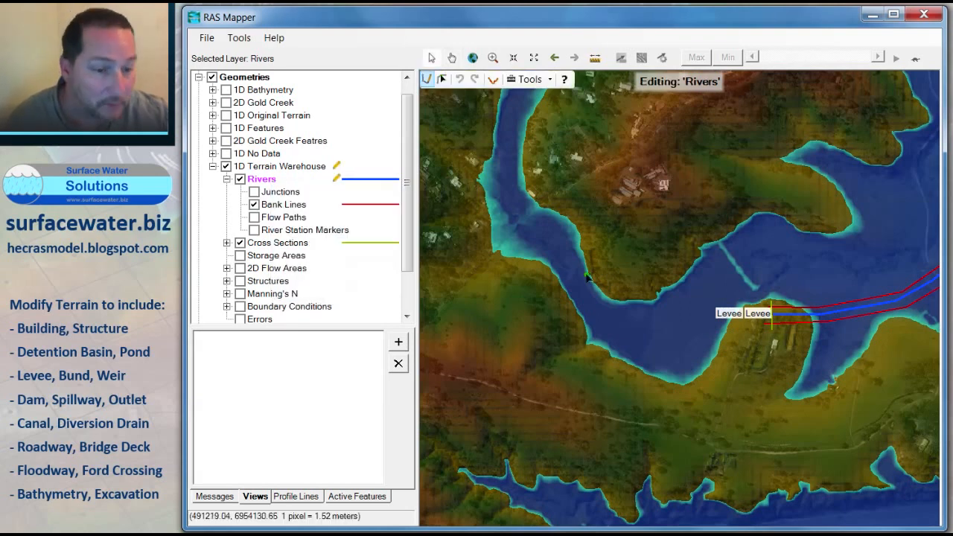
click(559, 255)
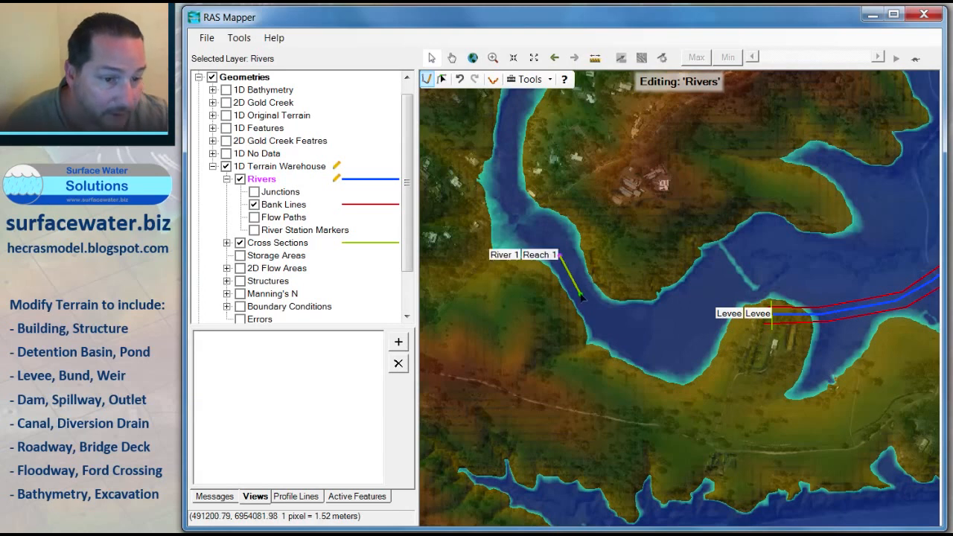
click(582, 295)
click(603, 321)
click(631, 334)
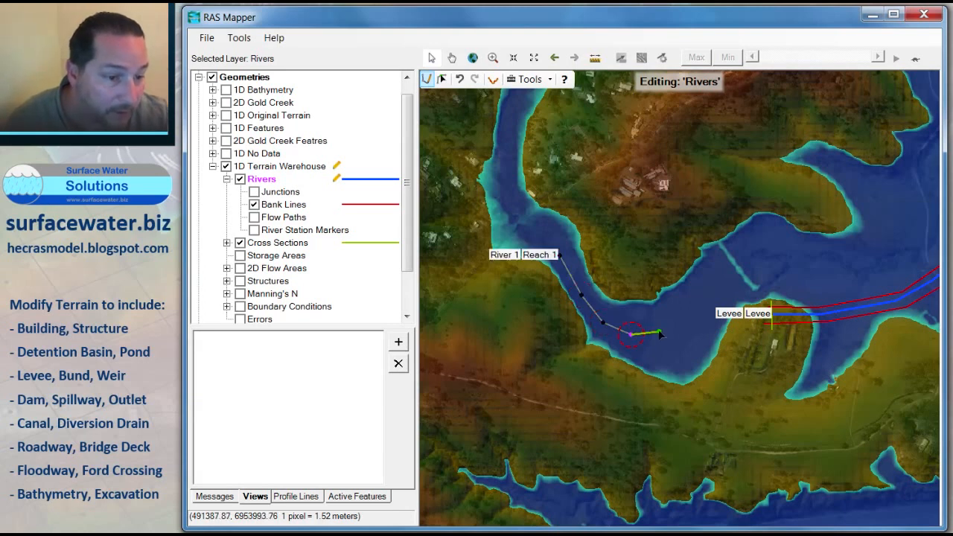
click(660, 329)
click(690, 311)
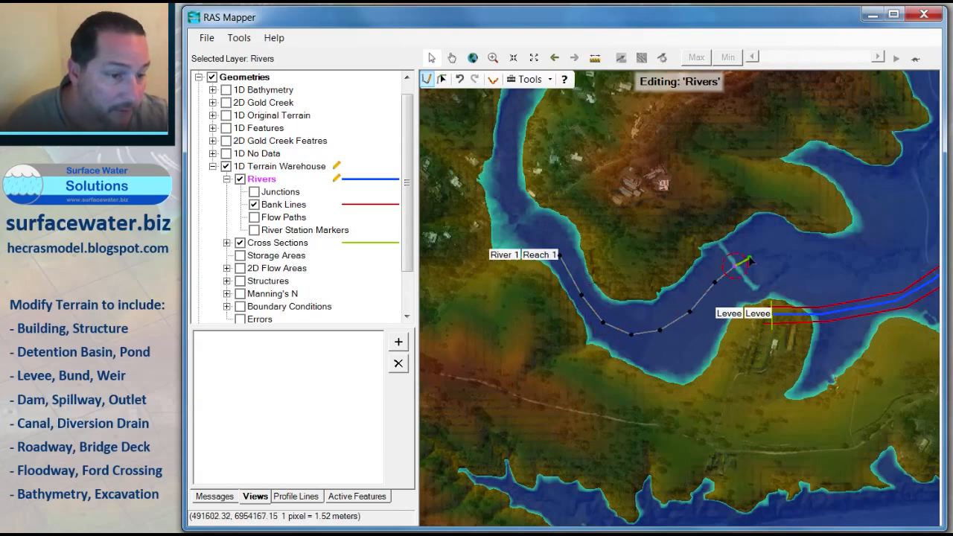
double_click(760, 257)
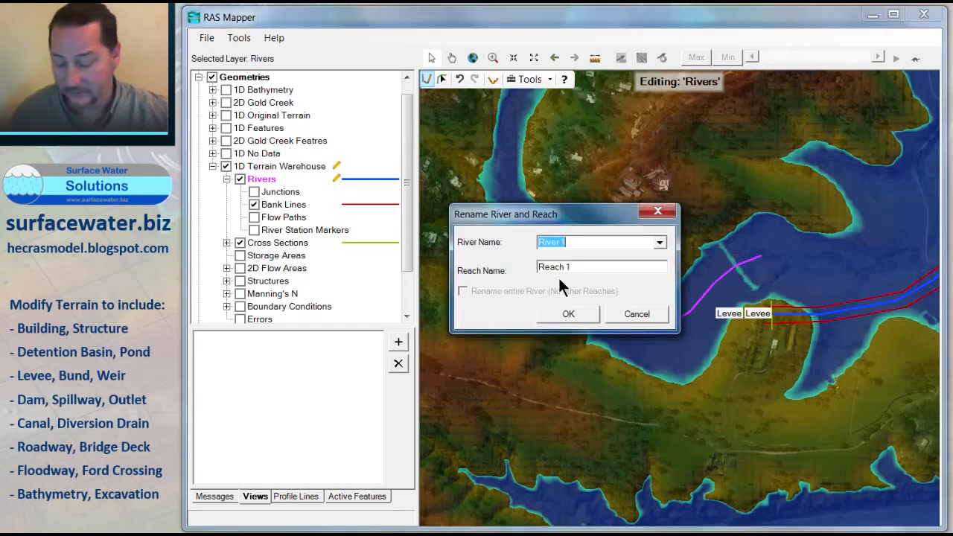
text(Dam)
key(Tab)
text(Dam)
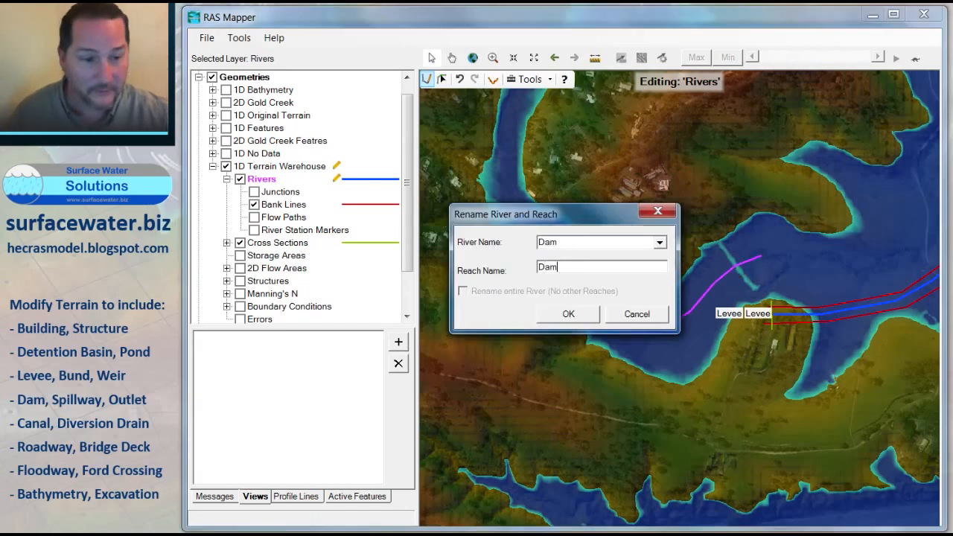
click(567, 316)
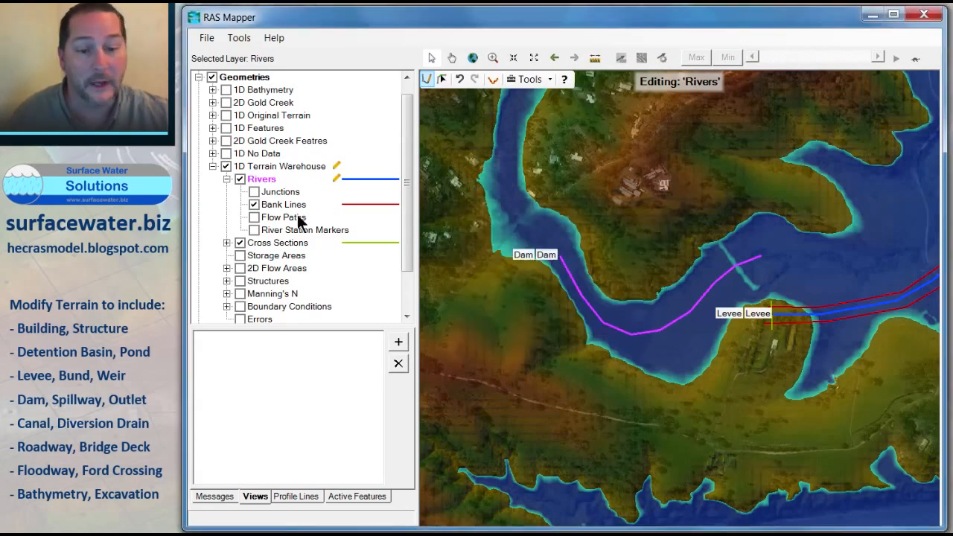
Step: Save the Dam river edits and start editing the Bank Lines layer
right_click(274, 204)
click(317, 242)
click(374, 300)
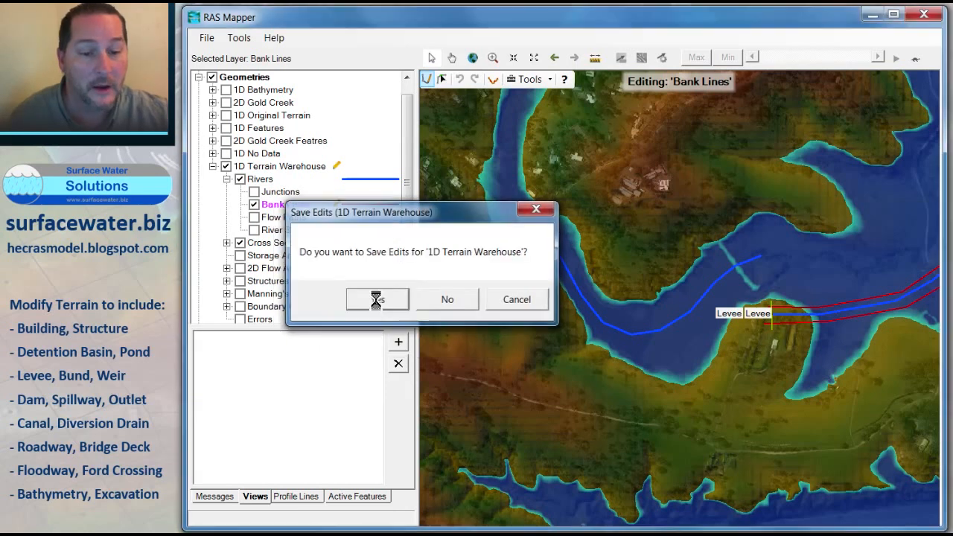
right_click(279, 208)
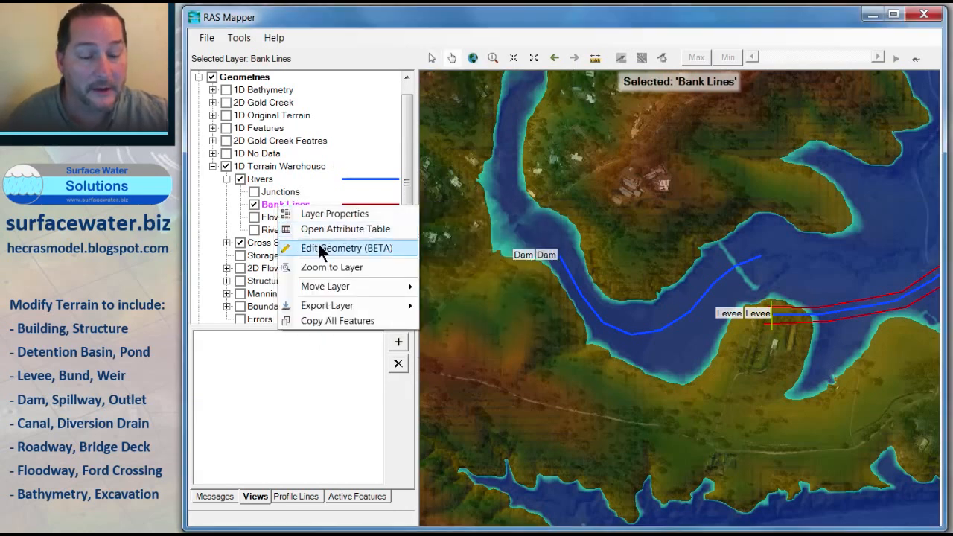
click(322, 250)
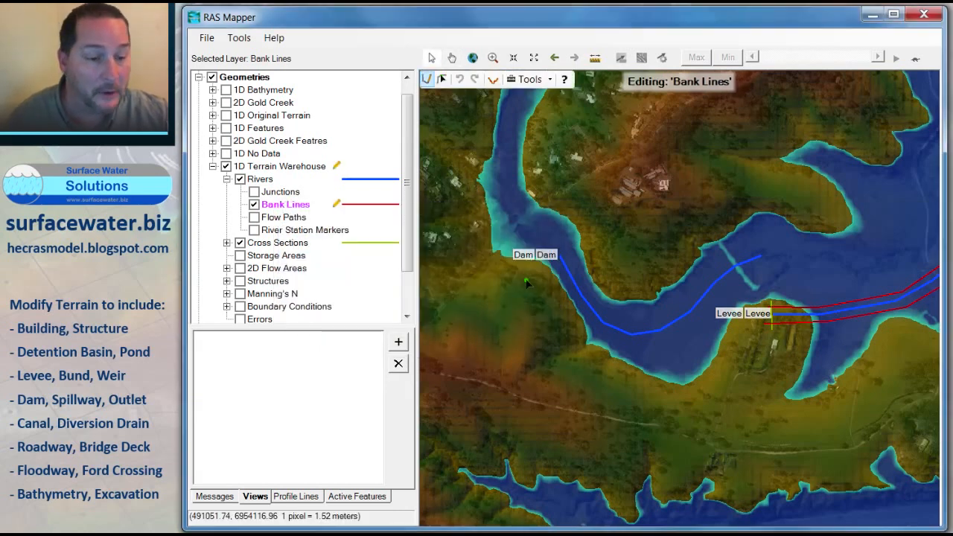
Step: Draw a bank line along the northern side of the Dam reach, following the channel bend
click(569, 245)
click(592, 291)
click(613, 304)
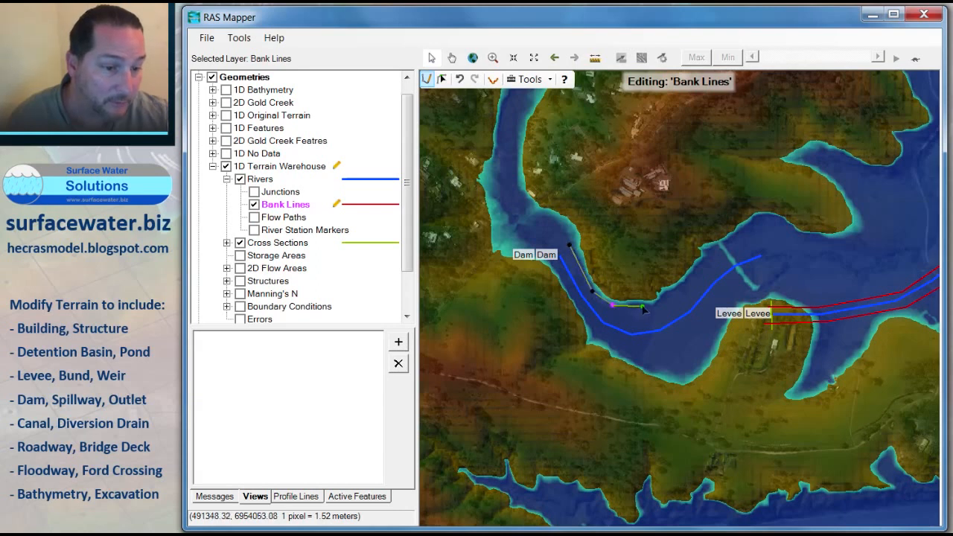
click(649, 306)
click(671, 300)
click(698, 273)
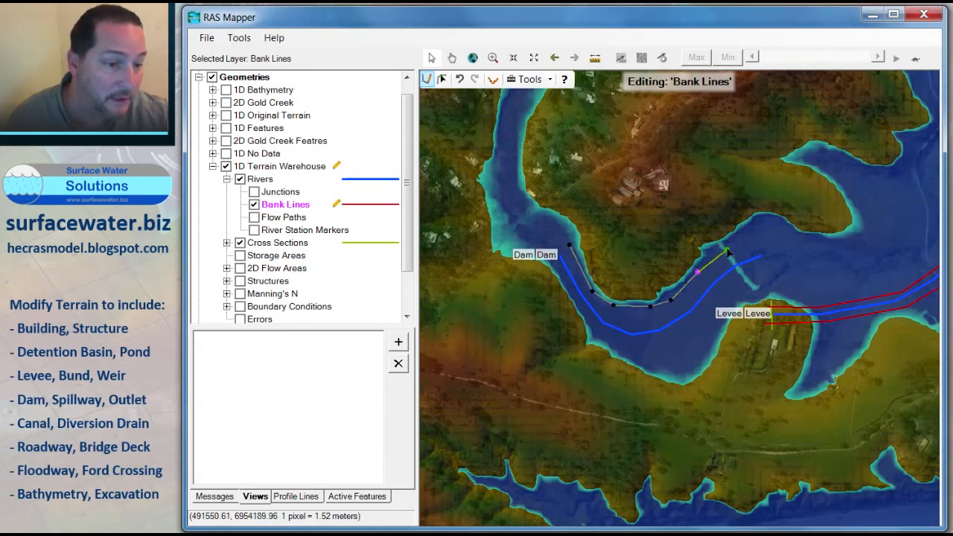
click(726, 248)
double_click(758, 239)
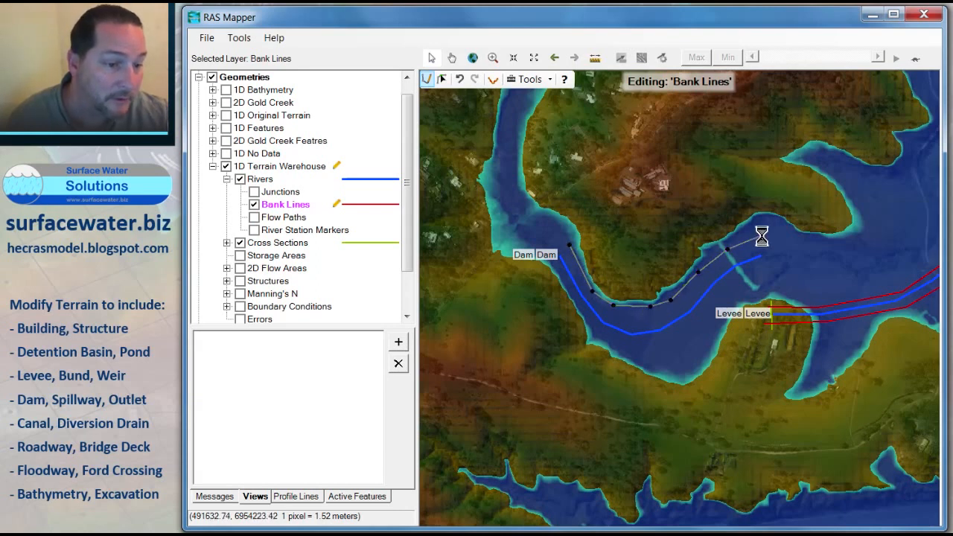
Step: Draw a bank line along the southern side of the Dam reach, following the channel bend
click(559, 272)
click(580, 315)
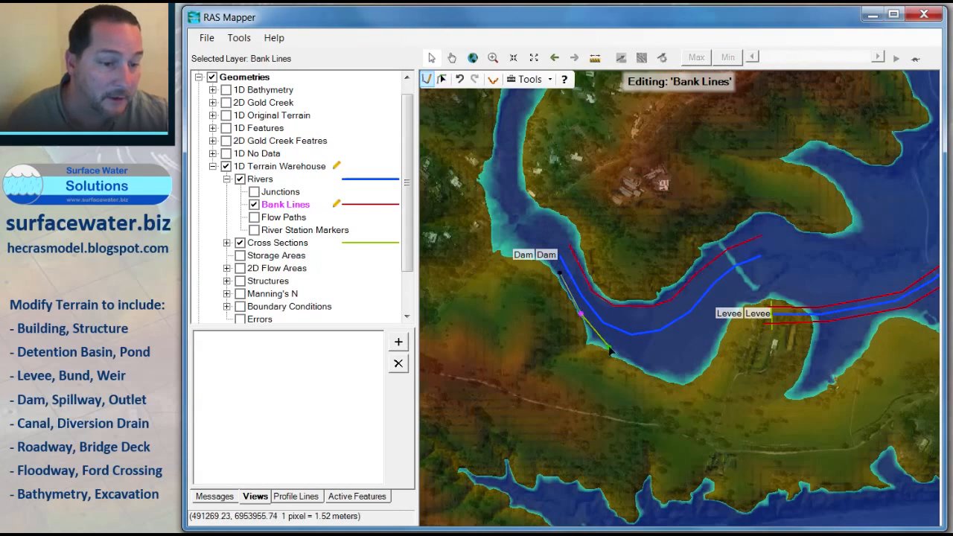
click(628, 350)
click(668, 354)
click(699, 337)
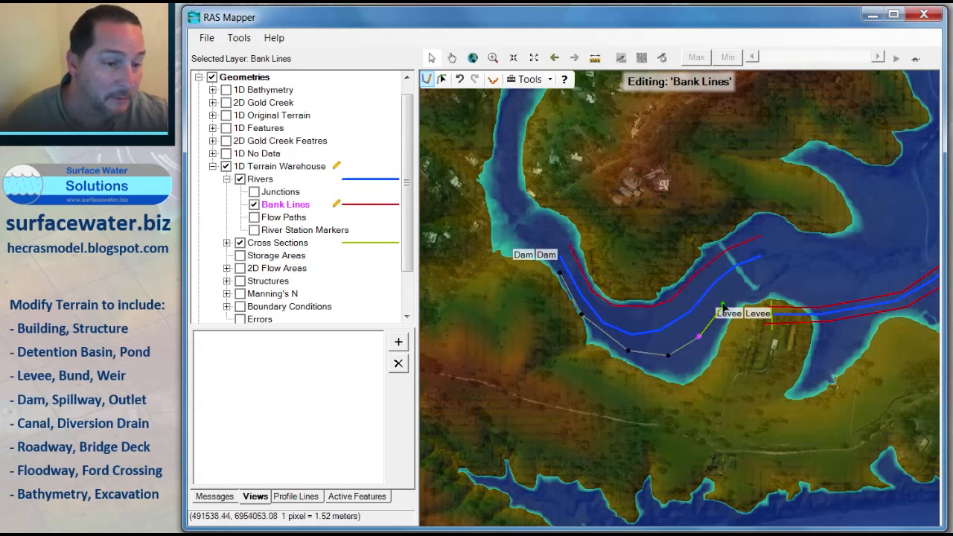
click(725, 300)
click(752, 278)
double_click(771, 272)
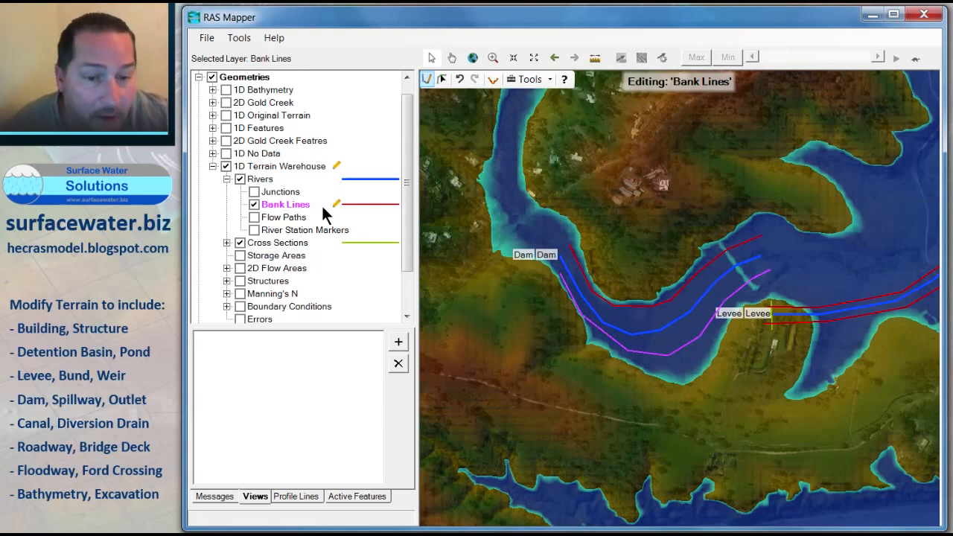
Step: Stop editing the bank lines and save the Dam bank line edits
right_click(278, 242)
click(330, 280)
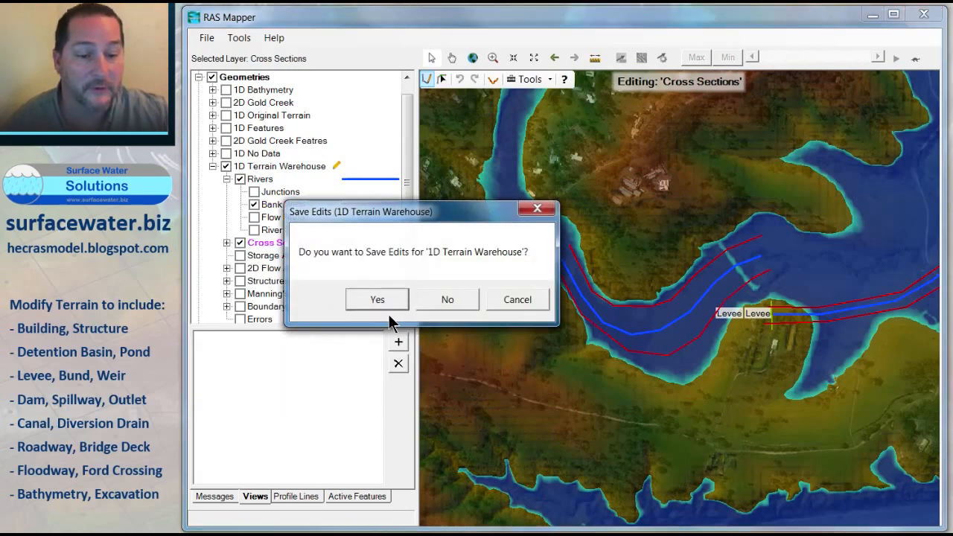
click(432, 294)
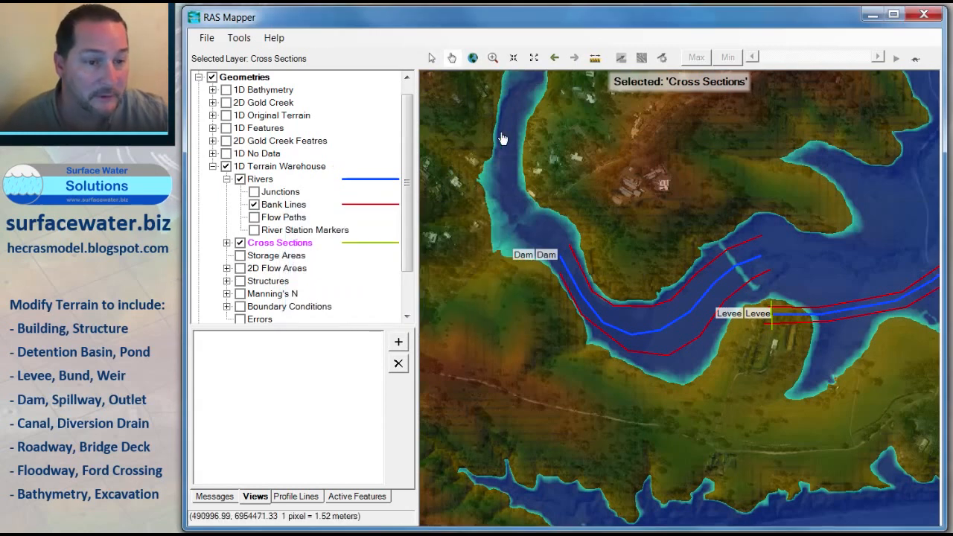
Step: Start editing cross sections and draw three cross sections across the Dam reach: upstream, mid-bend and downstream near the Levee reach
right_click(277, 241)
click(329, 285)
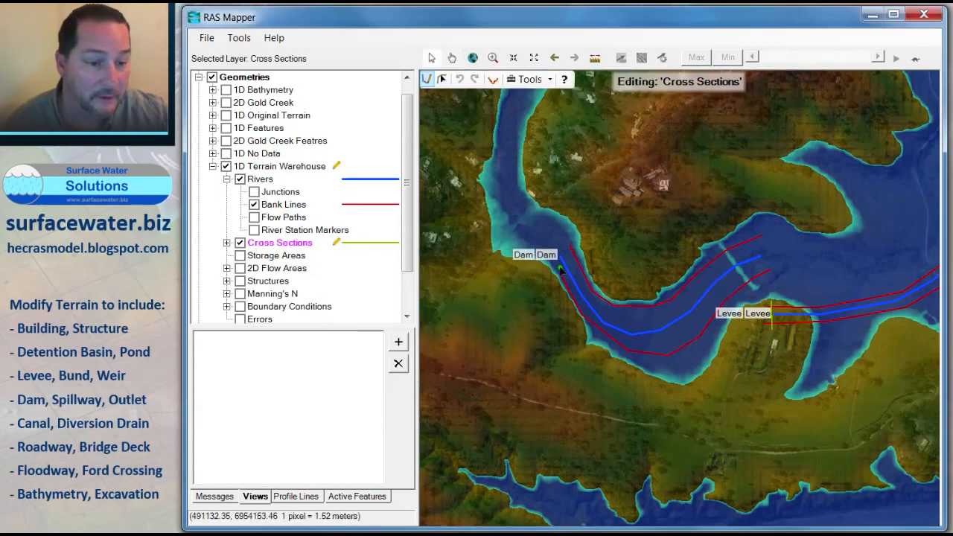
click(593, 271)
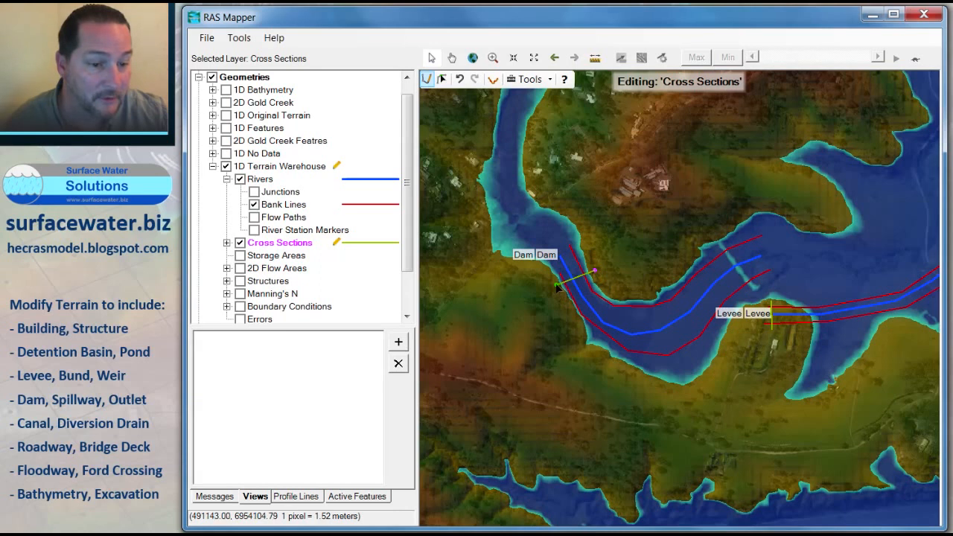
double_click(558, 284)
click(648, 292)
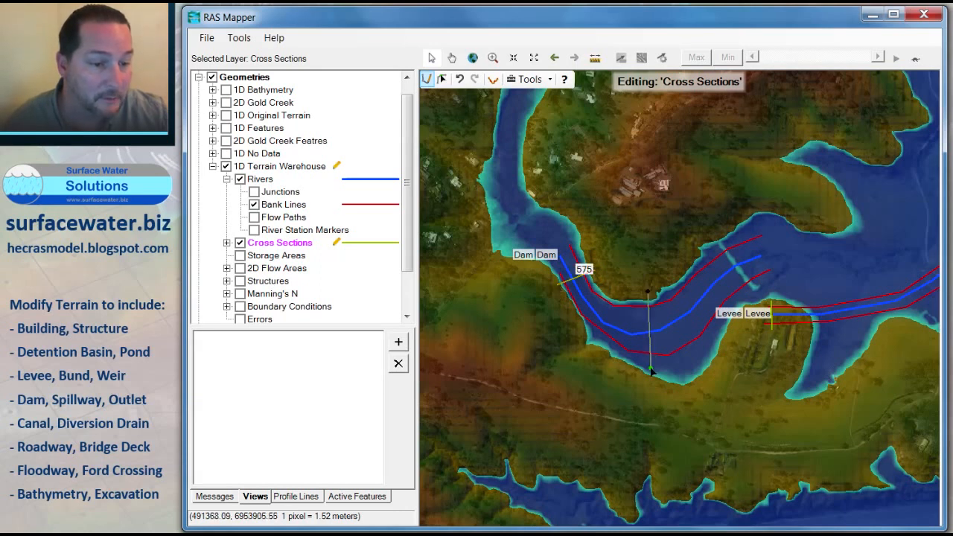
double_click(652, 367)
click(743, 232)
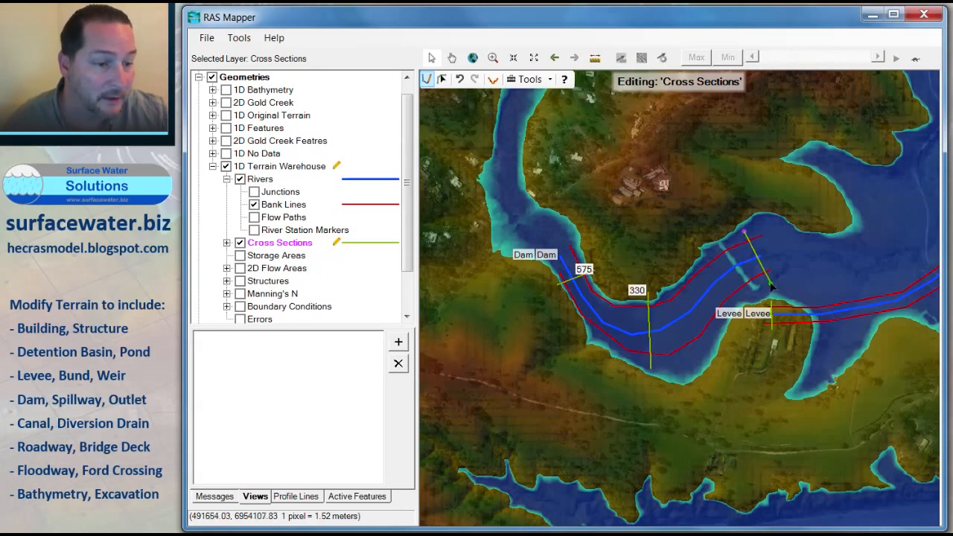
double_click(772, 284)
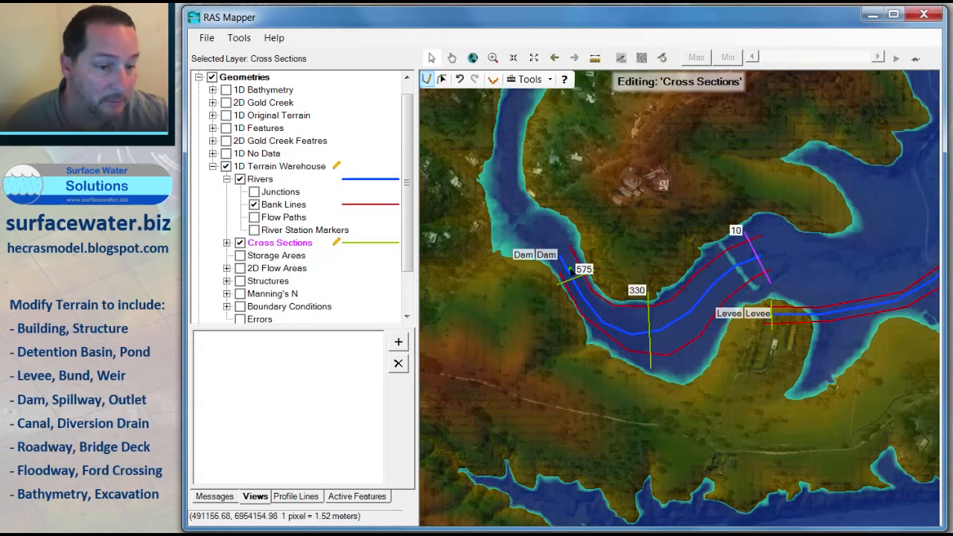
scroll(665, 283, down, 2)
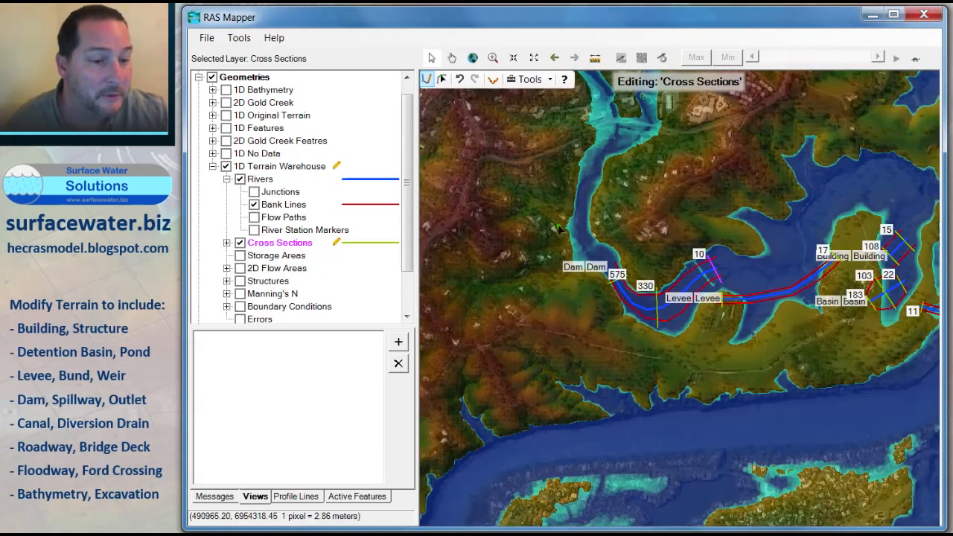
drag(559, 226, 588, 302)
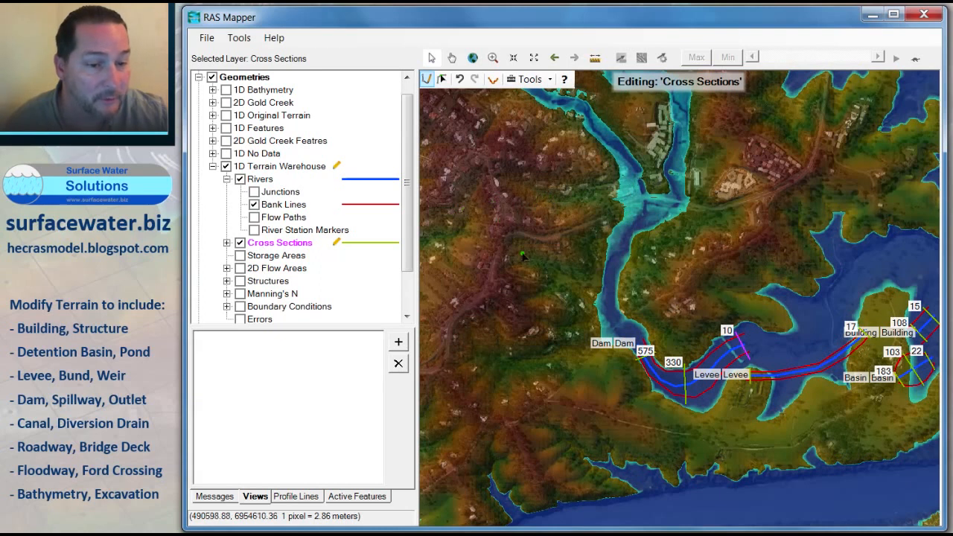
scroll(631, 317, up, 1)
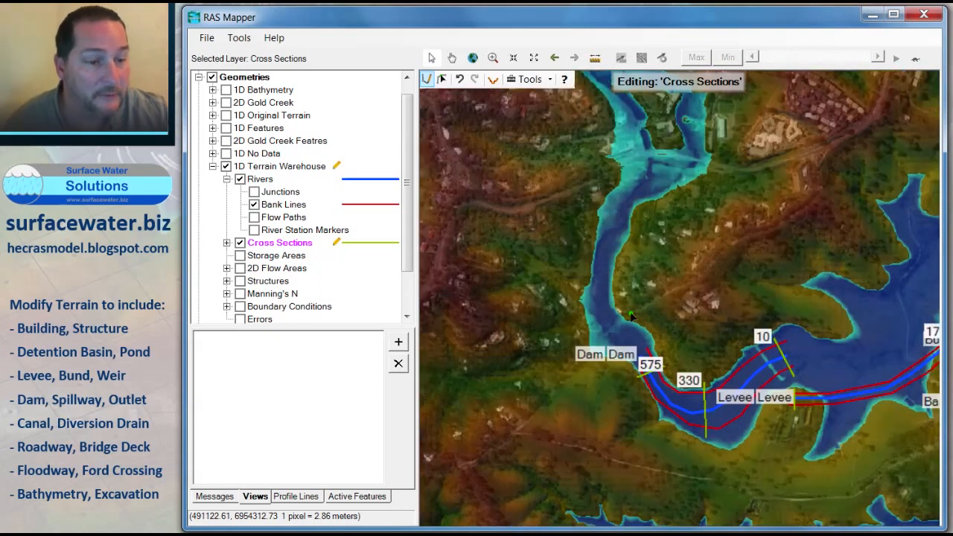
scroll(630, 316, down, 1)
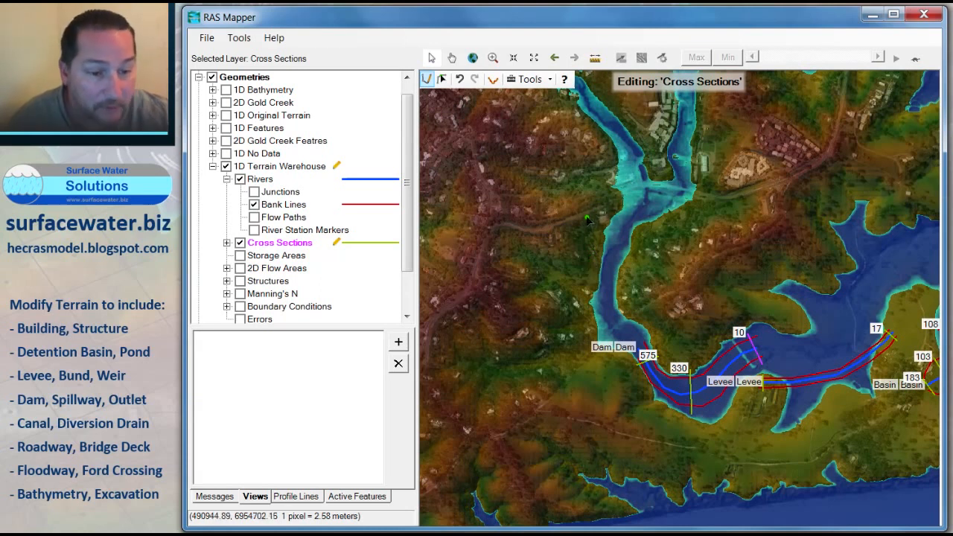
Step: Start editing the river layer and draw a new straight river line across the valley just upstream of the Dam reach
click(260, 179)
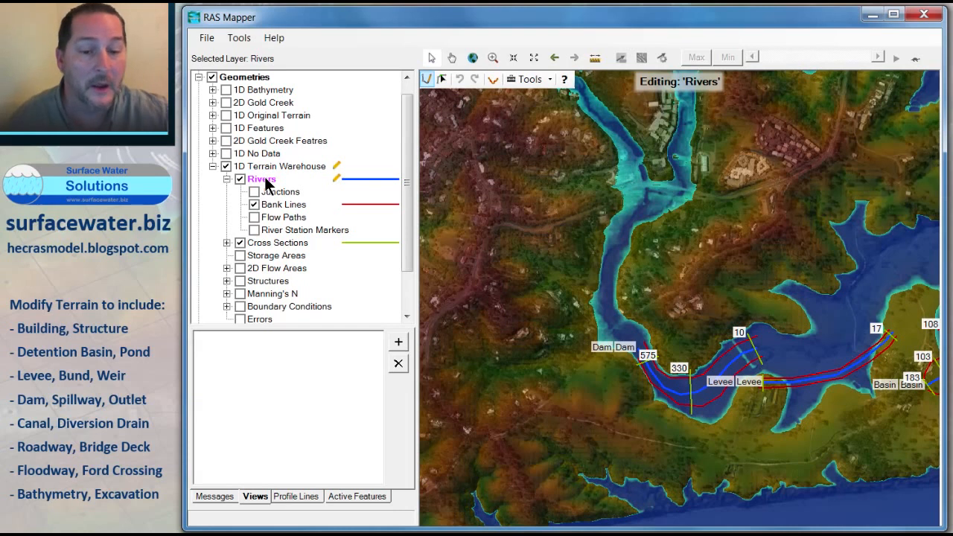
right_click(267, 184)
click(308, 218)
click(379, 299)
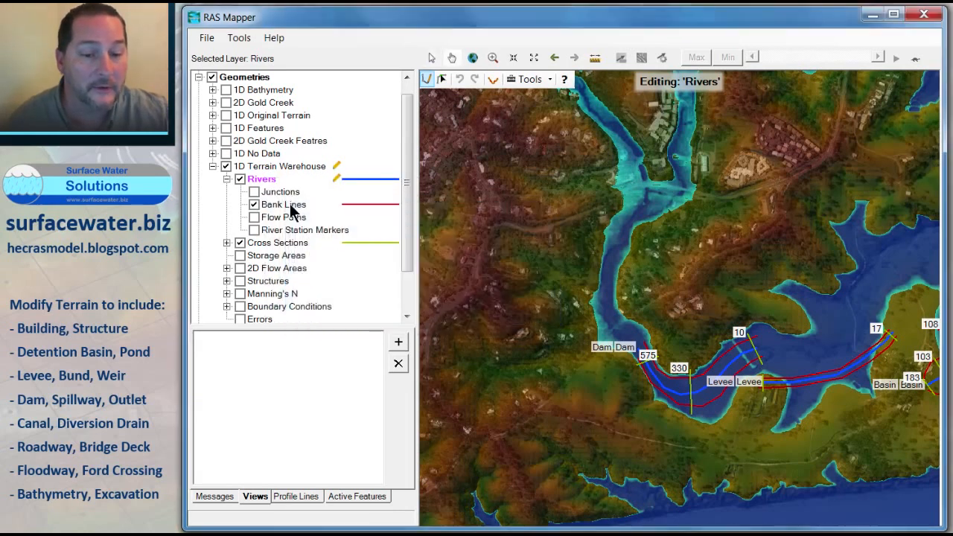
right_click(269, 186)
click(314, 220)
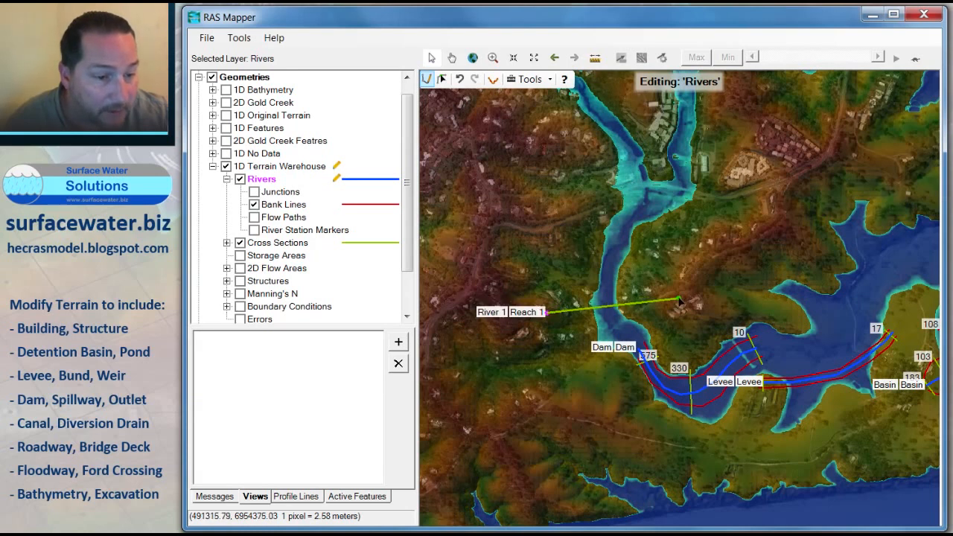
Step: Rename the new river and its reach both to Dam CL
double_click(569, 312)
text(Dam)
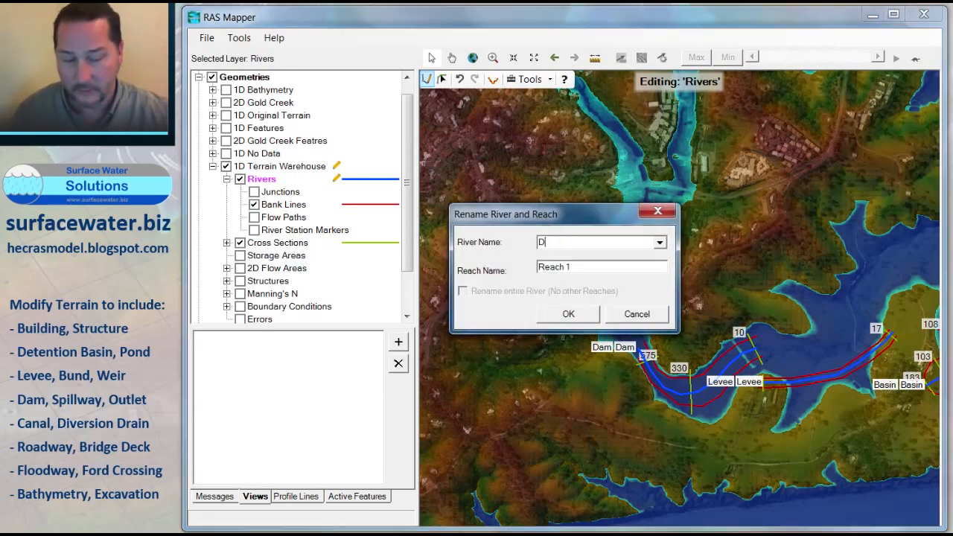
key(Tab)
text(Dam)
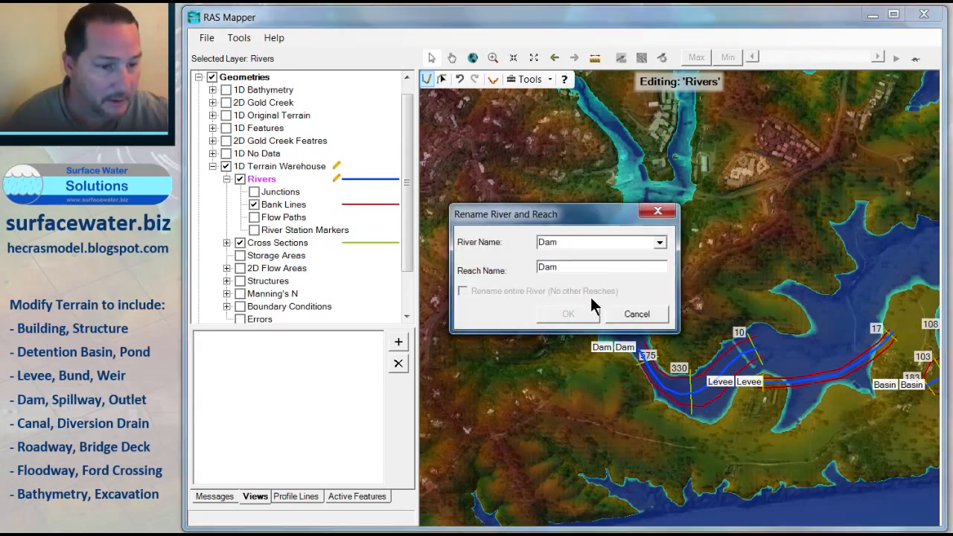
click(570, 242)
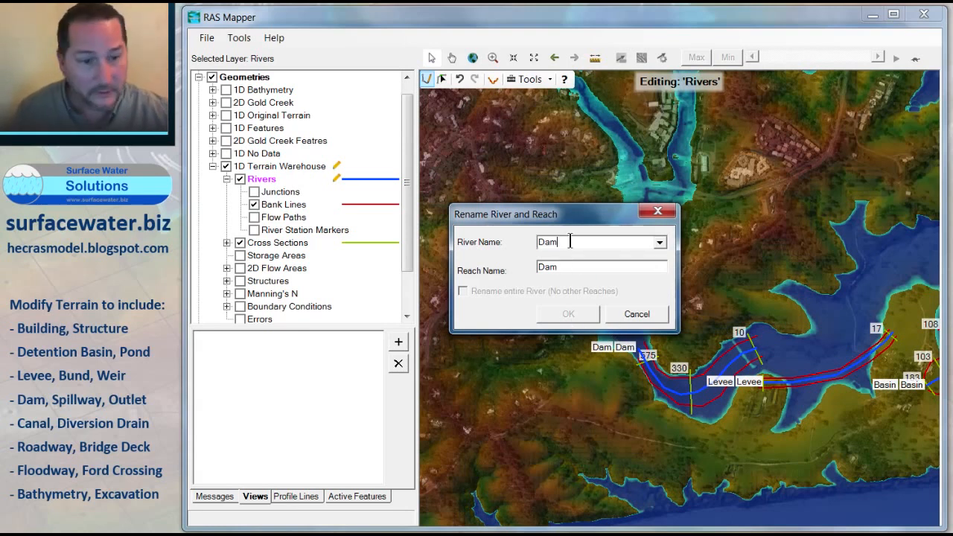
text(CL)
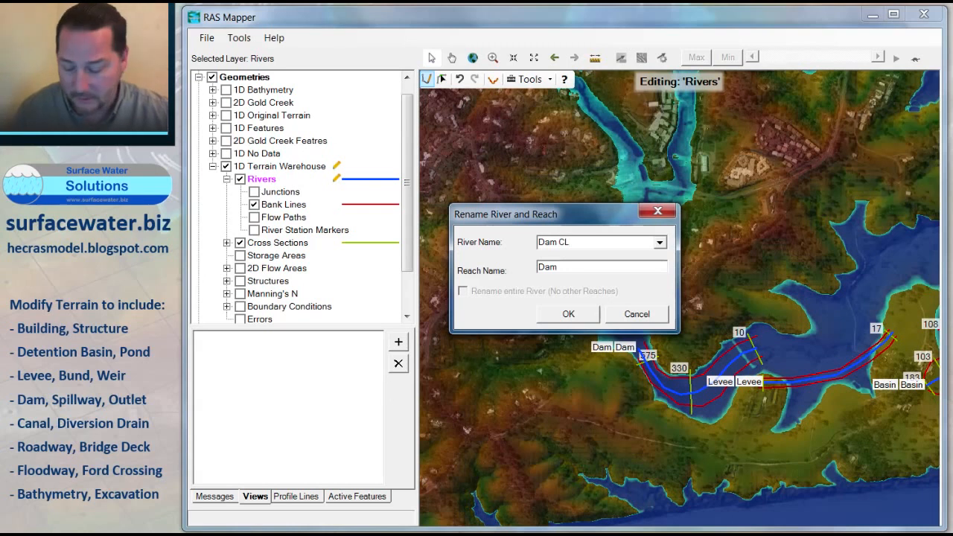
text(Dam CL)
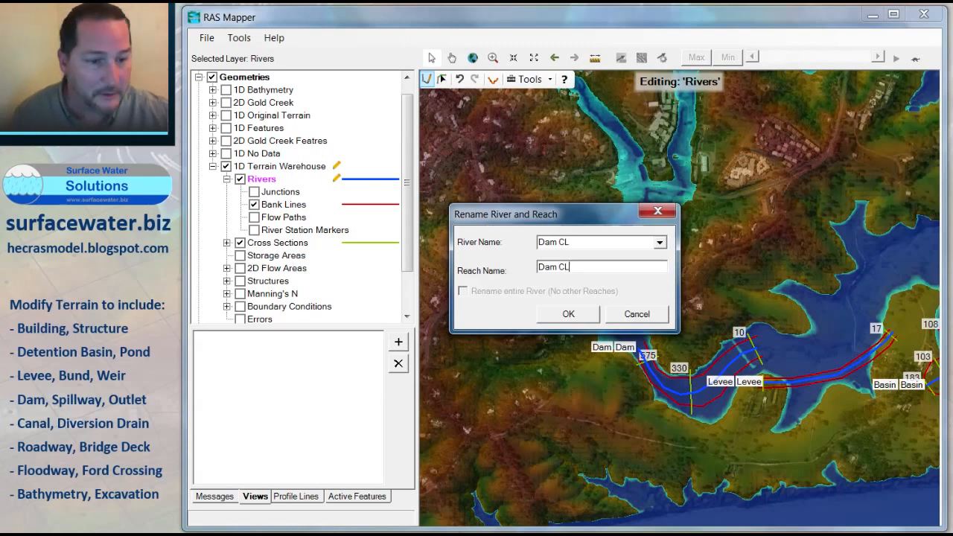
click(567, 312)
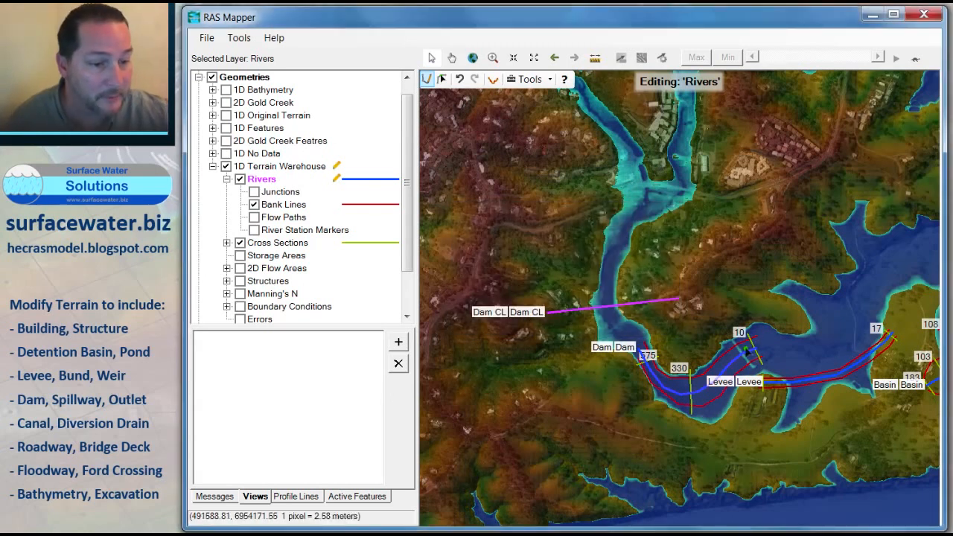
Step: Start editing the bank lines layer, saving the river edits to 1D Terrain Warehouse
click(283, 205)
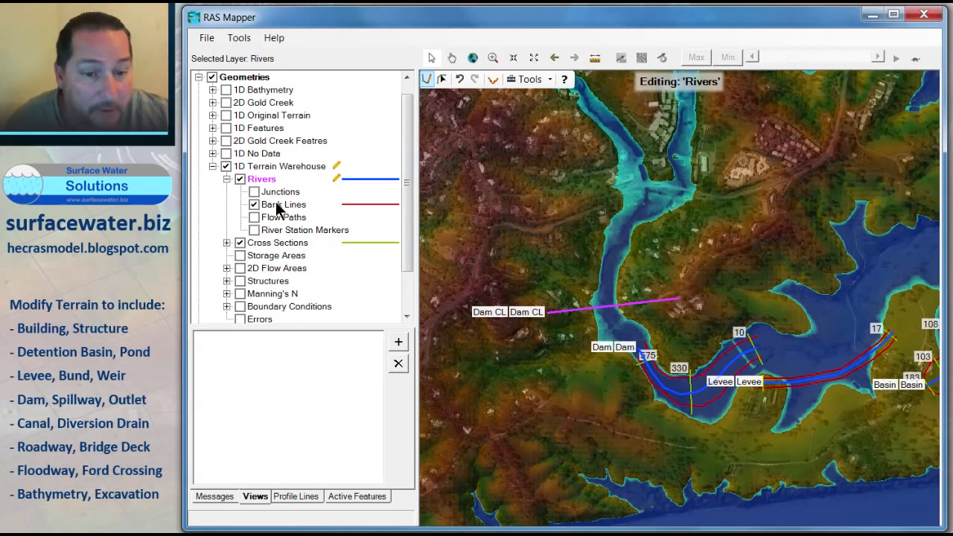
right_click(287, 205)
click(313, 244)
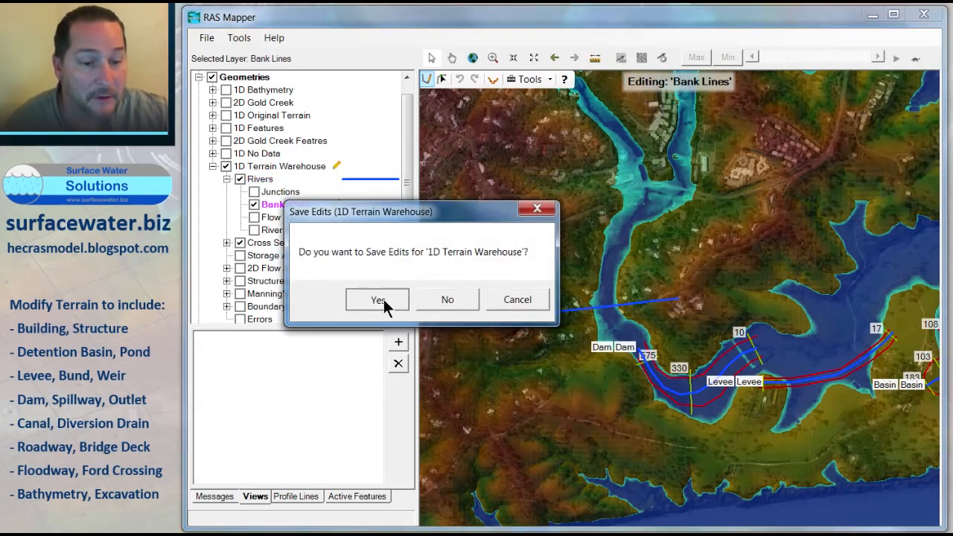
click(381, 299)
right_click(277, 207)
click(312, 244)
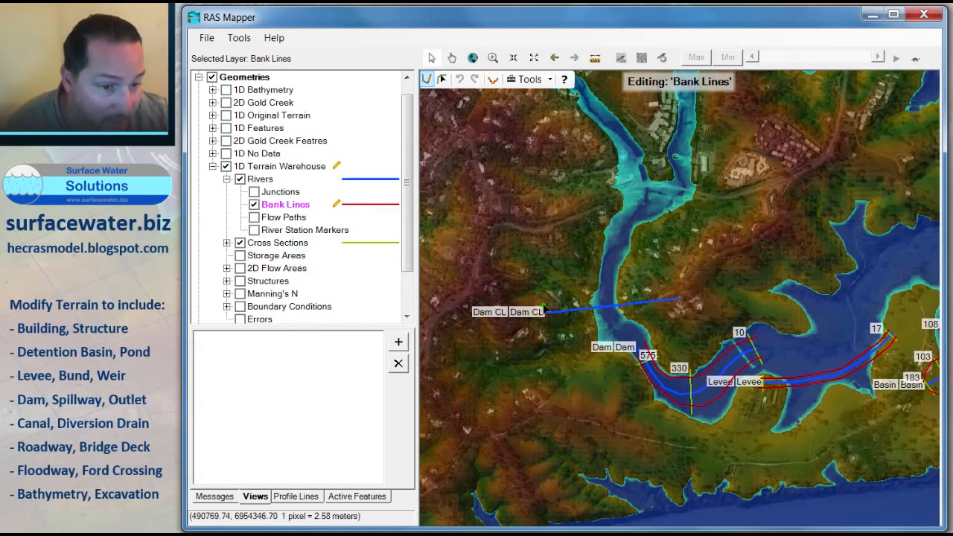
Step: Draw a three-point bank line along the northern side of the Dam CL reach
click(543, 307)
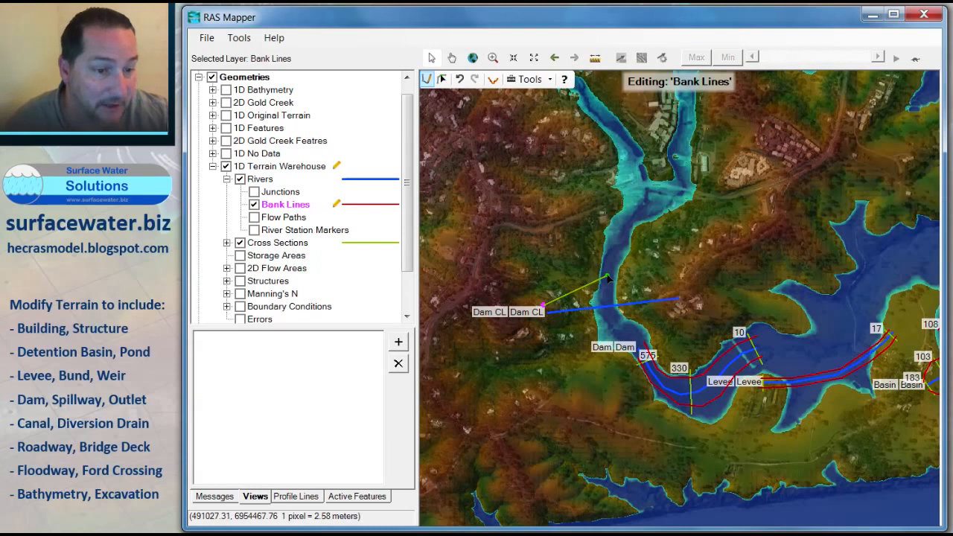
click(608, 277)
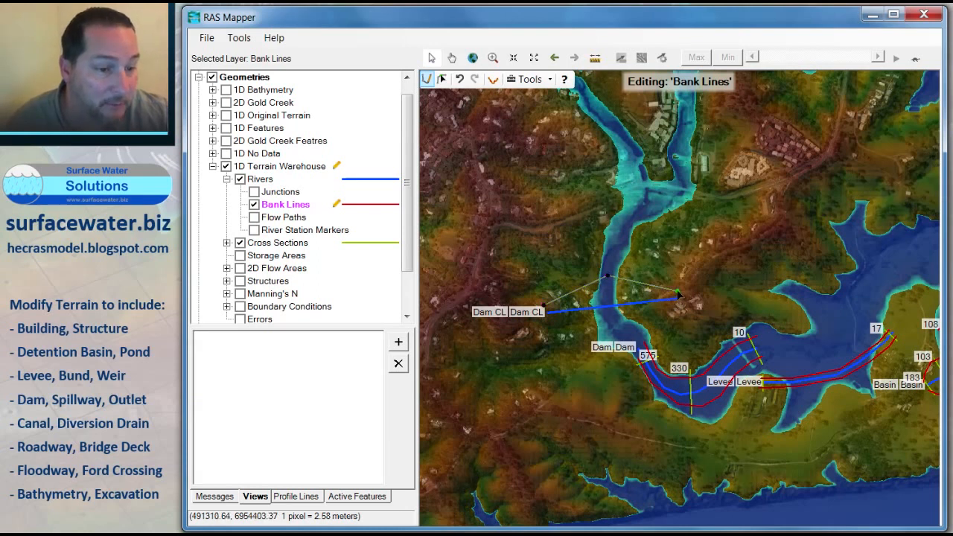
double_click(679, 294)
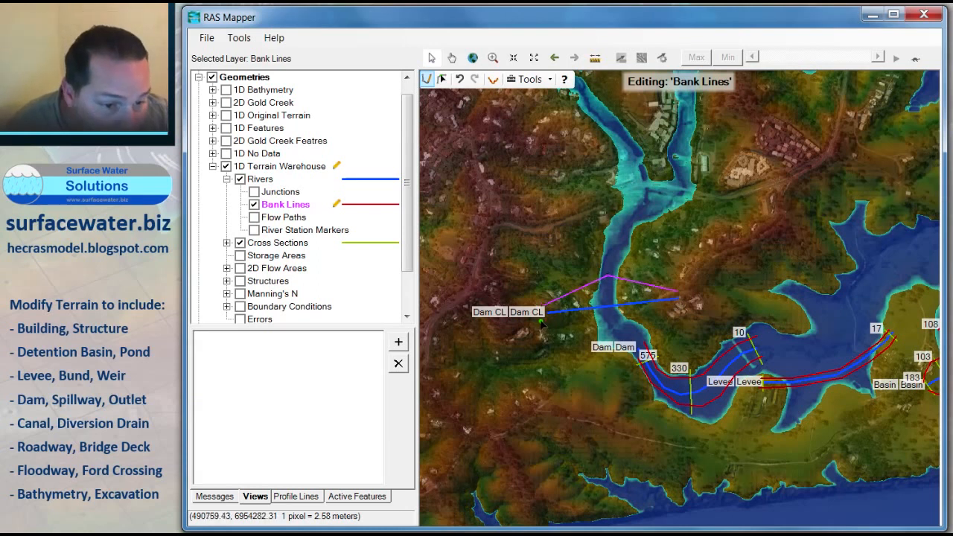
Step: Draw a three-point bank line along the southern side of the Dam CL reach
click(543, 322)
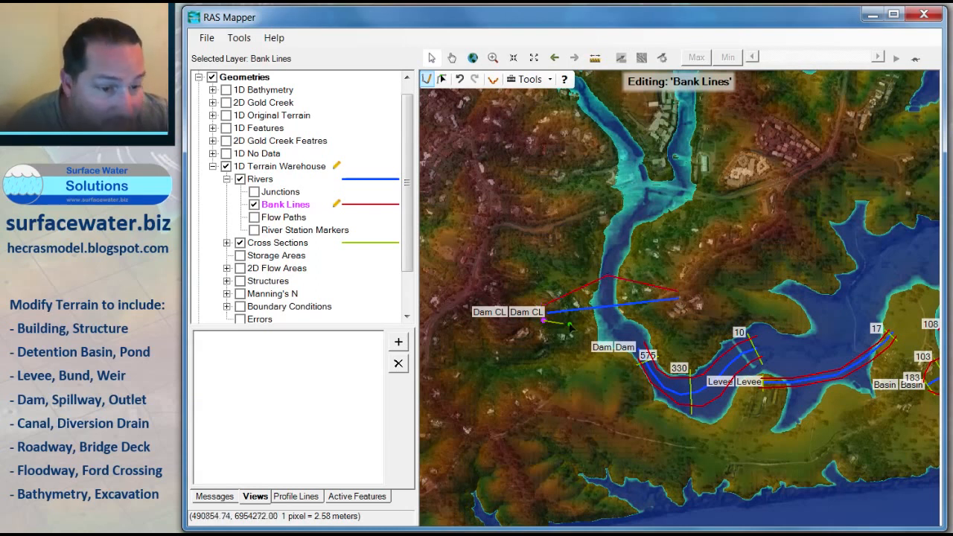
click(615, 330)
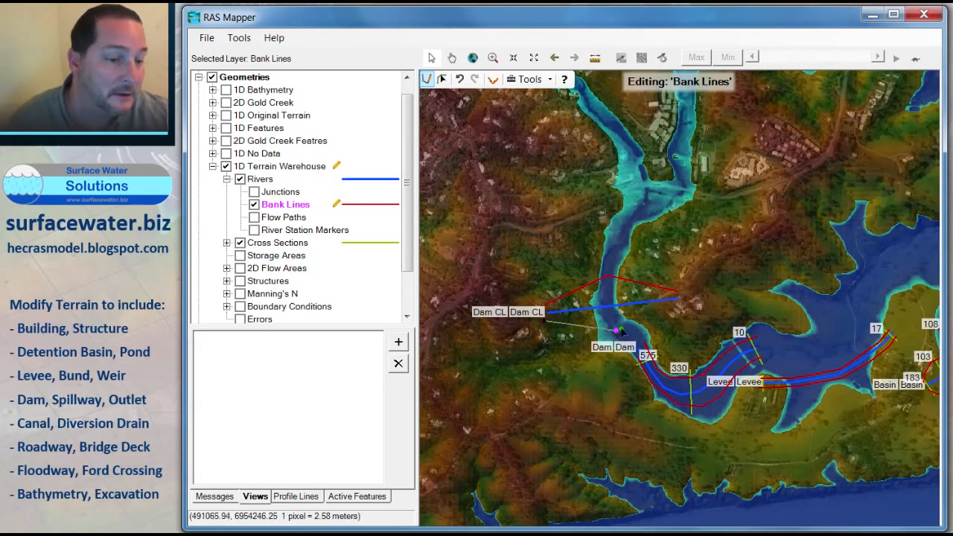
double_click(680, 305)
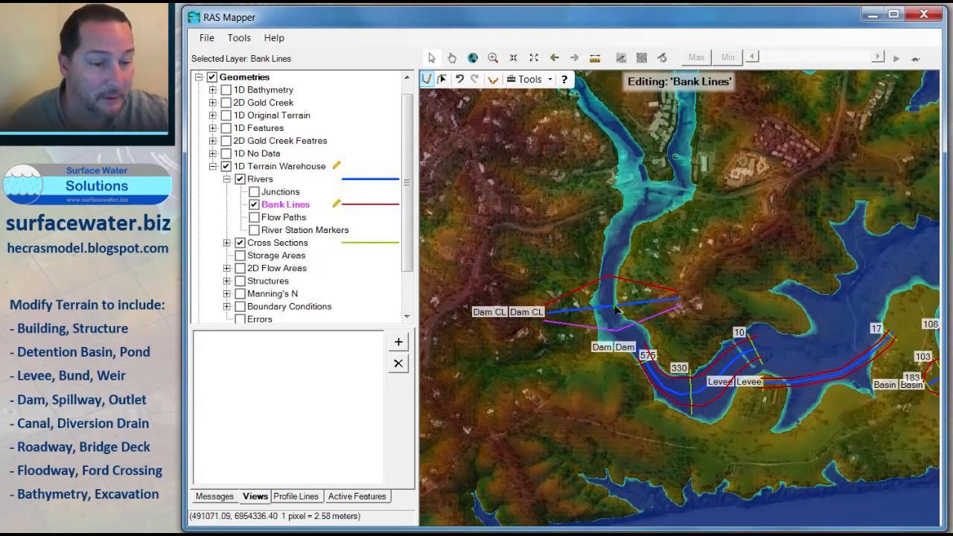
Step: Stop editing the bank lines, saving the edits, and start editing cross sections
click(276, 243)
right_click(274, 242)
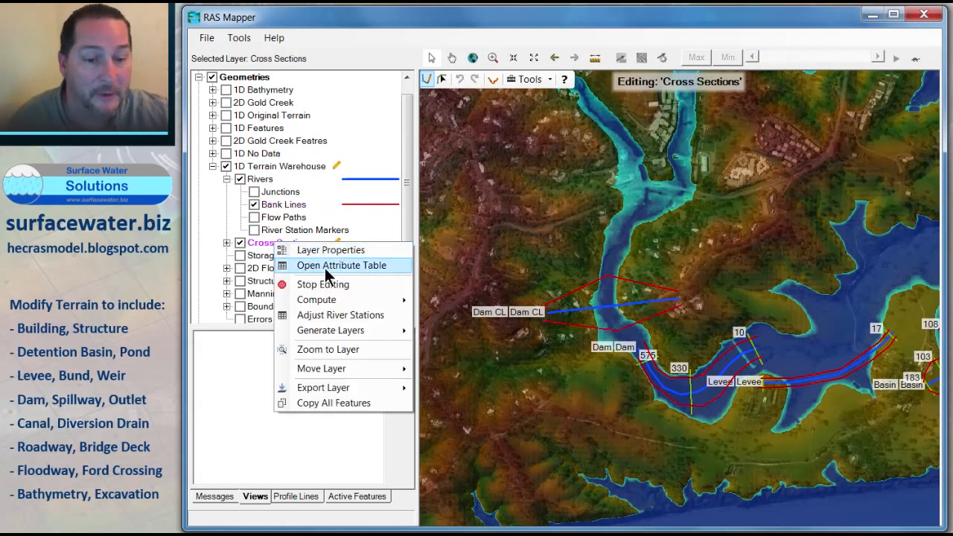
click(330, 286)
click(388, 297)
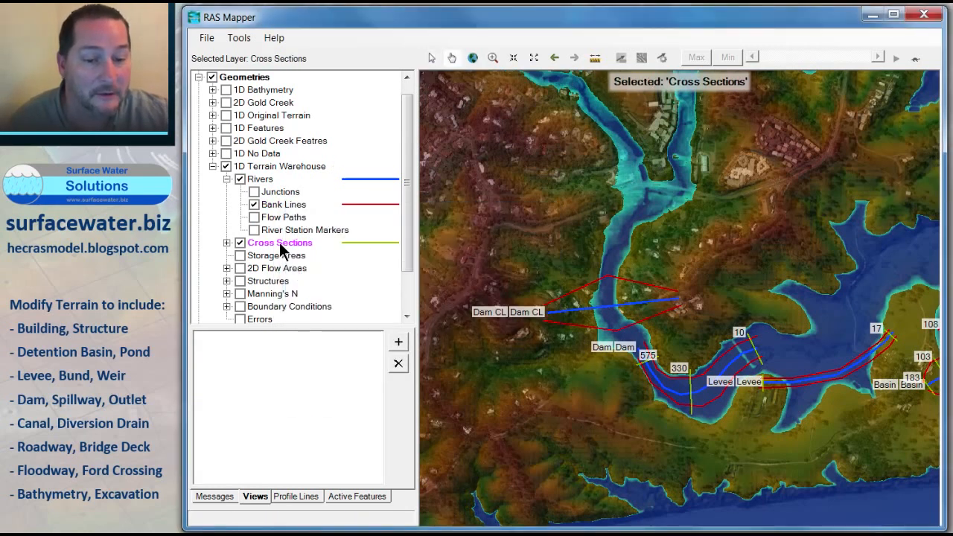
right_click(281, 244)
click(315, 290)
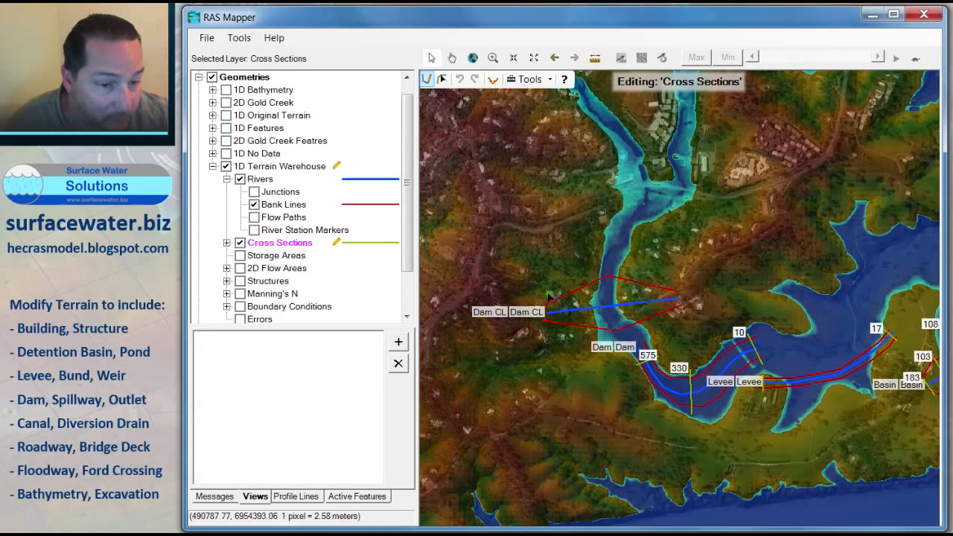
Step: Draw cross sections across the Dam CL reach at its western end and across the channel
double_click(549, 328)
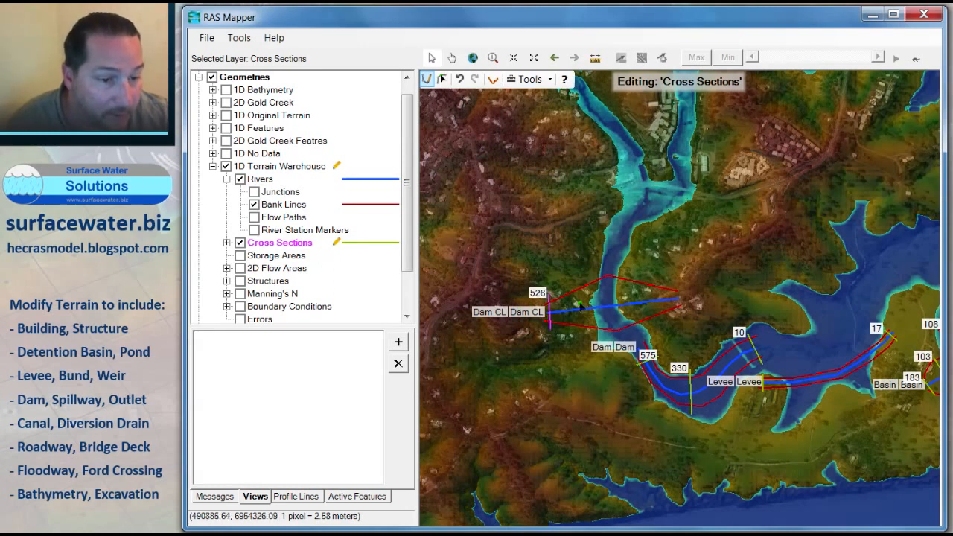
click(604, 267)
double_click(611, 341)
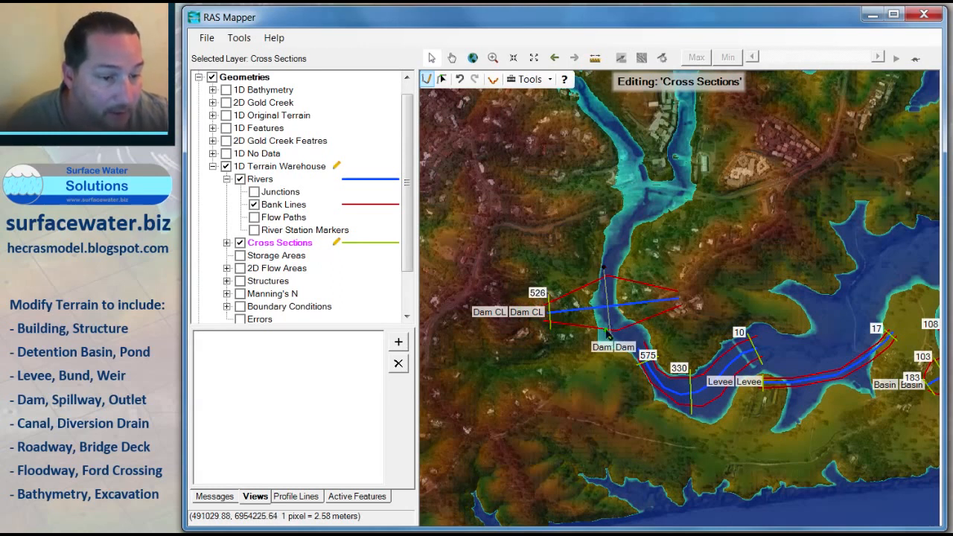
Step: Draw two closely spaced cross sections near the eastern end of the Dam CL reach
scroll(689, 309, up, 1)
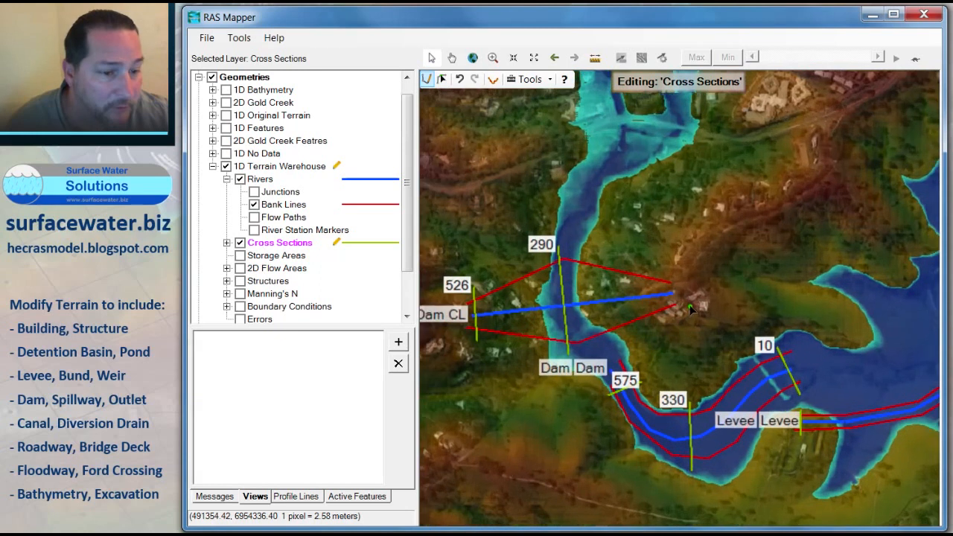
click(655, 276)
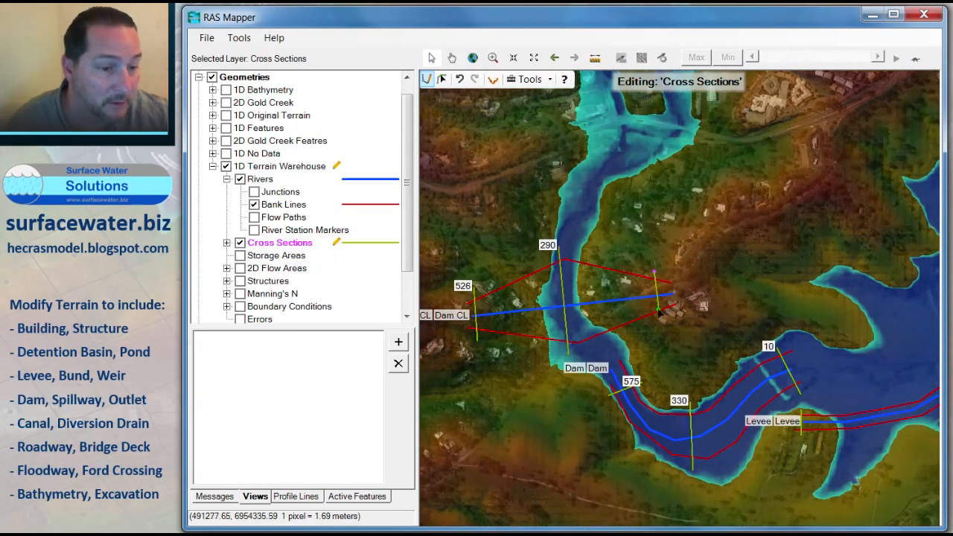
double_click(659, 321)
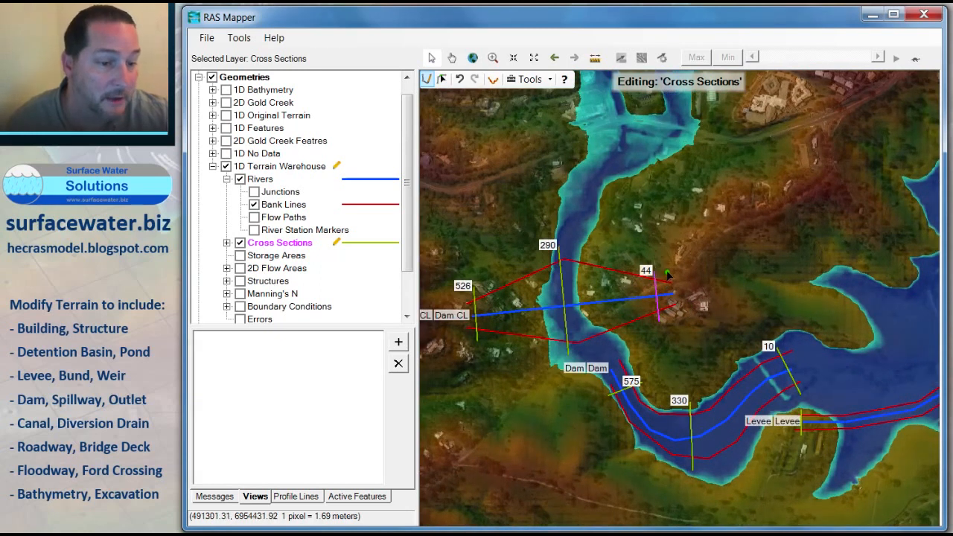
click(668, 272)
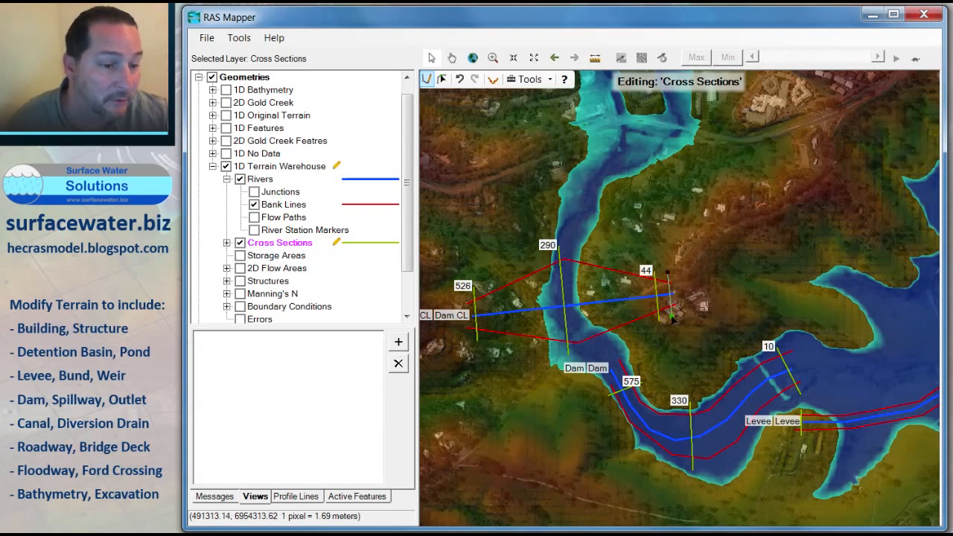
double_click(673, 311)
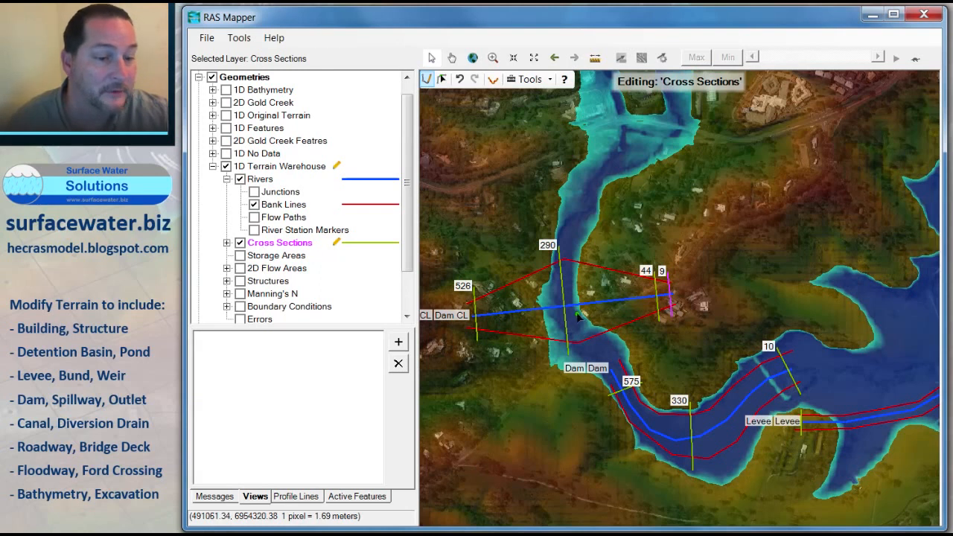
Step: Stop editing the river layer and save the edits
scroll(578, 316, down, 1)
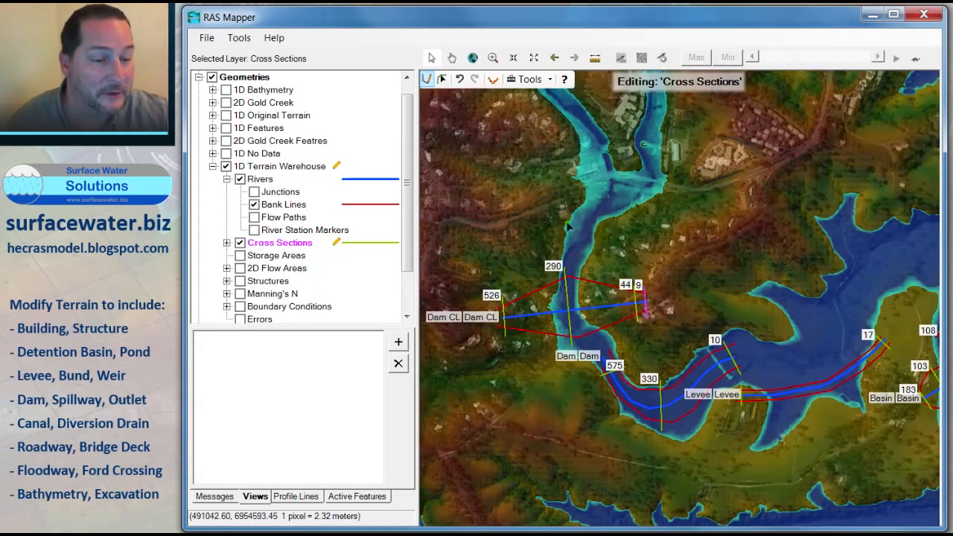
drag(538, 171, 745, 250)
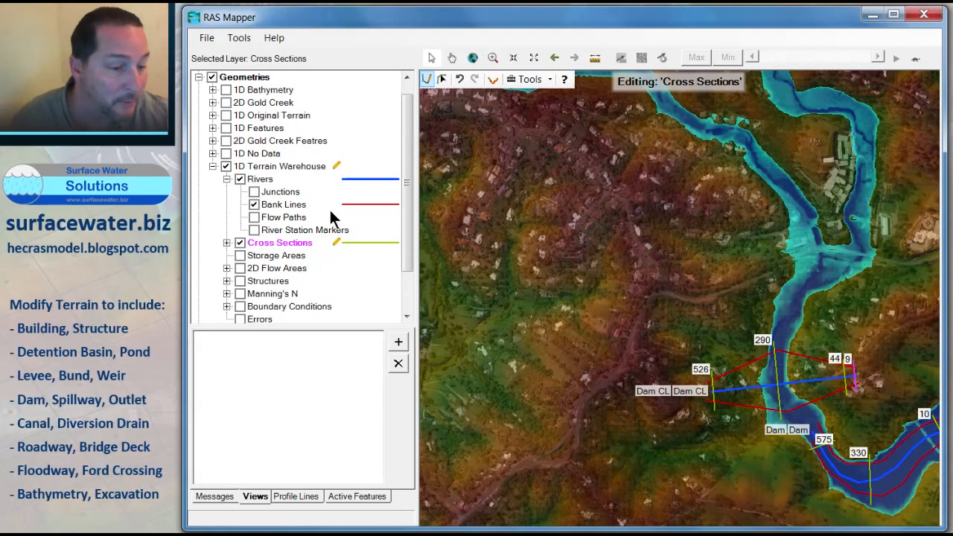
click(258, 180)
right_click(258, 180)
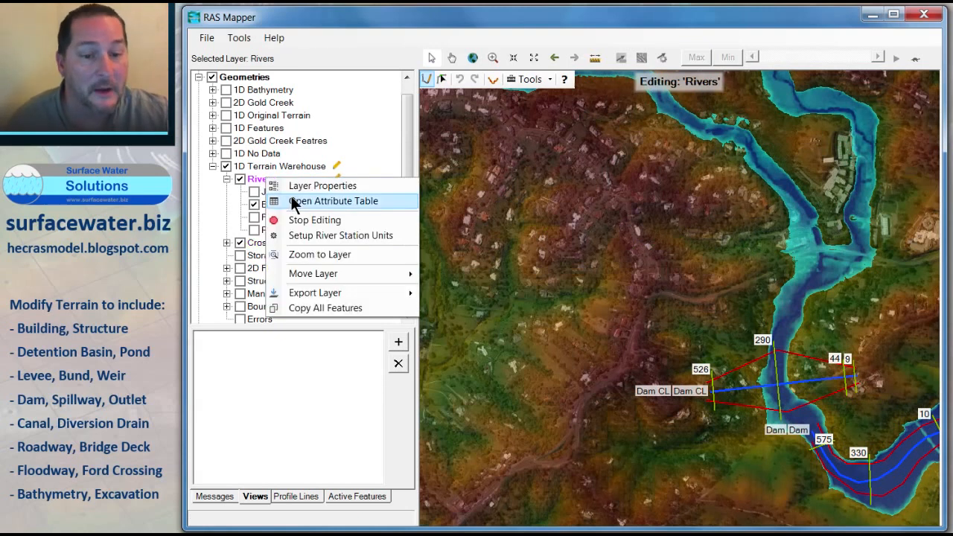
click(299, 217)
click(408, 296)
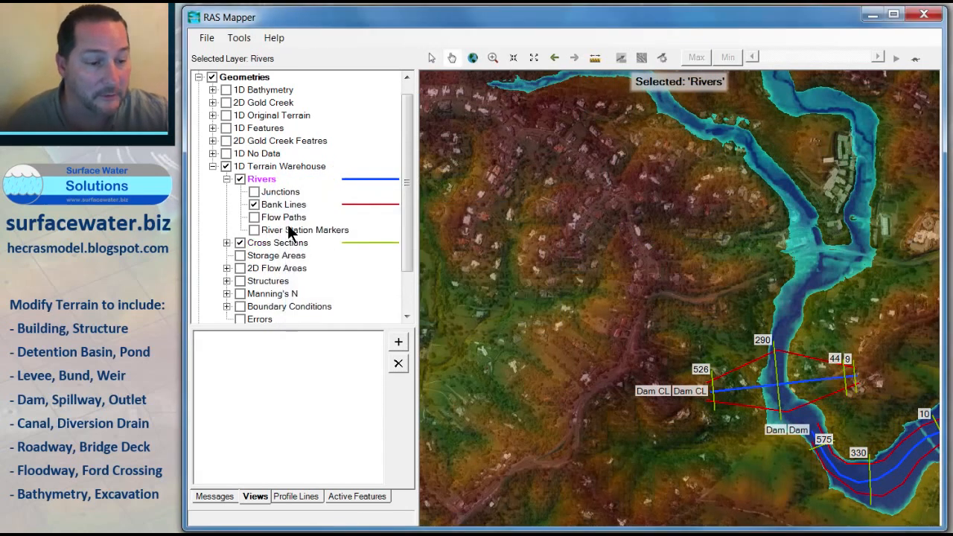
Step: Start editing the Bank Lines layer, draw a line from the northeast westward, then stop editing and save
click(282, 208)
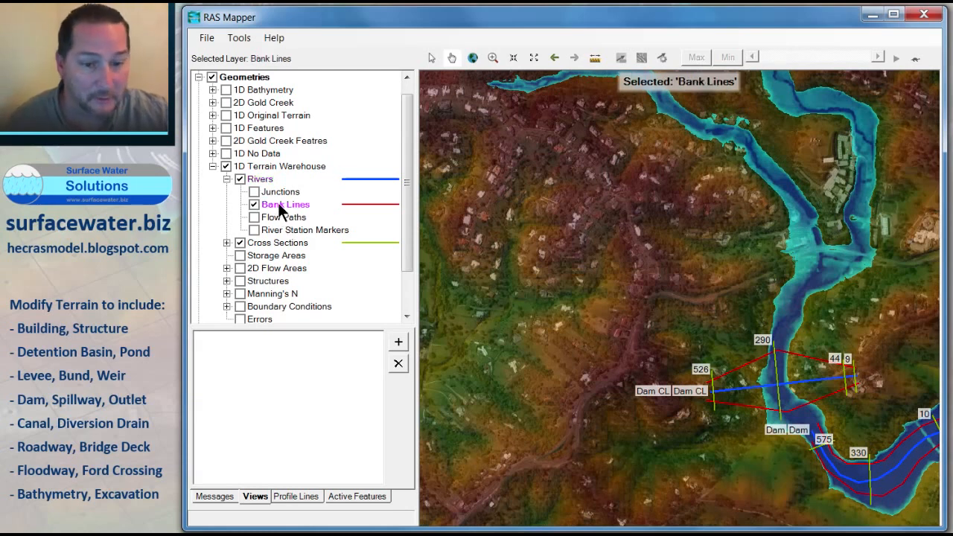
right_click(282, 208)
click(324, 247)
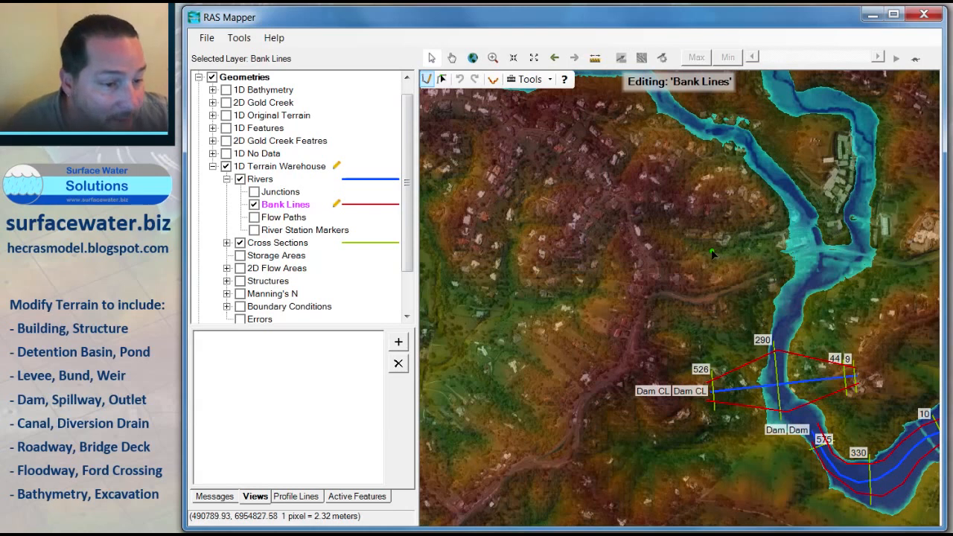
click(735, 253)
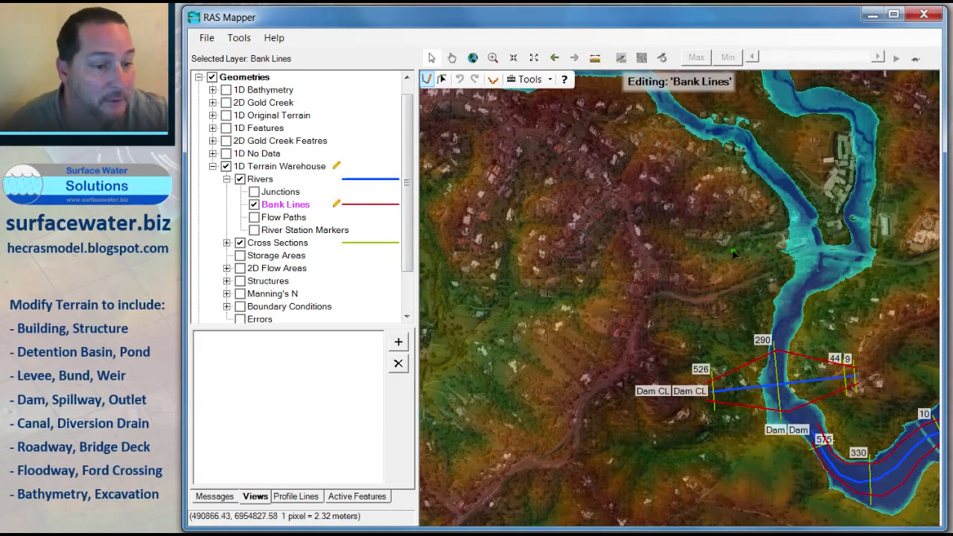
double_click(558, 303)
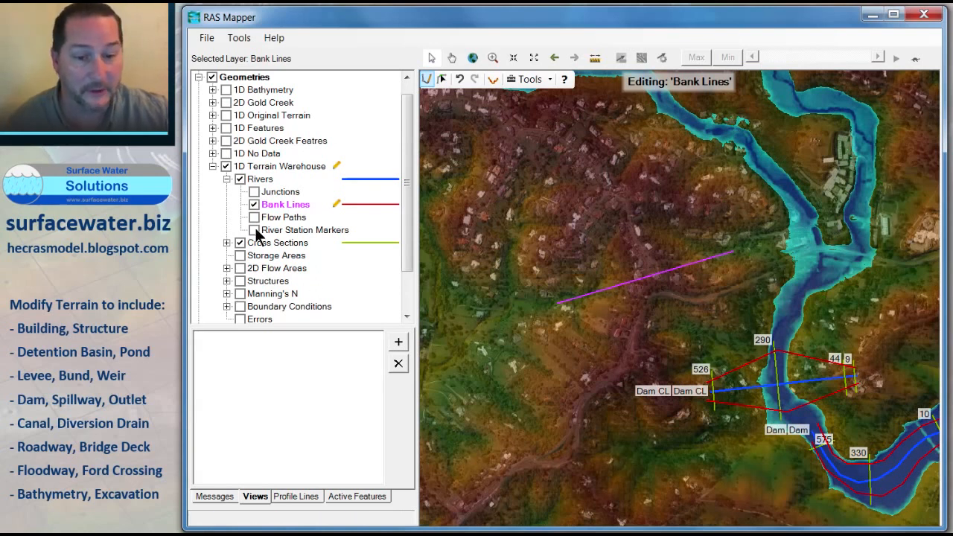
right_click(274, 211)
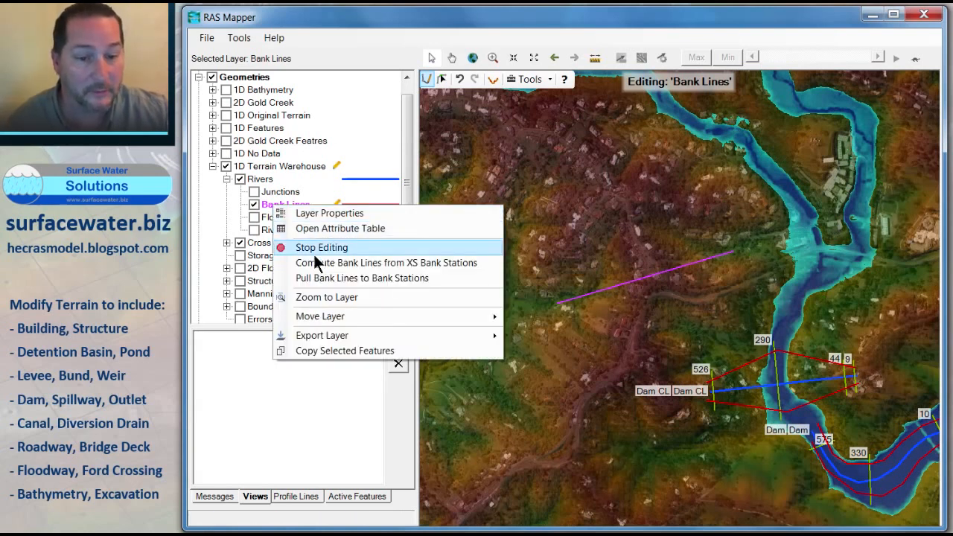
click(318, 246)
click(381, 302)
Step: Resume editing the bank lines and draw the southern bank line of a new diversion channel running west
right_click(278, 206)
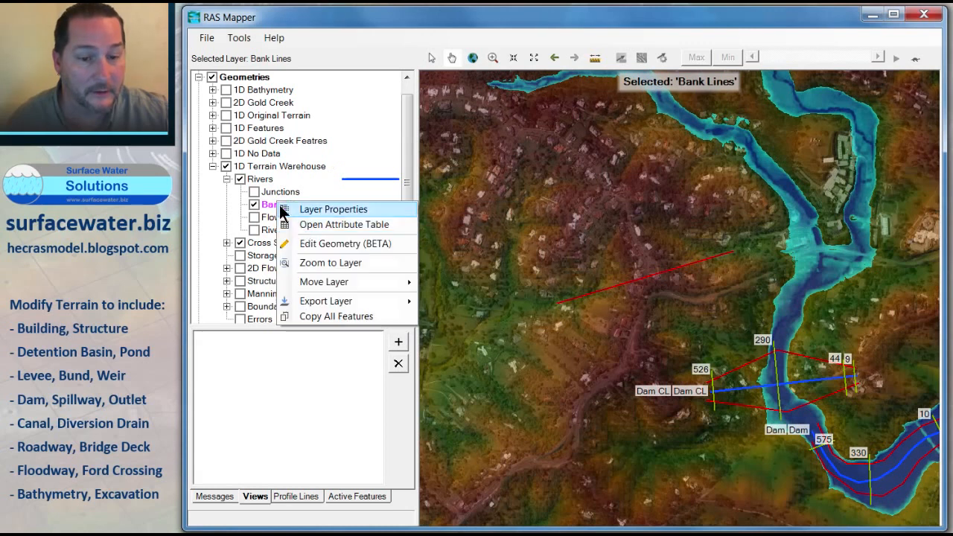
click(308, 249)
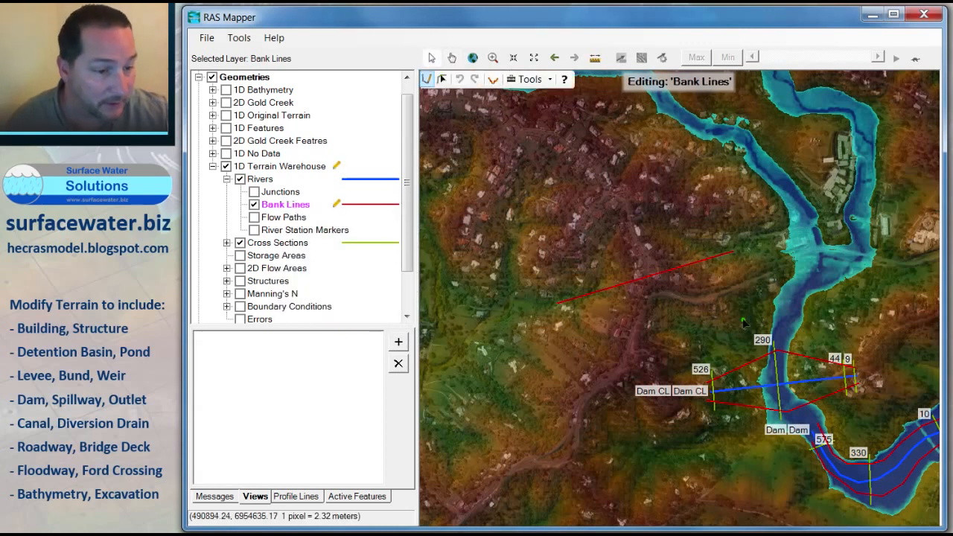
click(729, 261)
click(663, 312)
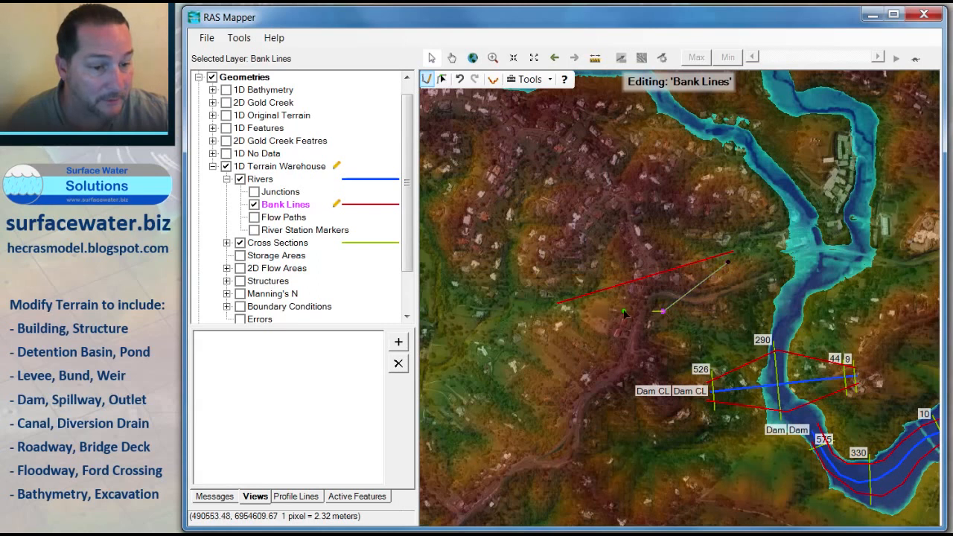
double_click(563, 312)
Step: Draw the northern bank line of the diversion channel, bending north and then southwest
click(718, 242)
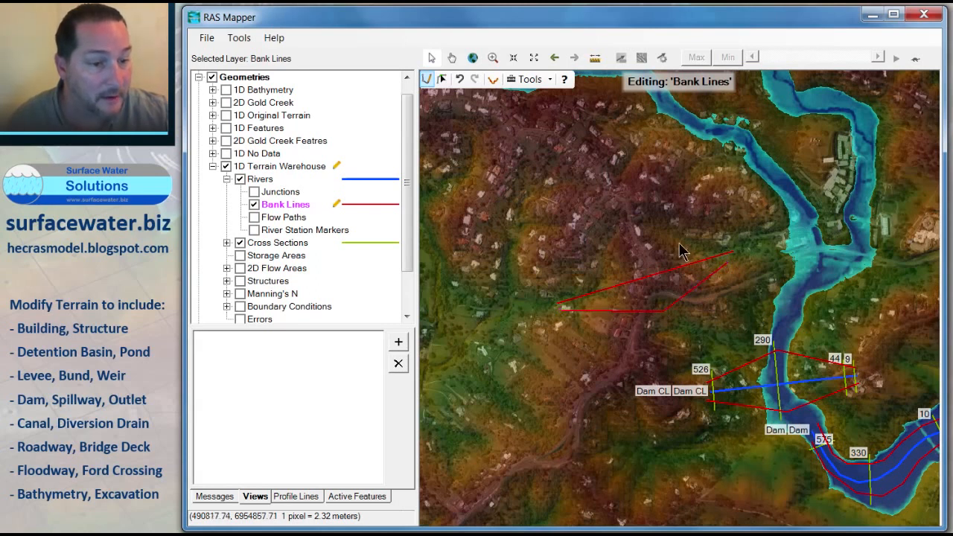
click(628, 232)
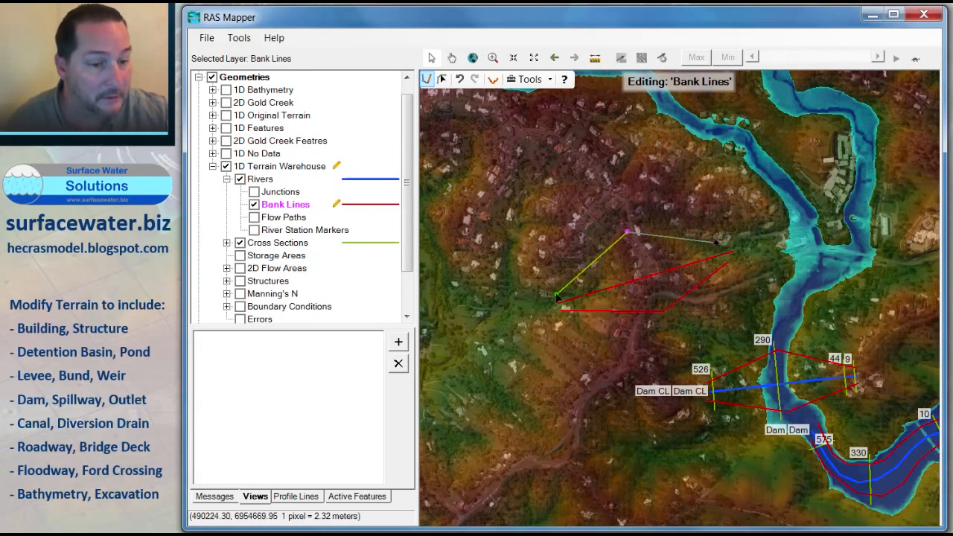
double_click(558, 292)
Step: Stop editing the layers and save the edits
right_click(273, 241)
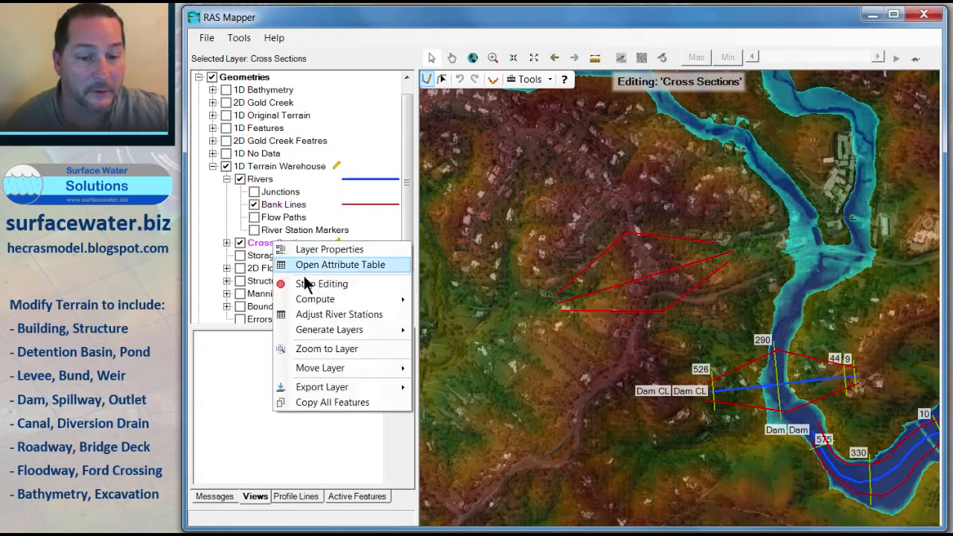
click(315, 285)
click(380, 299)
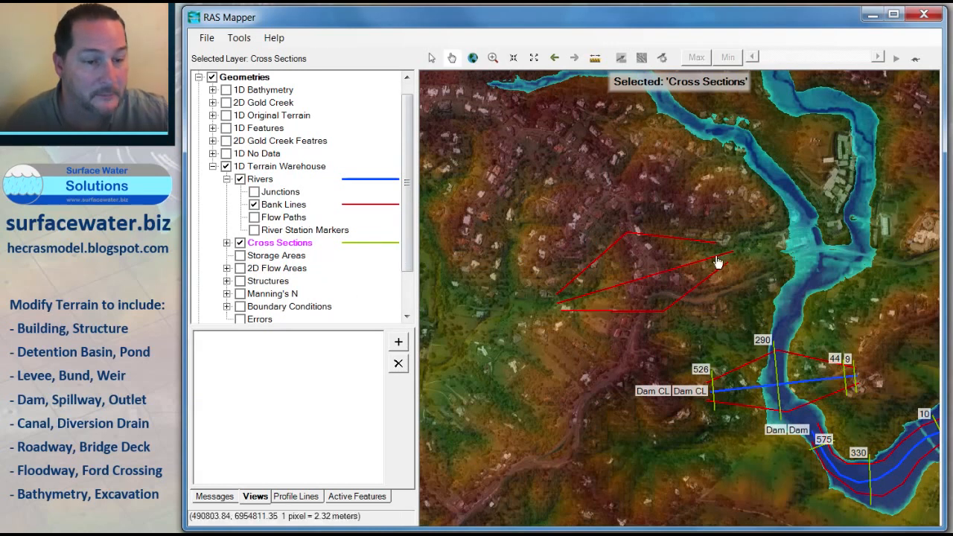
Step: Resume editing the bank lines and delete the stray middle line between the two diversion bank lines
click(277, 192)
click(273, 205)
right_click(273, 204)
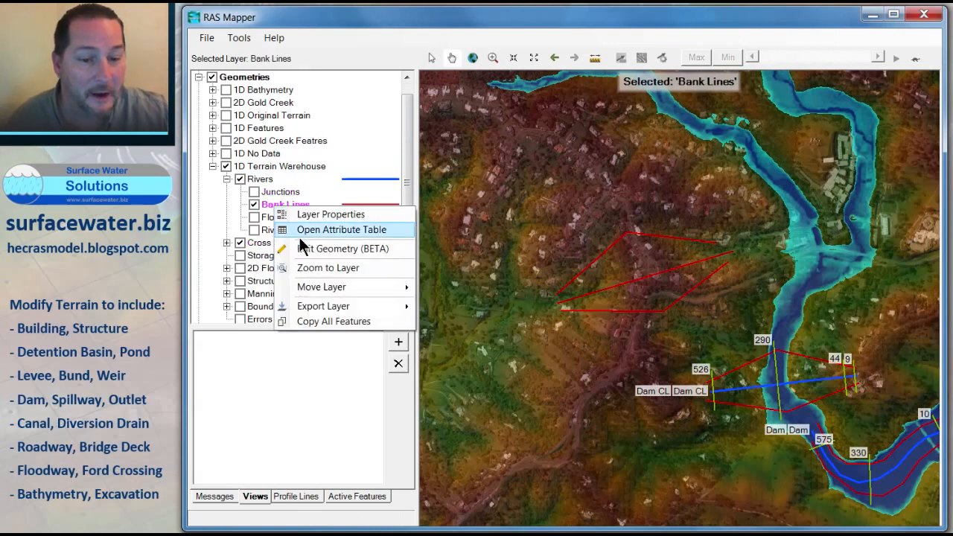
click(304, 243)
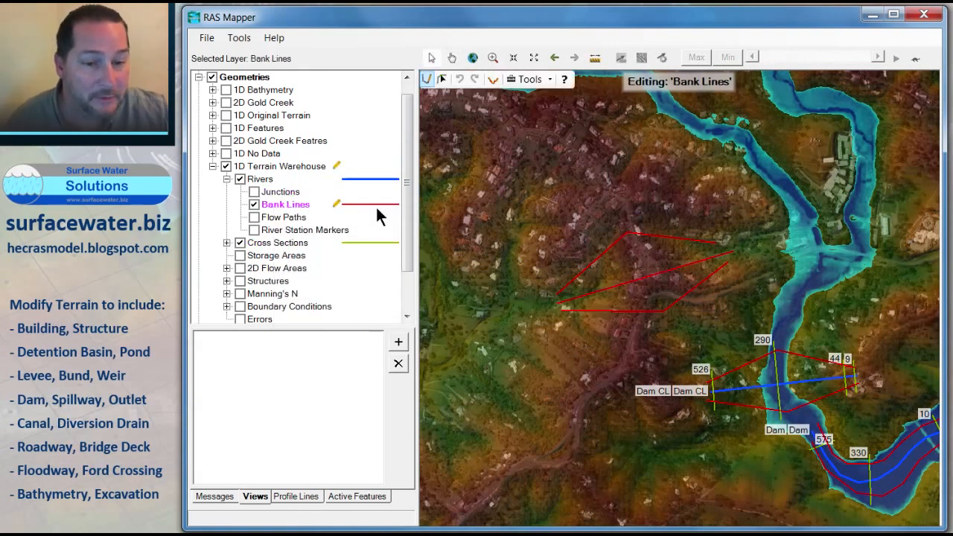
click(443, 79)
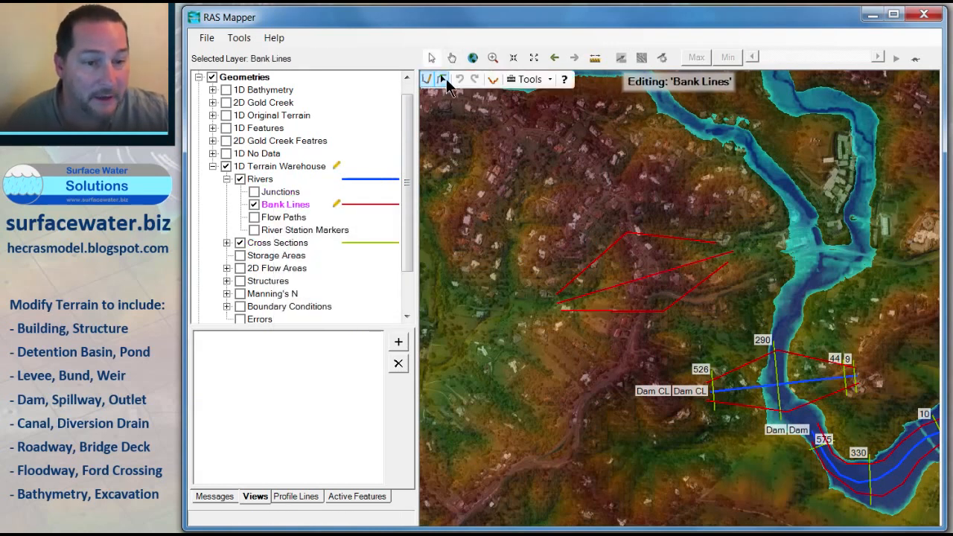
click(690, 268)
key(Delete)
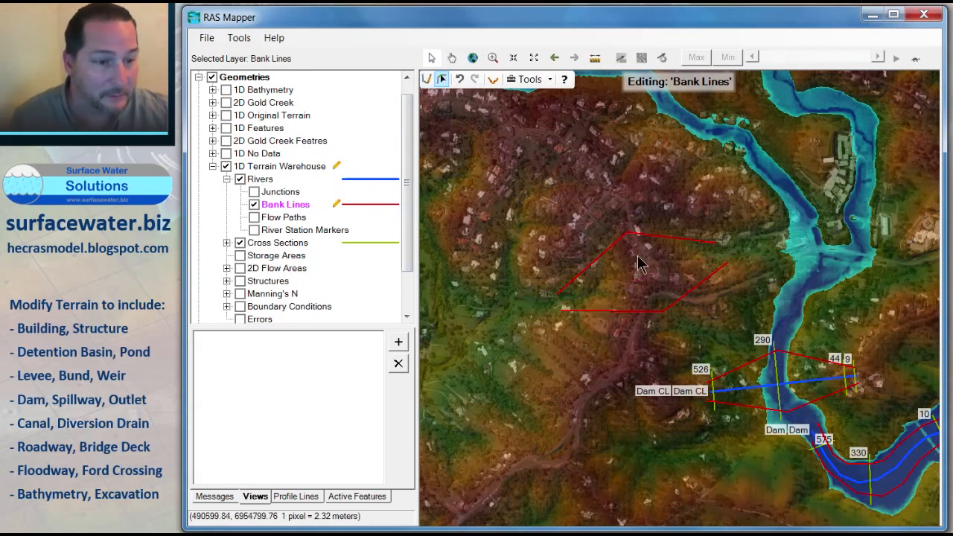
Step: Stop editing the bank lines and save the edits
click(272, 181)
right_click(273, 181)
click(307, 217)
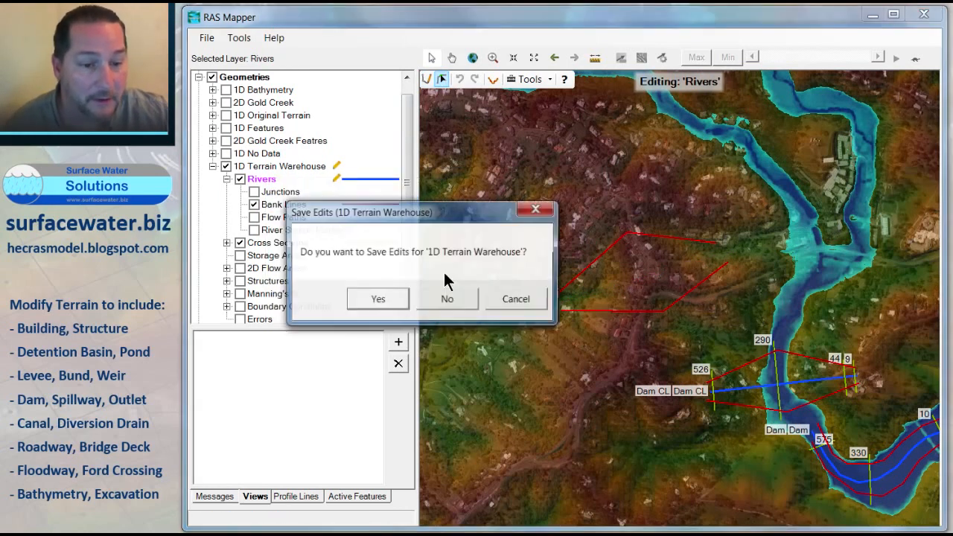
click(376, 301)
Step: Start editing the Rivers layer, draw a centerline from east to west between the new bank lines, and name river and reach Diversion
right_click(270, 181)
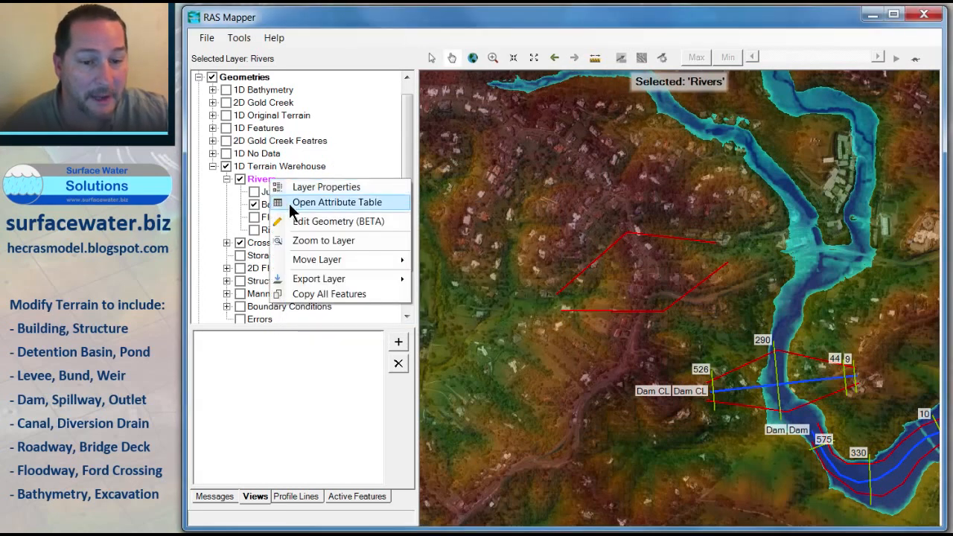
click(306, 218)
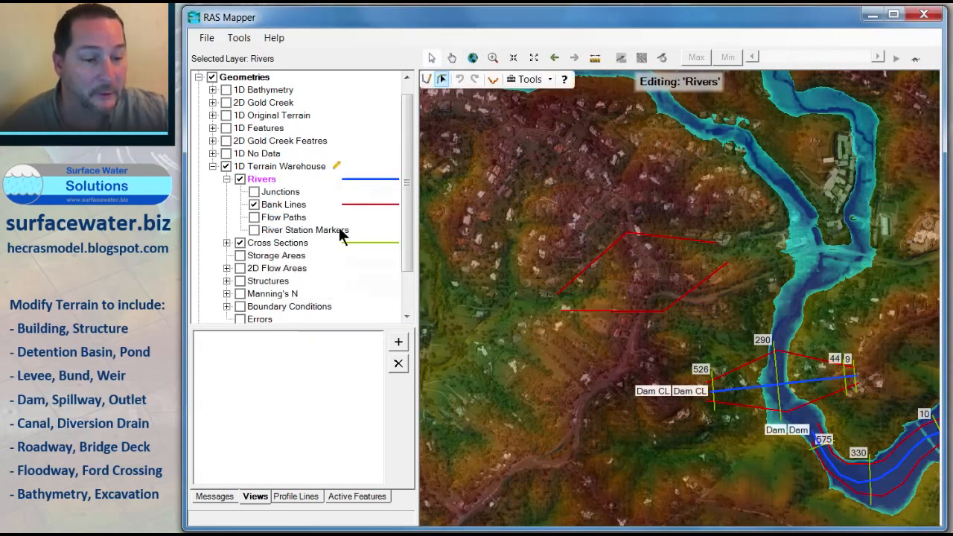
click(427, 80)
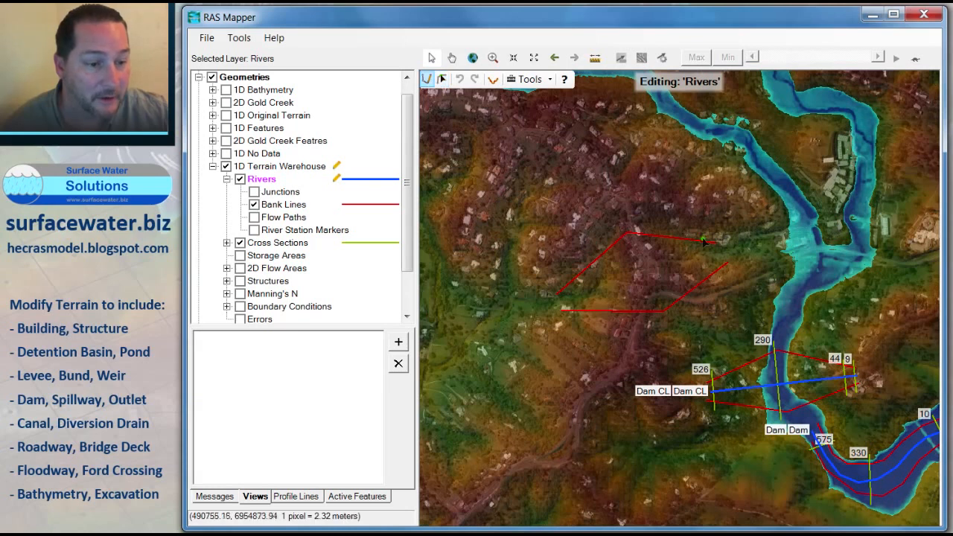
click(720, 252)
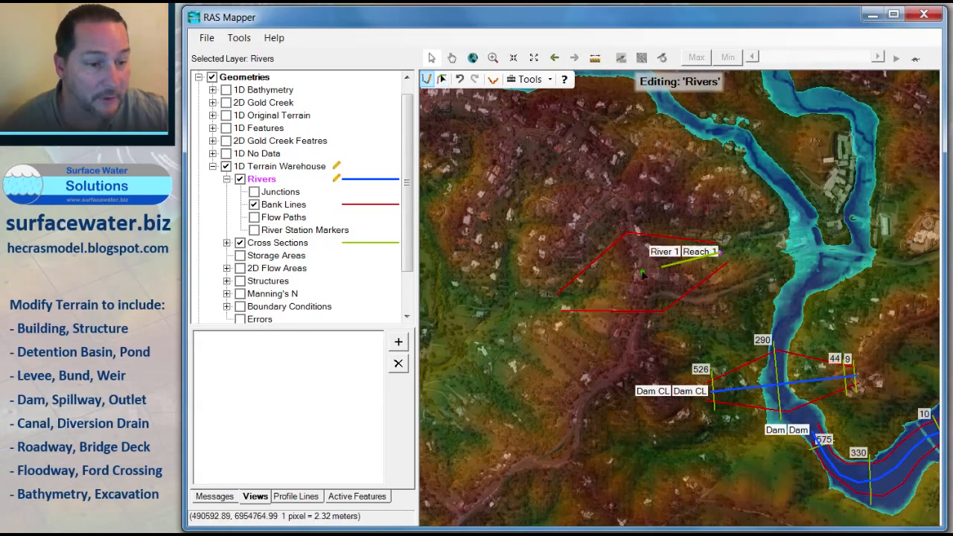
double_click(563, 303)
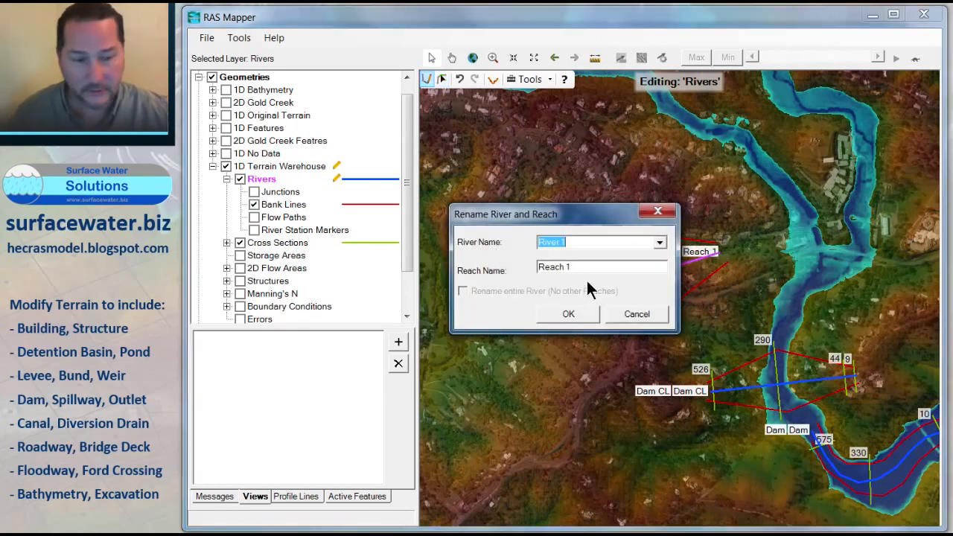
text(D)
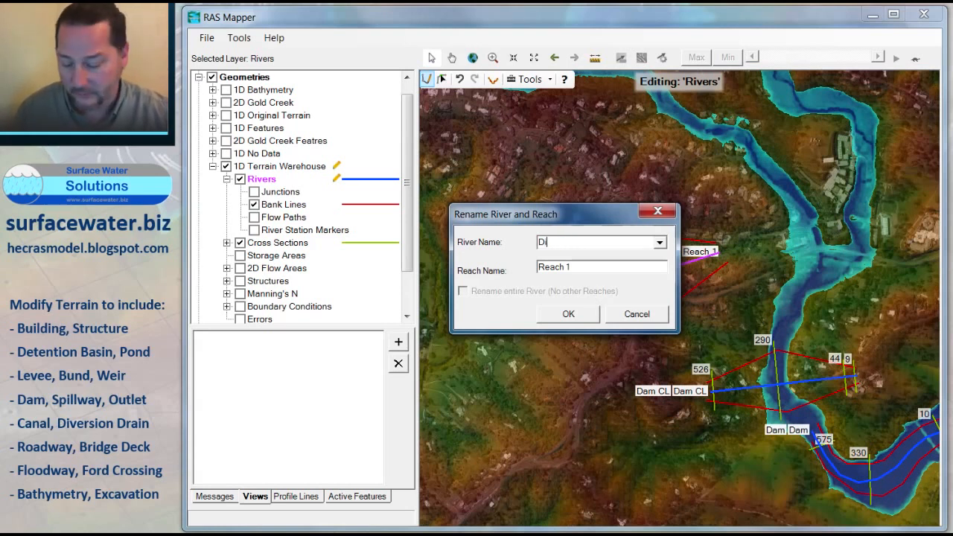
text(iversion)
key(Tab)
text(D)
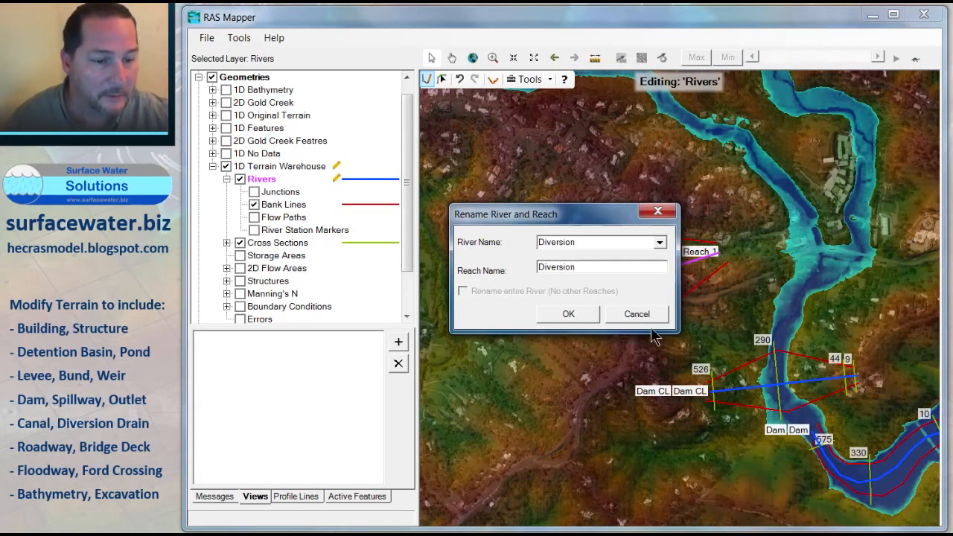
Step: Stop editing the layers and save the edits
click(265, 242)
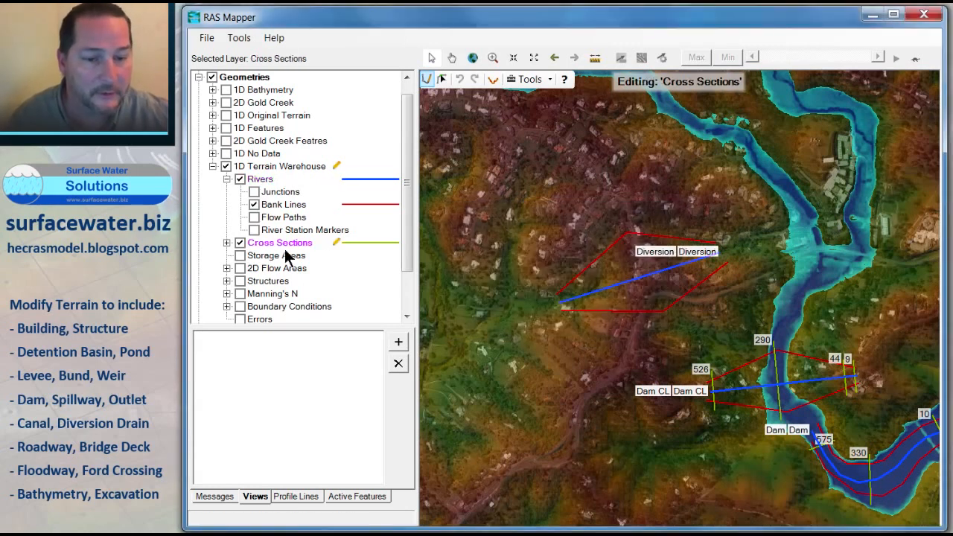
right_click(280, 244)
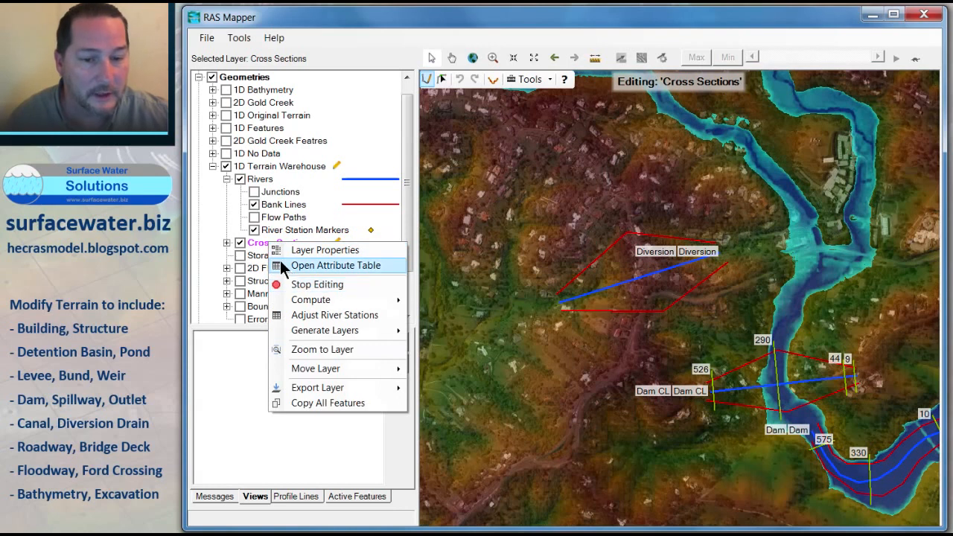
click(256, 232)
right_click(268, 239)
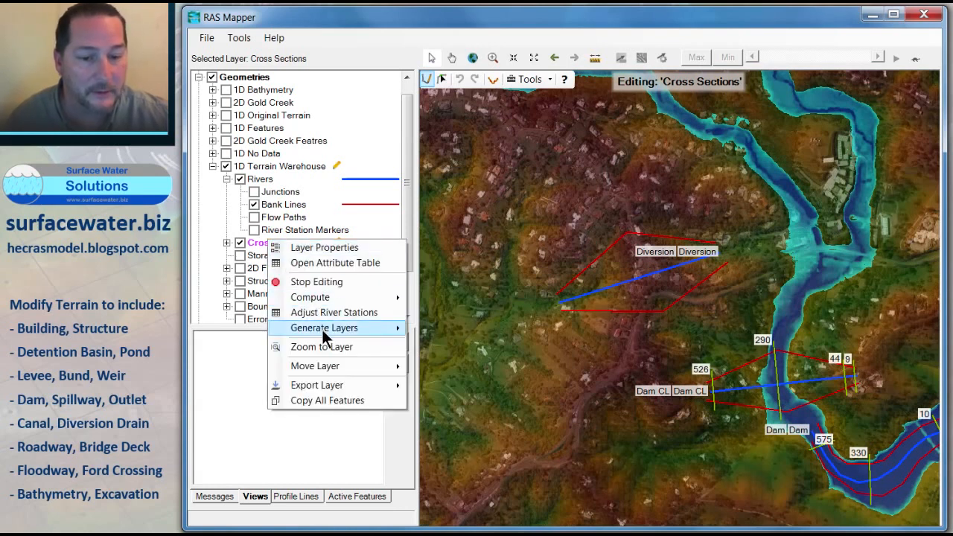
click(315, 283)
click(371, 299)
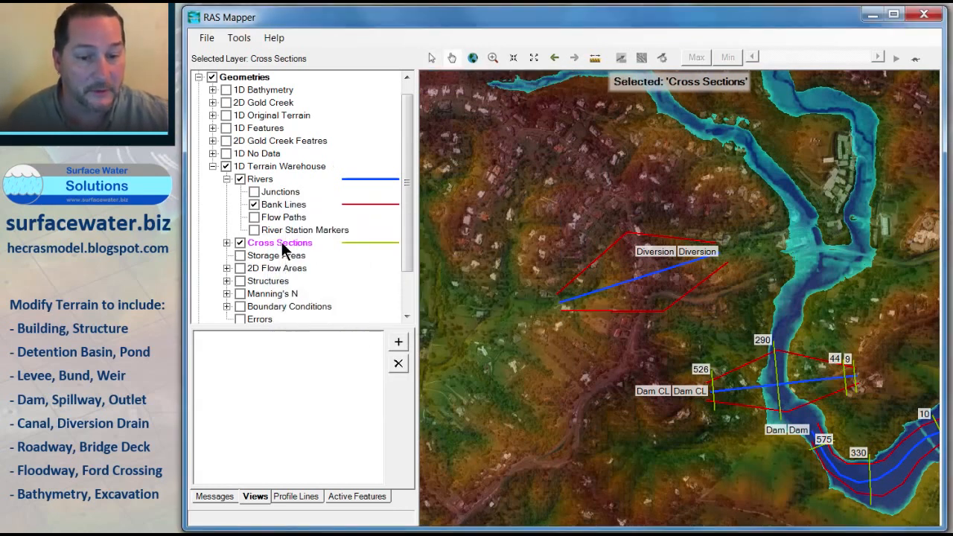
Step: Start editing cross sections and draw one across the eastern end of the Diversion reach
right_click(282, 243)
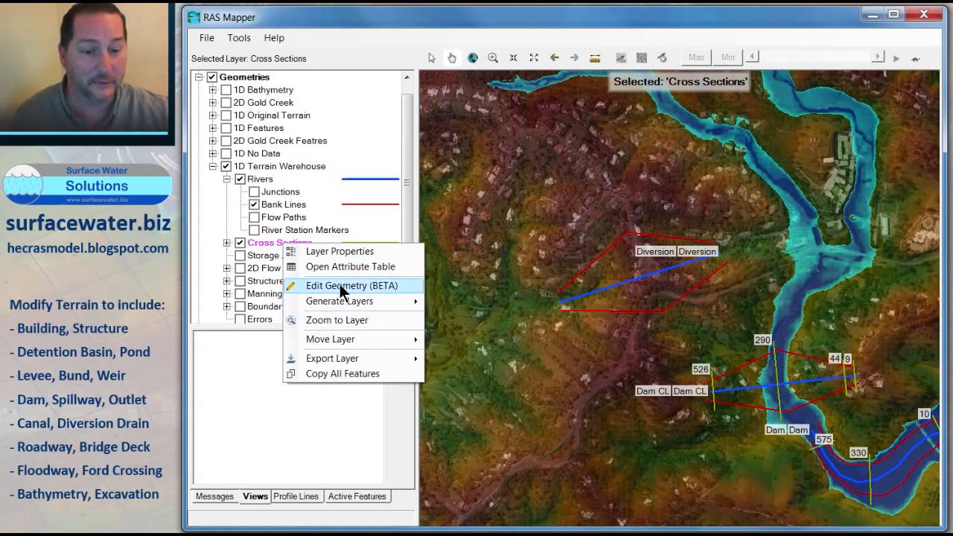
click(341, 286)
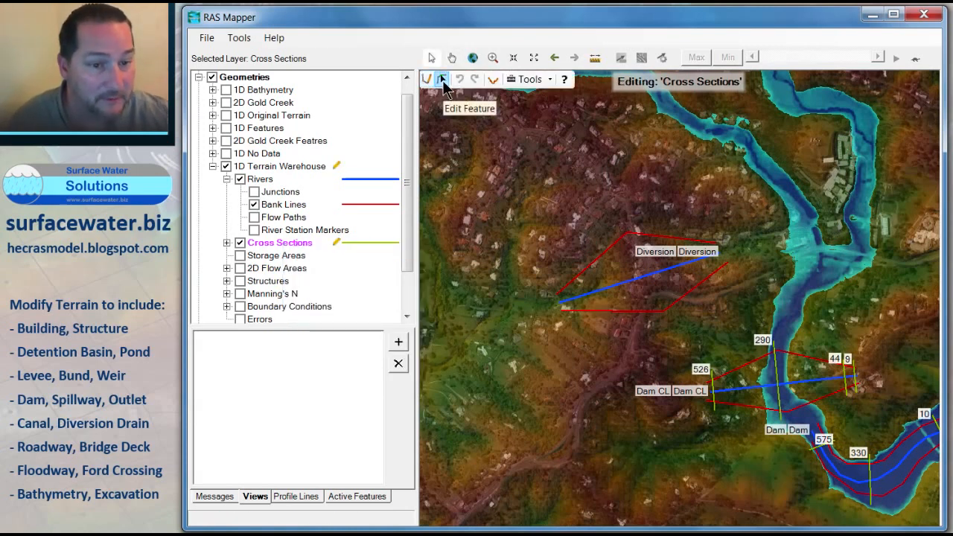
click(428, 80)
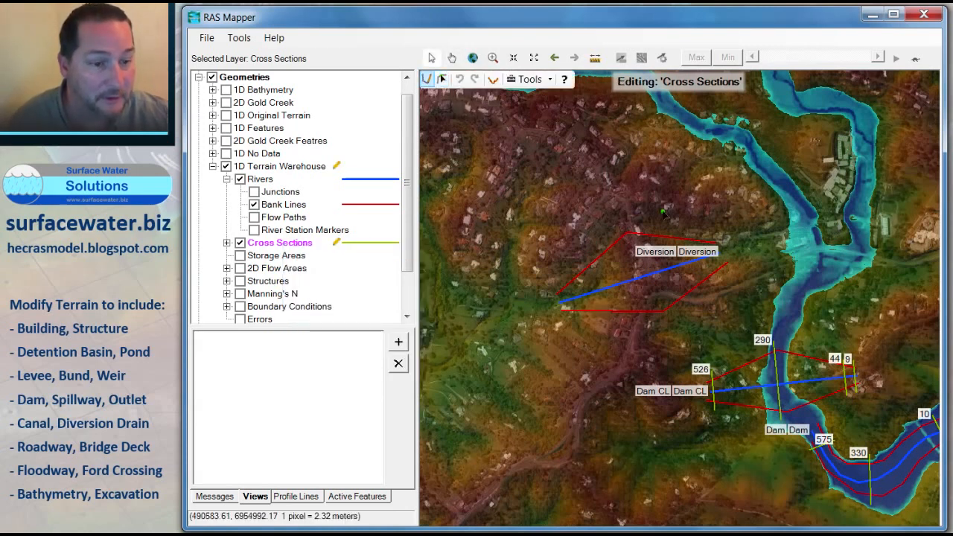
click(722, 279)
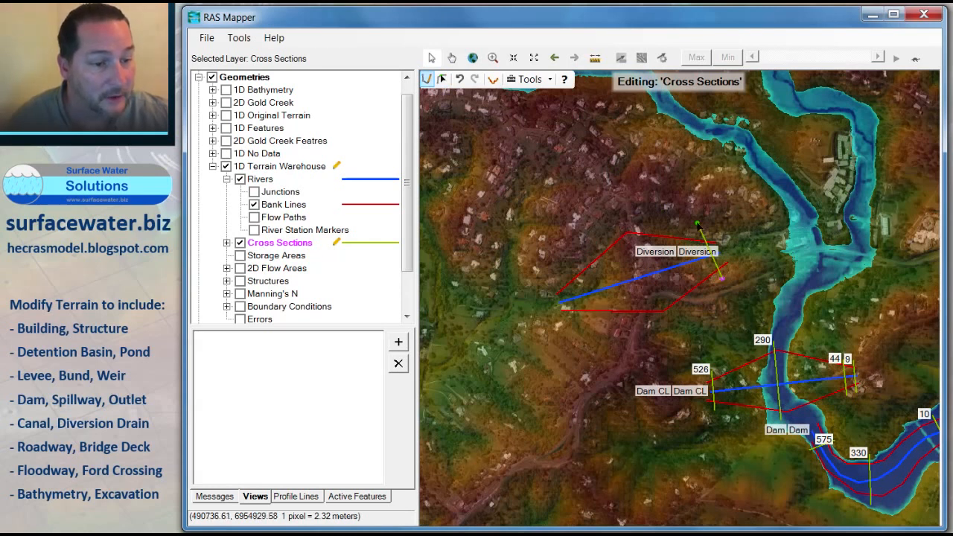
double_click(702, 231)
Step: Draw two more cross sections across the middle and western end of the Diversion reach
click(668, 321)
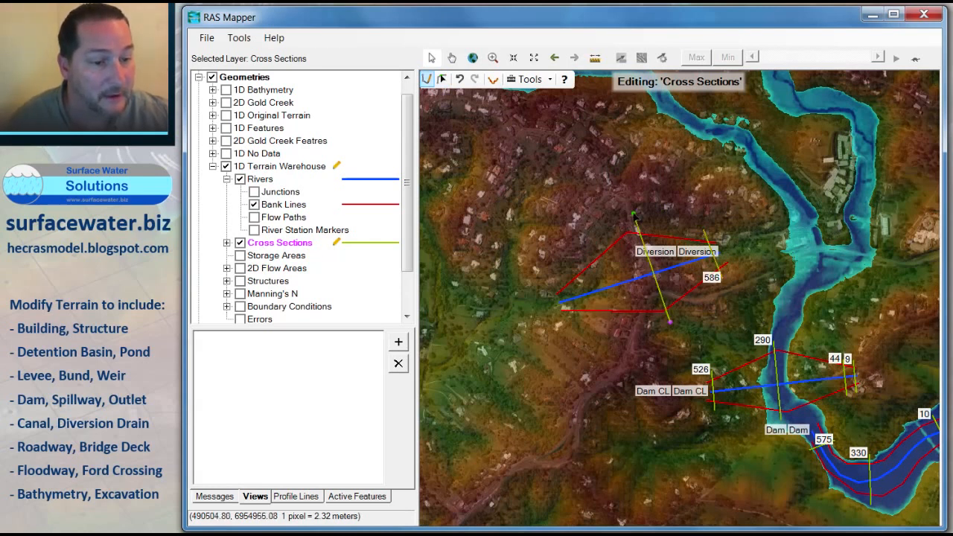
double_click(630, 216)
click(574, 319)
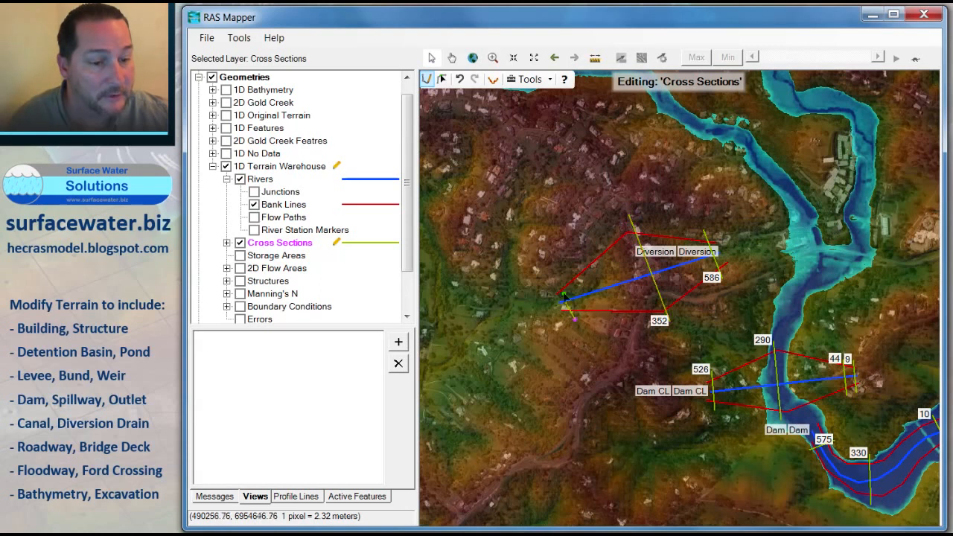
double_click(557, 278)
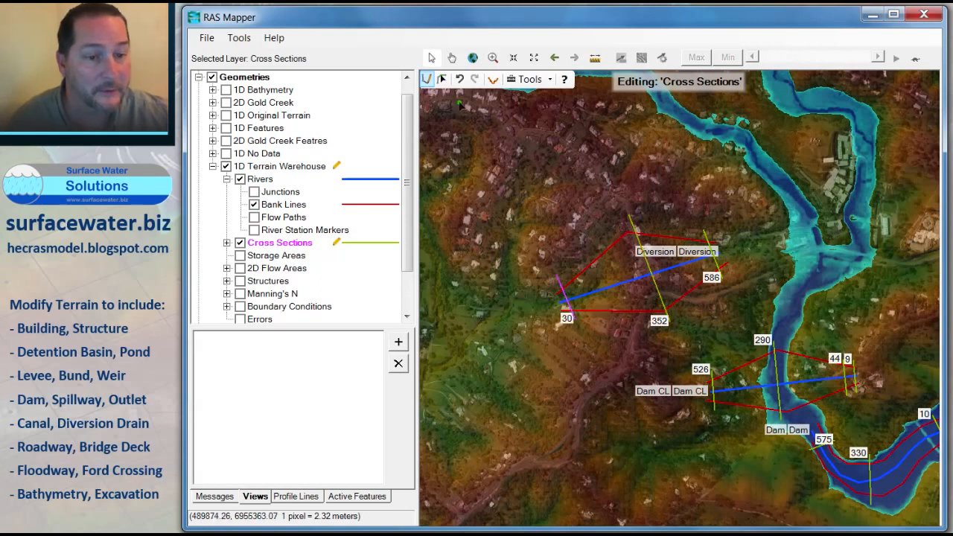
Step: Try to reposition the northern end of the middle cross section on the Diversion reach
click(441, 79)
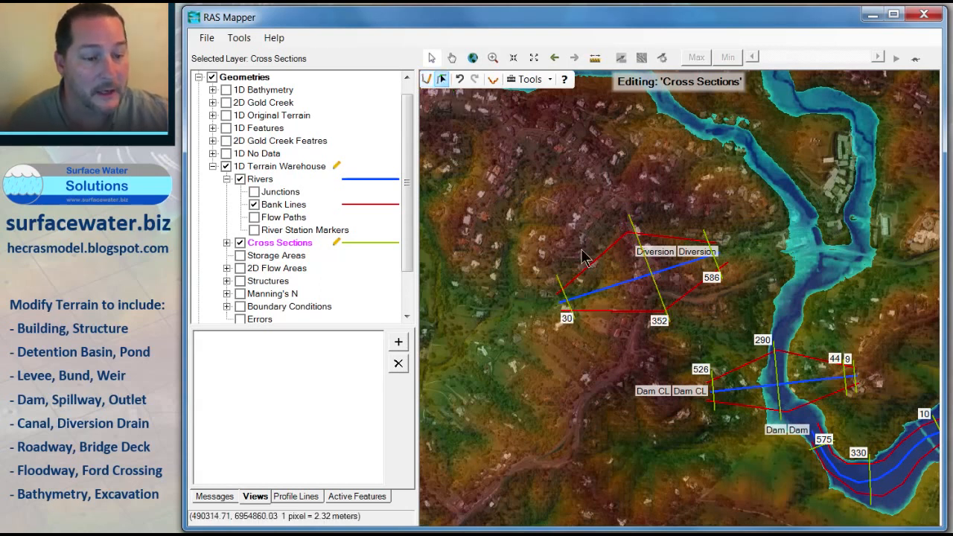
click(630, 220)
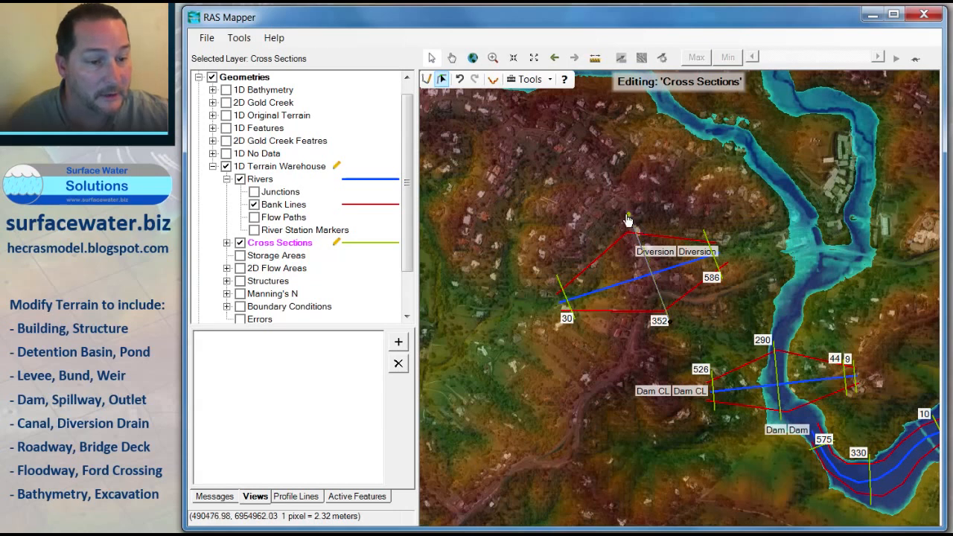
mouse_move(628, 216)
mouse_down()
mouse_move(595, 218)
mouse_move(629, 216)
mouse_up()
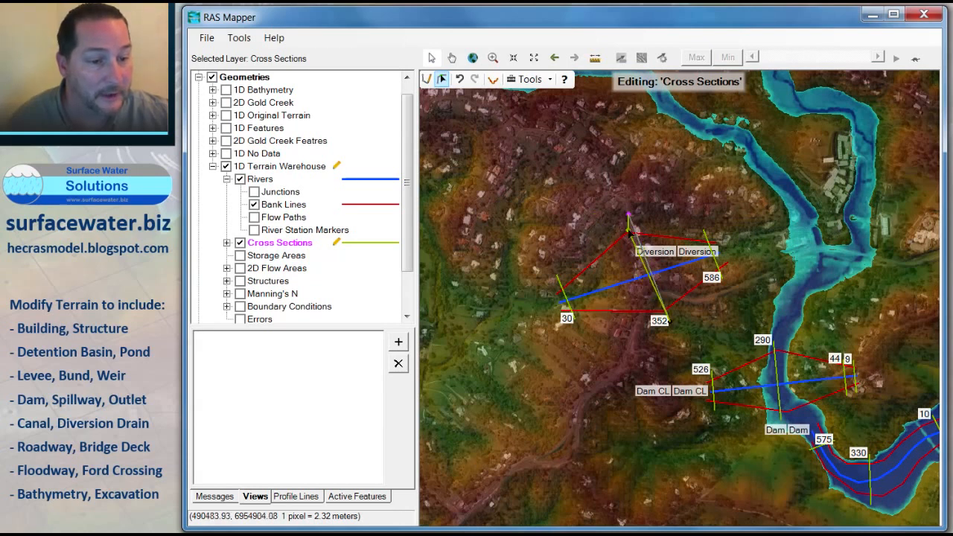
click(630, 220)
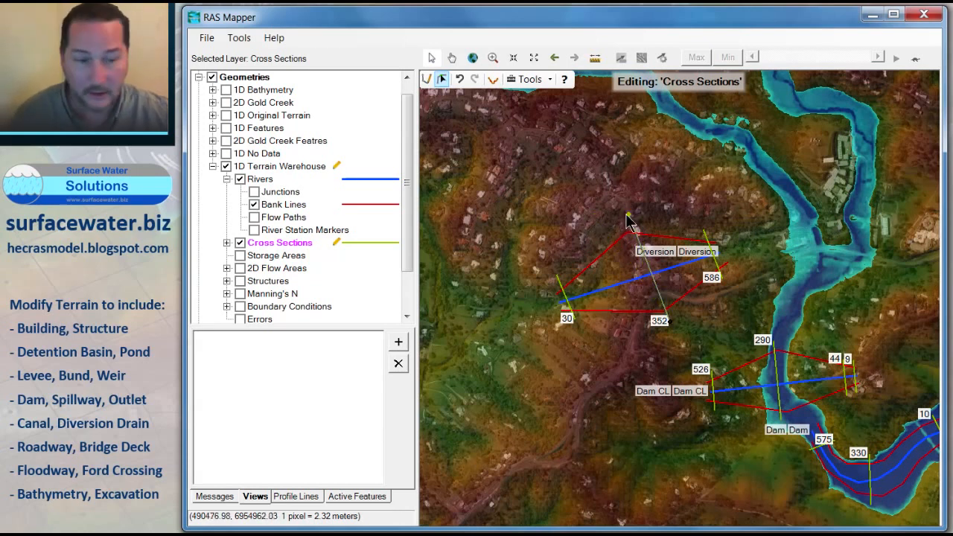
click(610, 221)
click(632, 222)
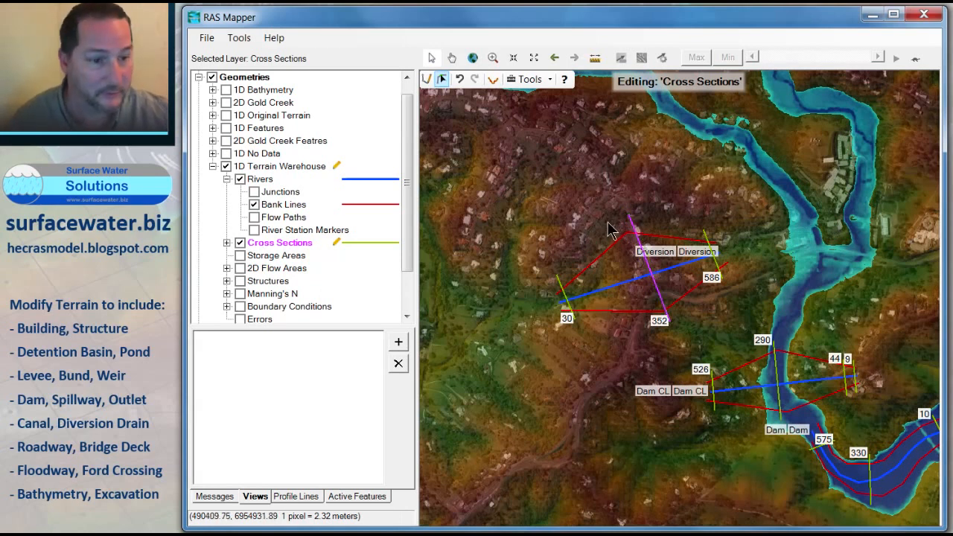
click(626, 224)
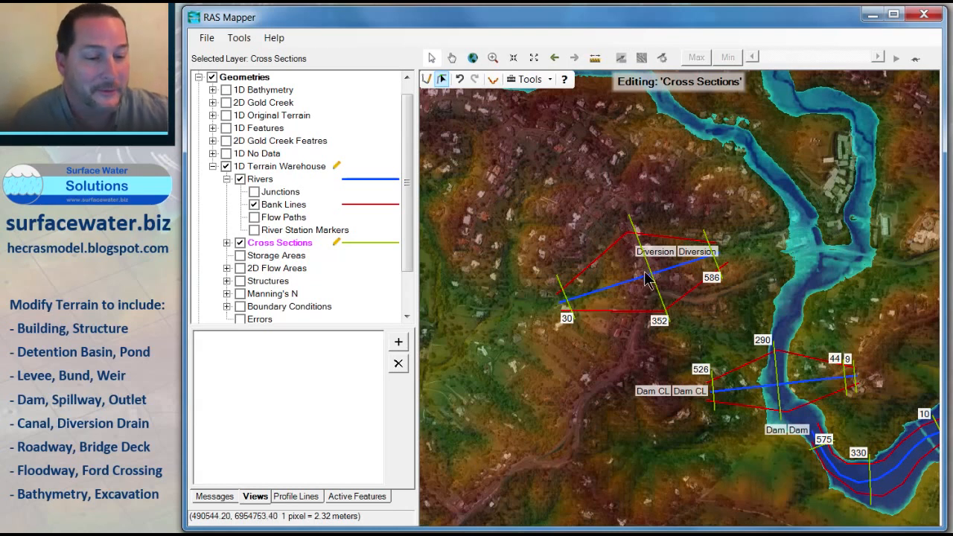
Step: Stop editing the Rivers layer and save the edits
scroll(655, 289, down, 1)
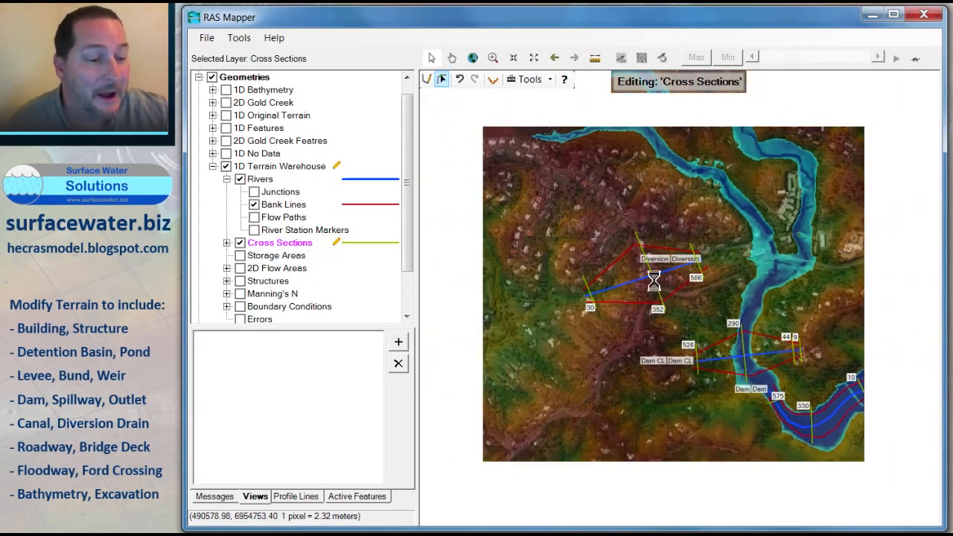
drag(798, 338, 631, 284)
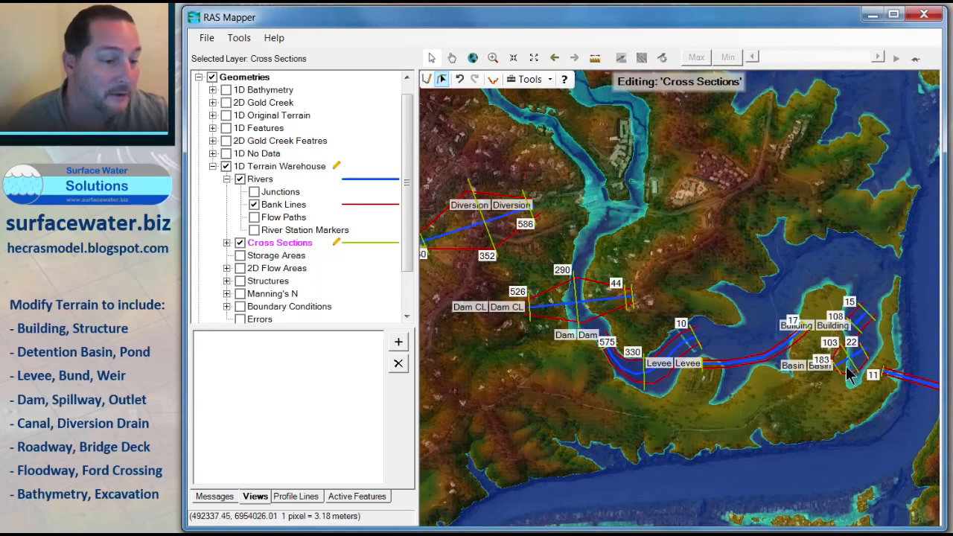
drag(857, 385, 703, 350)
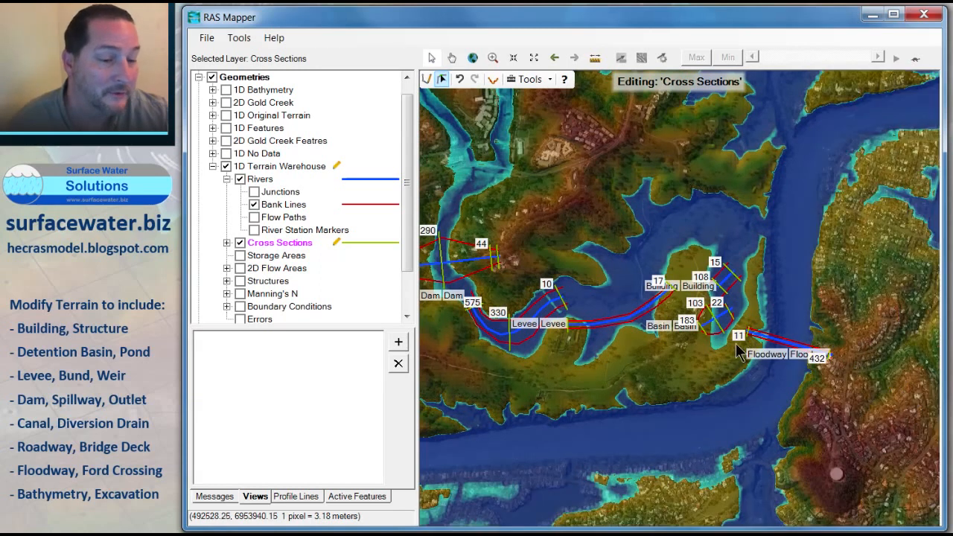
scroll(677, 344, down, 1)
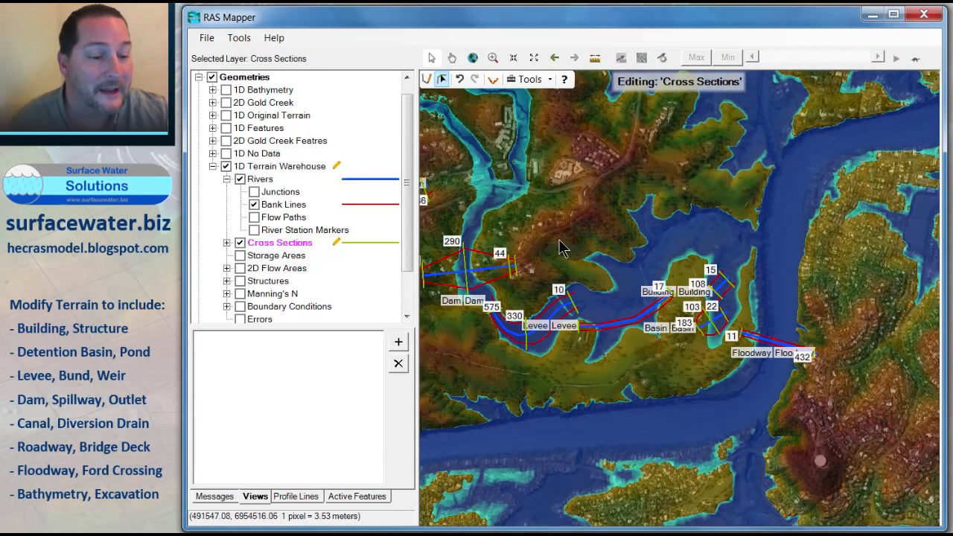
drag(564, 246, 670, 280)
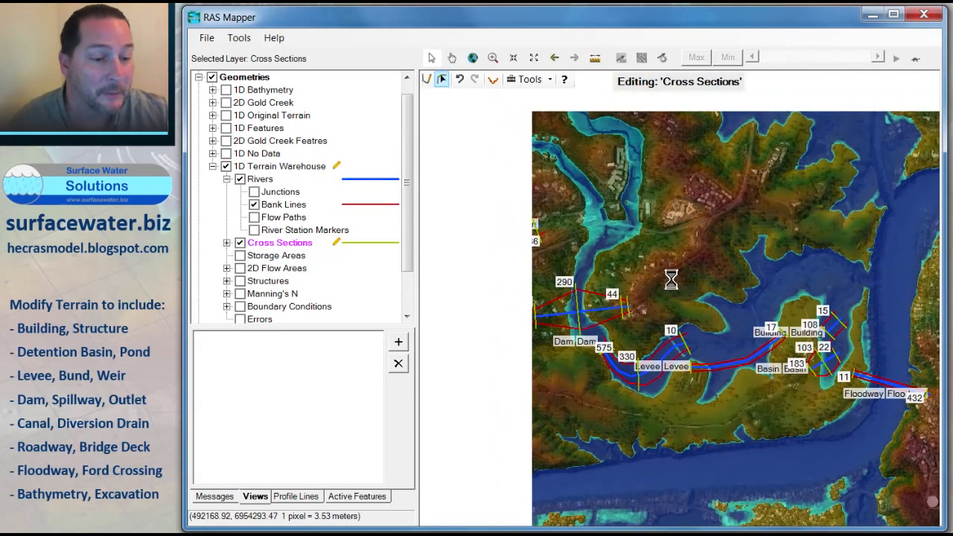
click(263, 176)
right_click(263, 177)
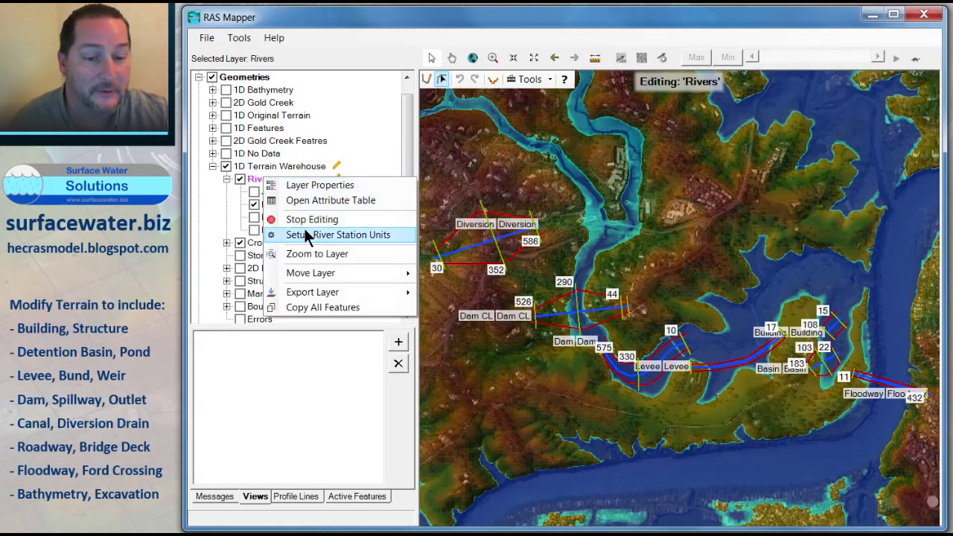
click(305, 217)
click(377, 299)
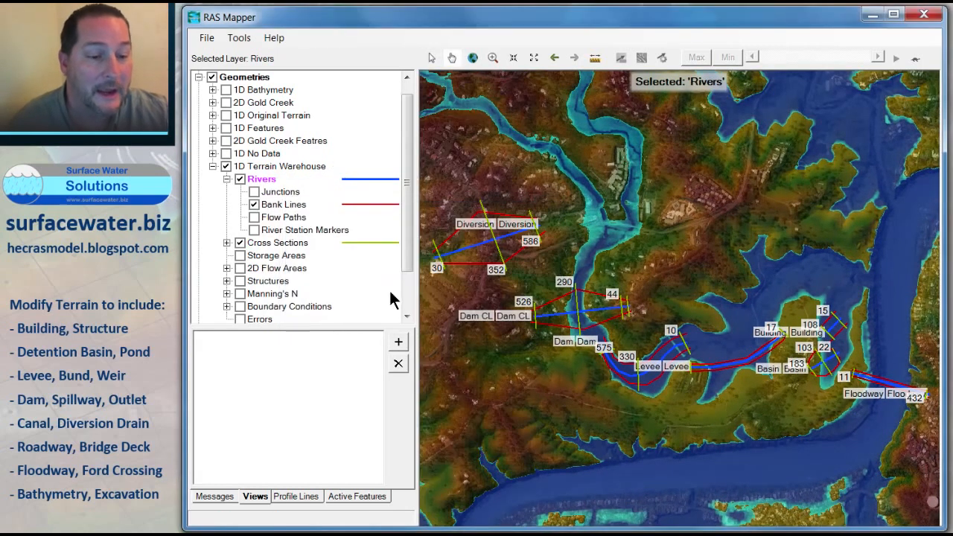
Step: Close RAS Mapper and open the 1D Terrain Warehouse geometry in the geometric data editor
click(925, 16)
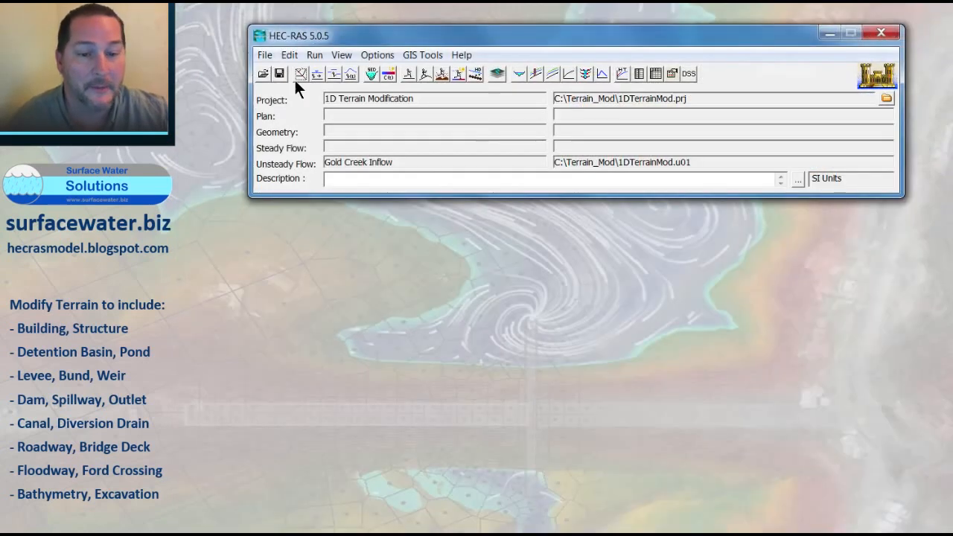
click(297, 76)
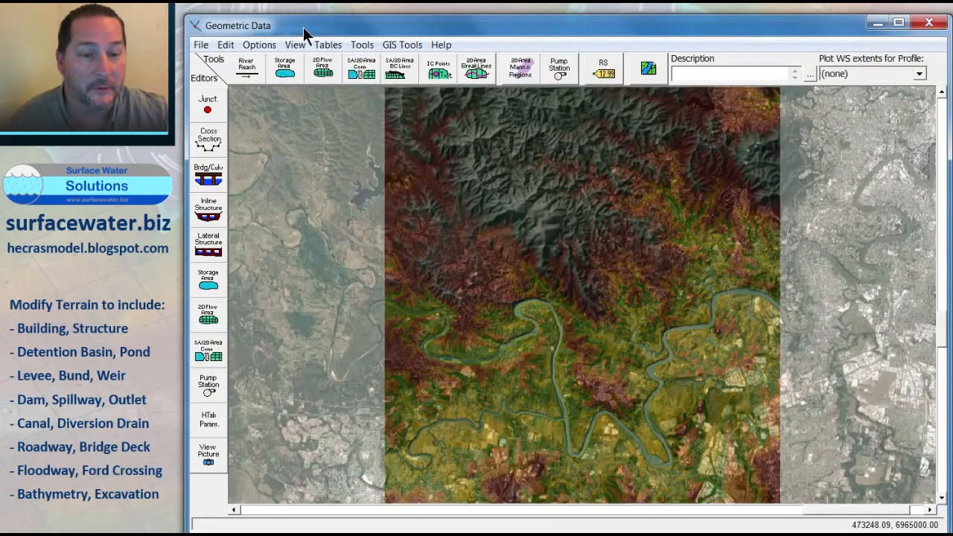
drag(303, 27, 304, 18)
click(201, 36)
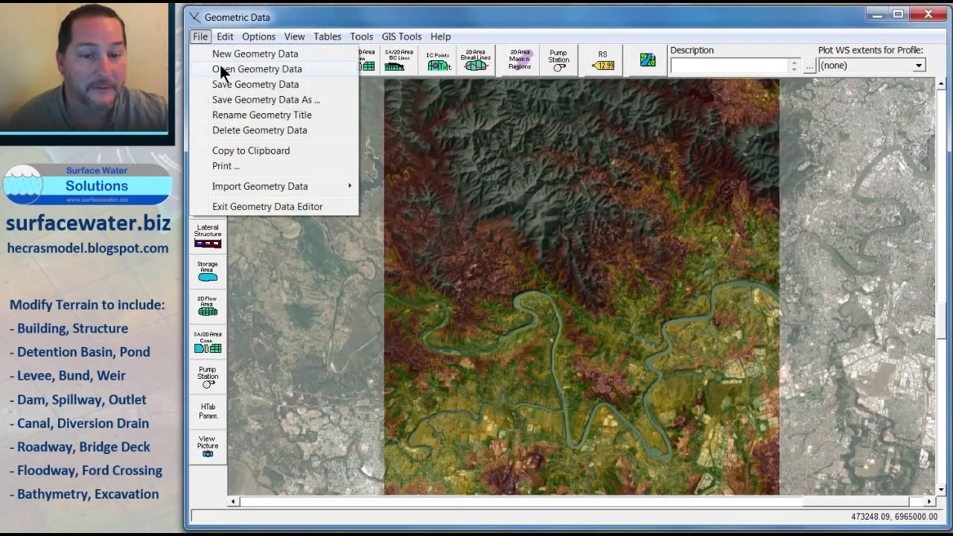
click(221, 67)
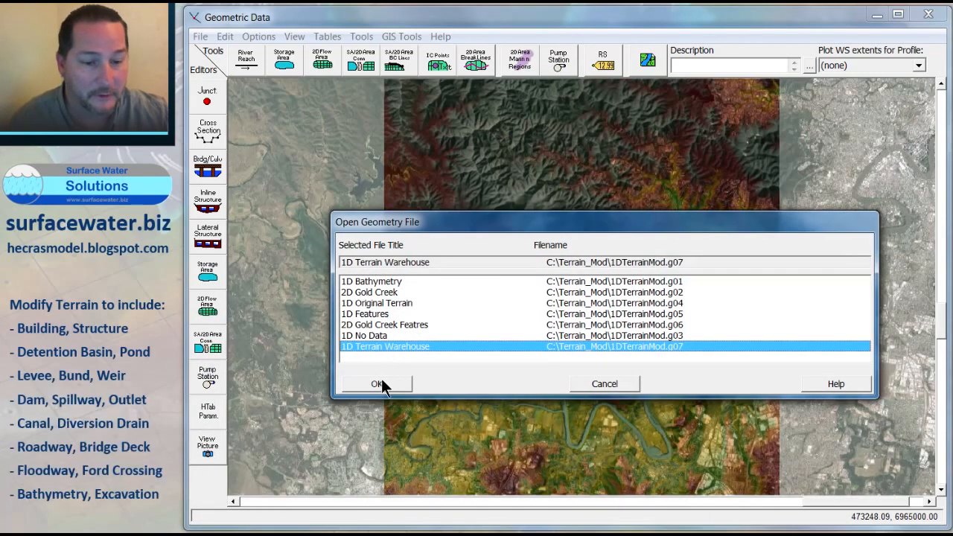
click(379, 384)
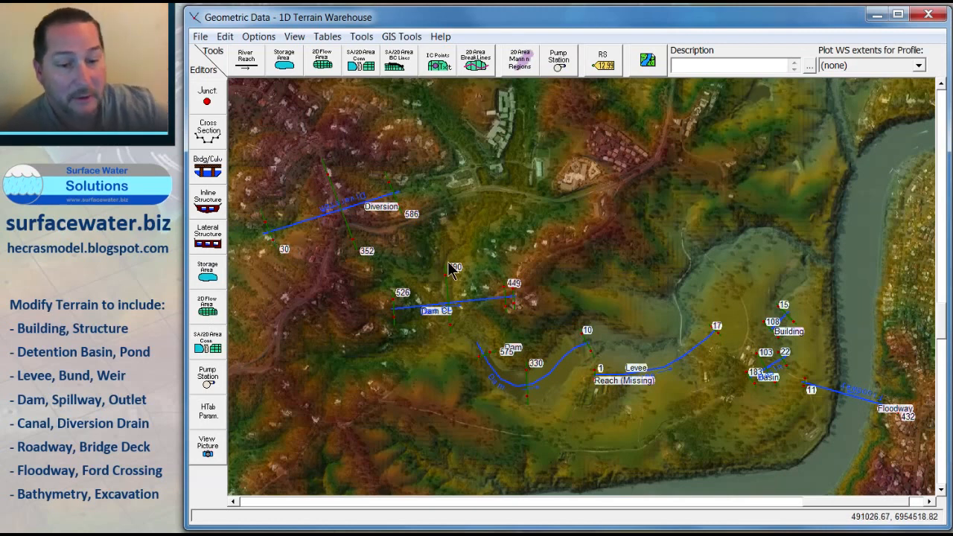
Step: Open Building cross section 15 and remove the station-elevation points between its bank stations
click(791, 322)
click(820, 342)
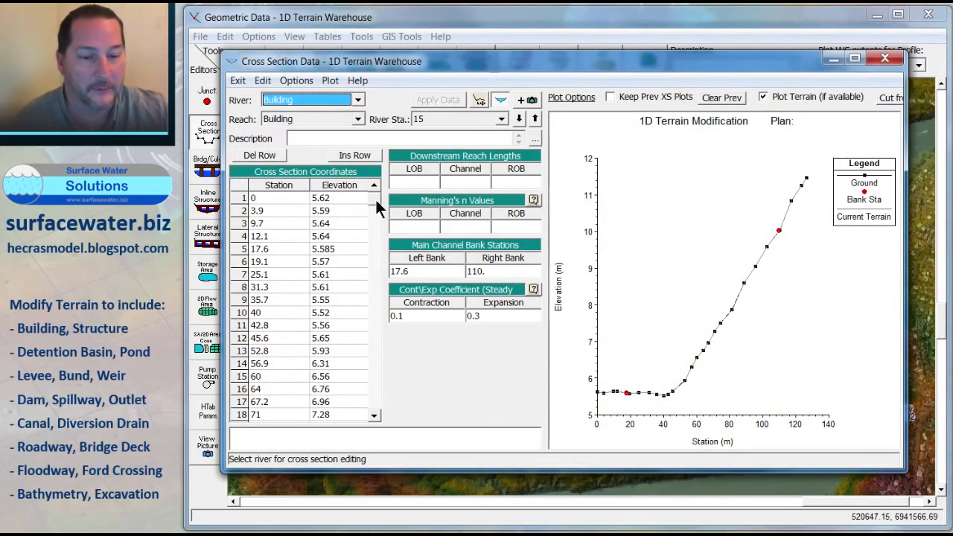
scroll(375, 198, down, 2)
scroll(375, 200, up, 2)
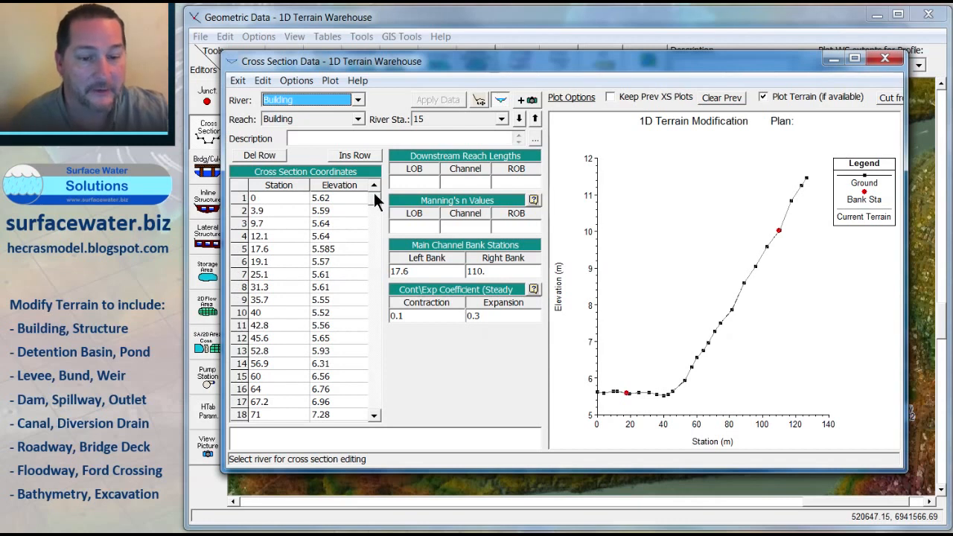
drag(273, 261, 331, 325)
key(ctrl+c)
key(Delete)
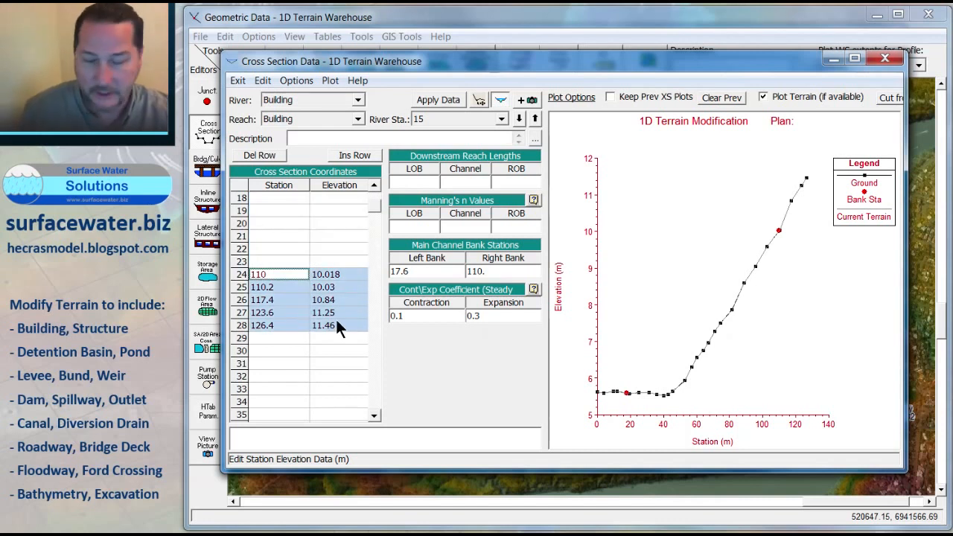
key(Delete)
scroll(375, 208, up, 6)
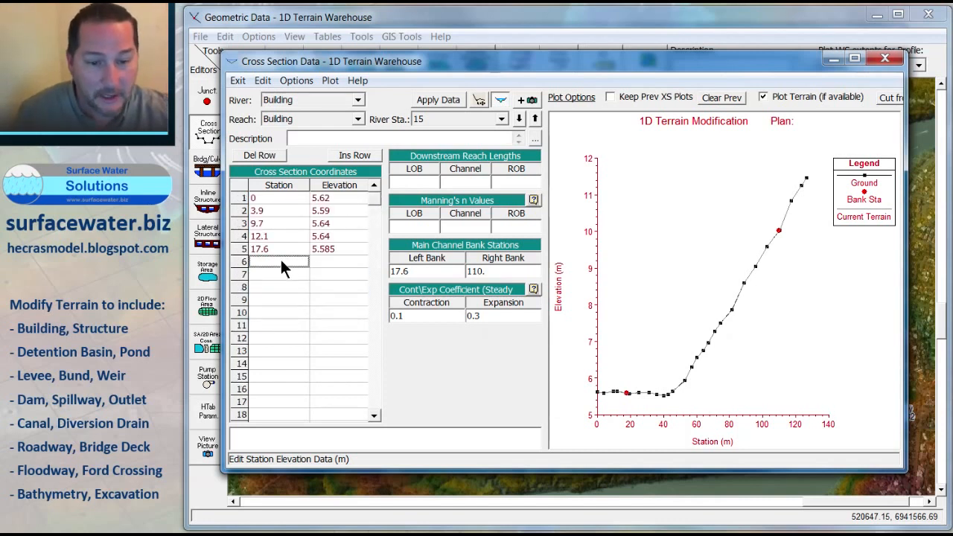
drag(283, 268, 354, 353)
key(ctrl+v)
Step: Set the elevations at stations 17.6 and 110 to 80 m and apply the data
click(352, 254)
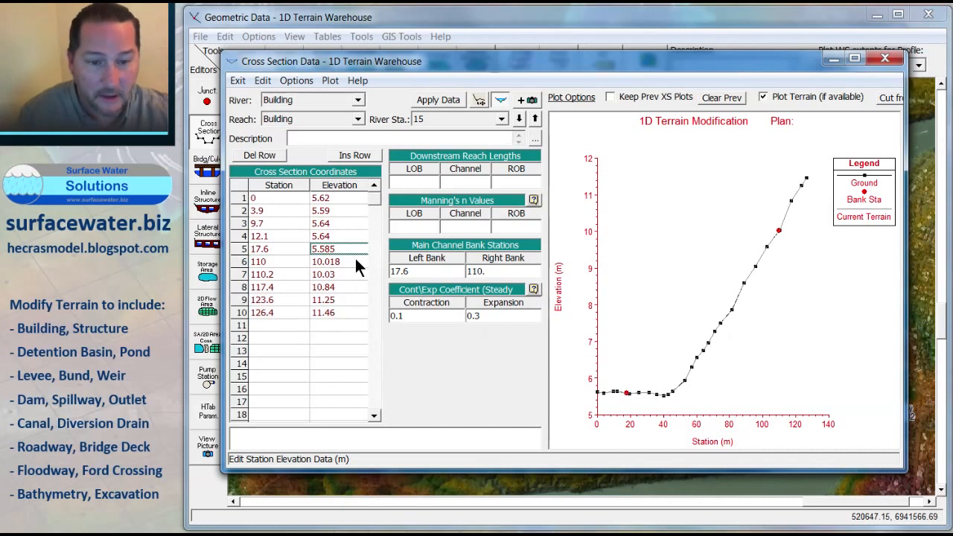
text(80)
key(Return)
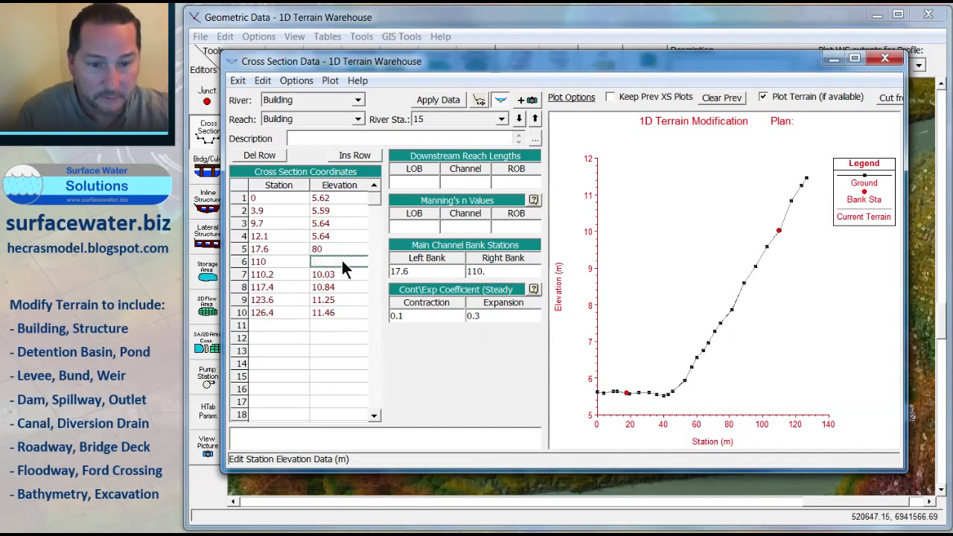
text(80)
click(433, 99)
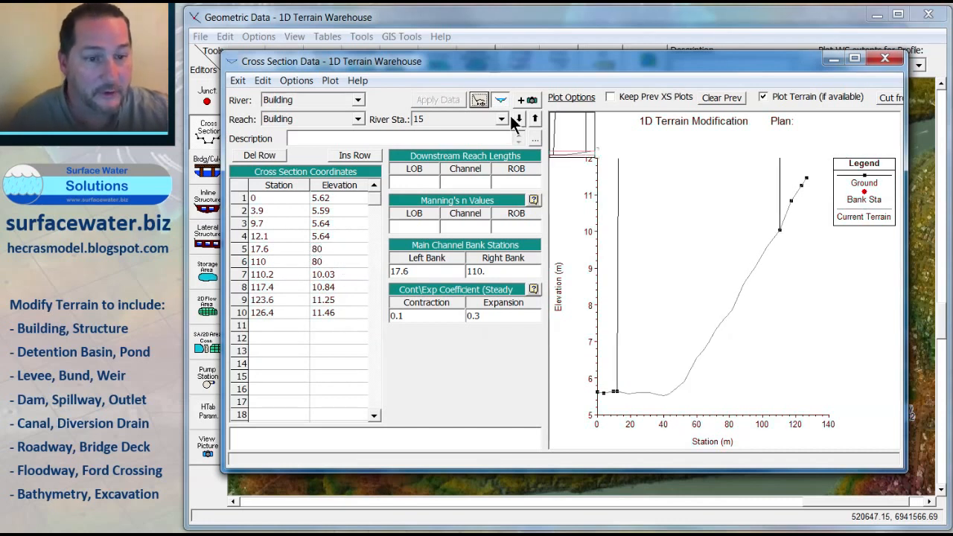
Step: Move to Building cross section 108 and remove the points between its bank stations
click(520, 120)
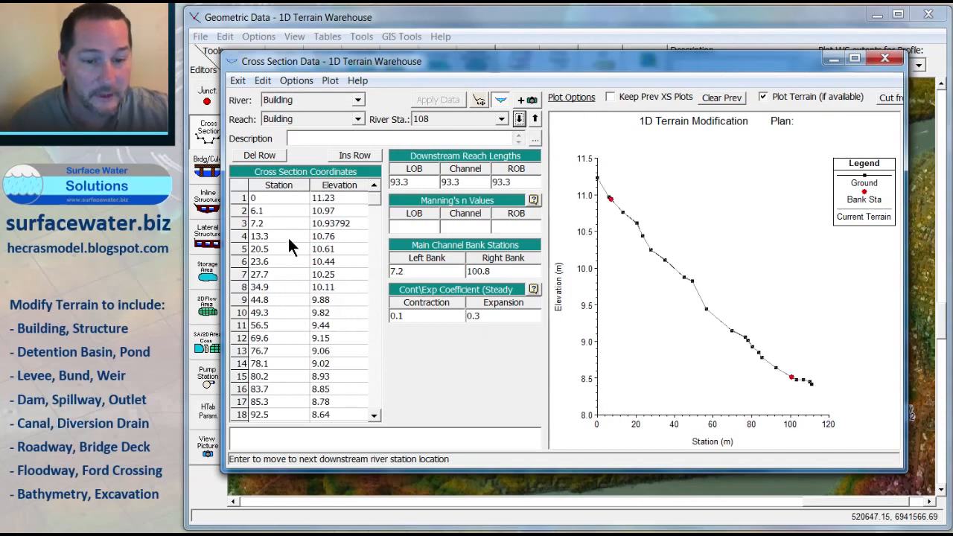
drag(289, 239, 333, 337)
key(Delete)
key(Delete)
drag(374, 207, 373, 195)
drag(283, 236, 349, 328)
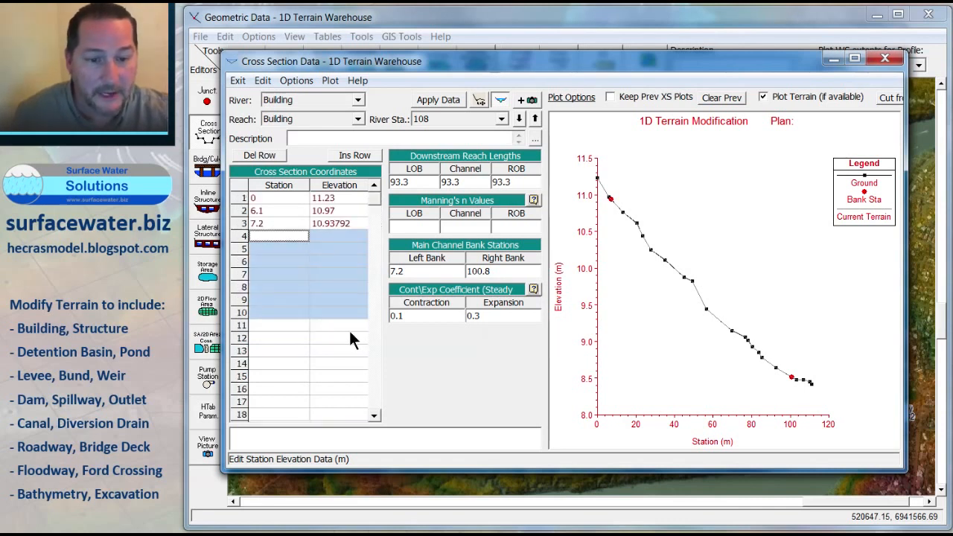
text(100.8	8.51471 103.1	8.48 106.8	8.48 110.1	8.45 111.1	8.42)
Step: Set the elevations at stations 7.2 and 100.8 to 80 m and apply the data
click(343, 225)
key(Delete)
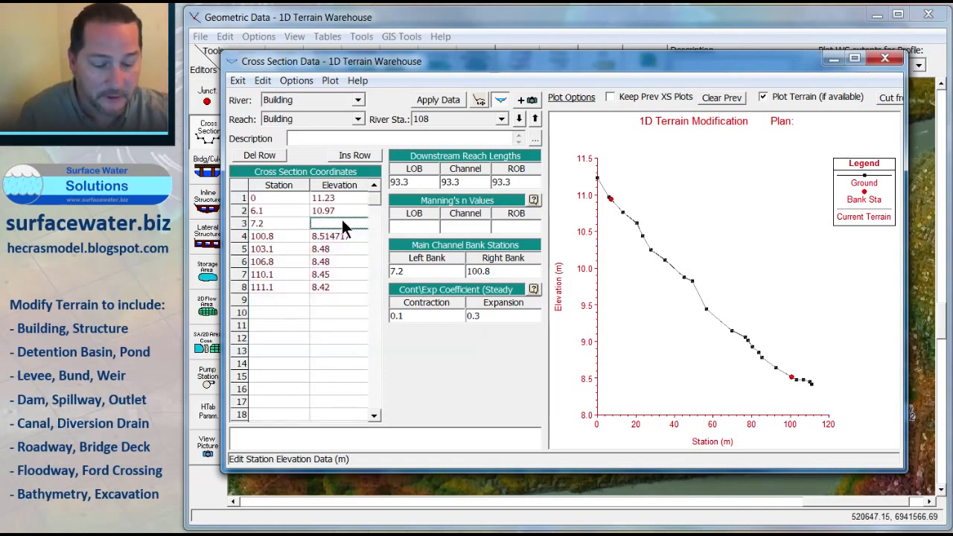
text(80)
click(332, 234)
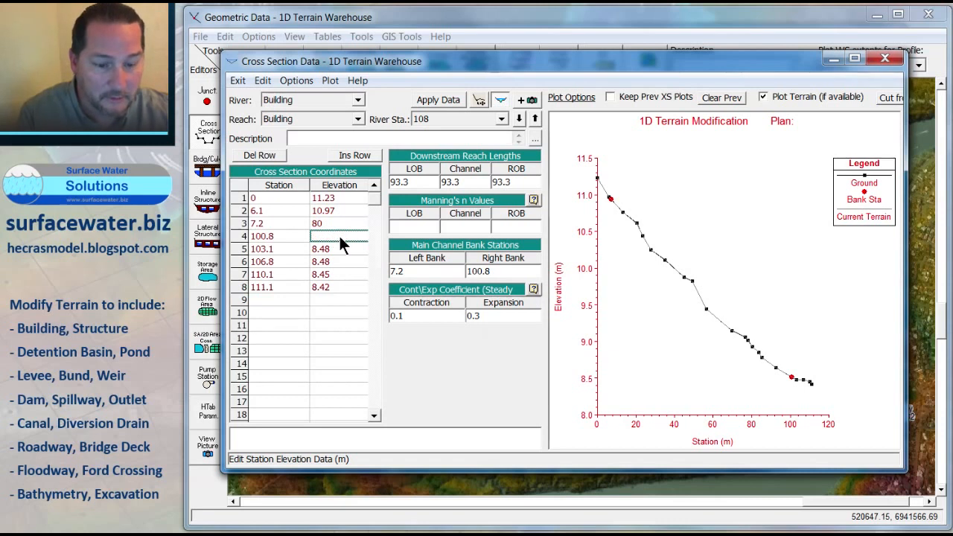
click(441, 99)
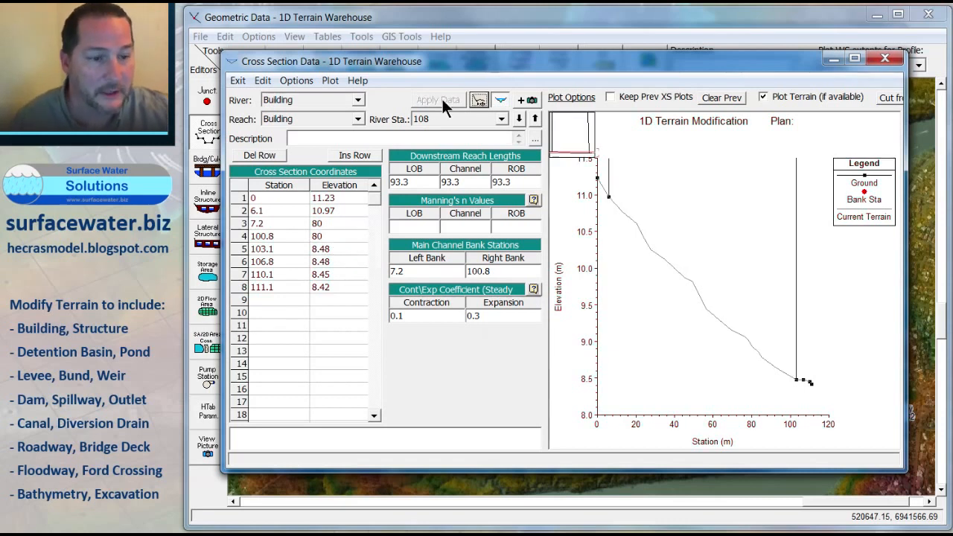
Step: Step through the edited Building cross sections to review them, then close the cross section editor
click(521, 120)
click(522, 121)
click(523, 121)
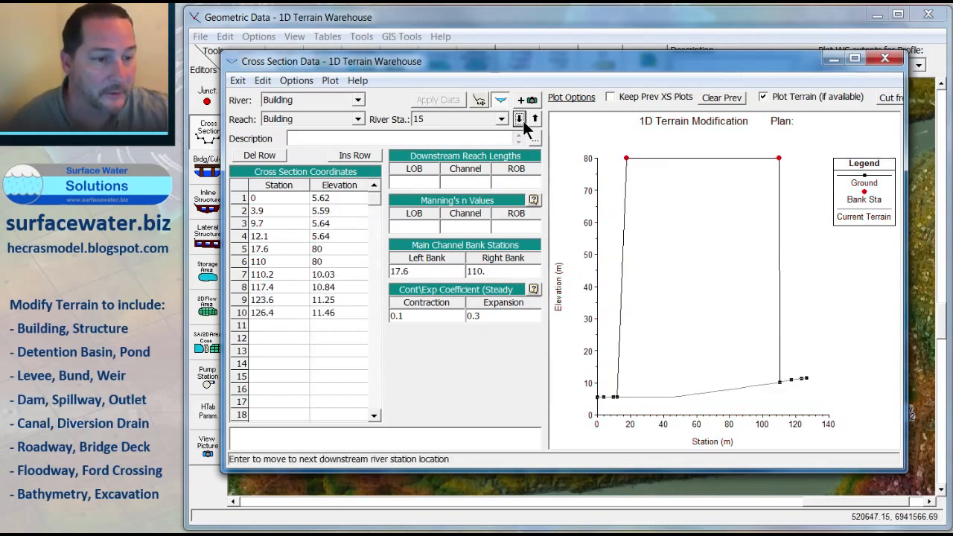
click(522, 121)
click(523, 120)
click(523, 120)
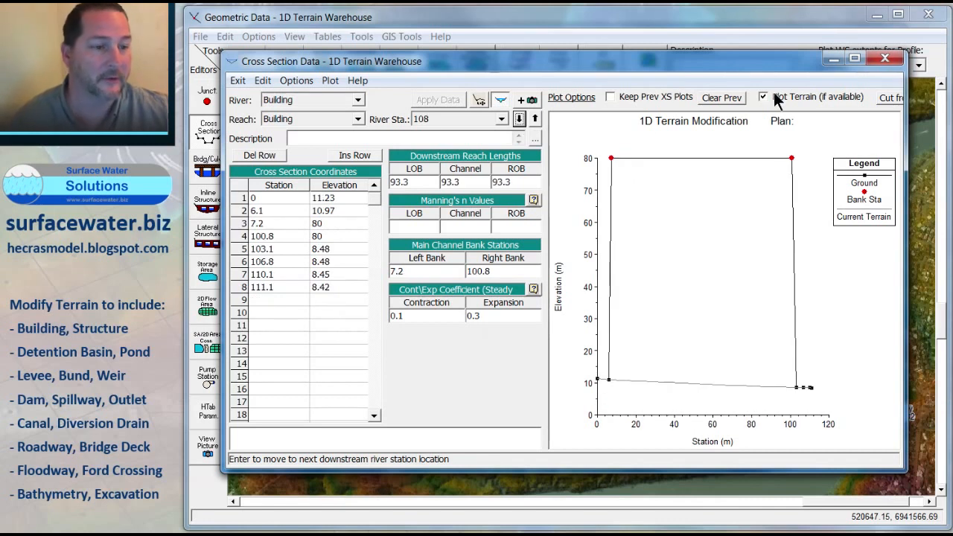
click(883, 59)
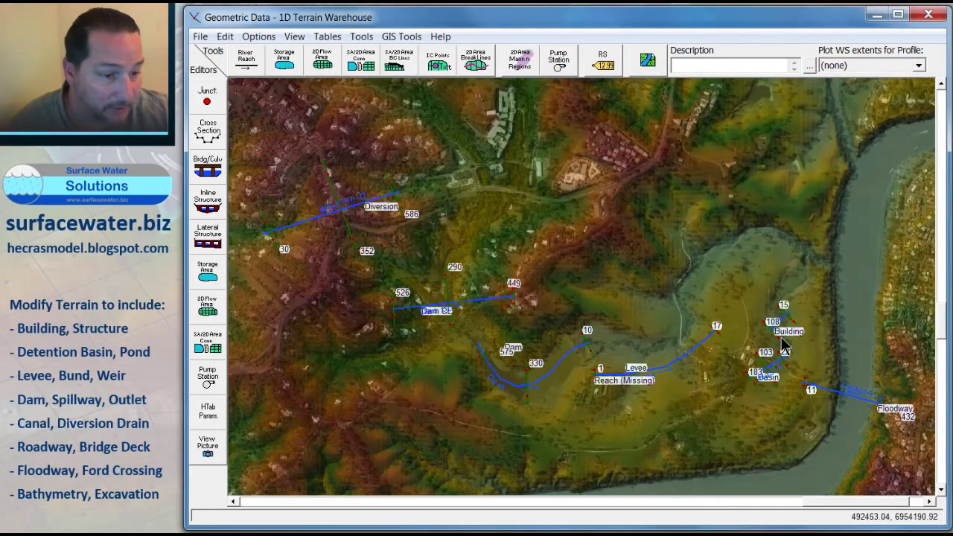
Step: Open Basin cross section 183 and remove the points between its bank stations, leaving two empty rows
right_click(752, 381)
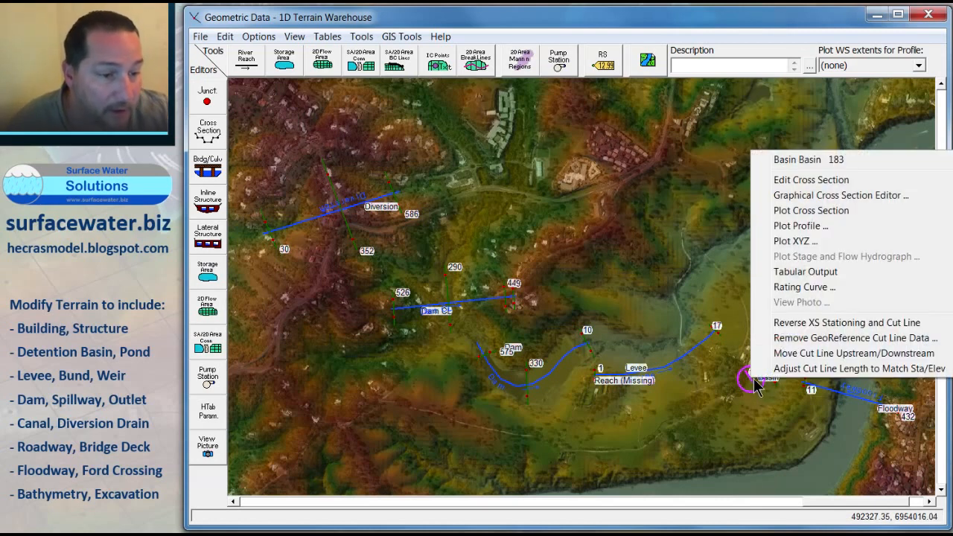
click(811, 180)
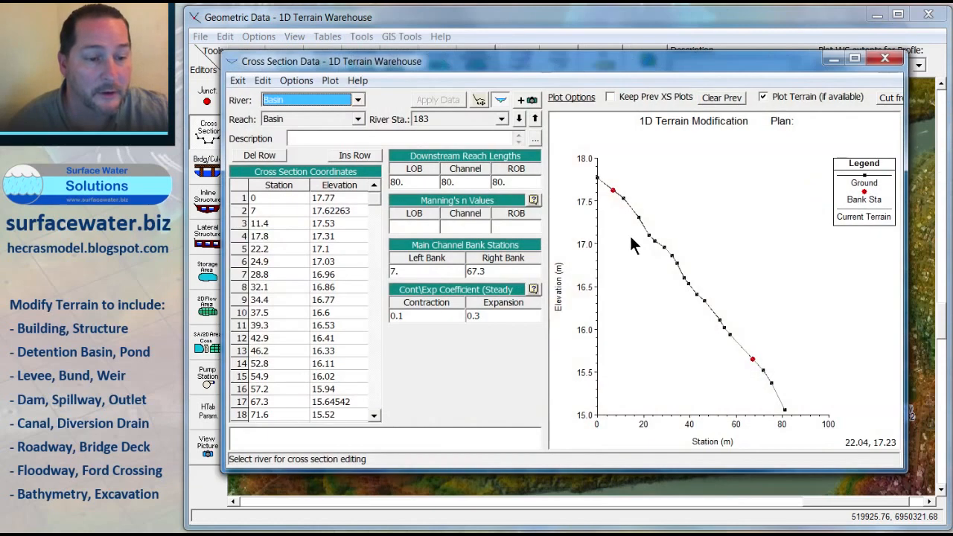
drag(290, 220, 354, 388)
key(Delete)
drag(294, 401, 333, 383)
key(Delete)
drag(374, 207, 375, 197)
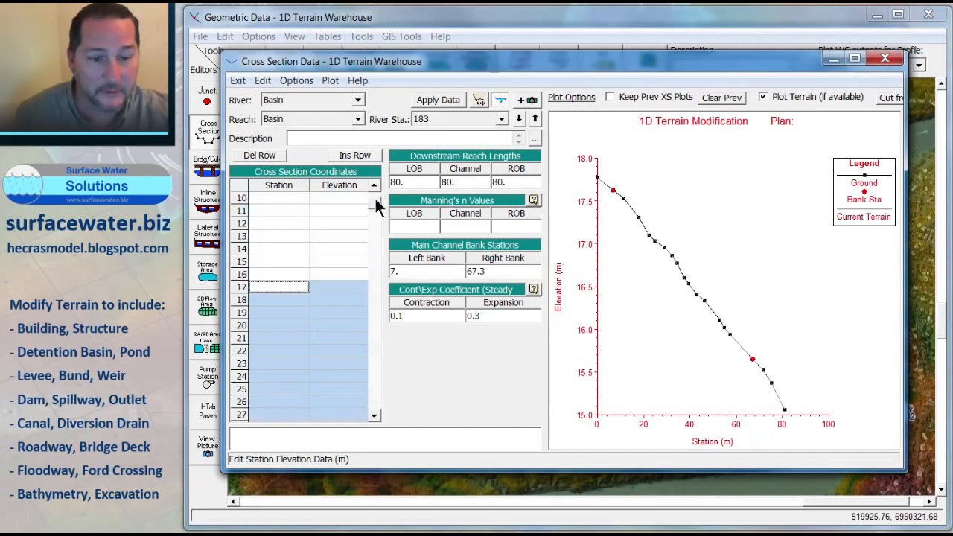
click(286, 247)
drag(286, 248, 343, 316)
text(67.3	15.64542 71.6	15.52 75.2	15.37 80.9	15.06)
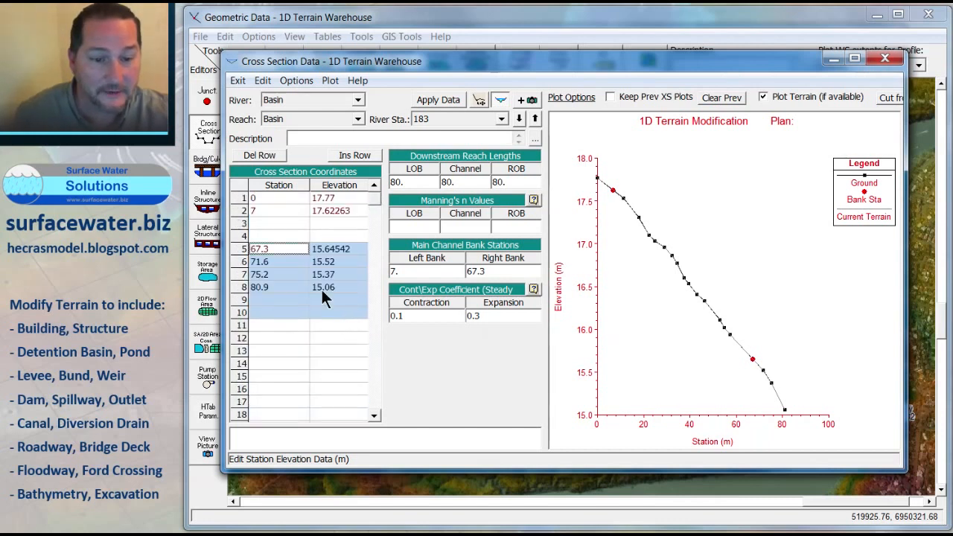
Step: Set the elevation of the two empty basin-floor rows to 5 m
click(302, 223)
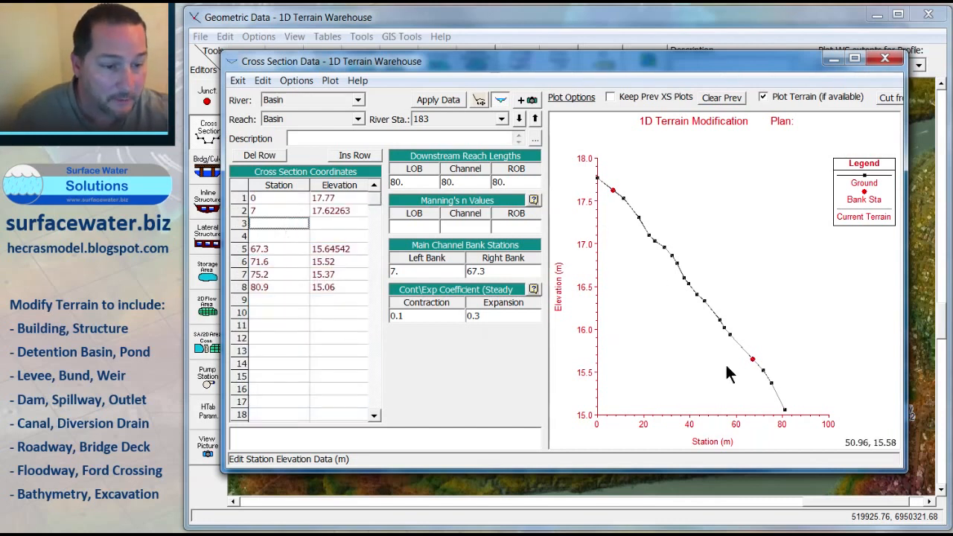
click(328, 222)
text(5)
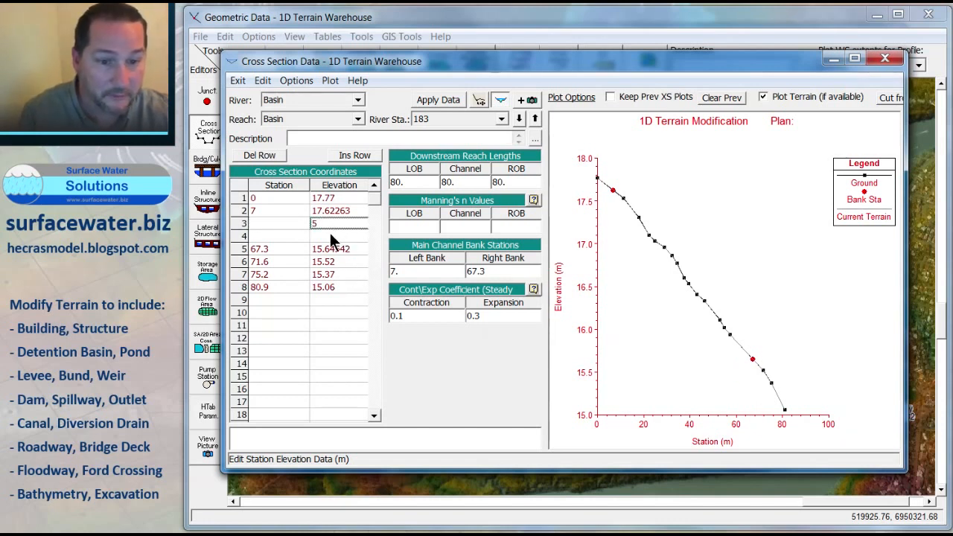
key(Return)
text(5)
click(279, 235)
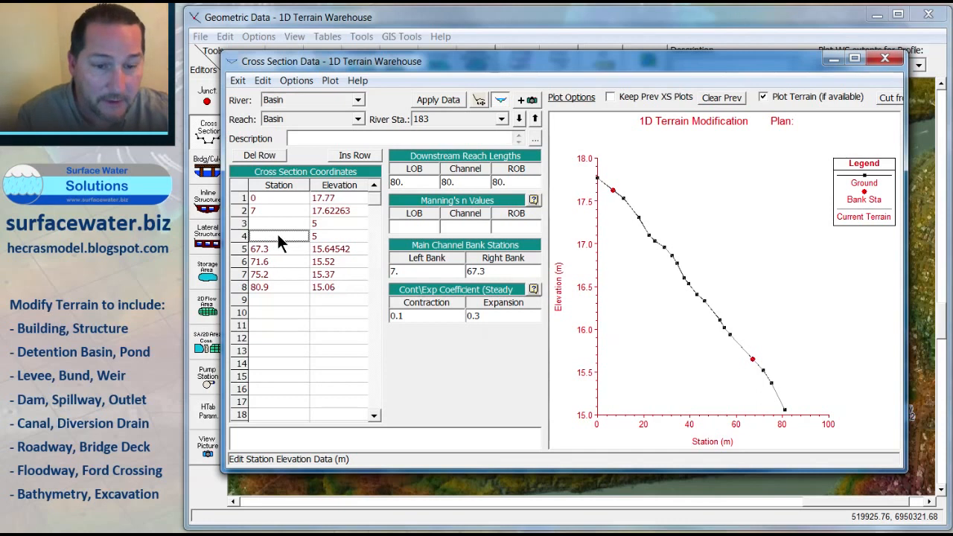
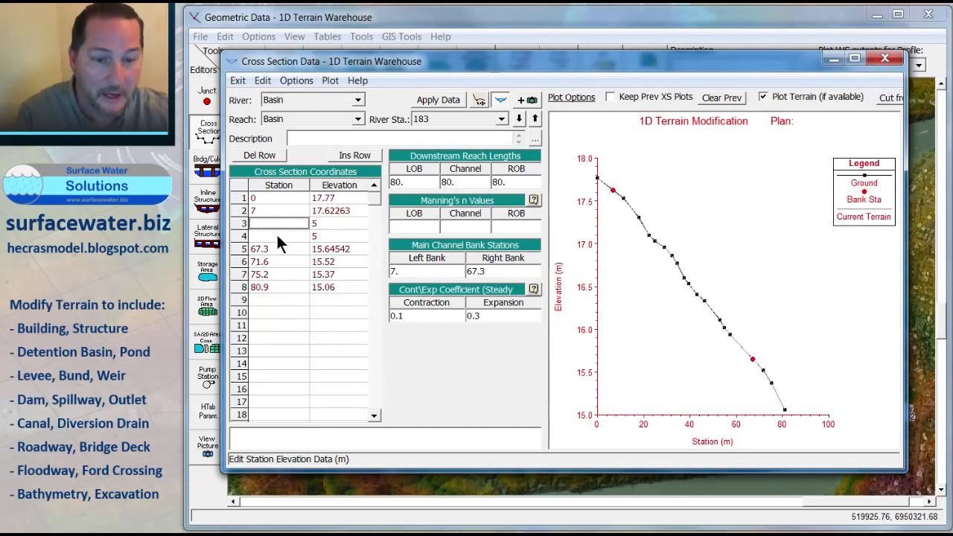
Step: Set the basin-floor stations of cross section 183 to 20 and 50 m and apply the data
text(20)
key(Return)
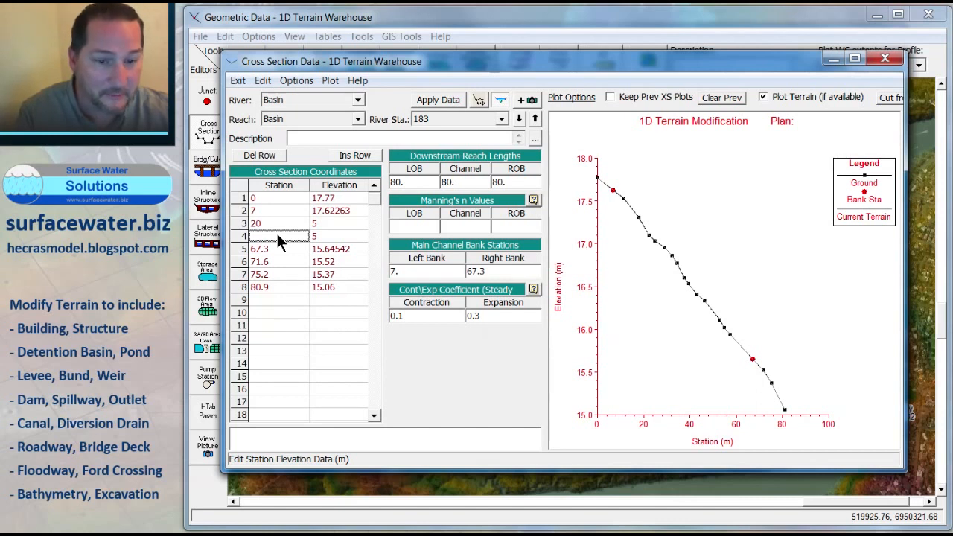
text(50)
click(437, 100)
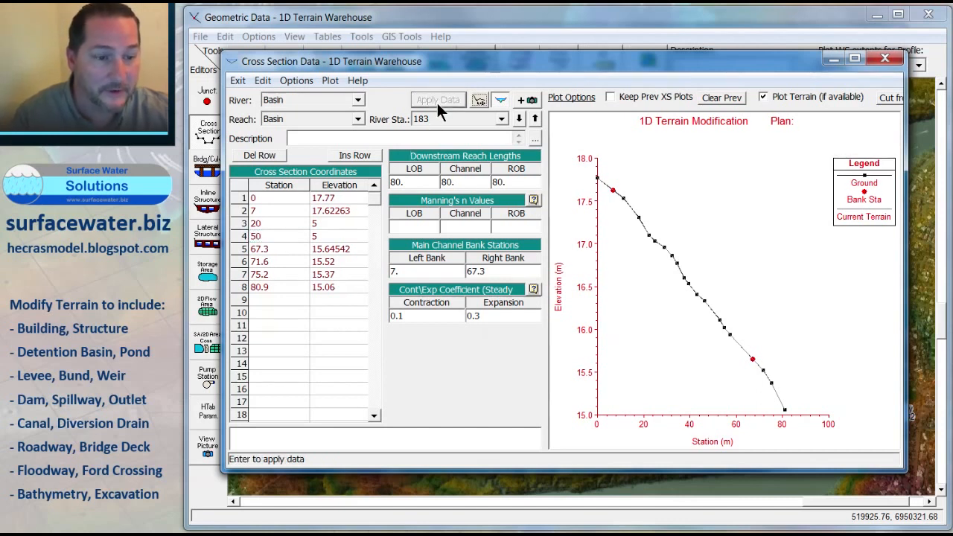
Step: Move to Basin cross section 103 and remove the points between its bank stations, leaving two empty rows
click(521, 121)
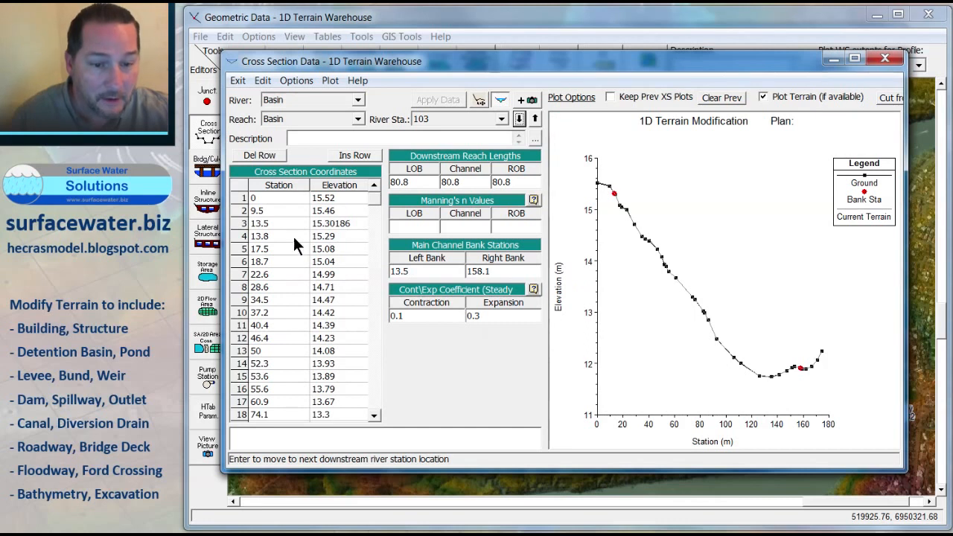
drag(294, 237, 337, 355)
key(Delete)
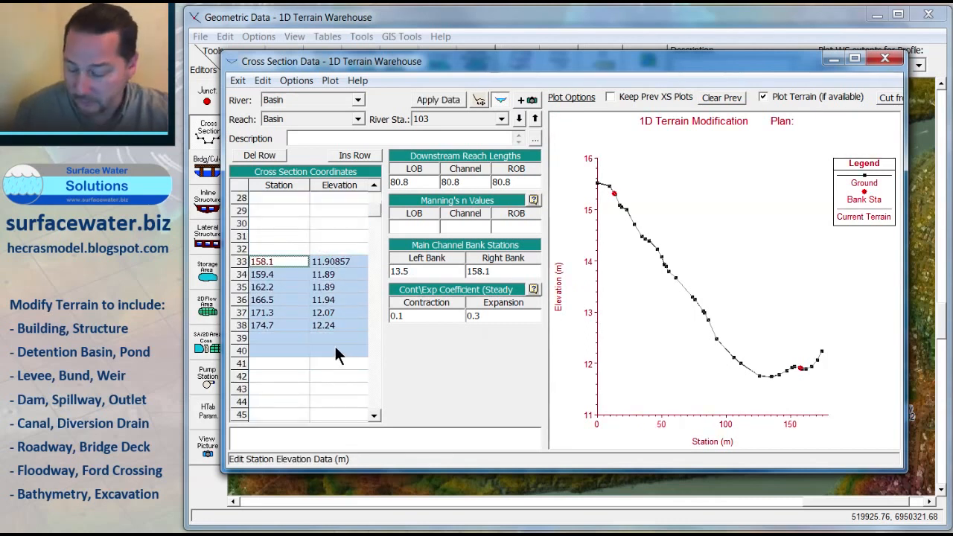
key(Delete)
drag(375, 211, 374, 192)
drag(286, 250, 323, 304)
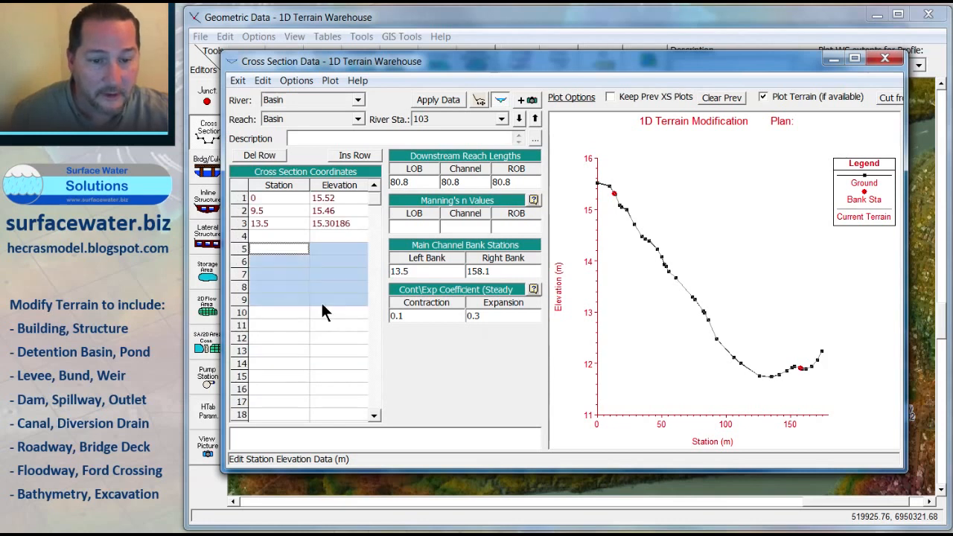
drag(282, 264, 351, 360)
key(Delete)
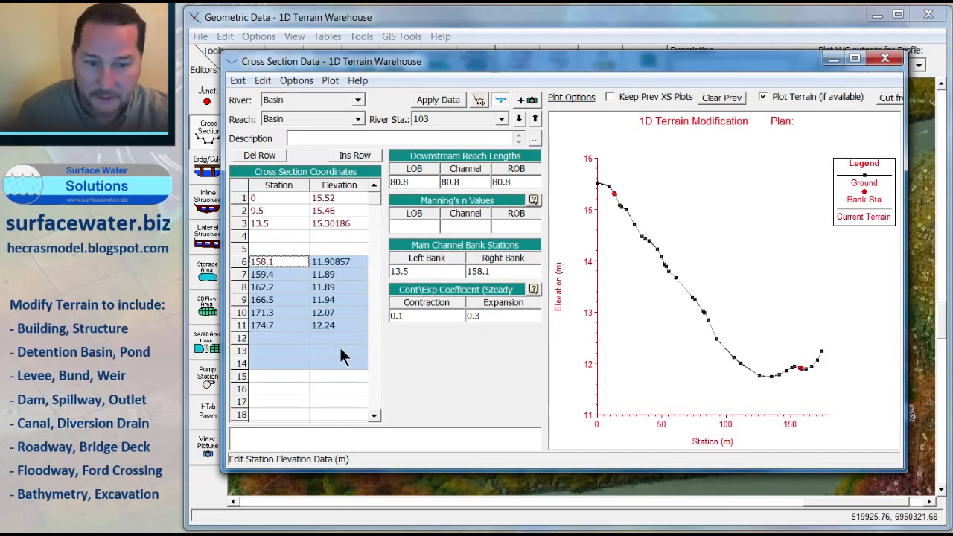
Step: Set the elevation of both empty rows in cross section 103 to 5 m
click(280, 236)
click(330, 233)
text(85)
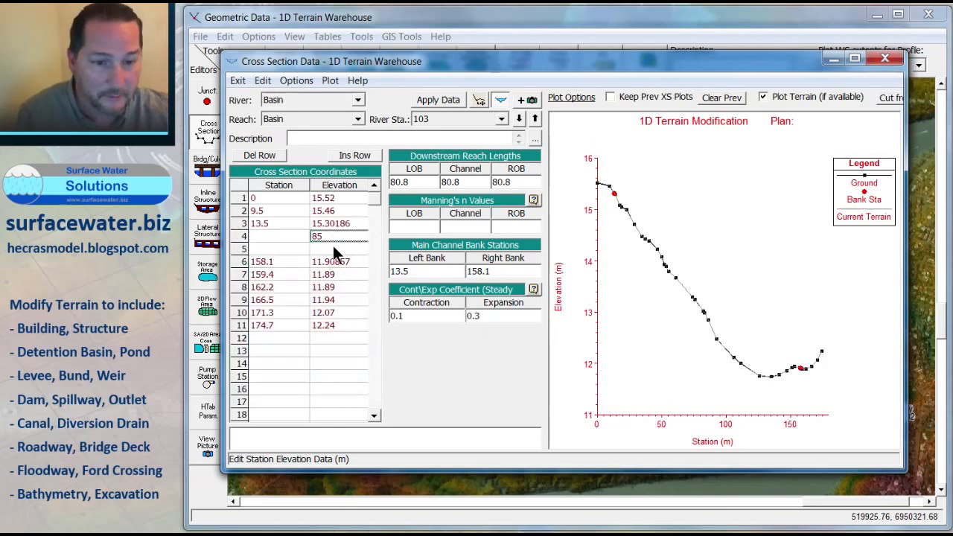
key(BackSpace)
key(BackSpace)
text(5)
key(Return)
text(5)
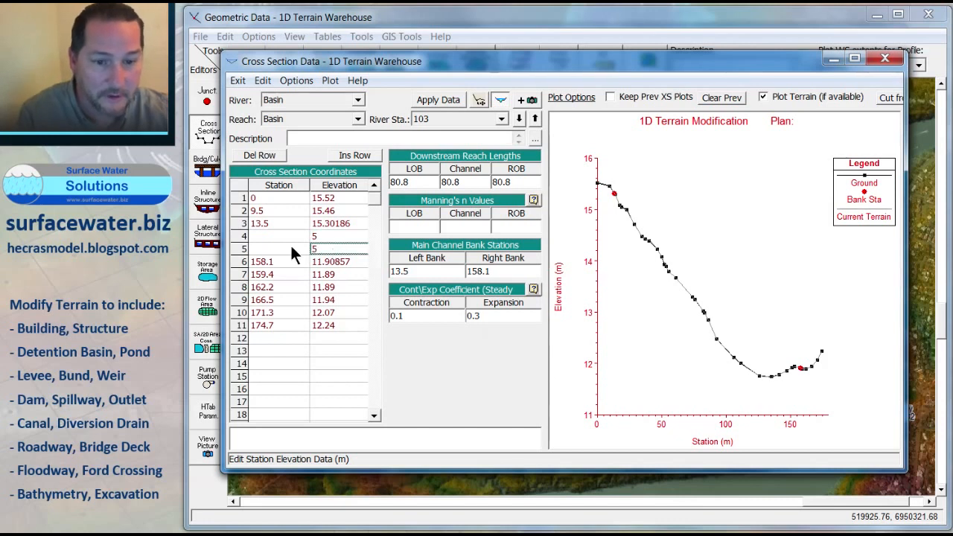
Step: Set the basin-floor stations of cross section 103 to 40 and 120 m and apply the data
click(281, 236)
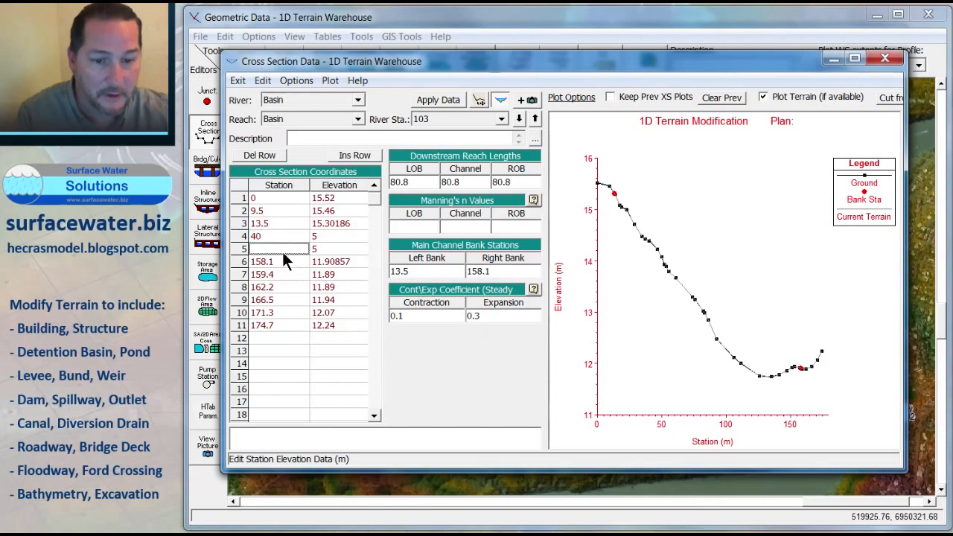
text(120)
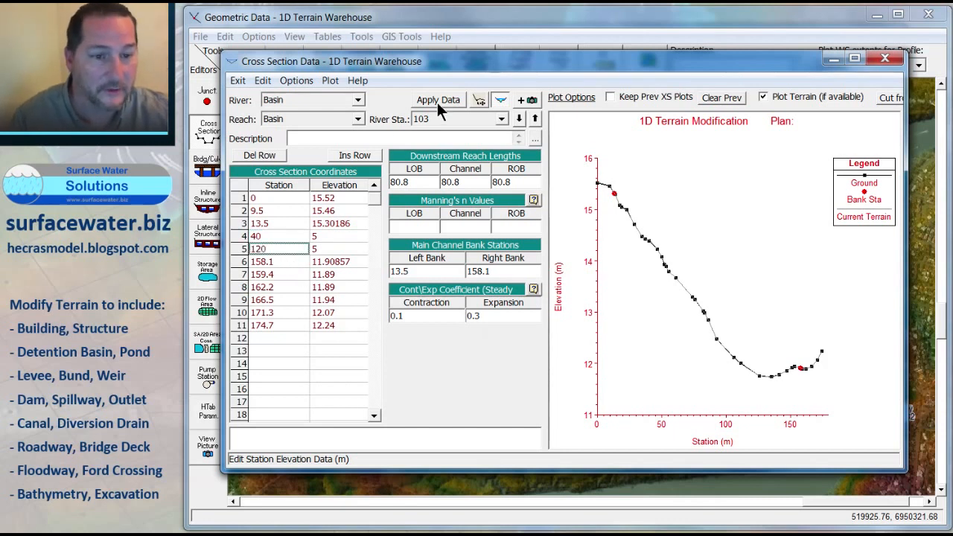
click(437, 101)
Step: Move to Basin cross section 22 and remove the points between its bank stations, leaving two empty rows
click(519, 119)
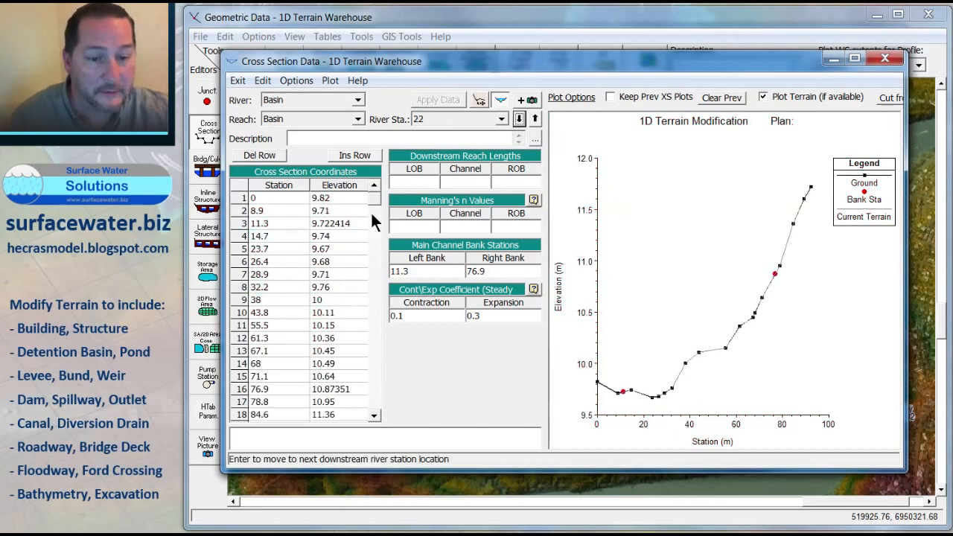
drag(290, 237, 317, 396)
key(ctrl+c)
key(Delete)
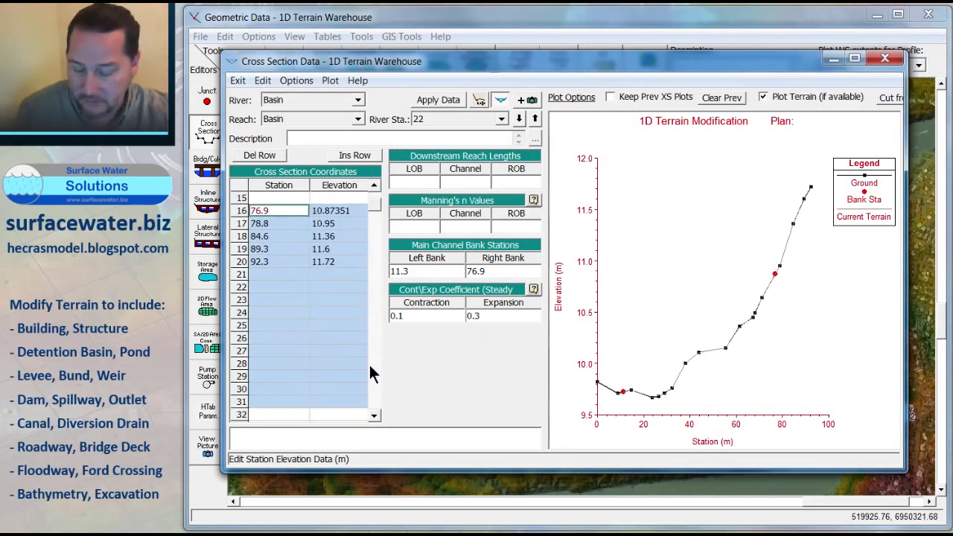
key(Delete)
drag(377, 203, 375, 186)
drag(289, 262, 336, 296)
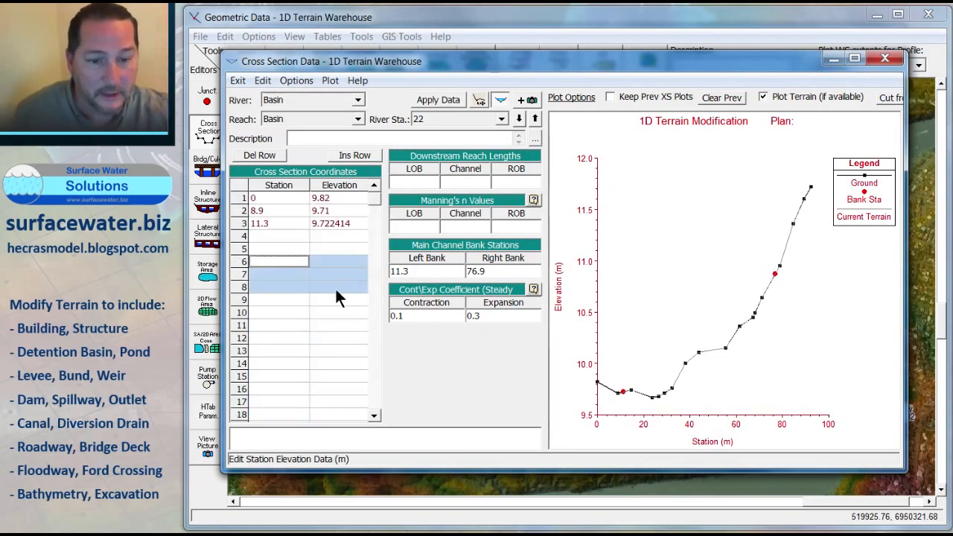
key(ctrl+v)
Step: Enter basin-floor points at stations 20 and 60 m with elevation 5 m in cross section 22 and apply the data
click(290, 237)
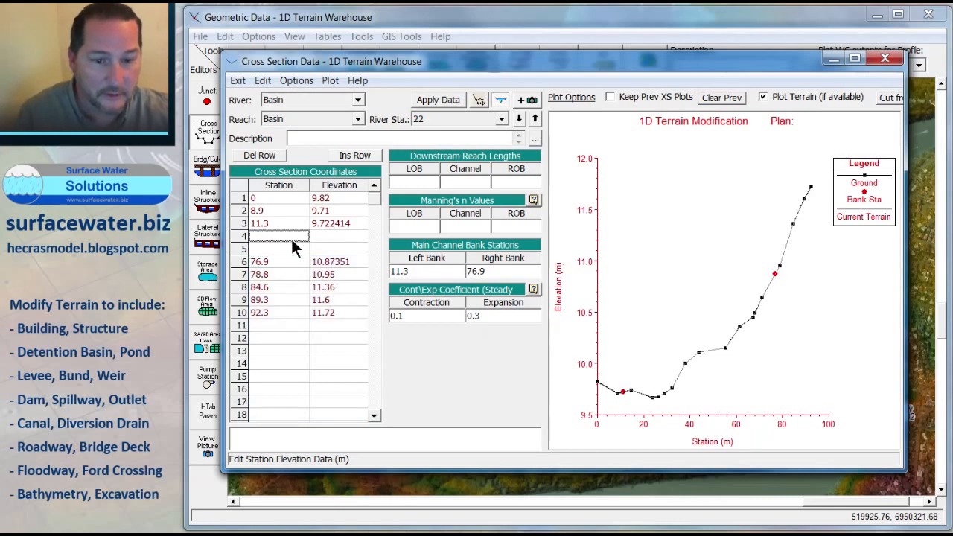
text(20)
key(Return)
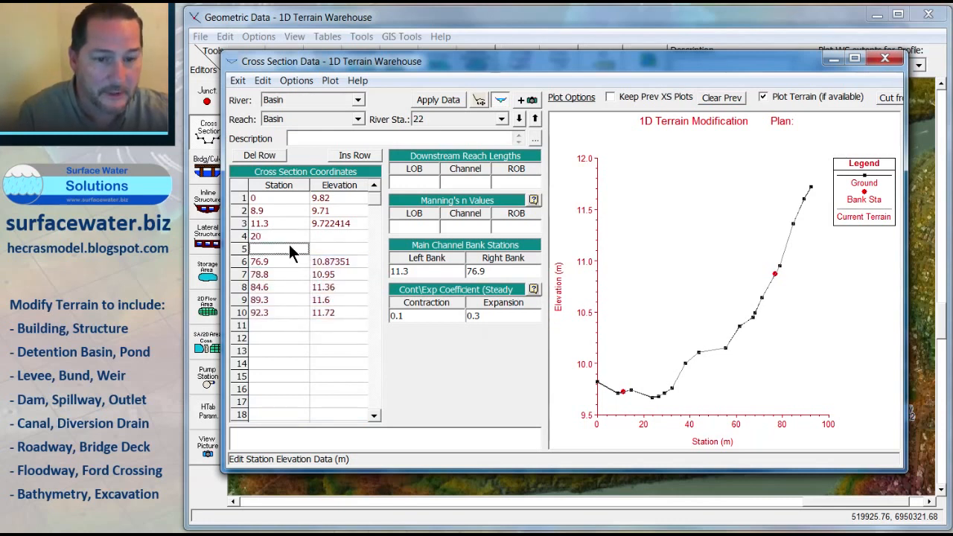
text(60)
click(324, 235)
text(5)
click(325, 248)
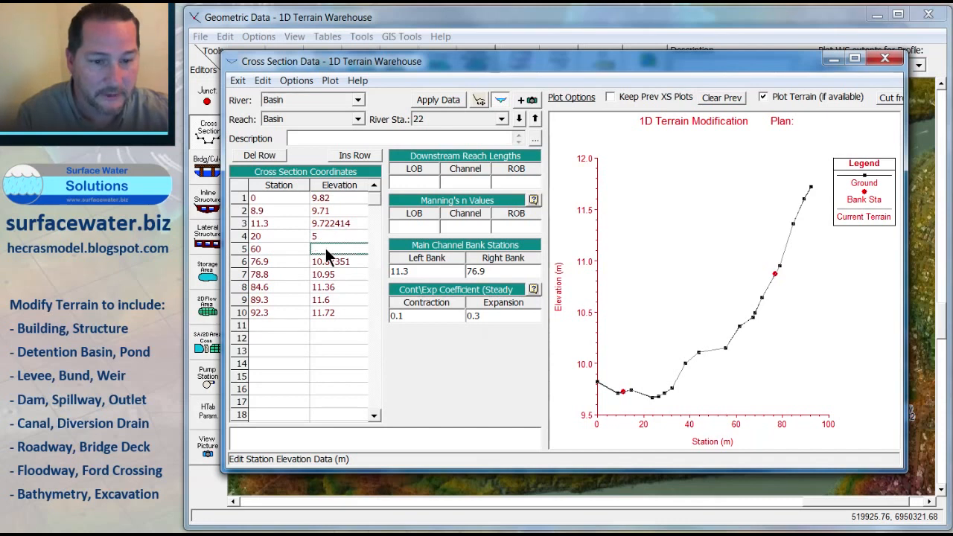
text(5)
click(432, 102)
Step: Step through the edited Basin cross sections to review them, then close the cross section editor
click(519, 120)
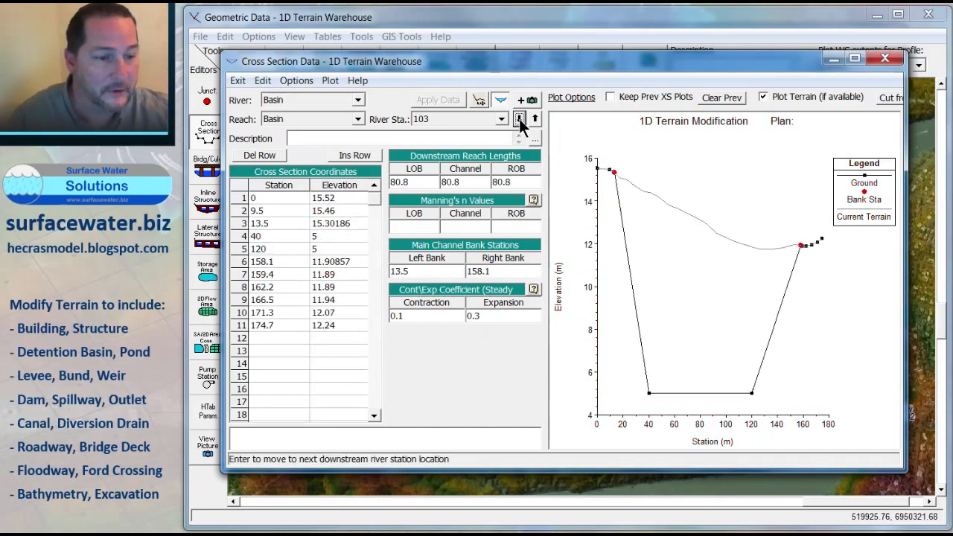
click(520, 120)
click(519, 120)
click(519, 120)
click(519, 120)
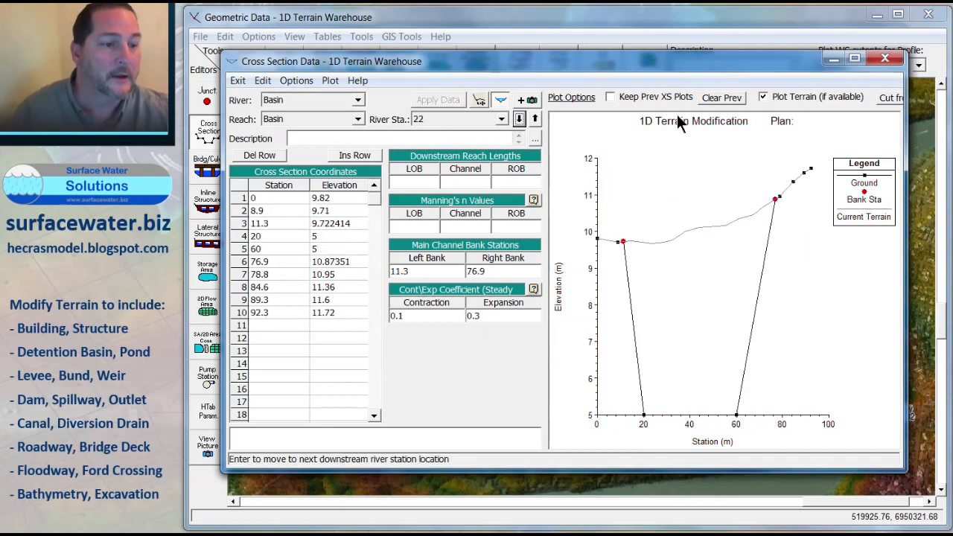
click(884, 59)
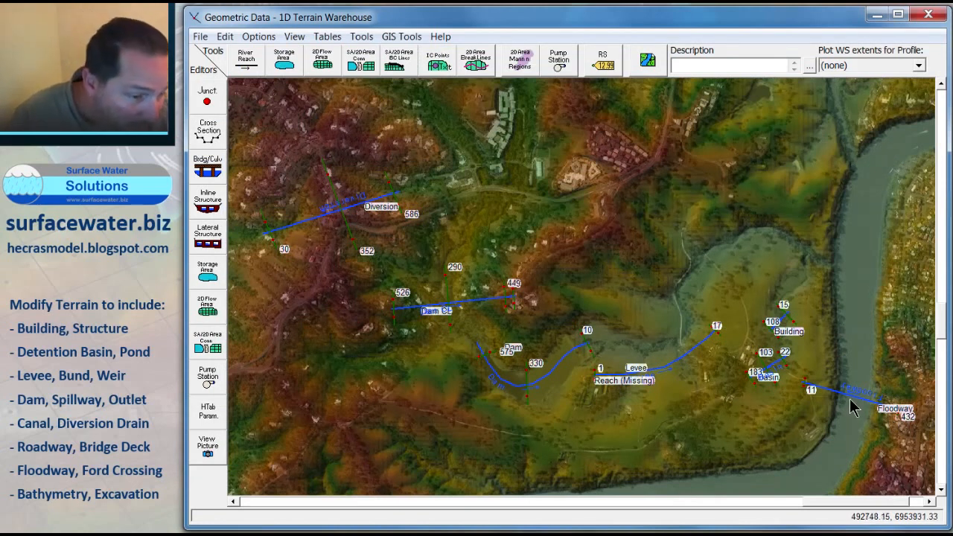
Step: Open Floodway cross section 11 and remove all points between its bank stations
right_click(807, 391)
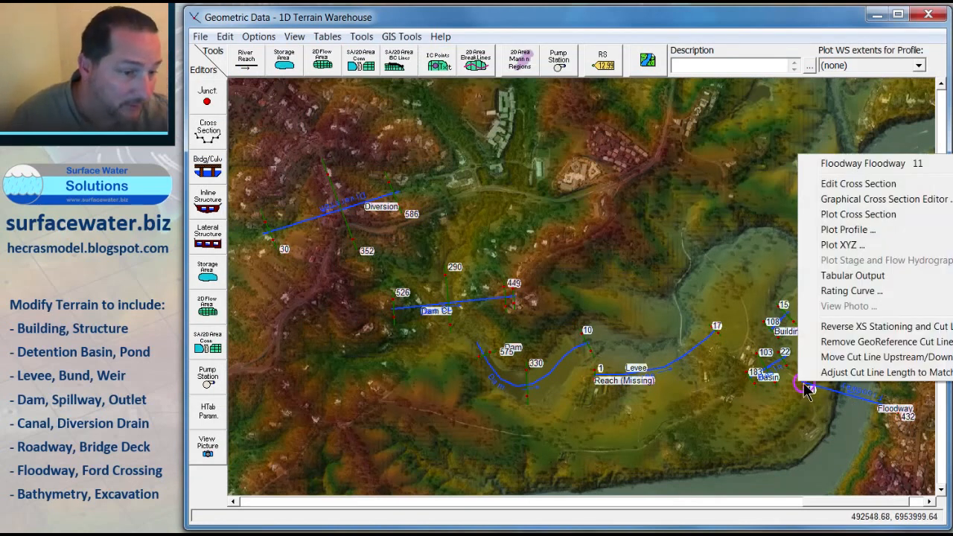
click(842, 185)
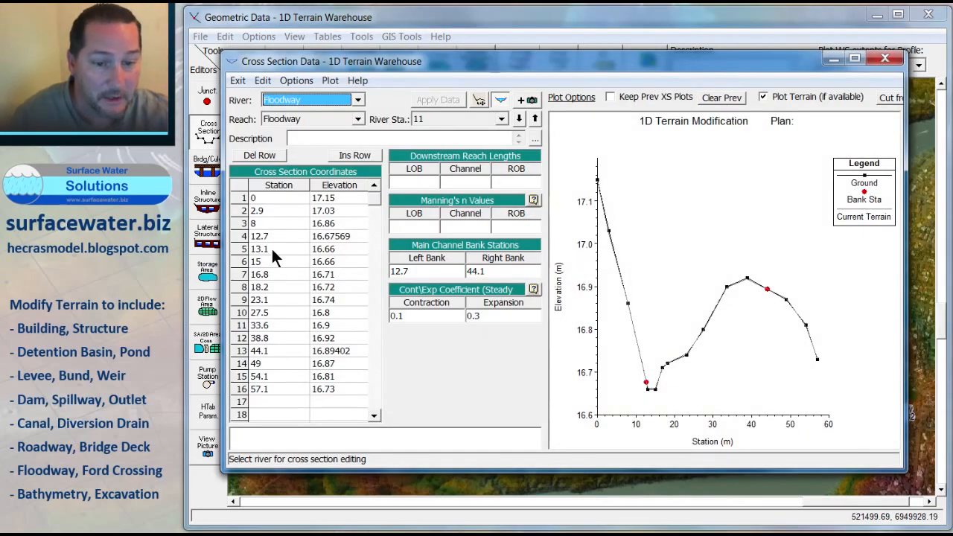
drag(271, 246, 346, 336)
key(Delete)
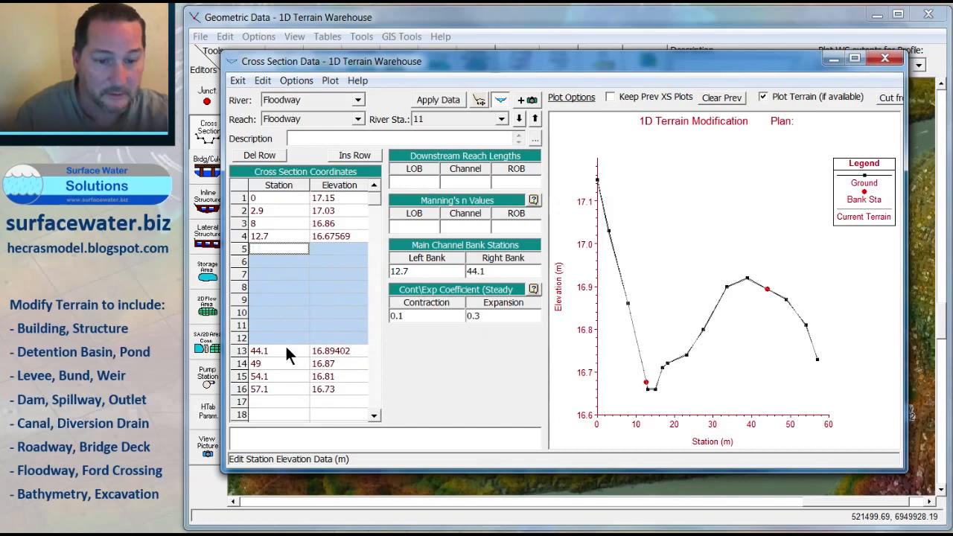
drag(285, 346, 338, 398)
key(ctrl+c)
key(Delete)
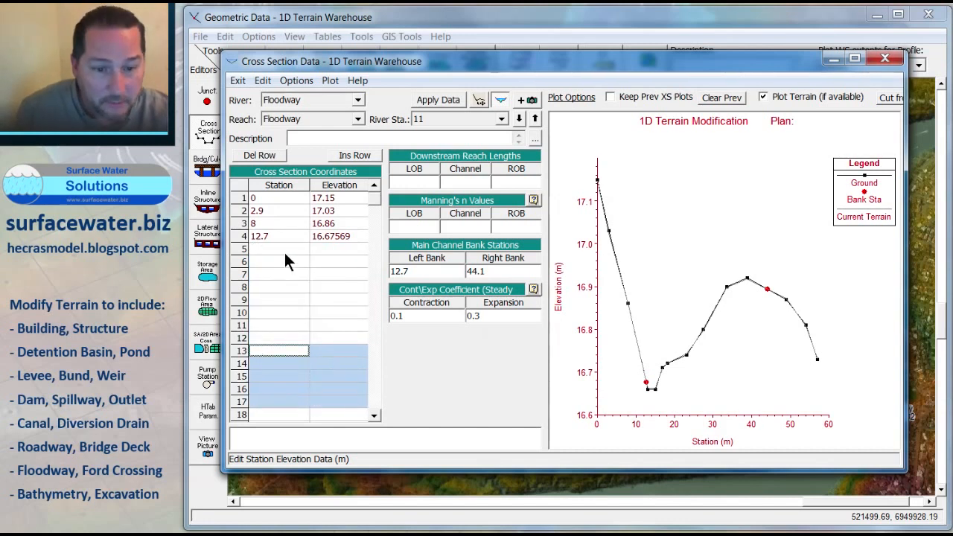
drag(283, 249, 332, 326)
key(ctrl+v)
Step: Set the elevations at bank stations 12.7 and 44.1 to 17 m
click(332, 237)
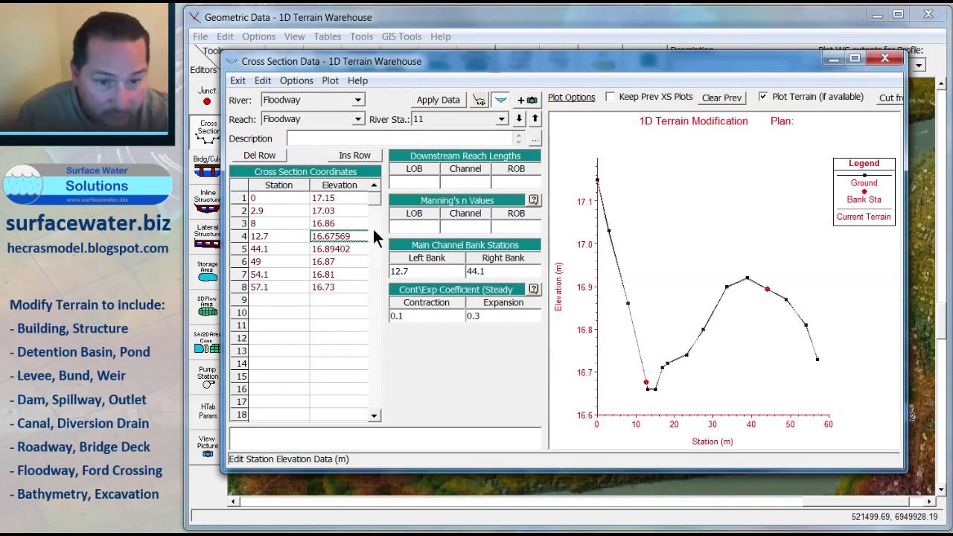
click(362, 235)
text(17)
click(343, 250)
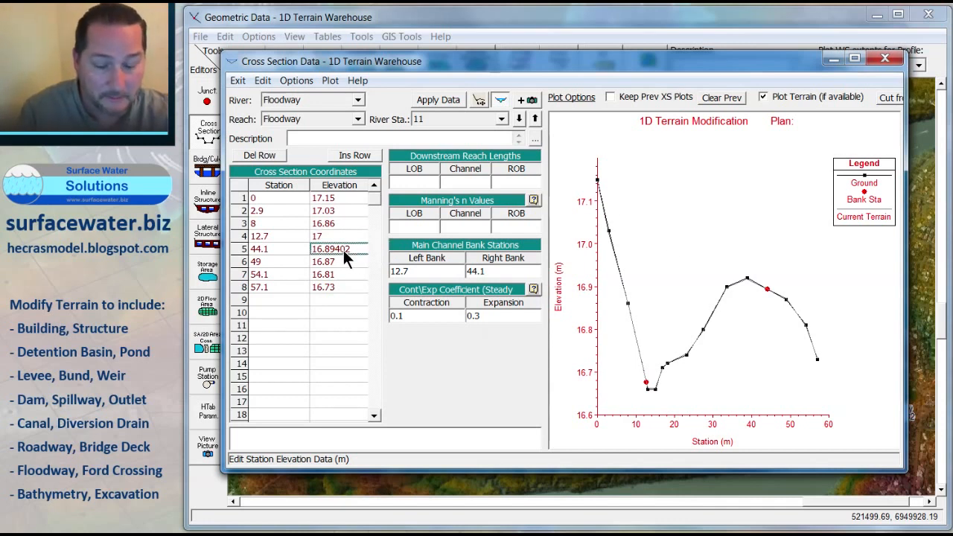
text(17)
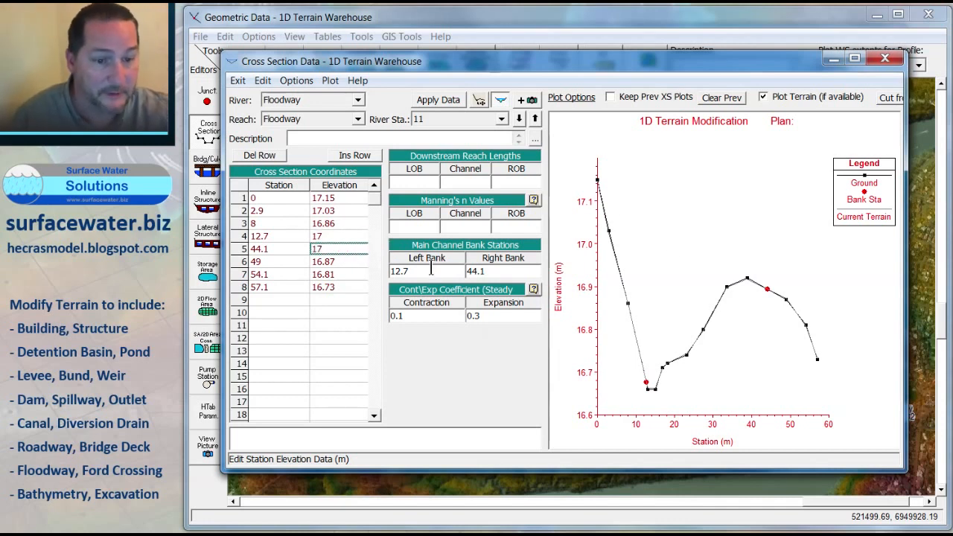
Step: Move to Floodway cross section 432 and remove the points between its bank stations
click(519, 119)
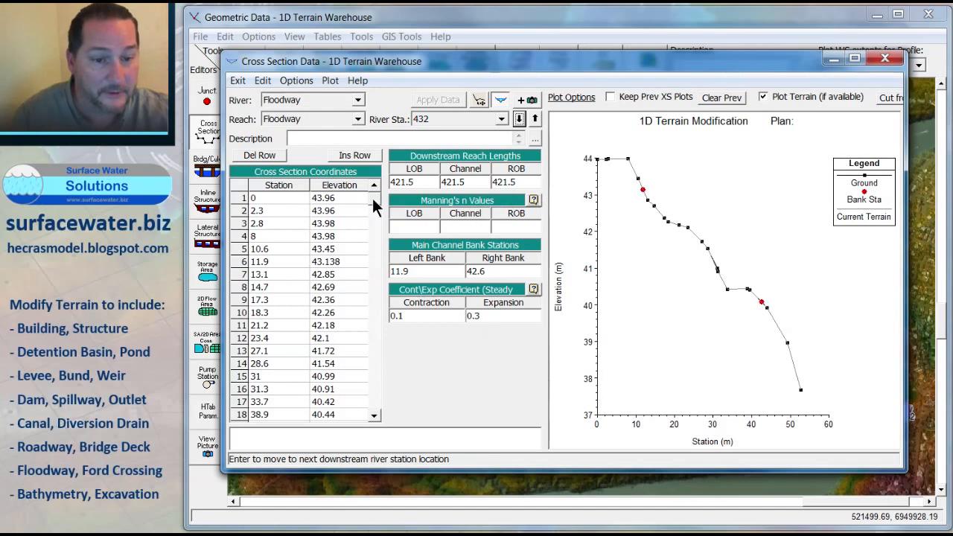
drag(289, 274, 336, 275)
key(ctrl+c)
key(Delete)
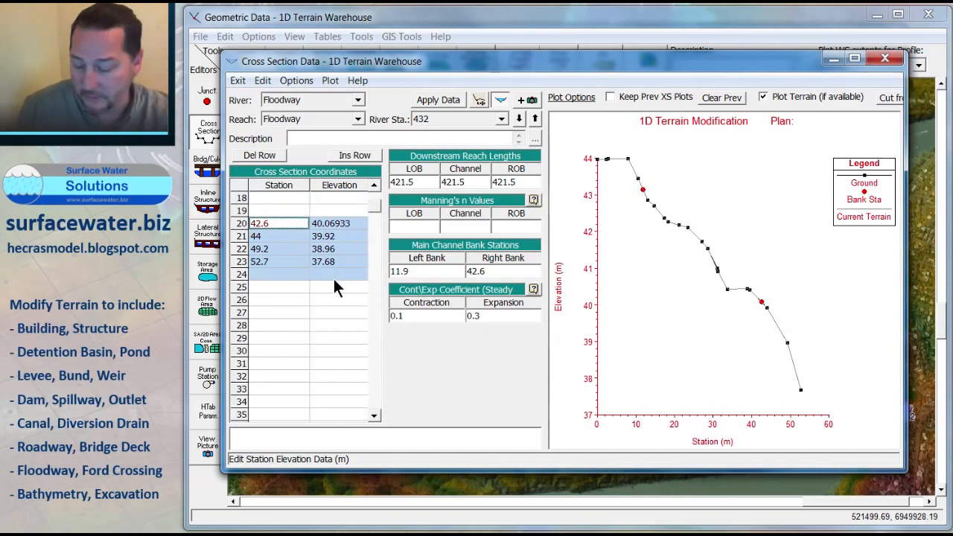
key(Delete)
drag(373, 207, 375, 178)
drag(294, 276, 343, 389)
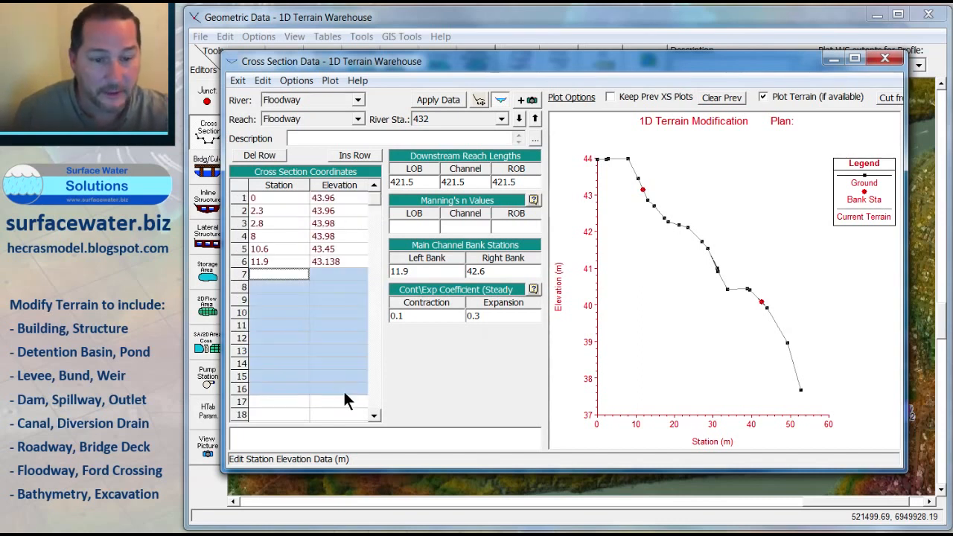
key(ctrl+v)
Step: Set the elevations at bank stations 11.9 and 42.6 to 44 m and apply the data
click(340, 264)
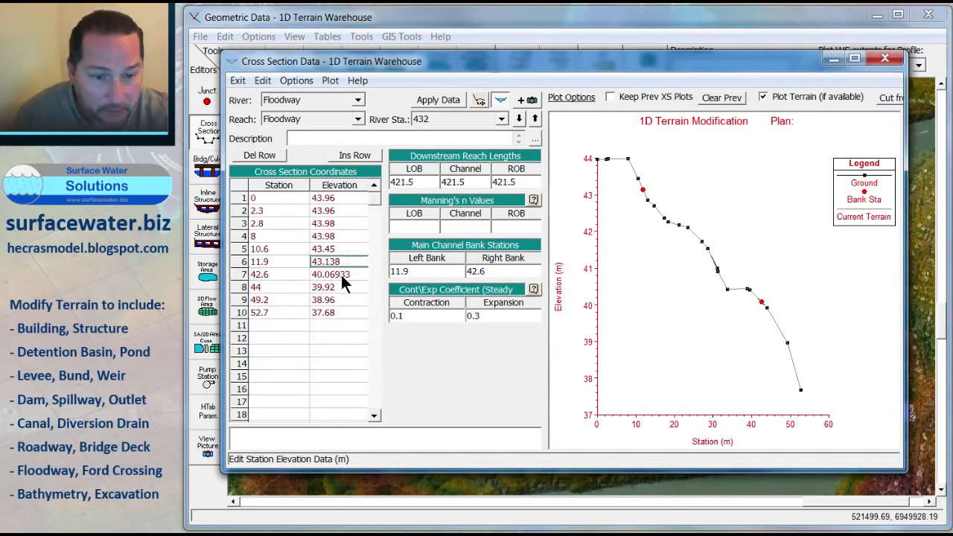
key(Delete)
text(44)
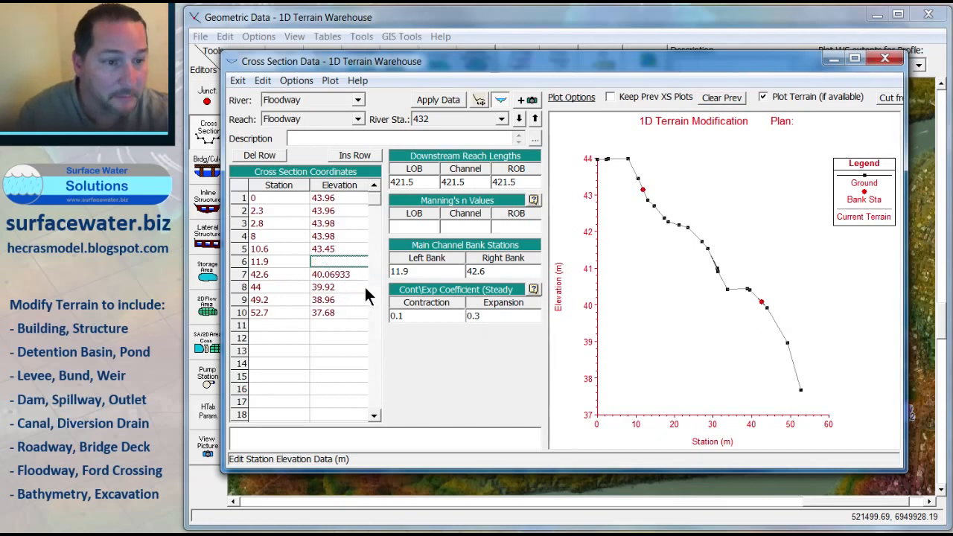
click(359, 274)
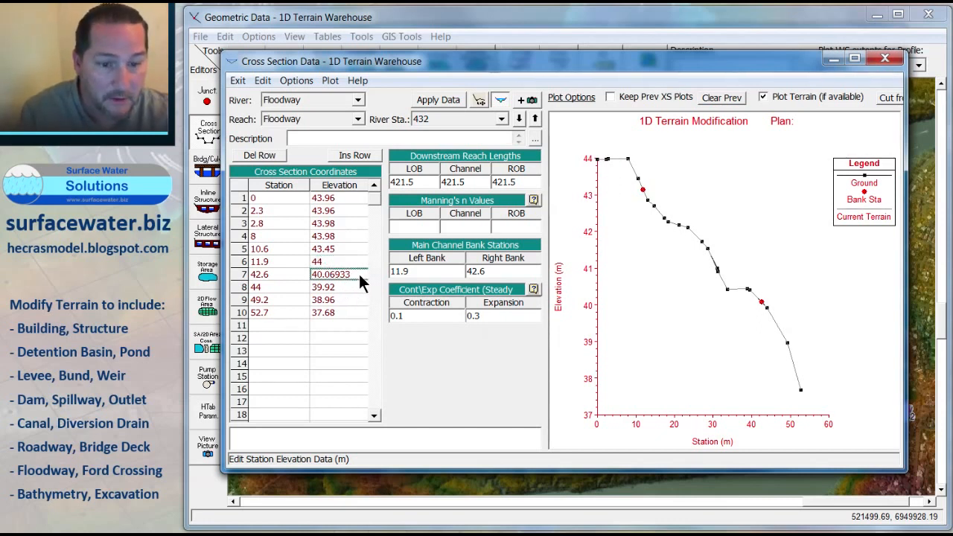
key(Delete)
text(44)
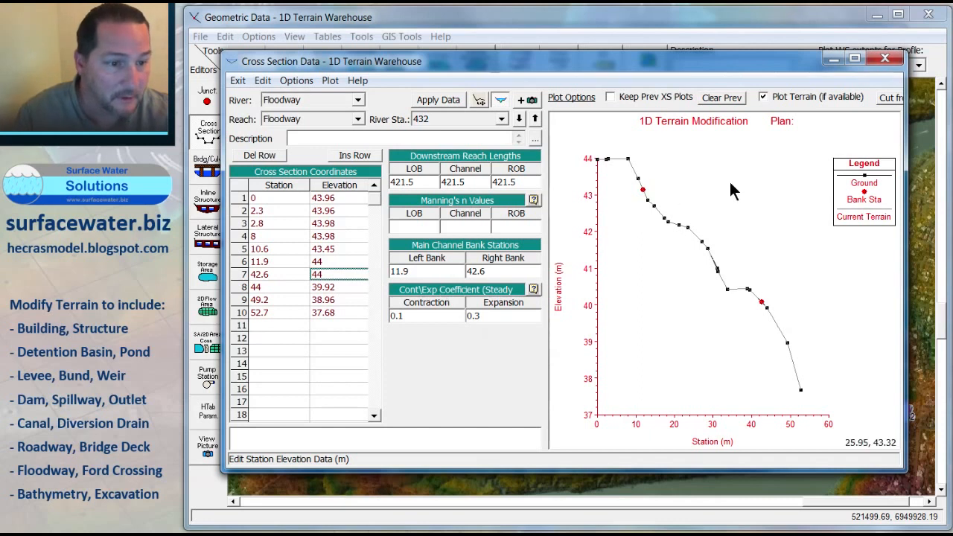
click(360, 299)
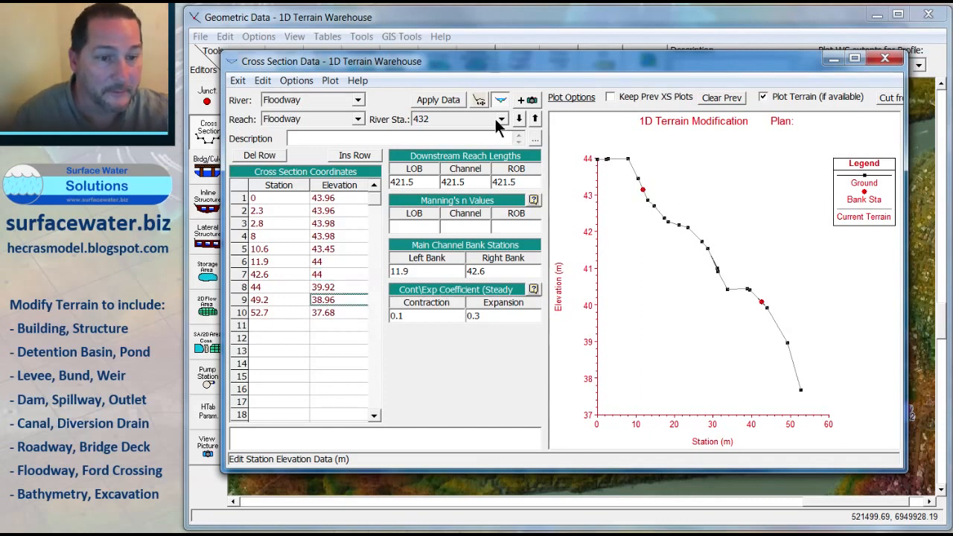
click(445, 100)
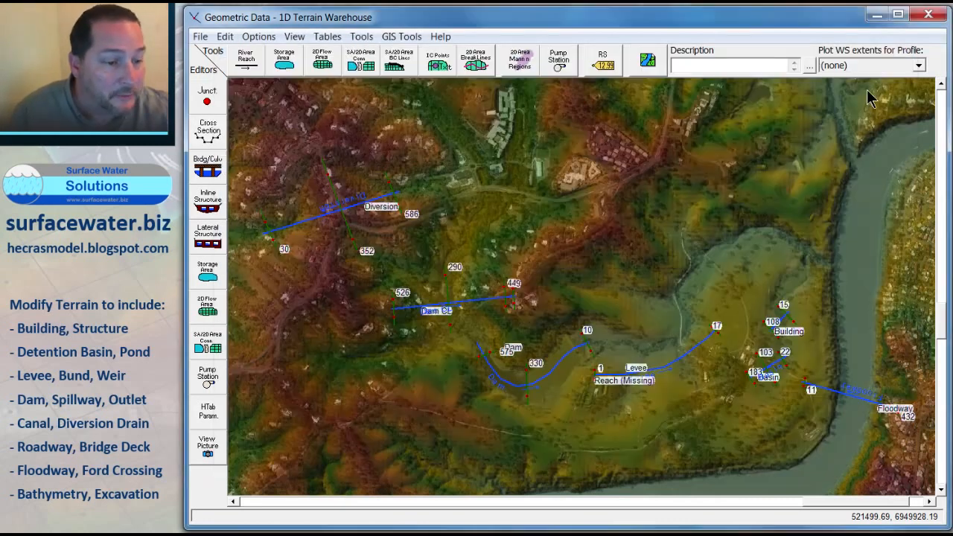
Step: Delete the River (Missing) reach from the geometry
click(884, 58)
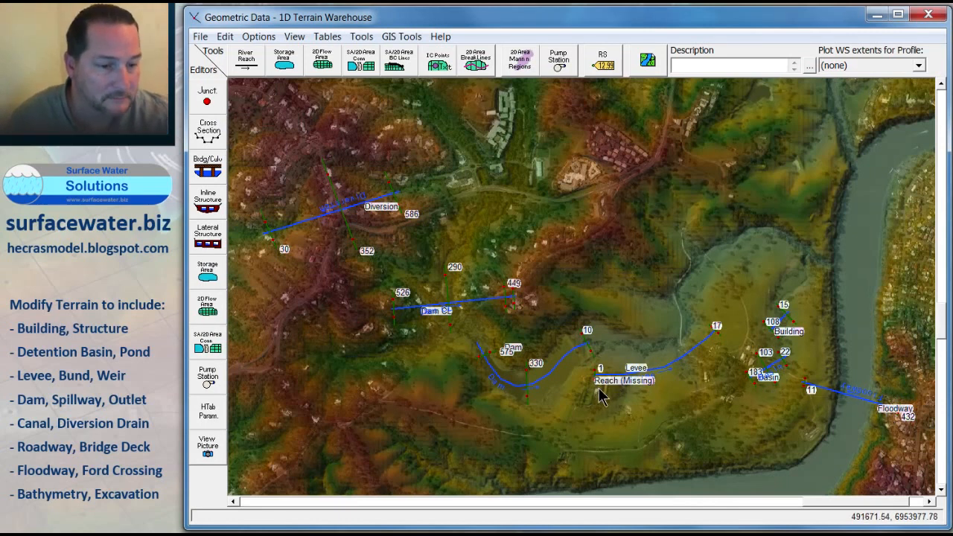
click(225, 37)
mouse_move(255, 123)
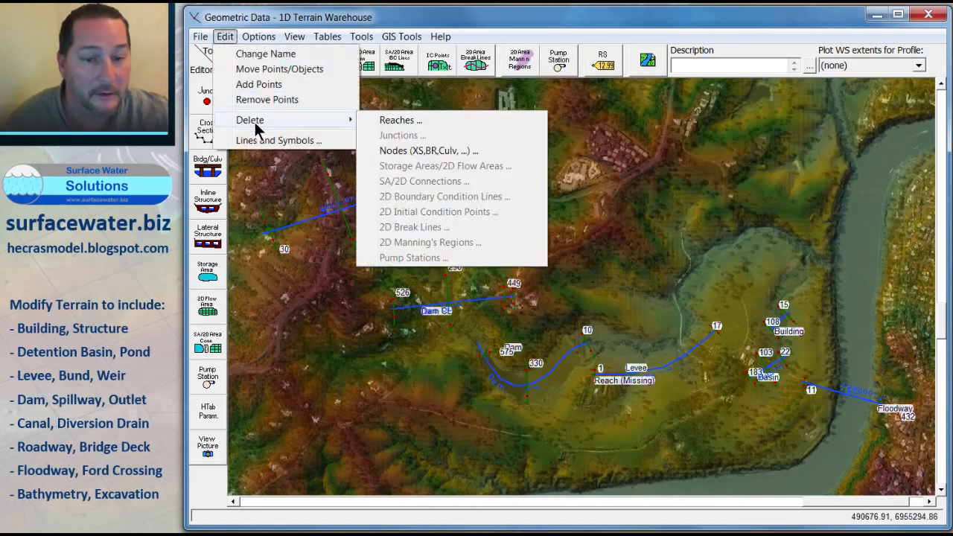
click(408, 117)
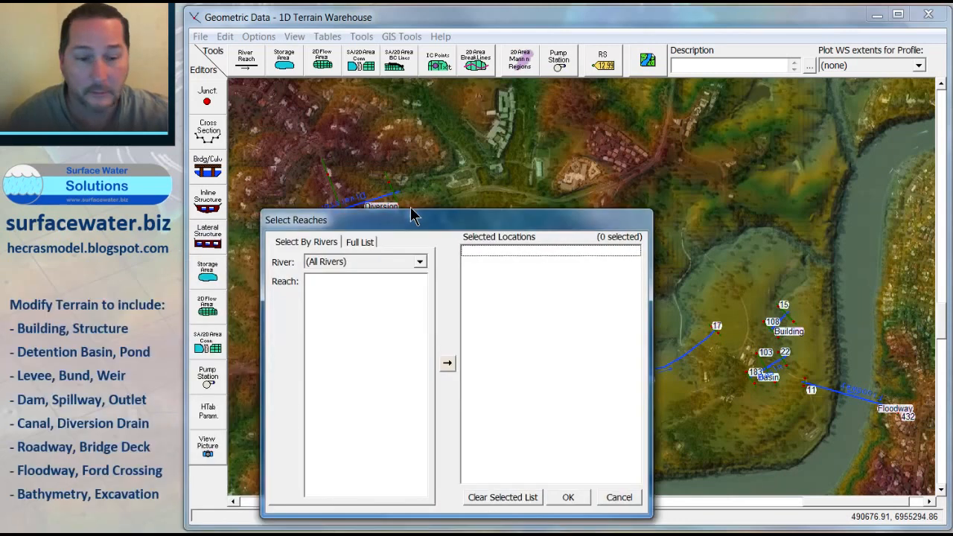
click(396, 152)
click(357, 242)
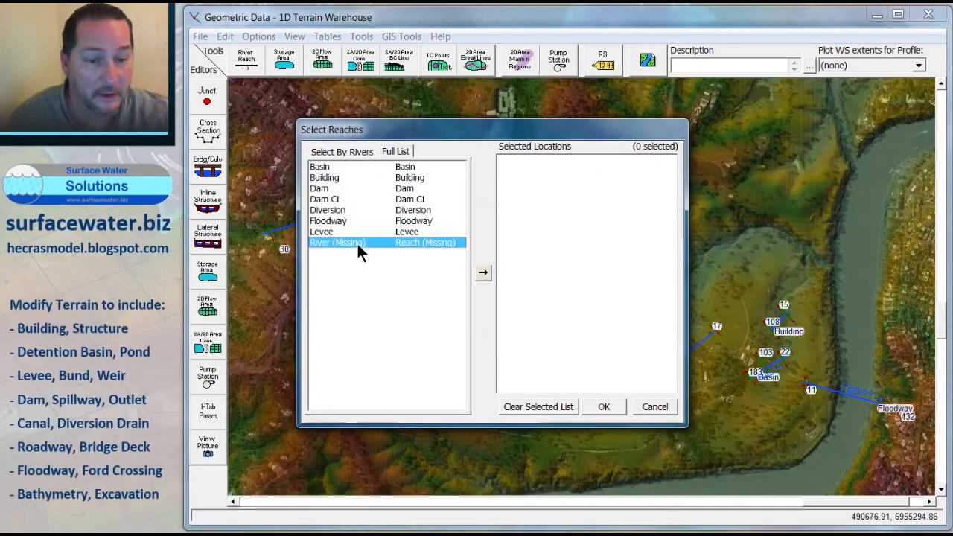
click(483, 272)
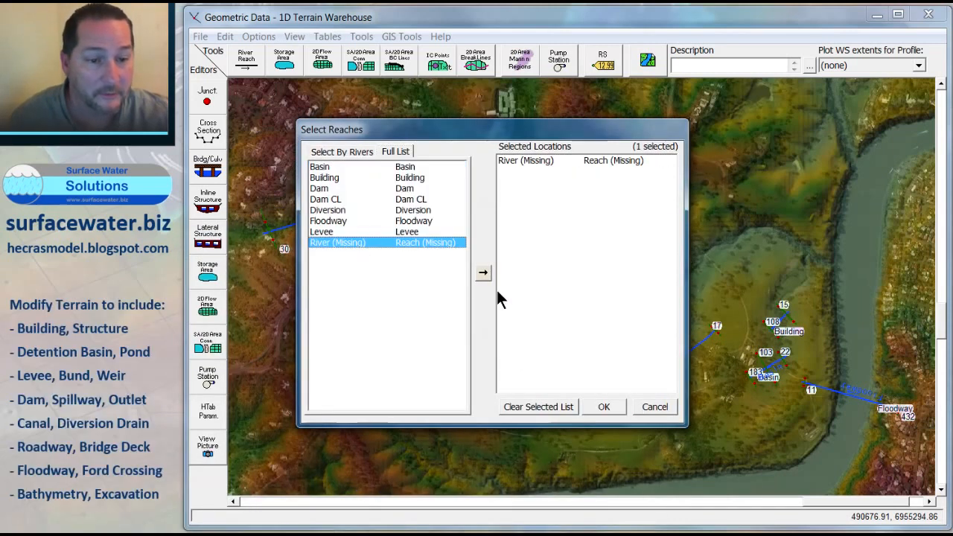
click(604, 404)
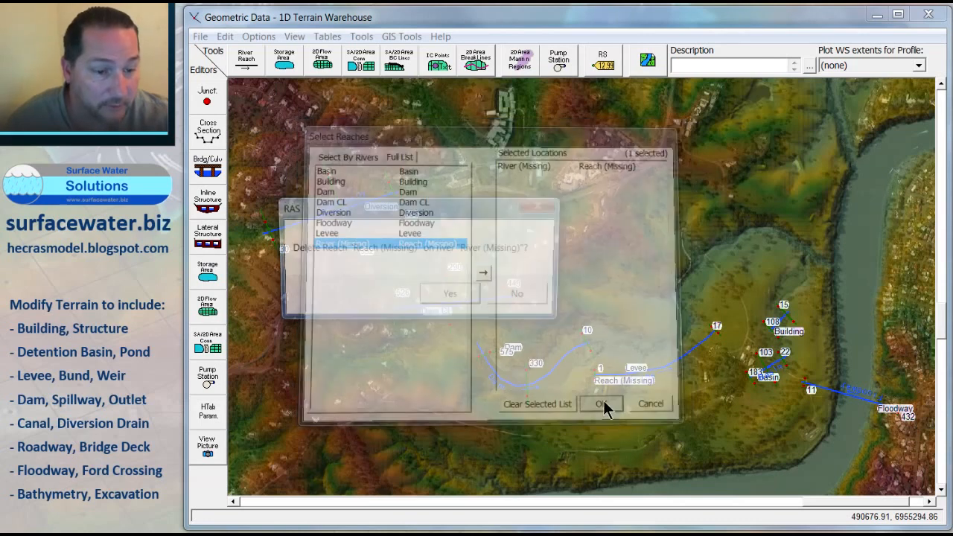
click(449, 295)
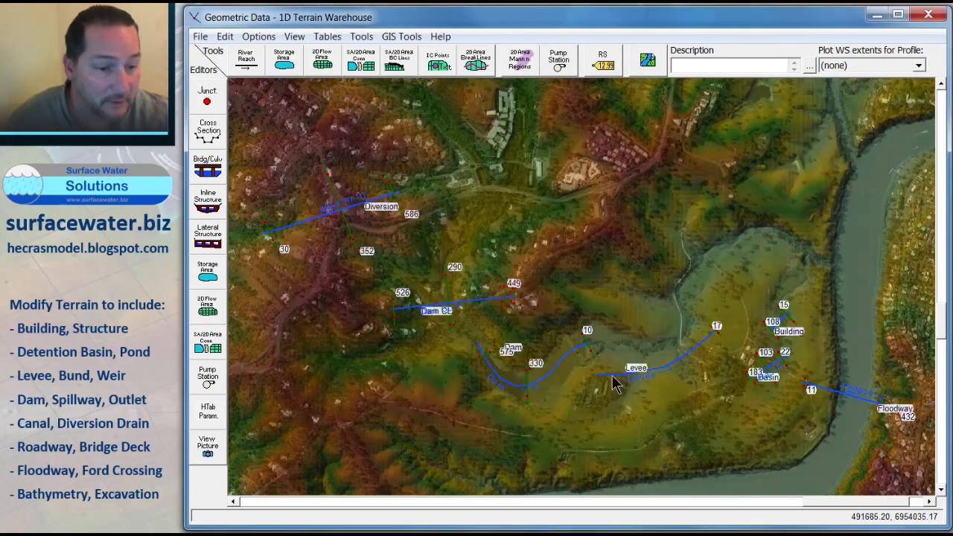
Step: Close the geometric data editor and open RAS Mapper
click(295, 36)
click(311, 50)
drag(586, 400, 745, 285)
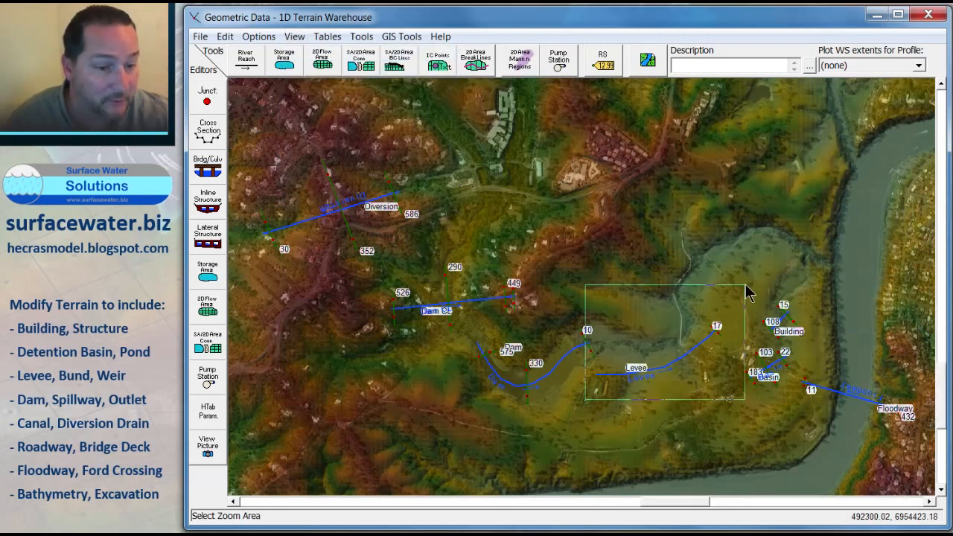
click(603, 386)
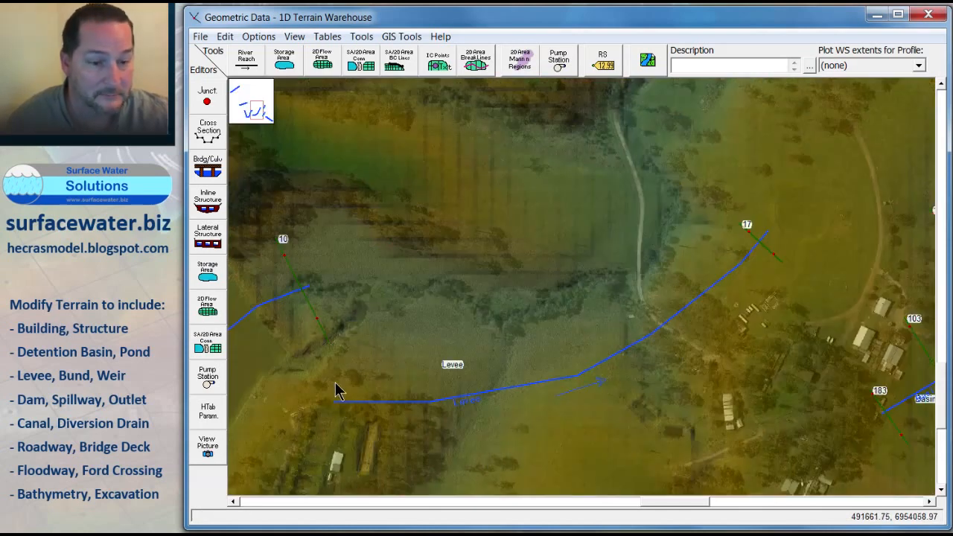
click(929, 15)
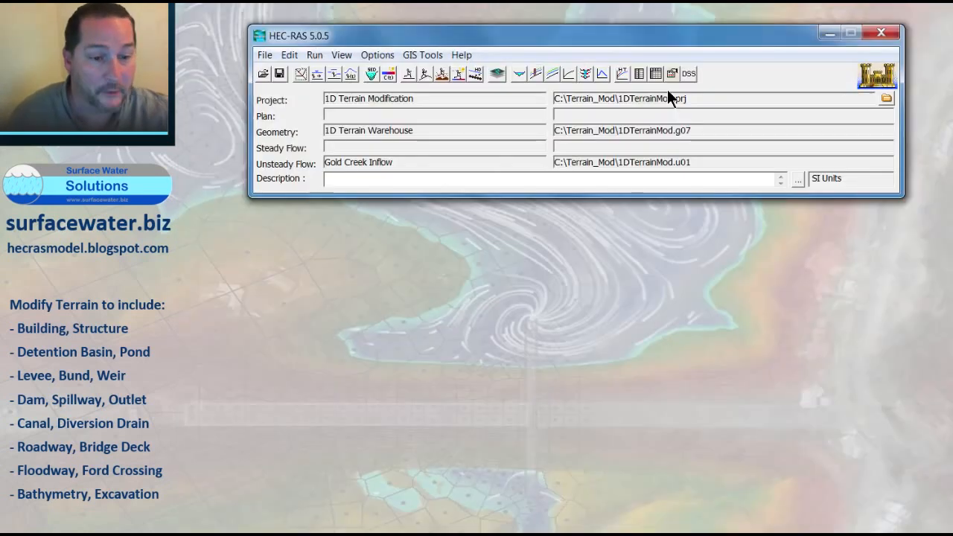
click(502, 74)
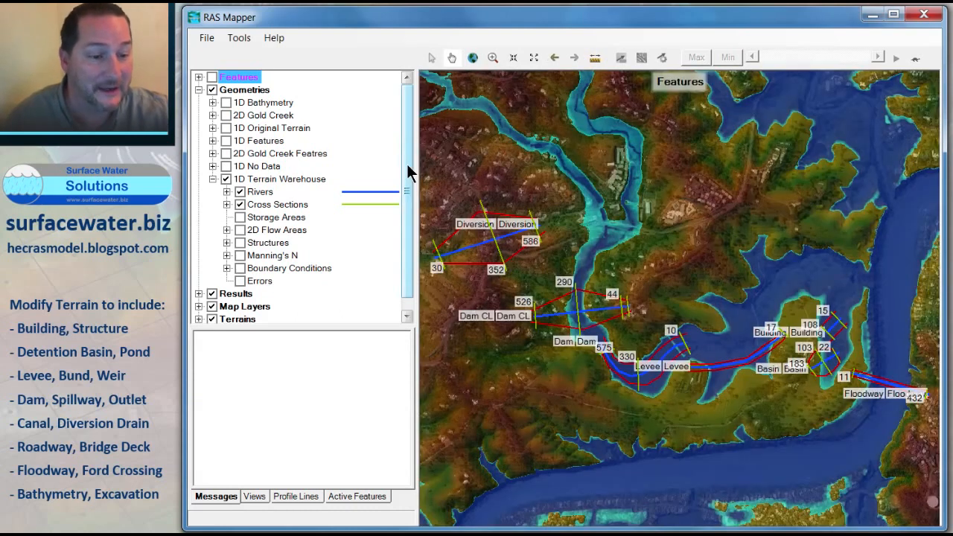
Step: Edit the 1D Terrain Warehouse cross sections and draw a new cut line across the upstream end of the Levee reach
click(493, 57)
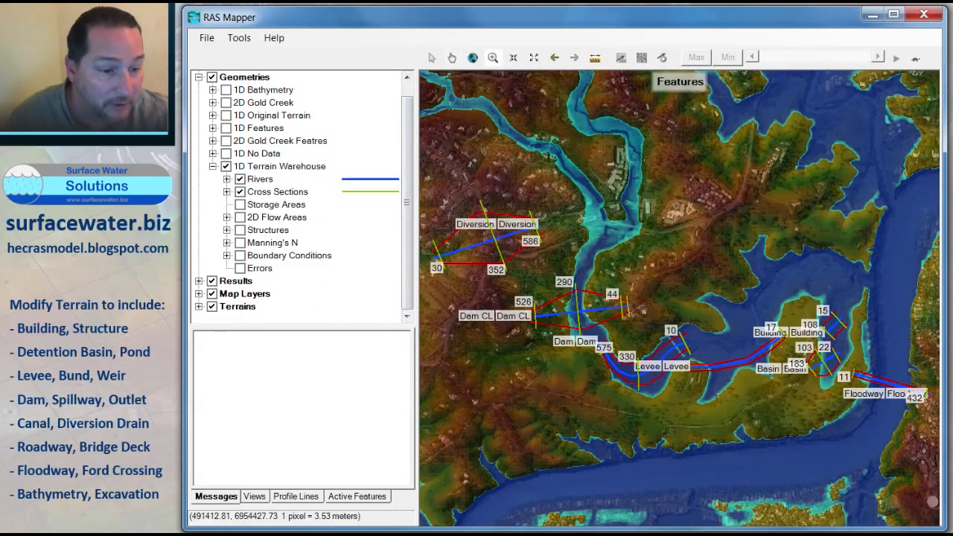
drag(664, 358, 735, 389)
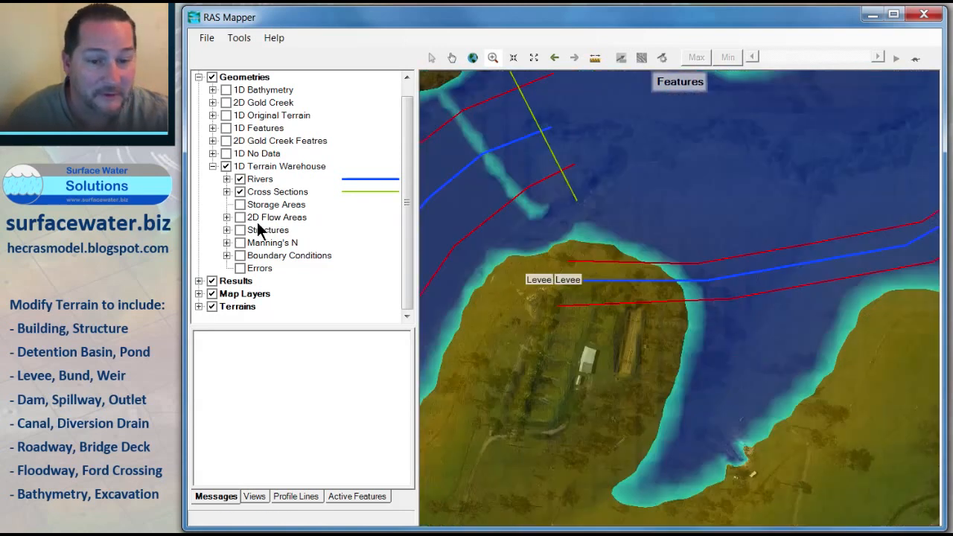
right_click(258, 189)
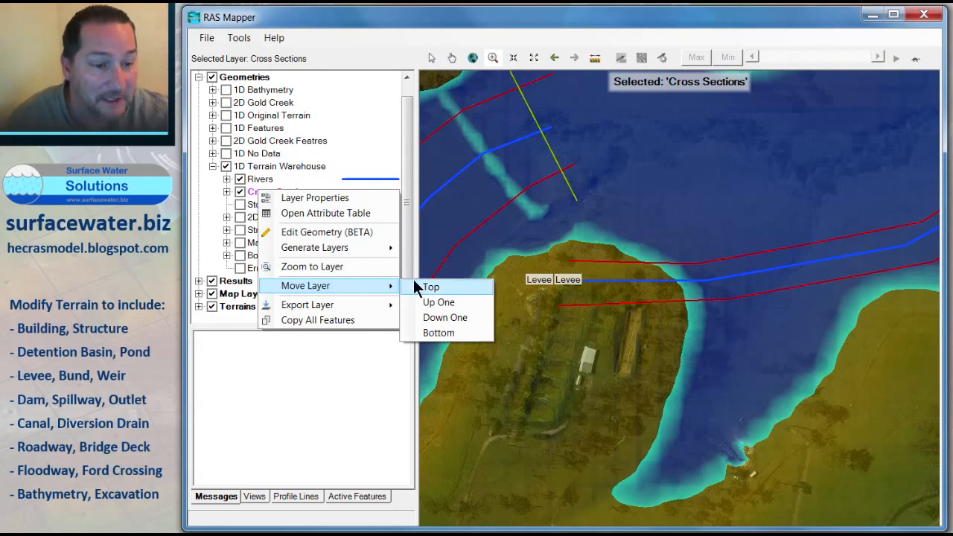
click(315, 232)
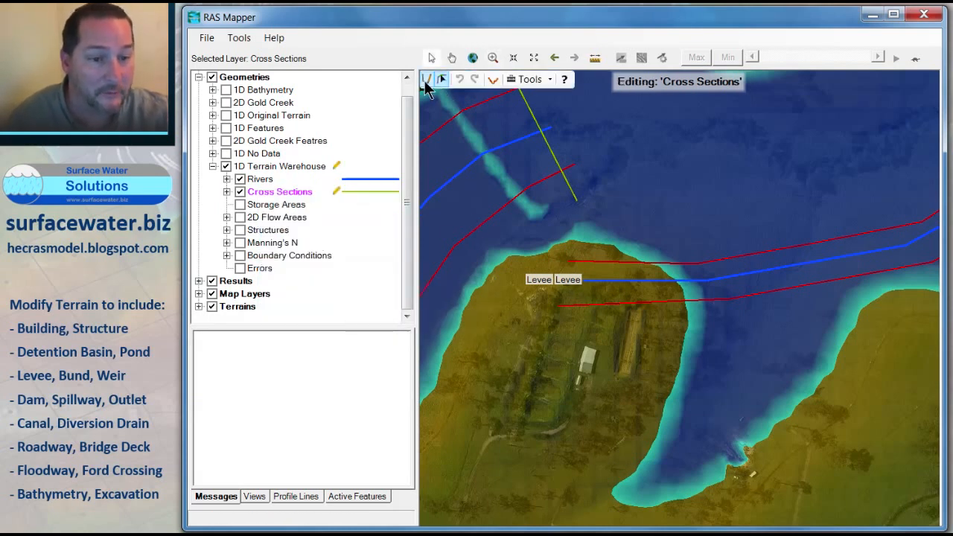
click(427, 81)
click(592, 251)
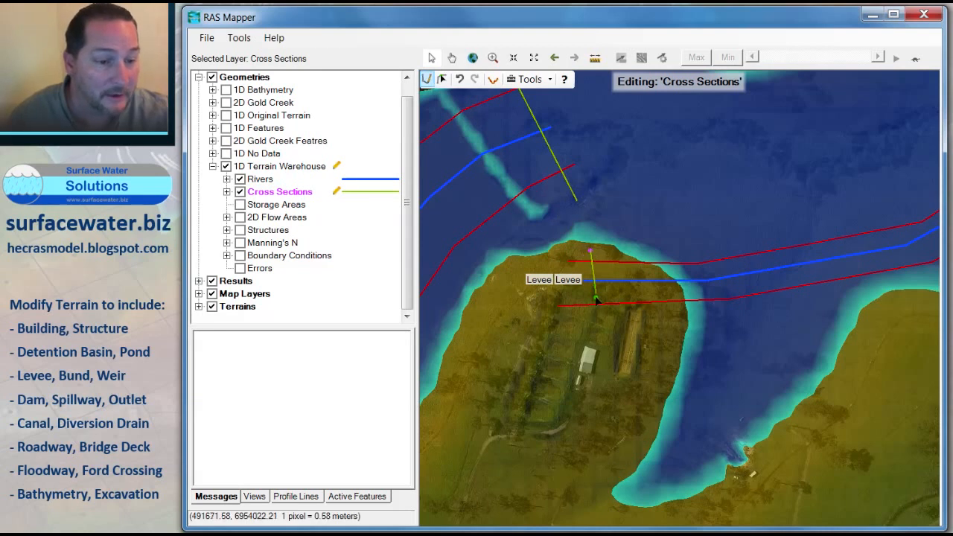
double_click(594, 316)
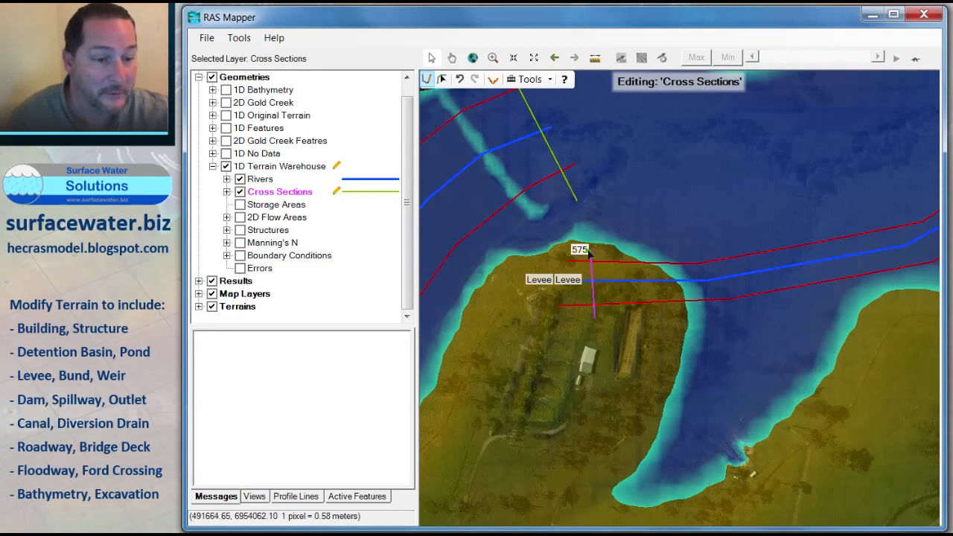
Step: Stop editing, save the geometry changes and close RAS Mapper
right_click(259, 195)
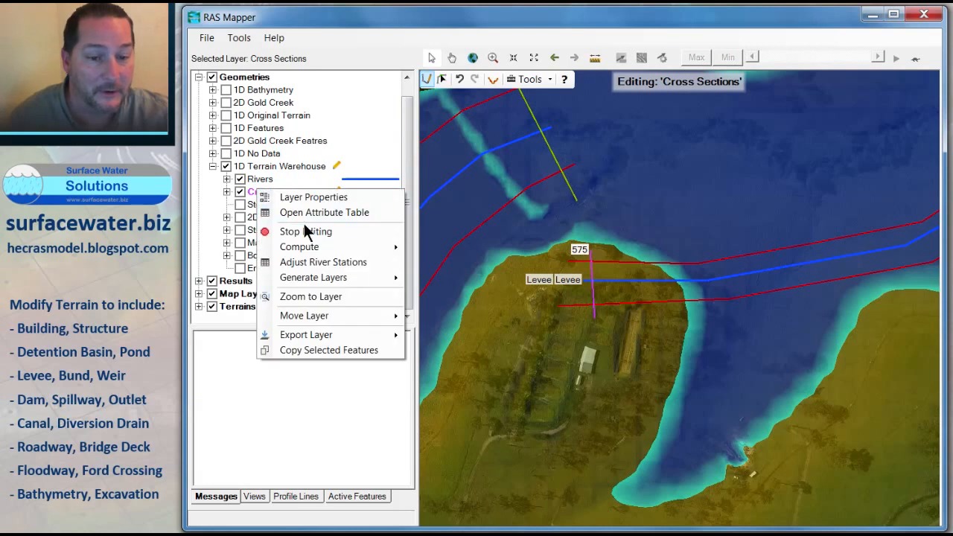
click(305, 227)
click(378, 298)
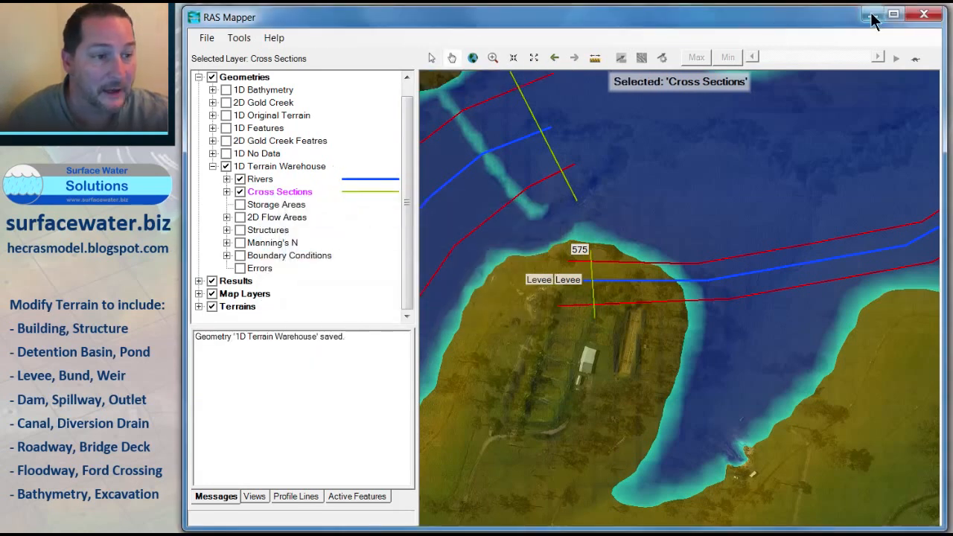
click(926, 16)
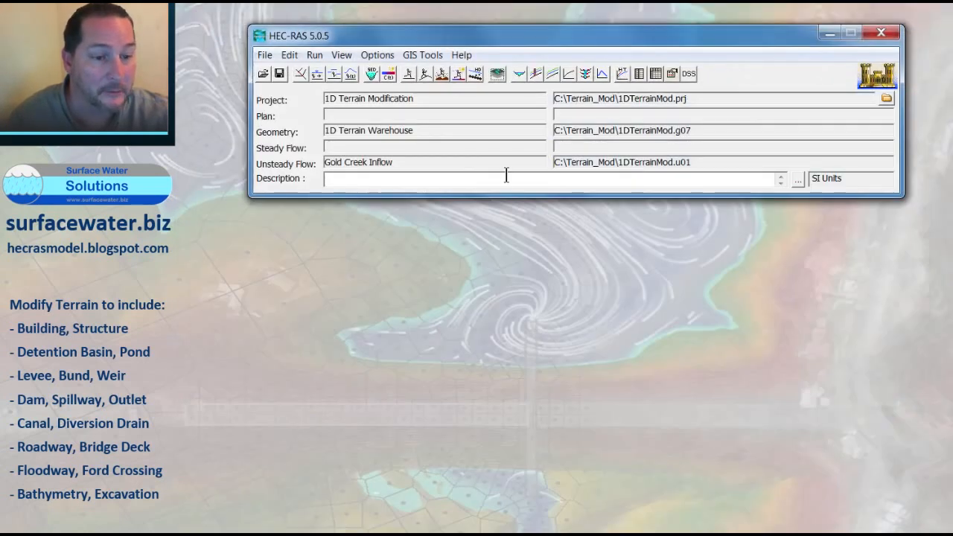
Step: Reopen the geometric data and open the Levee cross section 575 editor to review its station-elevation points
click(300, 74)
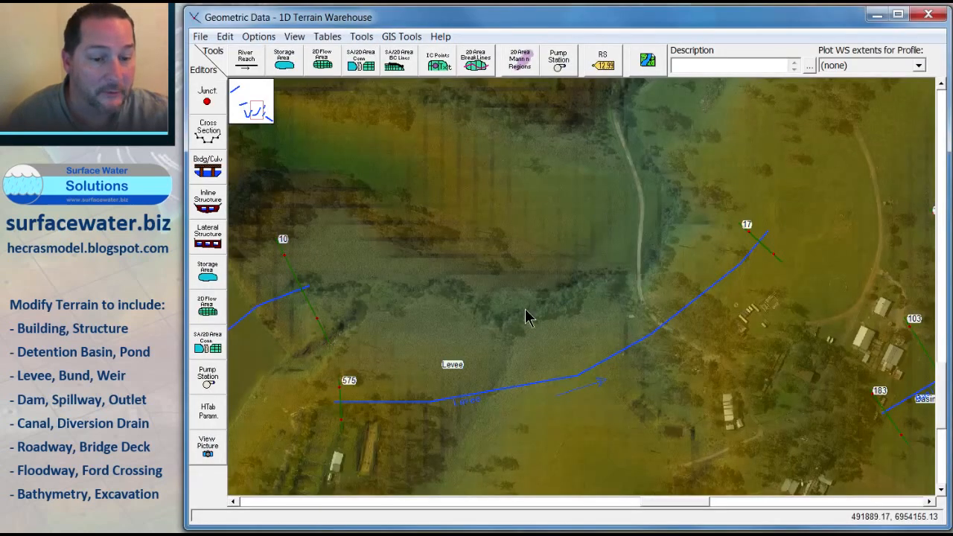
right_click(339, 401)
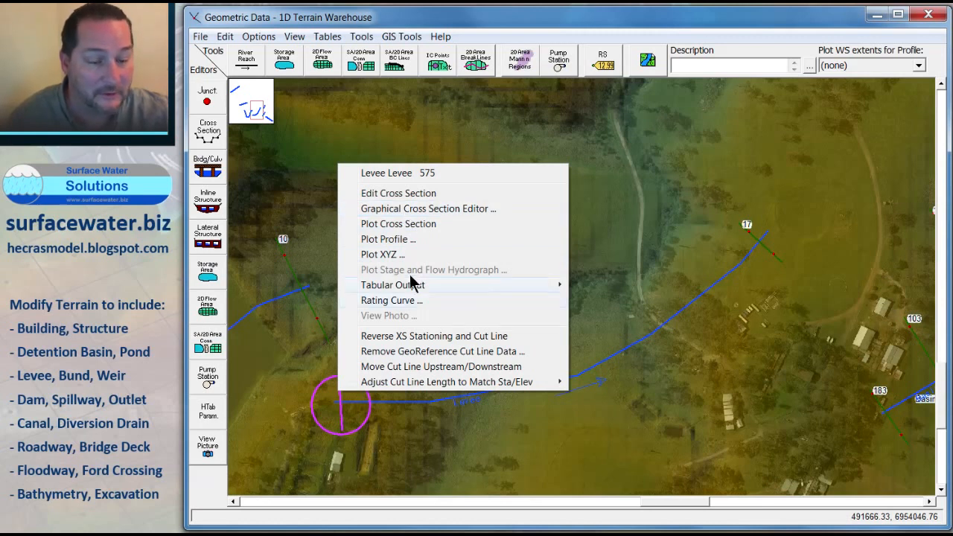
click(391, 194)
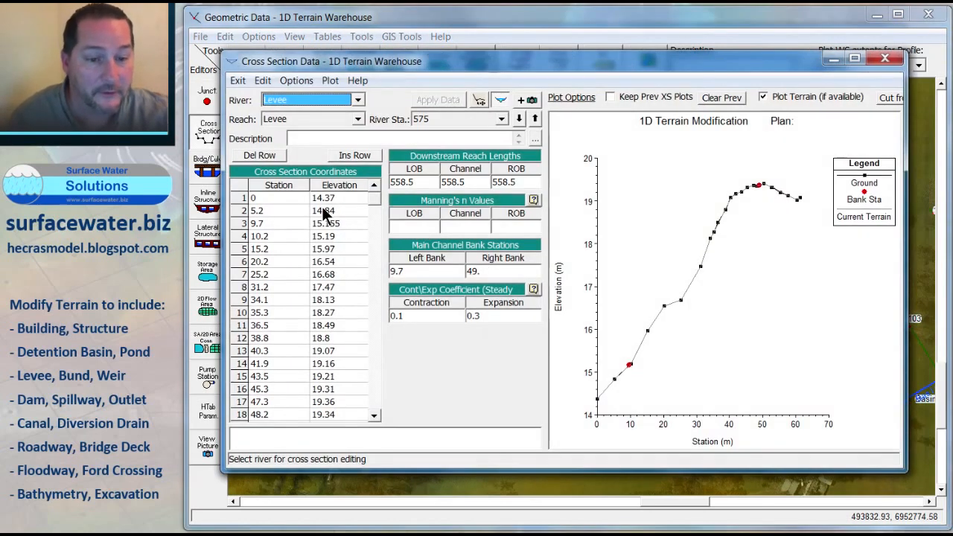
scroll(375, 201, down, 3)
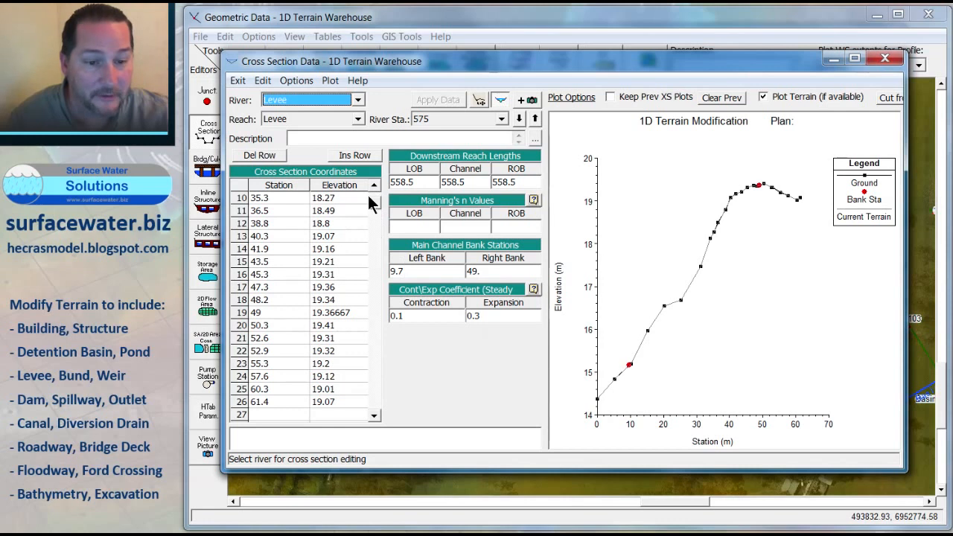
click(373, 186)
click(373, 185)
click(374, 185)
click(373, 185)
click(373, 185)
click(373, 185)
click(373, 185)
click(373, 185)
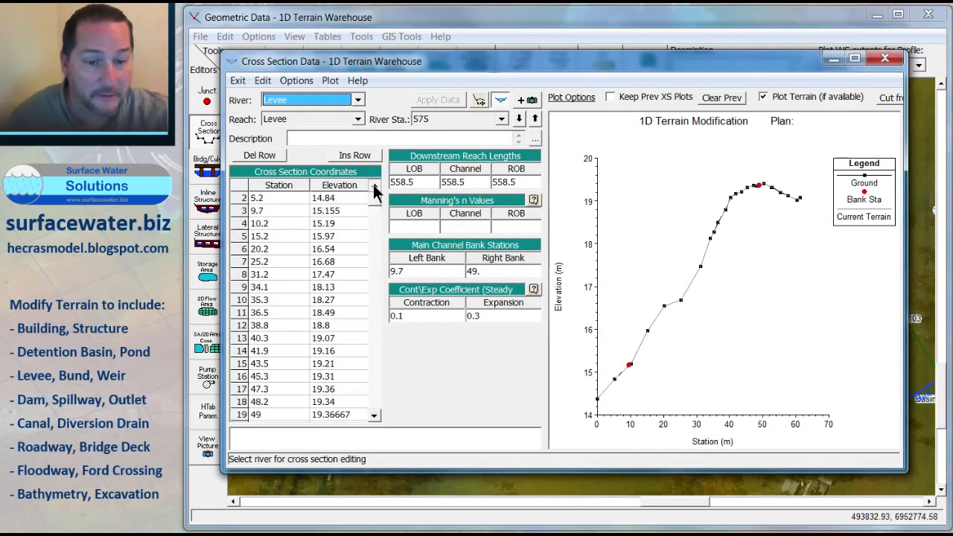
click(373, 186)
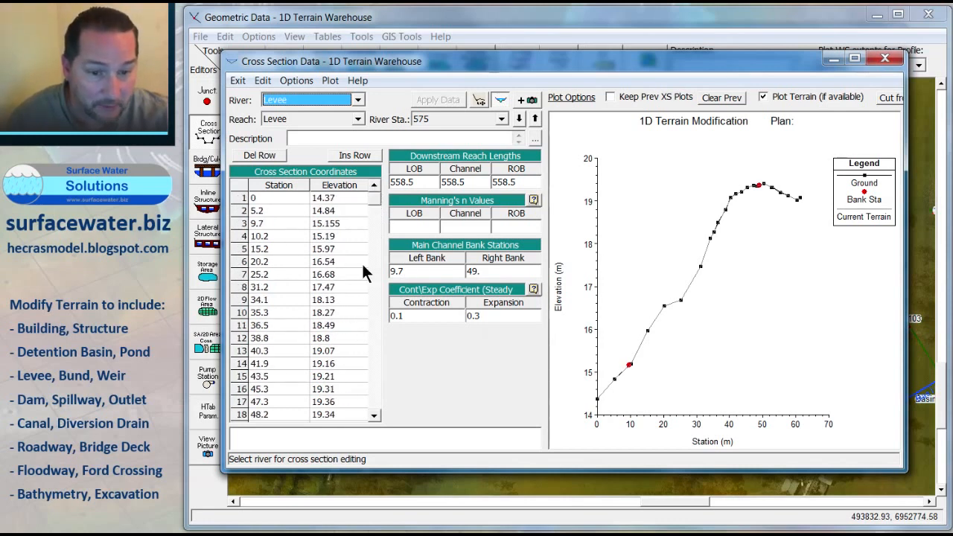
Step: Remove the points between bank stations 9.7 and 49, leaving two blank rows for new levee points
drag(275, 235, 333, 263)
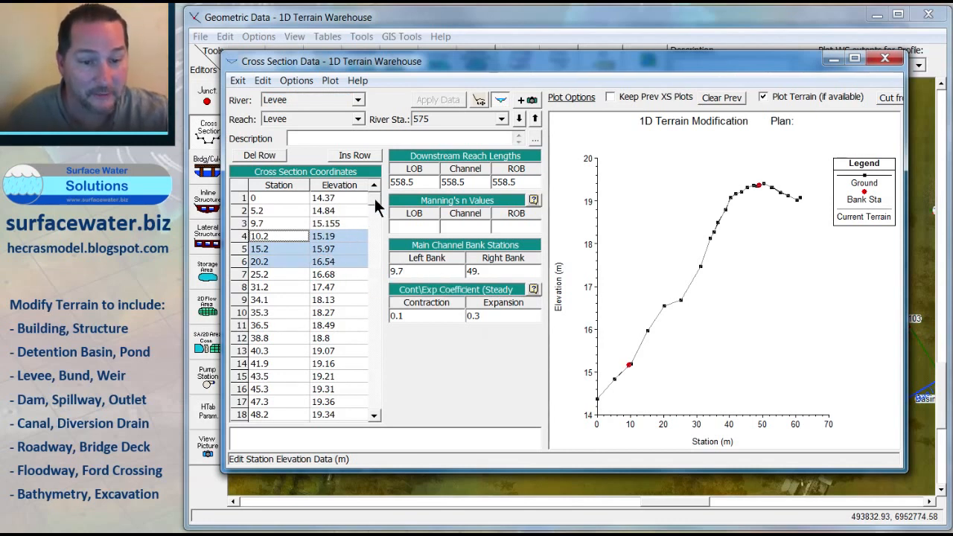
scroll(374, 197, down, 4)
drag(328, 198, 334, 274)
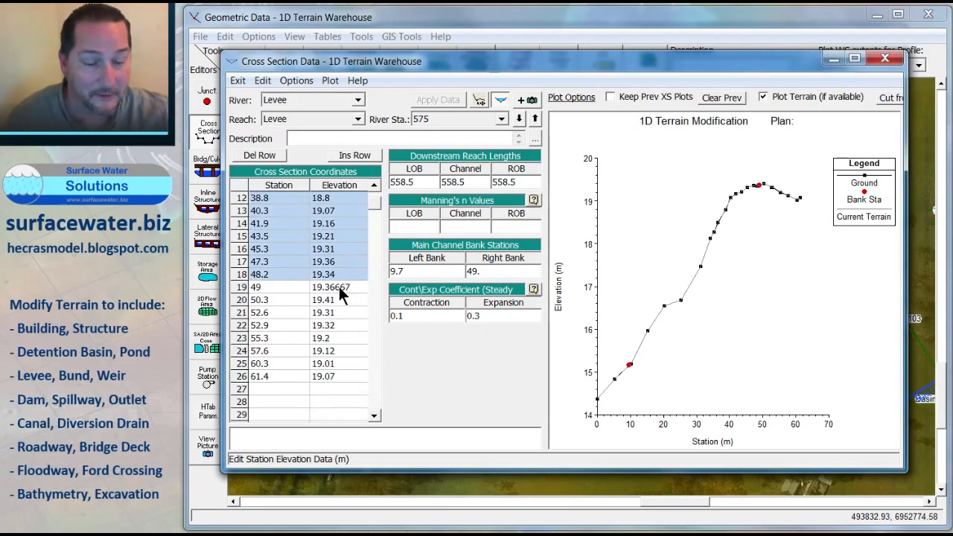
key(Delete)
drag(297, 287, 344, 382)
key(ctrl+c)
key(Delete)
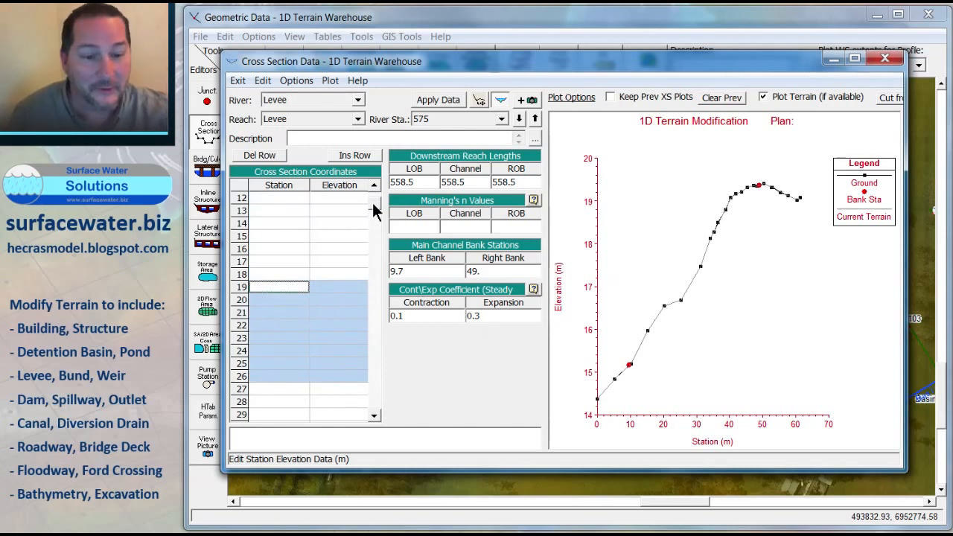
scroll(358, 201, up, 4)
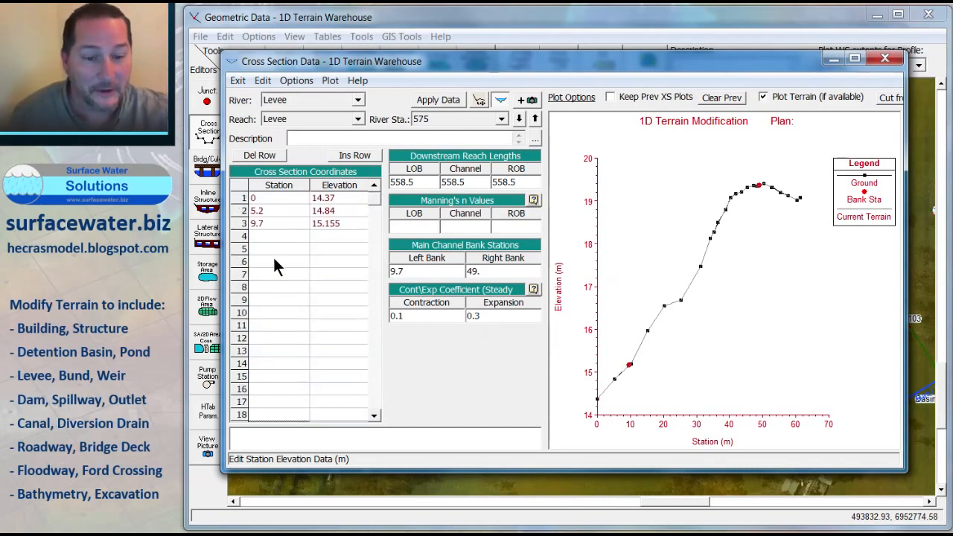
drag(273, 257, 343, 344)
key(ctrl+v)
Step: Add levee crest points at stations 20 and 40 with elevation 25 m to cross section 575 and apply the data
click(303, 237)
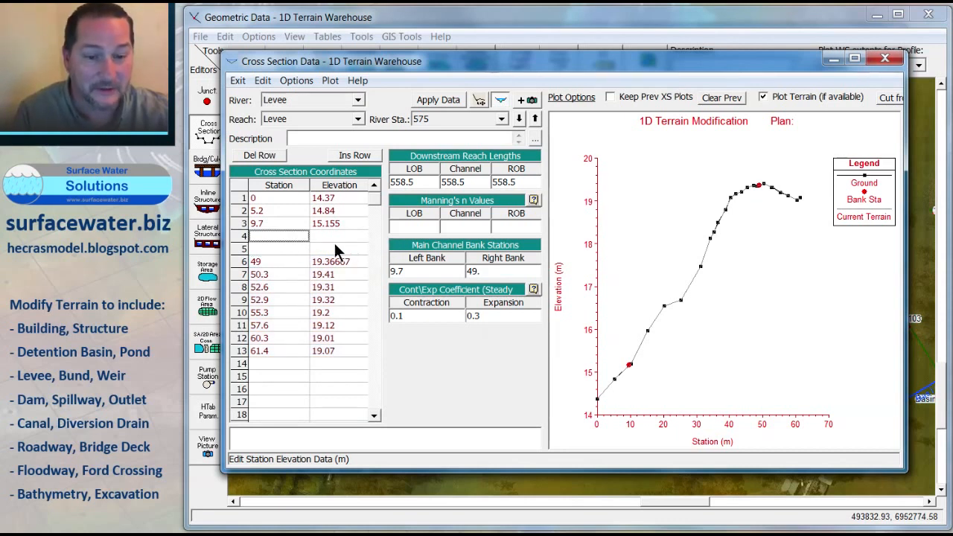
text(1)
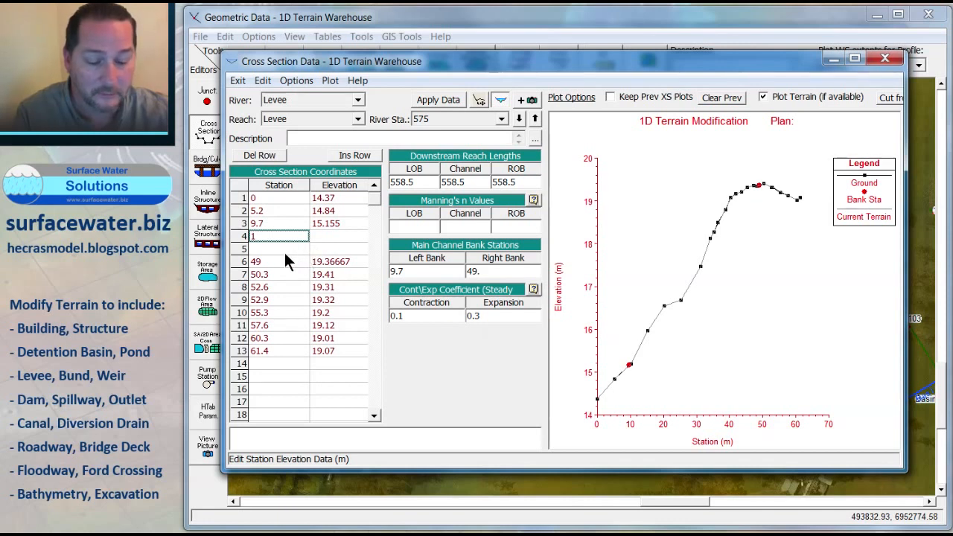
text(0)
key(Return)
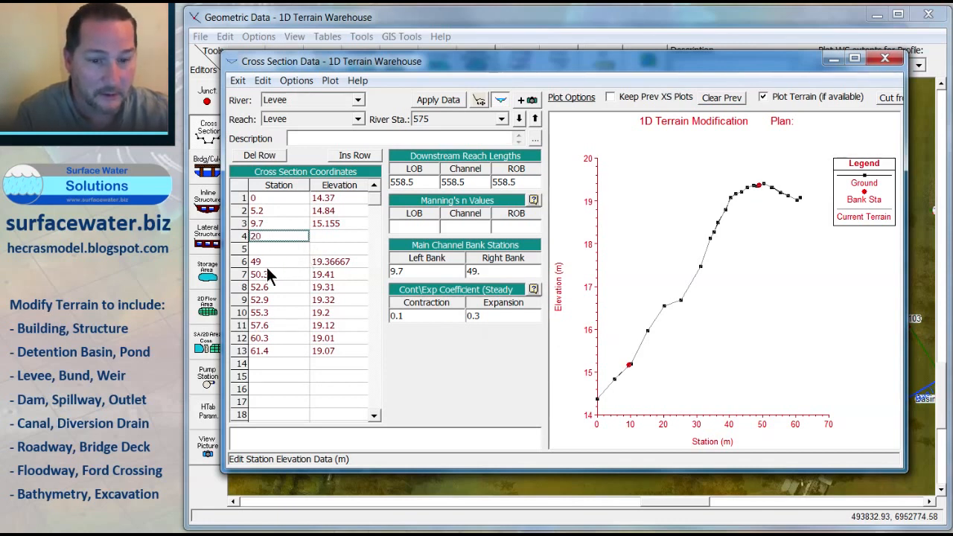
text(40)
click(325, 236)
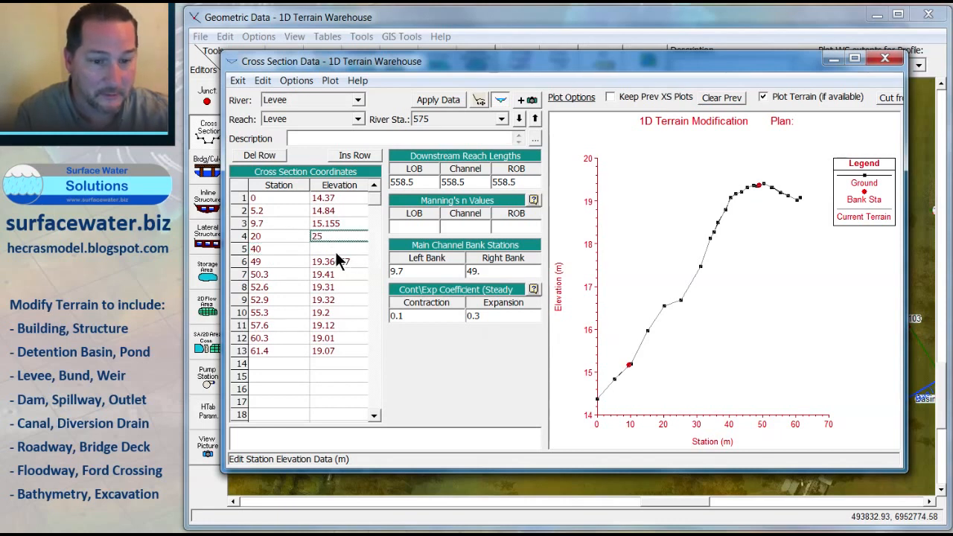
key(BackSpace)
key(BackSpace)
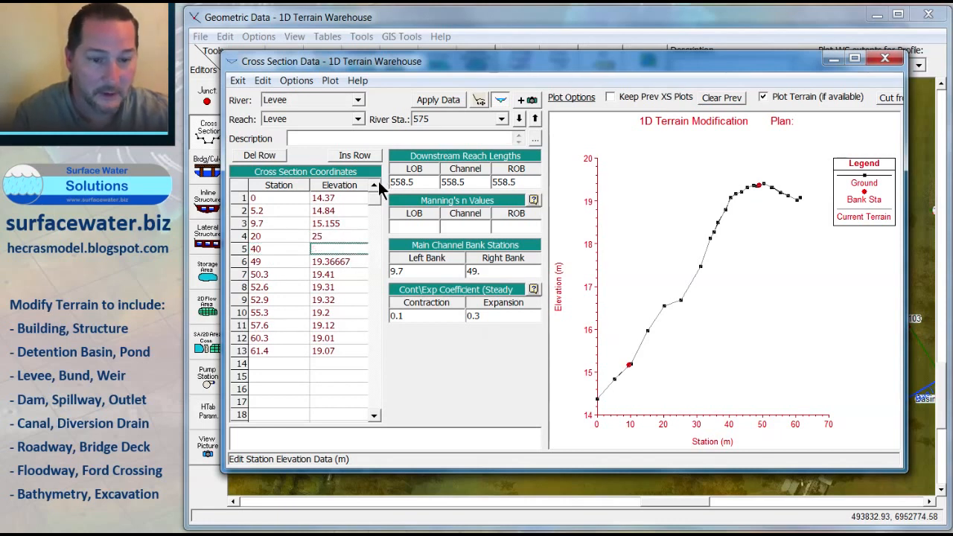
text(25)
click(439, 102)
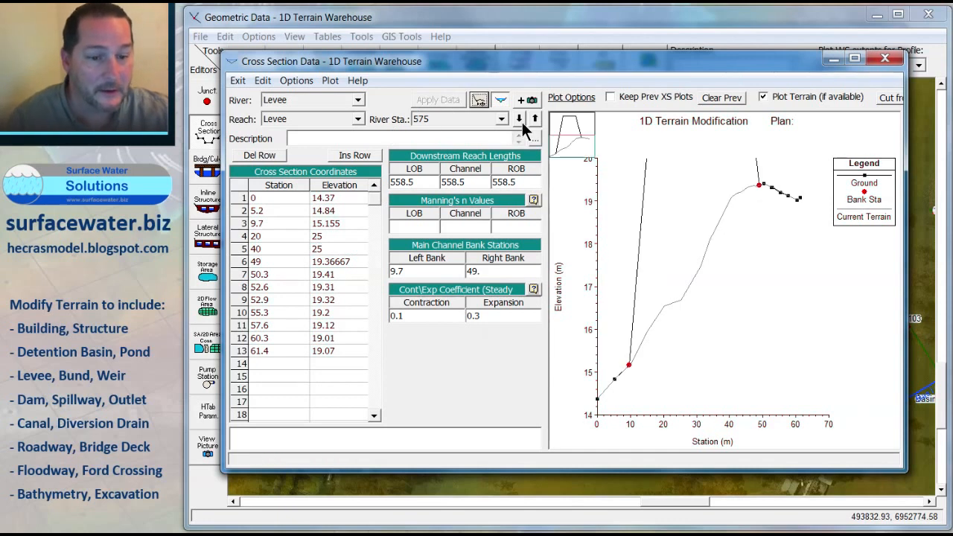
Step: Move to Levee cross section 17 and remove the points between its bank stations, leaving two blank rows
click(520, 121)
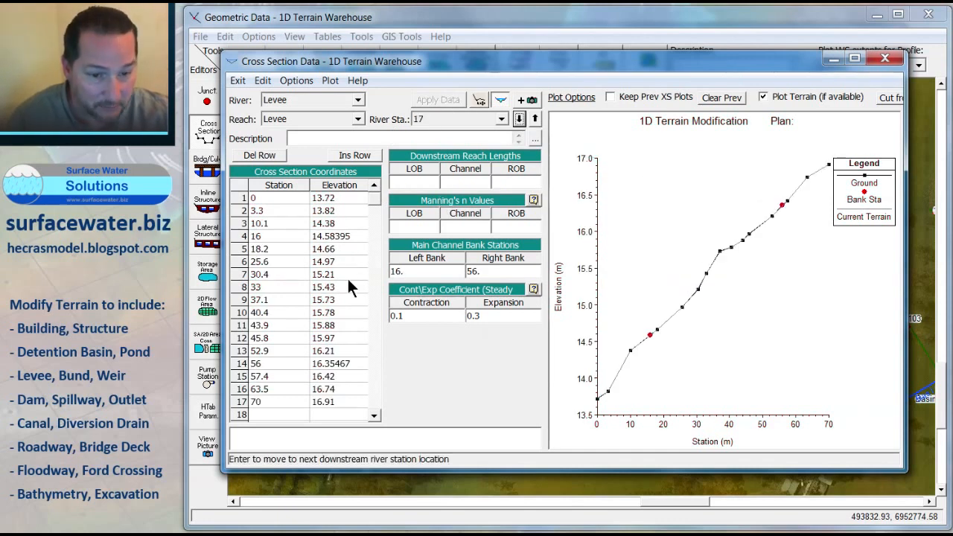
drag(270, 252, 329, 411)
key(ctrl+c)
key(Delete)
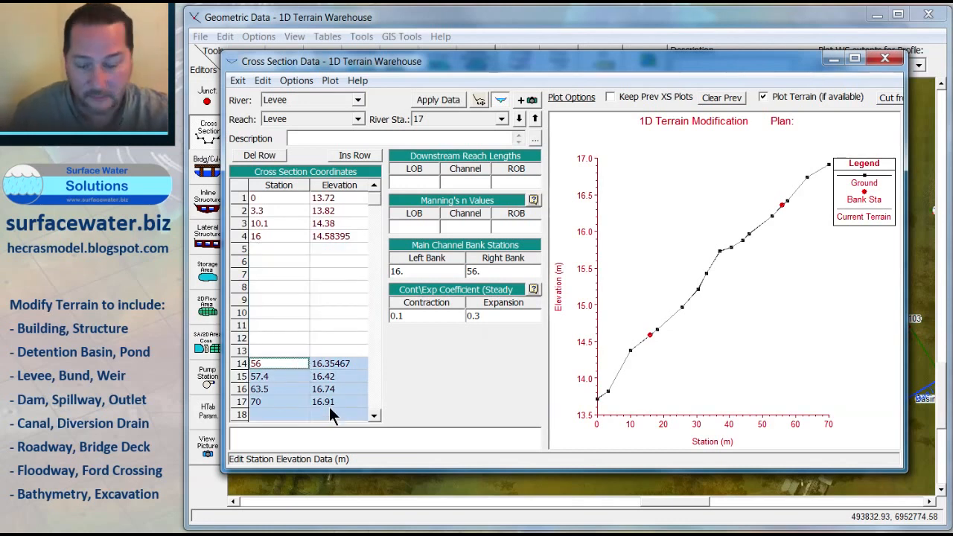
key(Delete)
drag(291, 280, 359, 359)
key(ctrl+v)
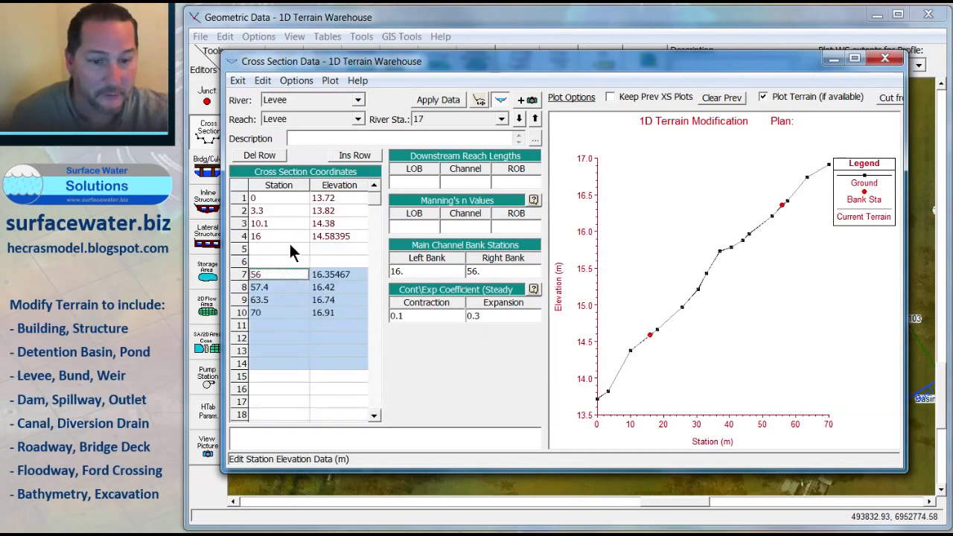
Step: Add levee points at stations 25 and 45 with elevation 25 m and apply the data
click(289, 248)
text(25)
key(Return)
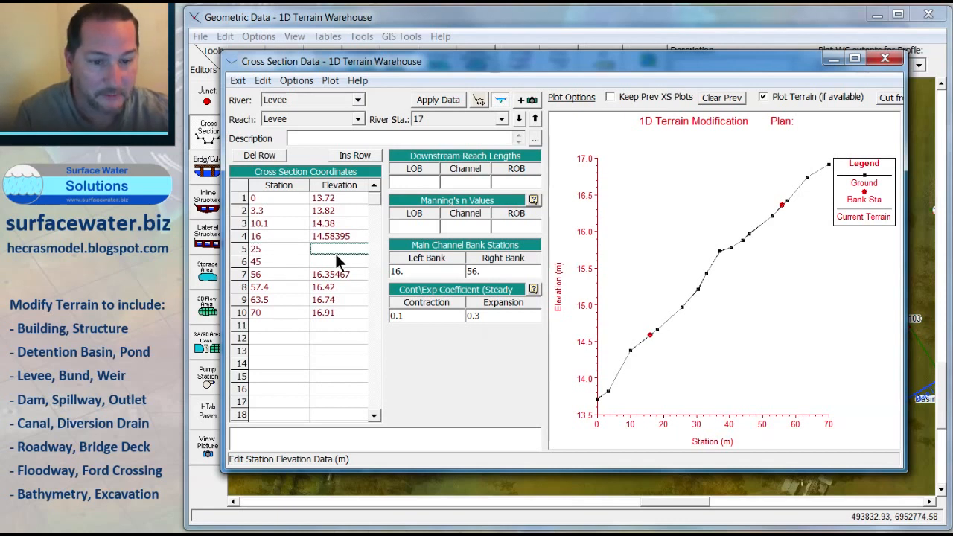
text(25)
key(Return)
text(25)
click(438, 101)
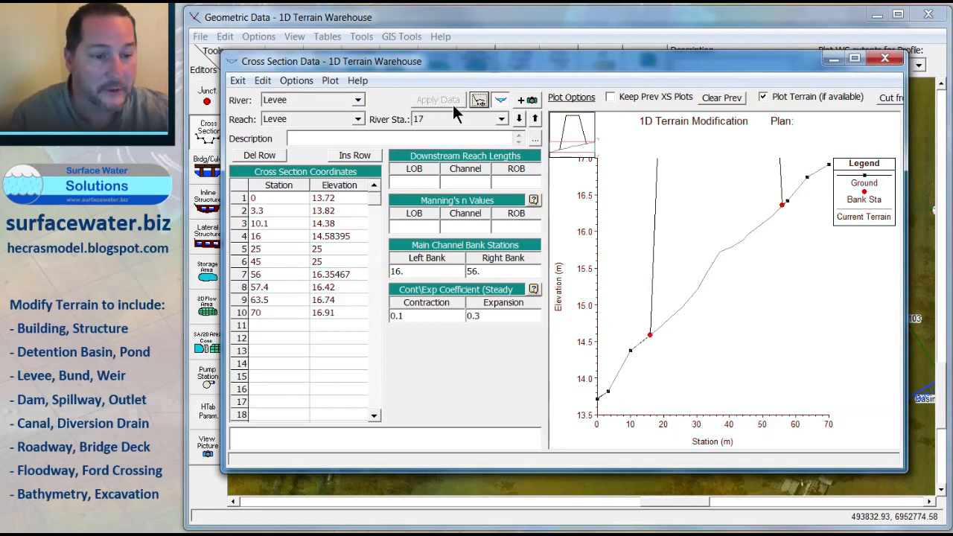
Step: Close the cross section editor and open Dam cross section 575 for editing from the map
click(519, 120)
click(519, 120)
click(519, 120)
click(519, 120)
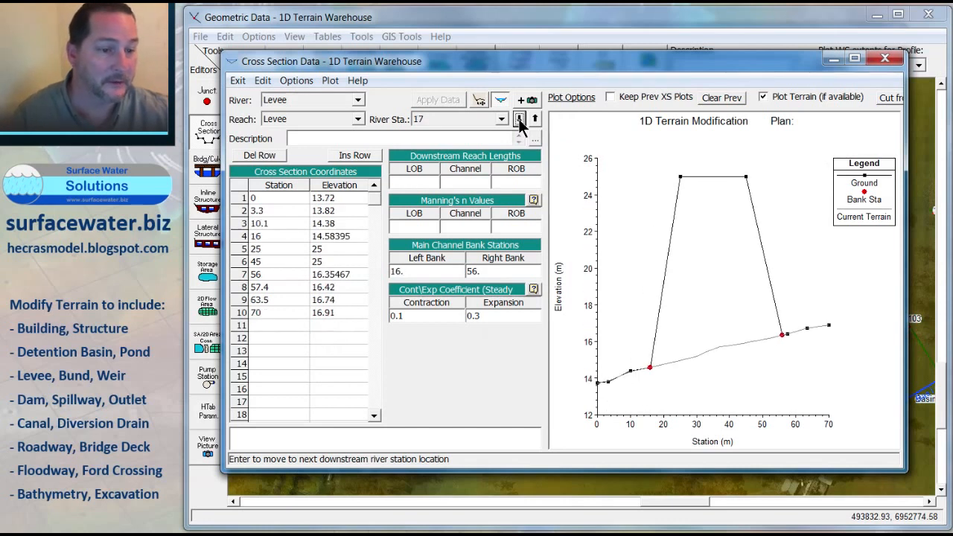
click(519, 120)
click(884, 60)
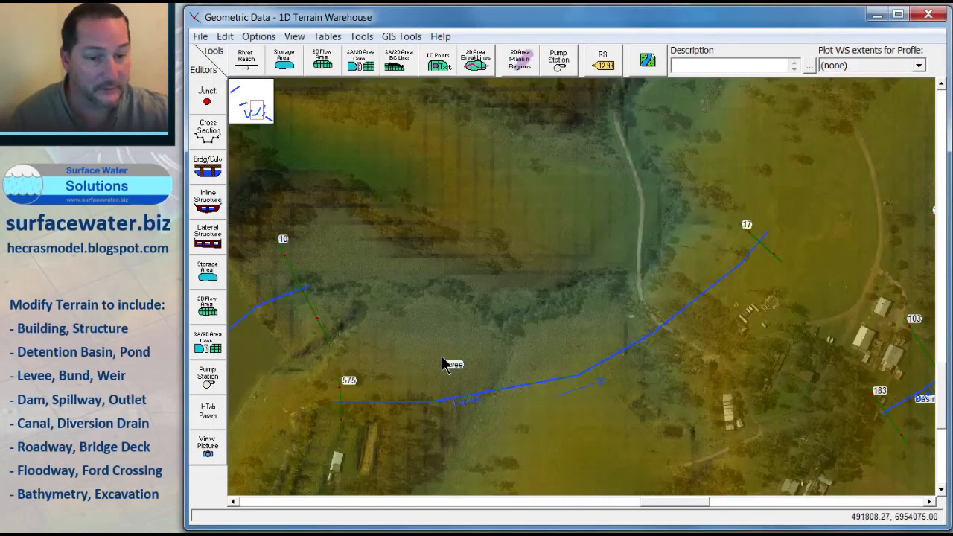
scroll(438, 332, down, 2)
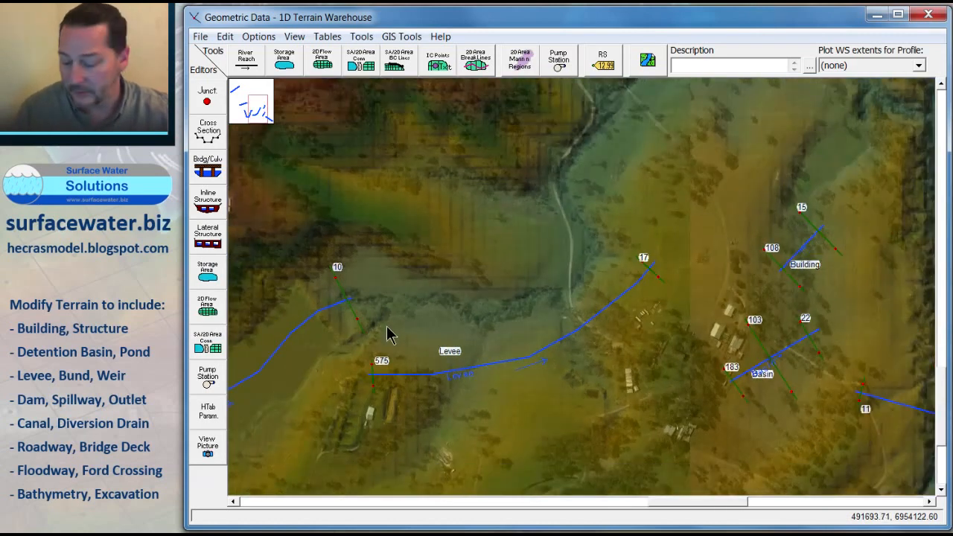
drag(360, 333, 815, 221)
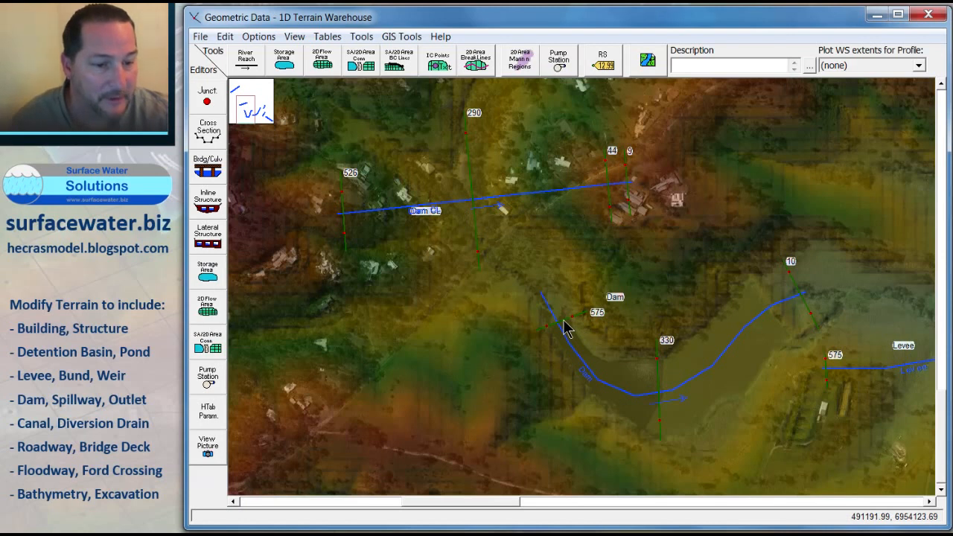
right_click(564, 328)
click(589, 349)
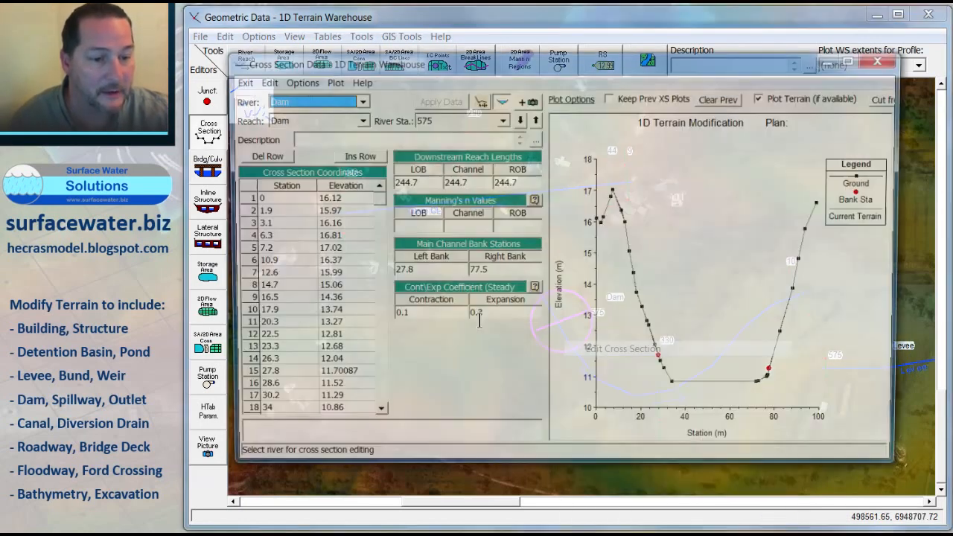
Step: Delete the Dam 575 channel points between bank stations 27.8 and 77.5, leaving three blank rows
scroll(374, 199, down, 3)
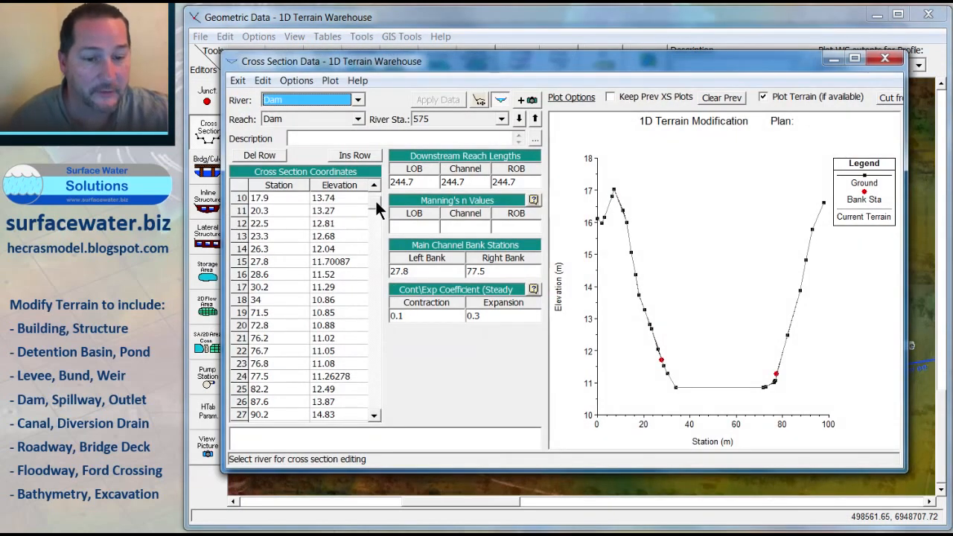
drag(278, 271, 336, 423)
key(ctrl+c)
key(Delete)
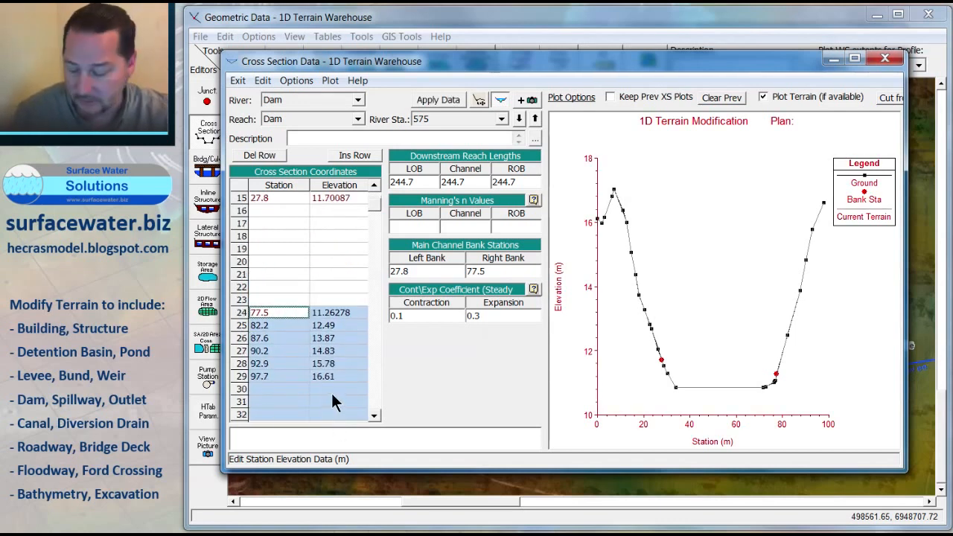
key(Delete)
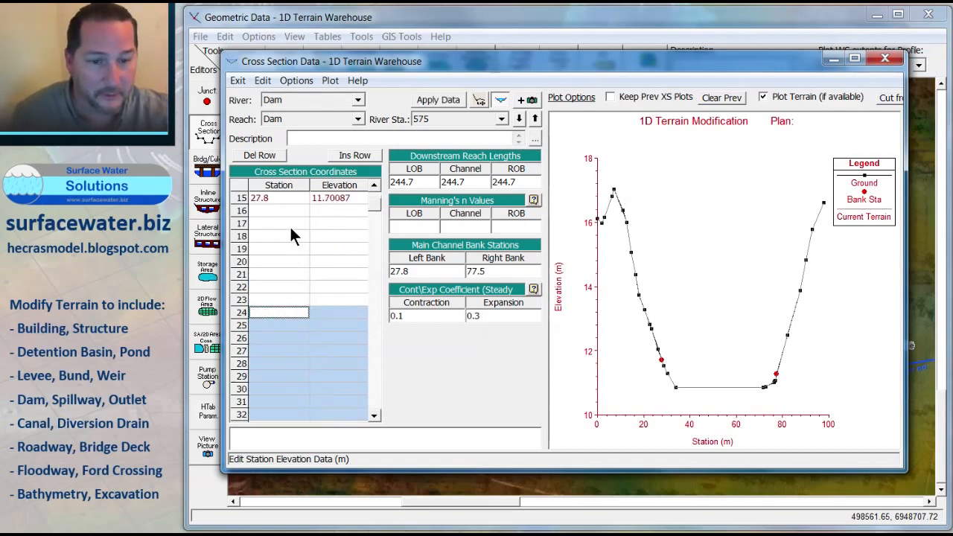
drag(275, 233, 339, 323)
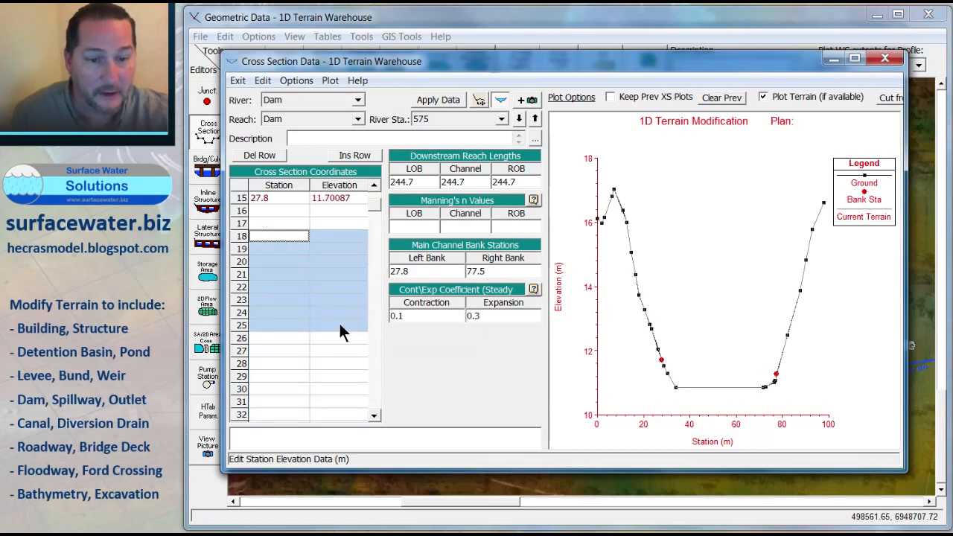
key(ctrl+v)
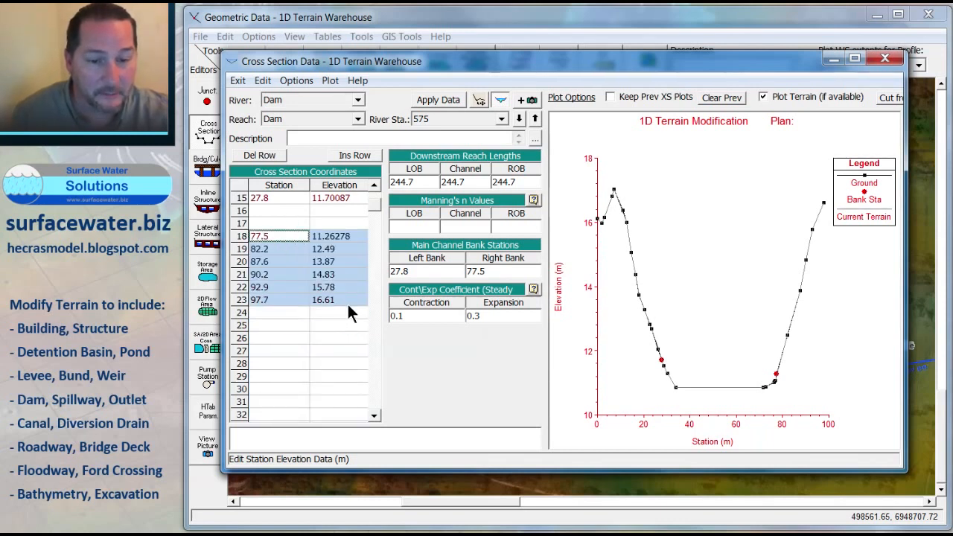
key(Delete)
drag(275, 248, 339, 328)
key(ctrl+v)
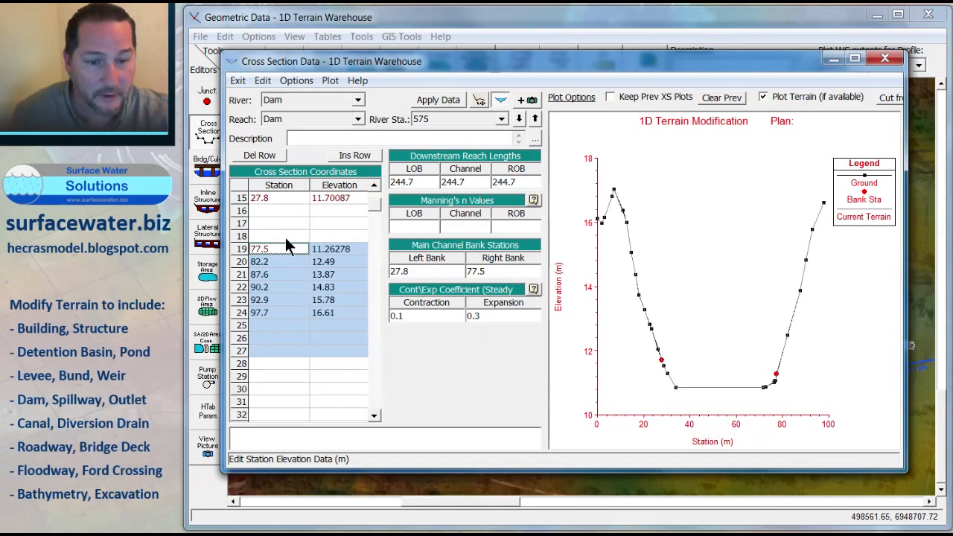
Step: Add channel points at stations 35, 45 and 65 with elevations 10.8, 10 and 10.8 m, and apply the data
click(281, 211)
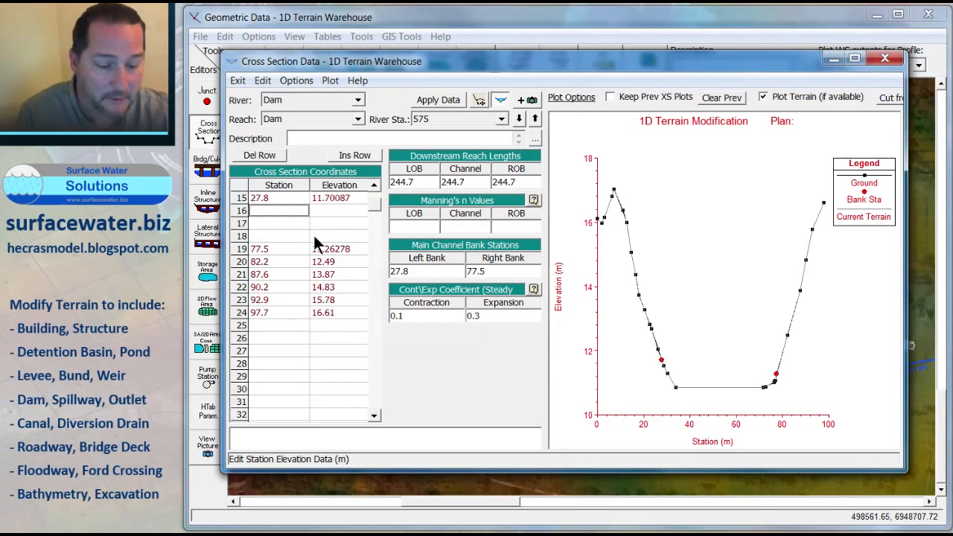
text(35)
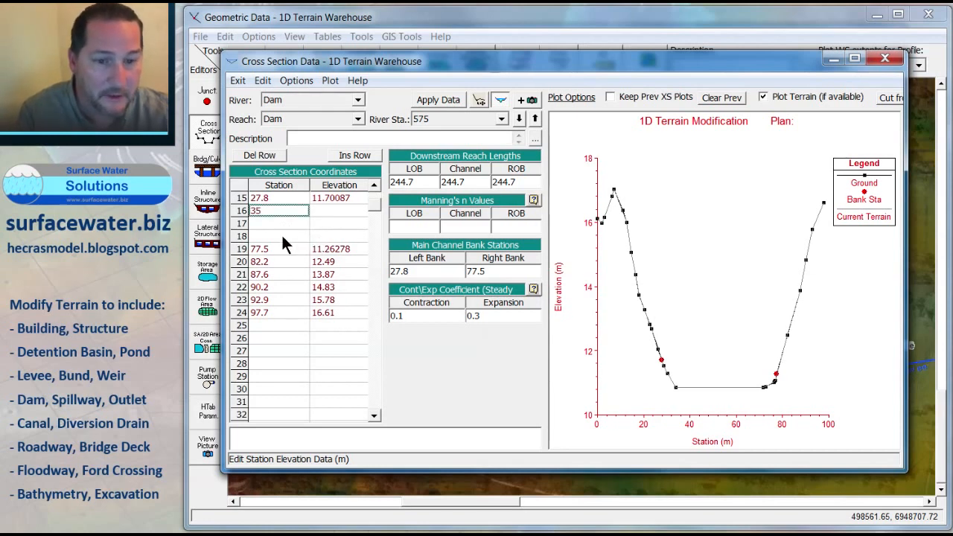
text(65)
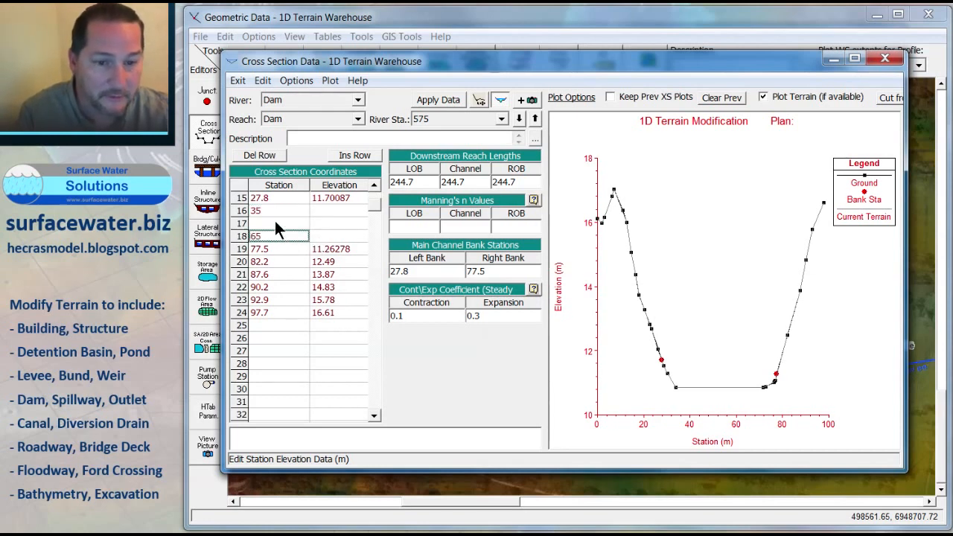
click(275, 223)
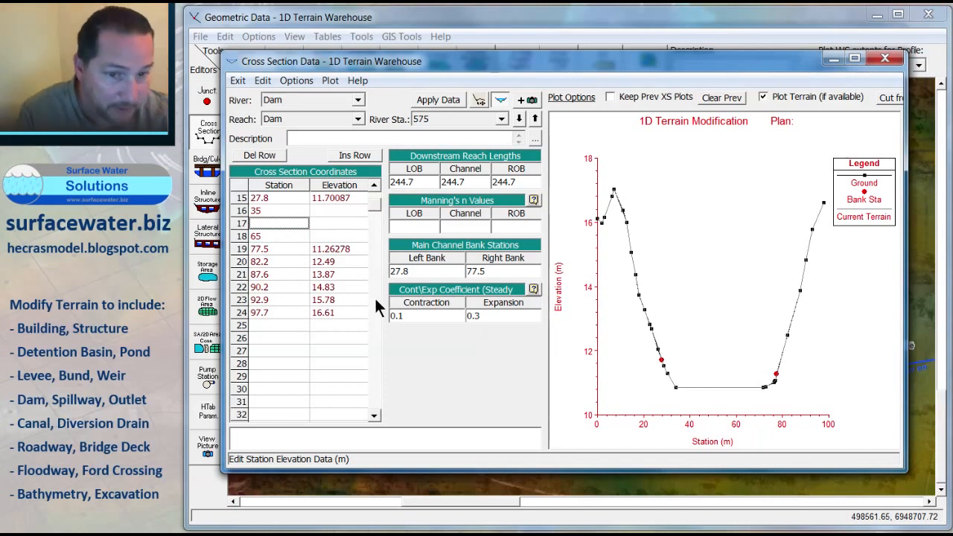
text(45)
click(329, 224)
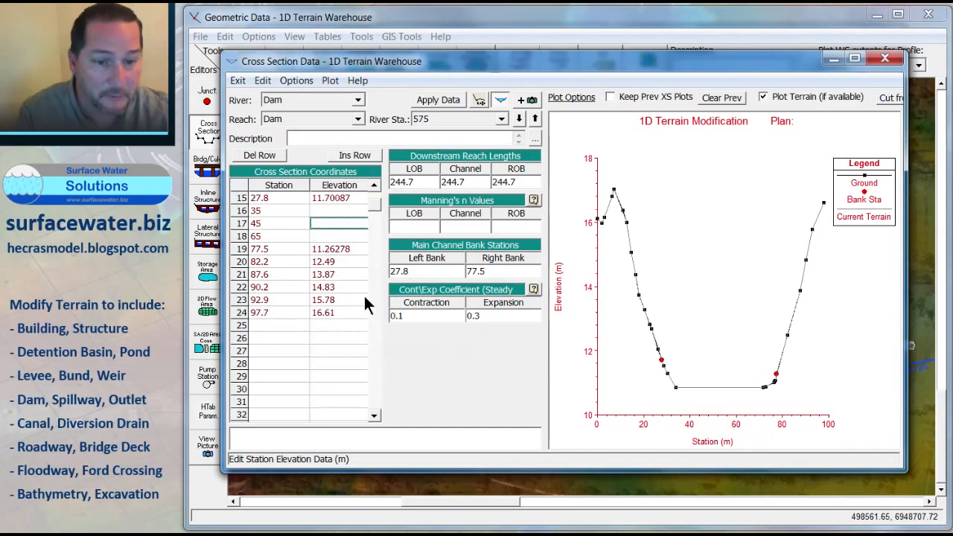
click(330, 209)
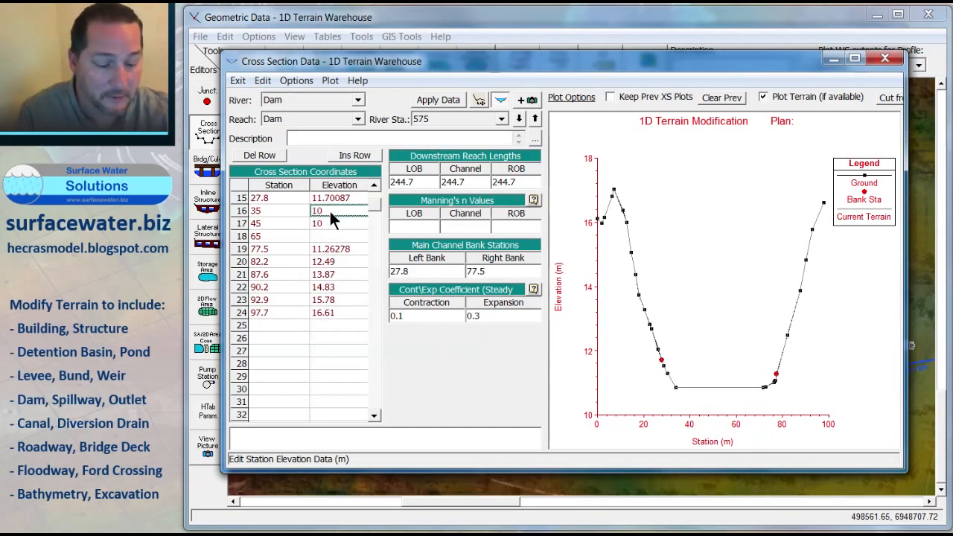
text(10.8)
click(335, 234)
text(10.8)
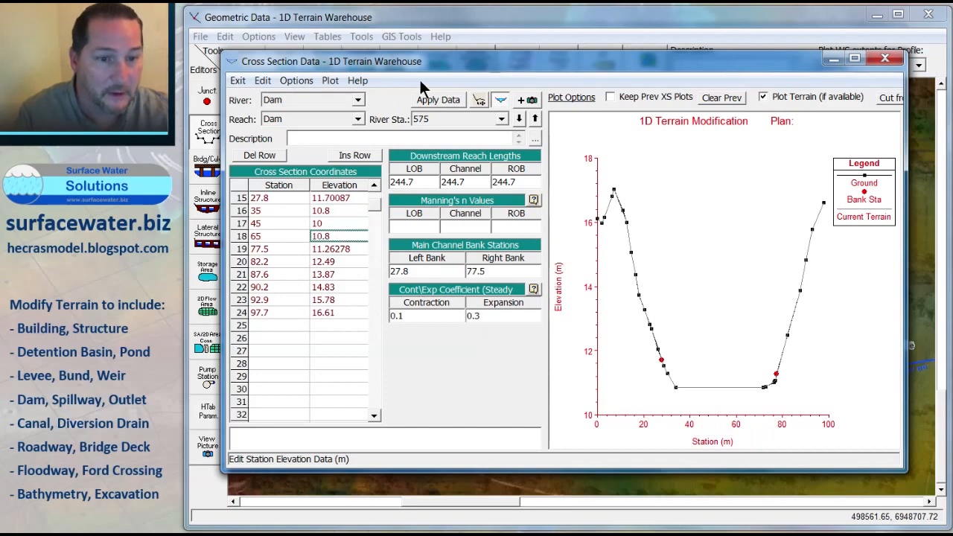
click(429, 99)
Step: Change the station 65 channel point to station 75, apply the data, and step to cross section 330
click(519, 118)
click(536, 118)
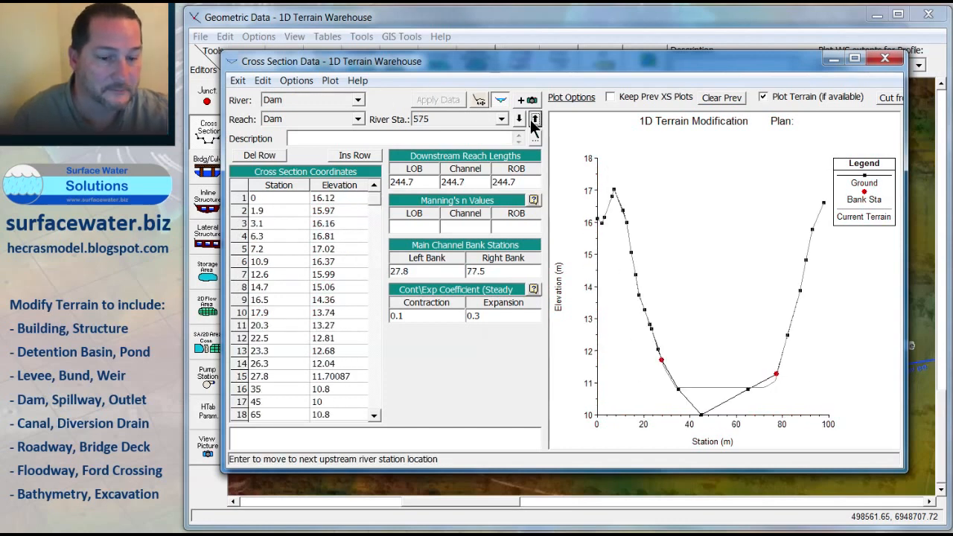
click(272, 417)
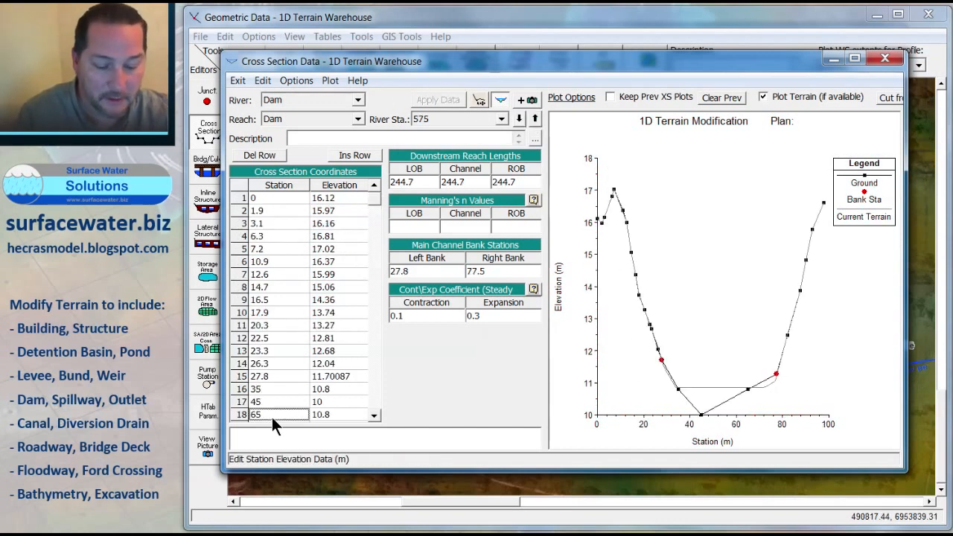
key(Delete)
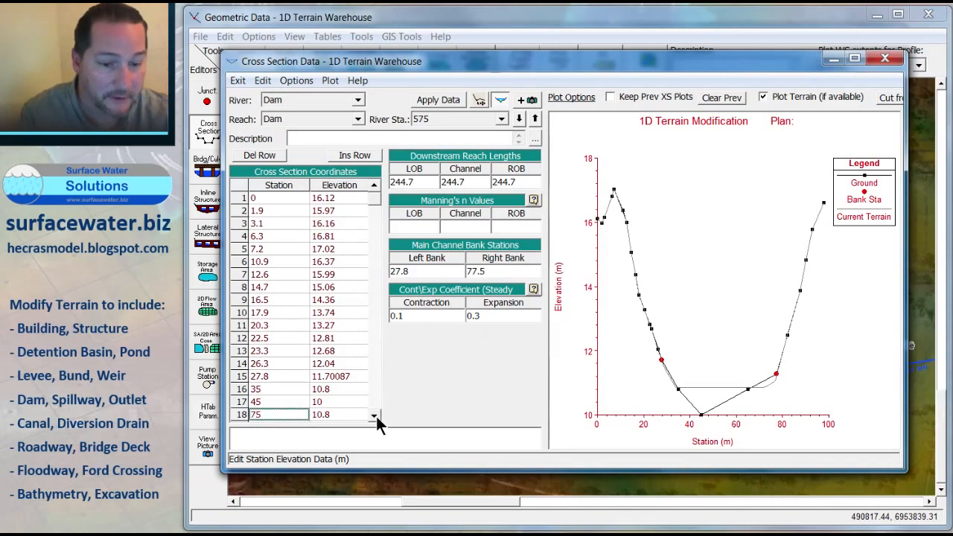
click(374, 415)
click(374, 416)
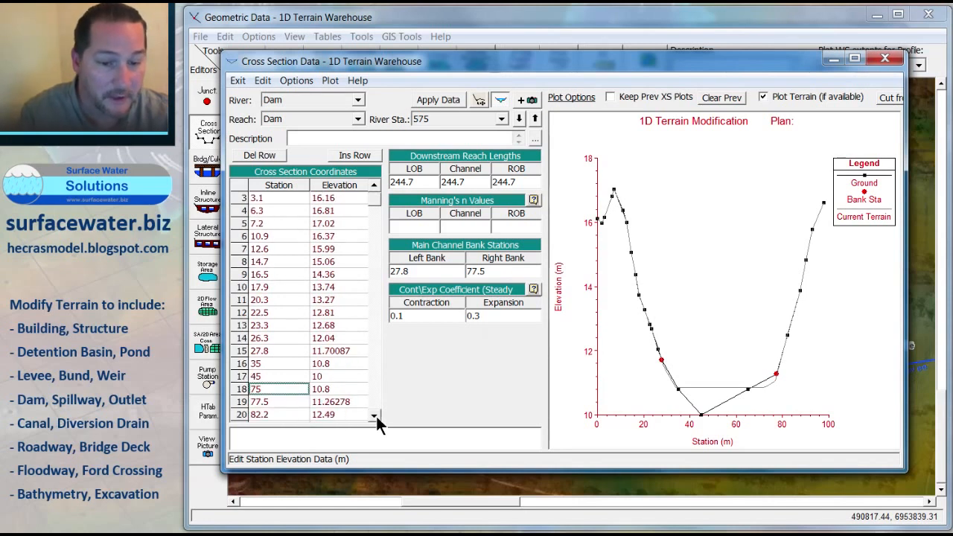
click(446, 100)
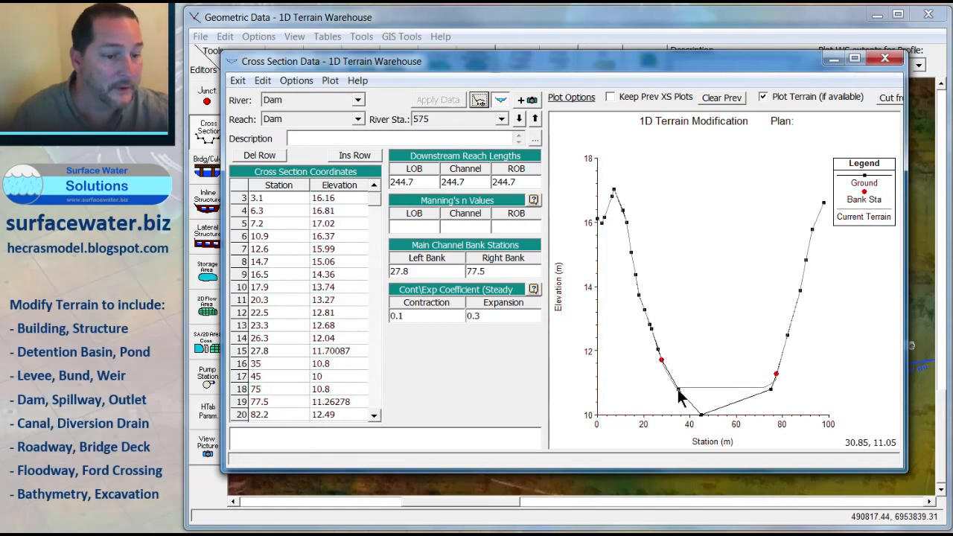
click(519, 119)
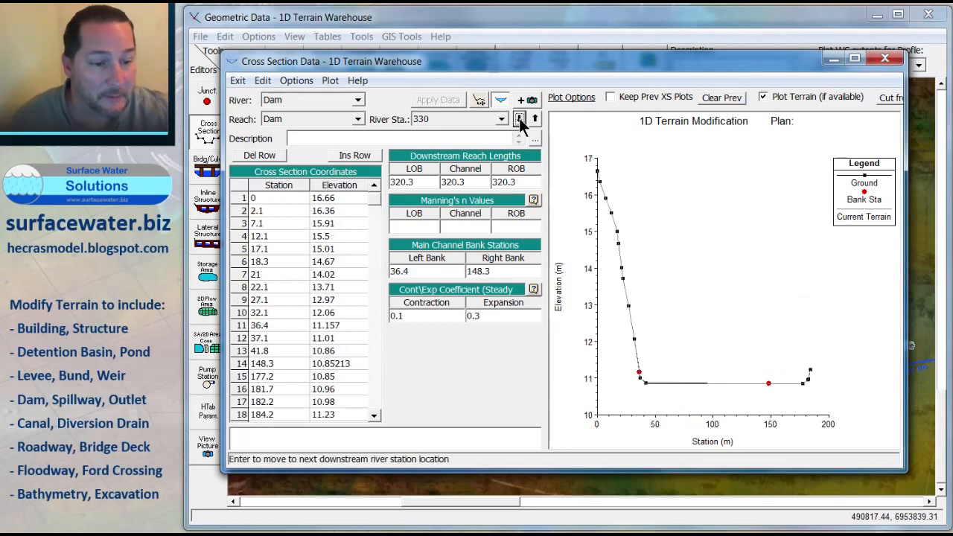
Step: Delete the cross section 330 channel points at stations 37.1 and 41.8, leaving two blank rows
click(374, 416)
click(375, 416)
drag(289, 312, 335, 327)
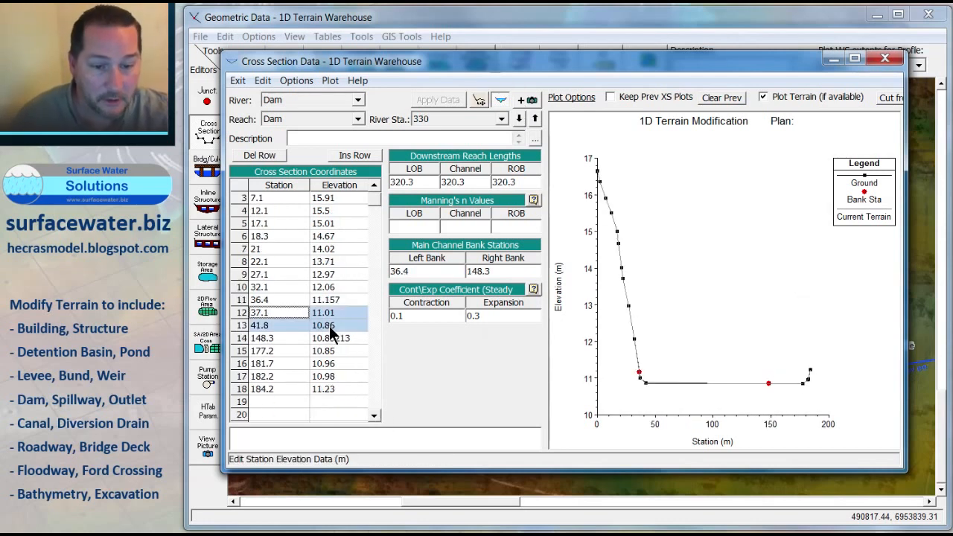
key(Delete)
Step: Fill the blank rows with channel points at stations 50 and 120, both at elevation 7 m, and apply the data
click(287, 310)
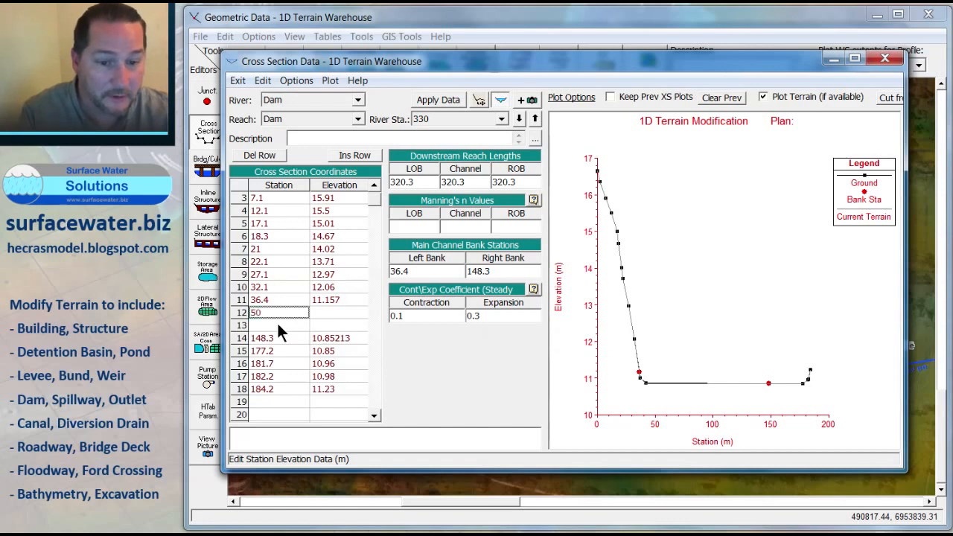
click(278, 325)
text(120)
click(339, 313)
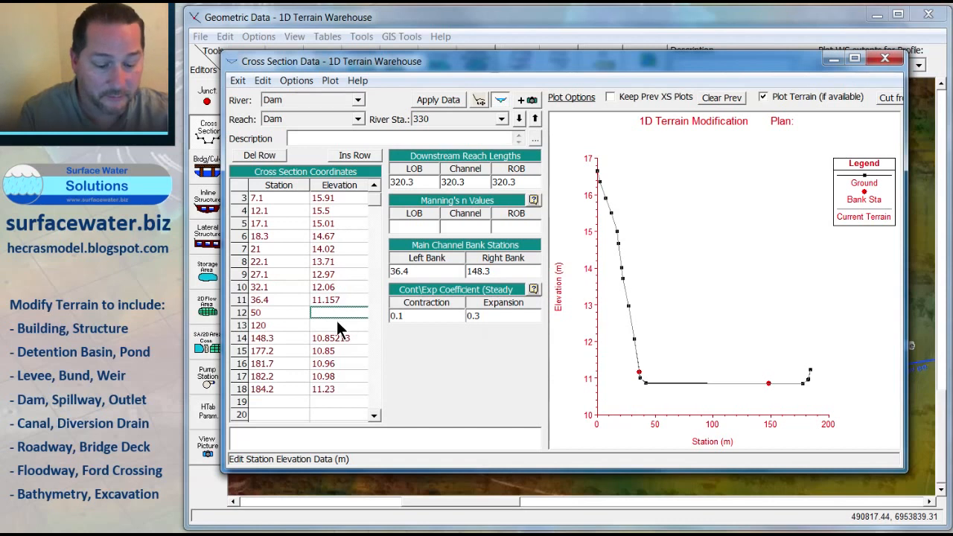
text(7)
click(330, 322)
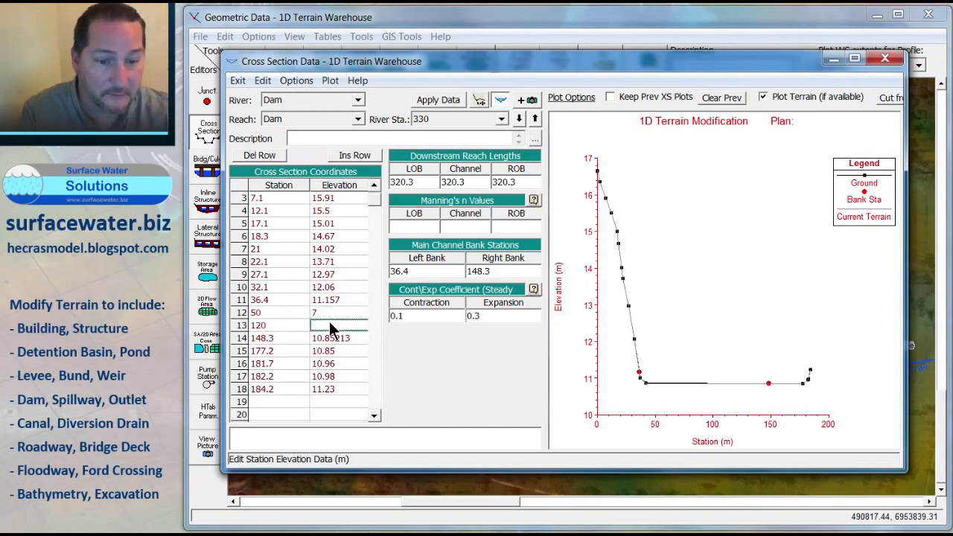
text(7)
click(330, 348)
click(438, 100)
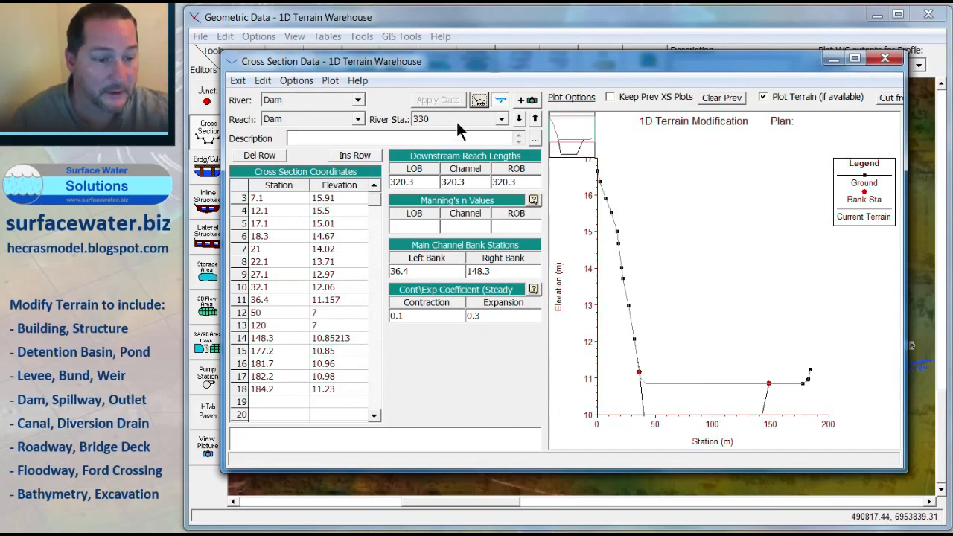
Step: Step to cross section 10, review its station-elevation table, and close the cross section editor
click(521, 119)
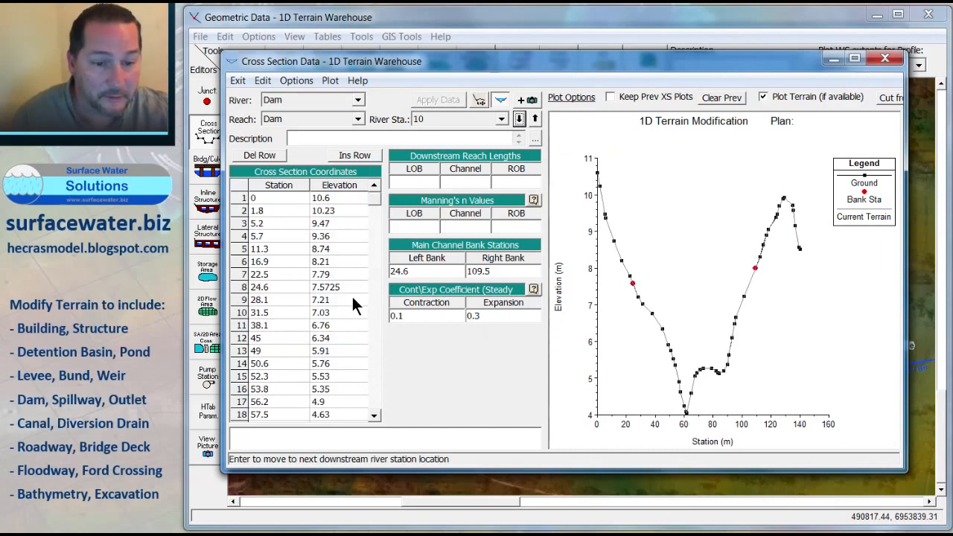
click(374, 417)
click(374, 417)
click(374, 416)
click(374, 416)
click(374, 416)
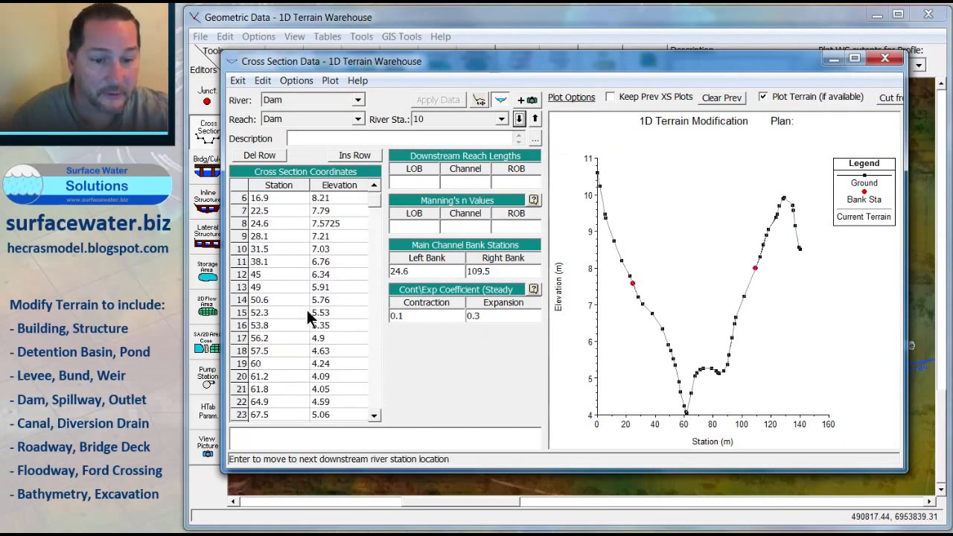
click(278, 227)
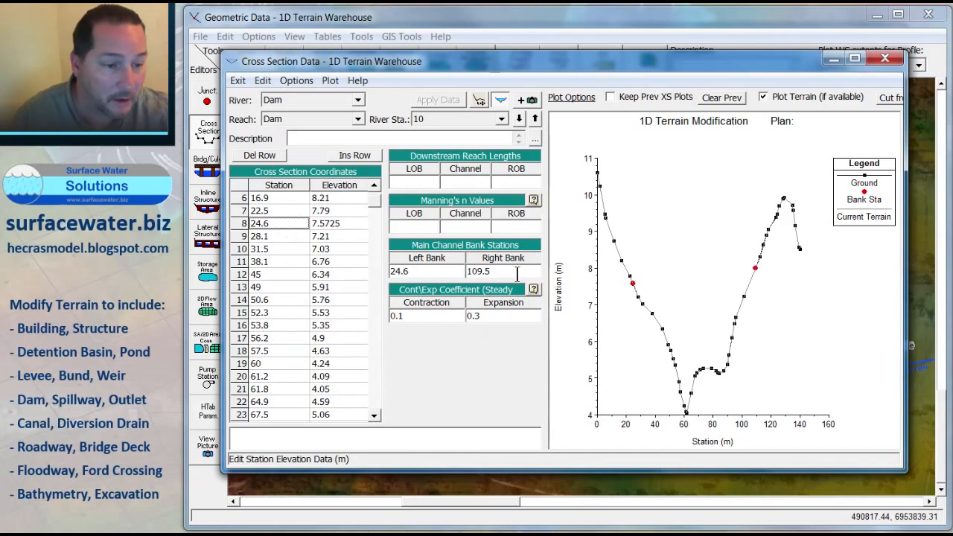
drag(753, 77, 337, 87)
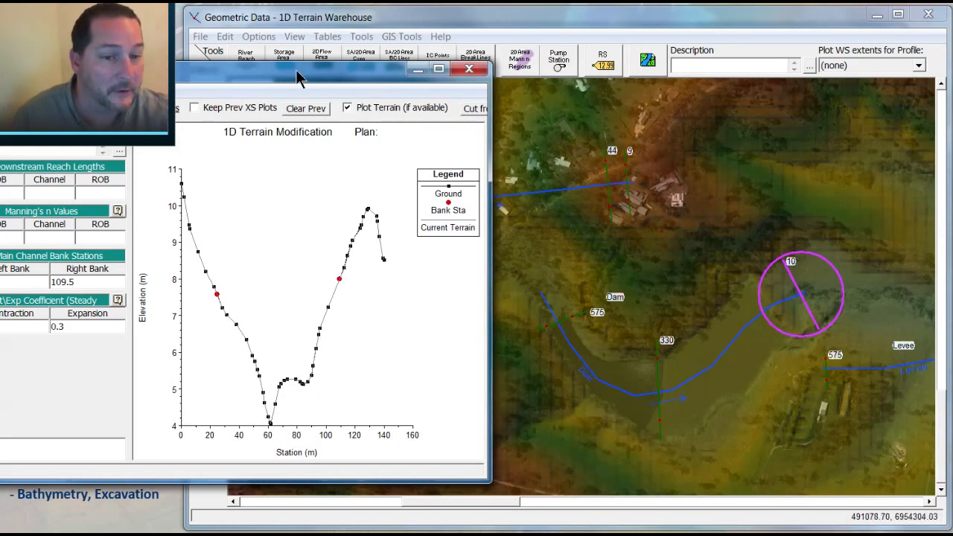
drag(301, 78, 338, 120)
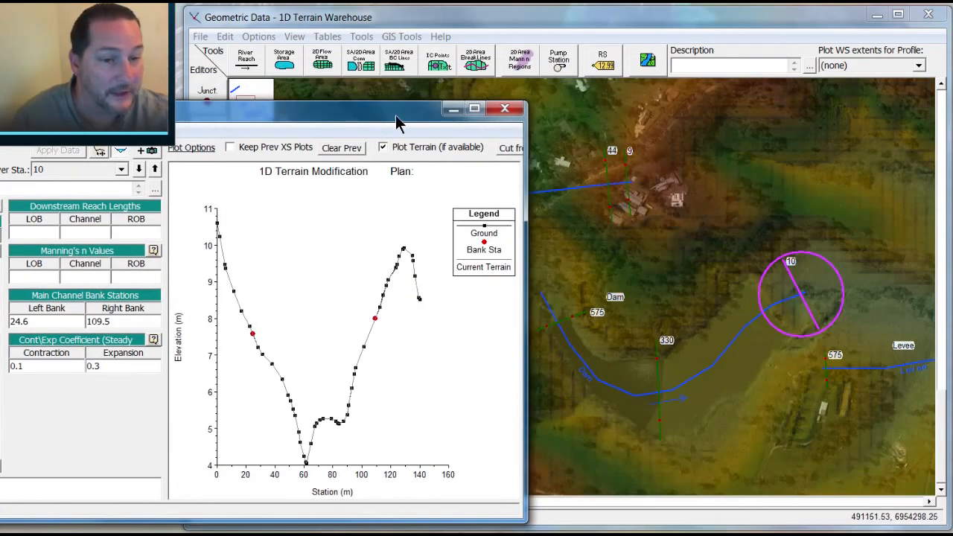
drag(392, 109, 699, 67)
click(812, 65)
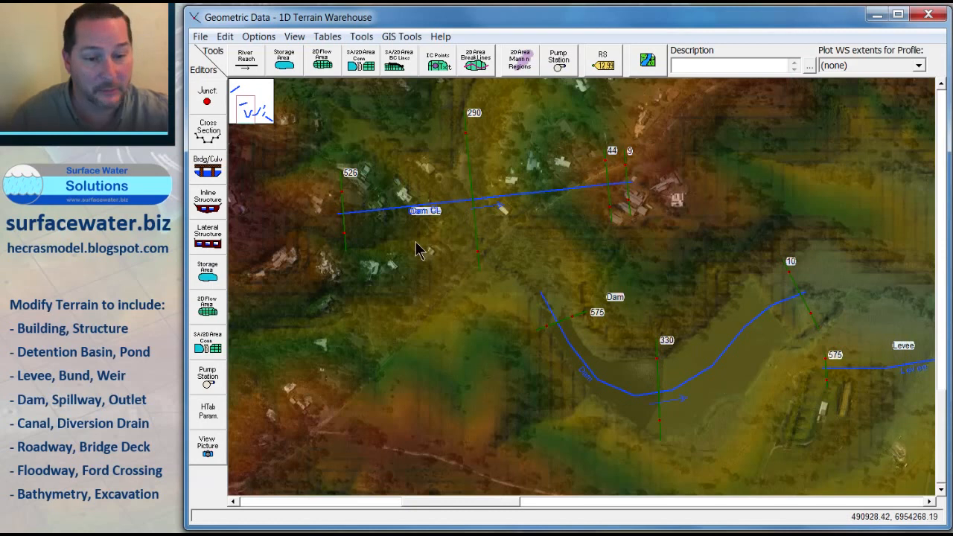
Step: Open Dam CL cross section 526 from the map and delete its points between bank stations 36.8 and 112.1, leaving two blank rows
click(343, 182)
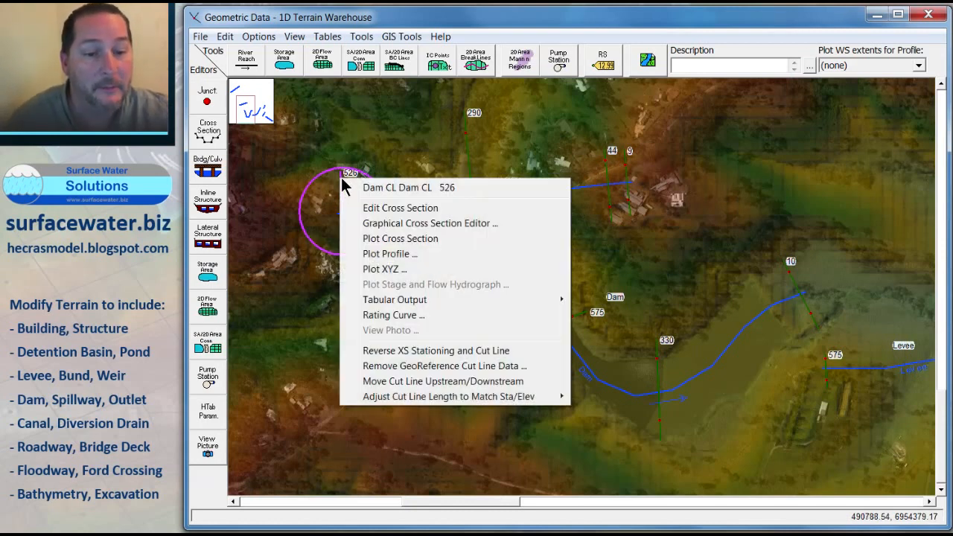
click(392, 208)
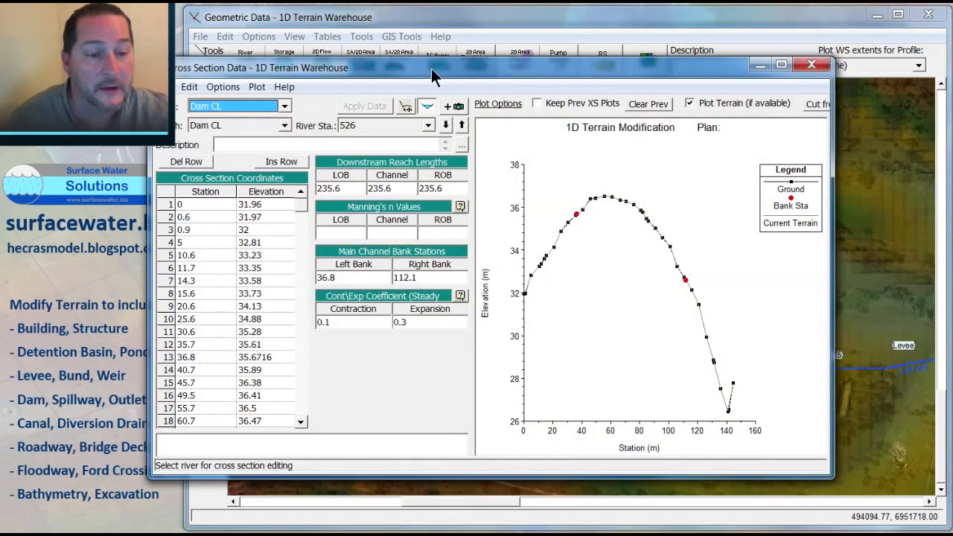
drag(431, 68, 533, 123)
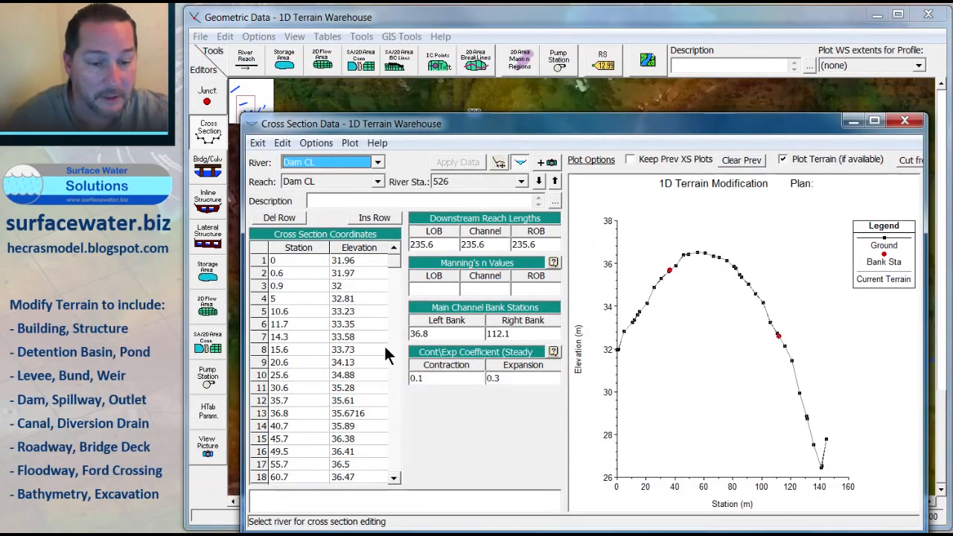
click(393, 387)
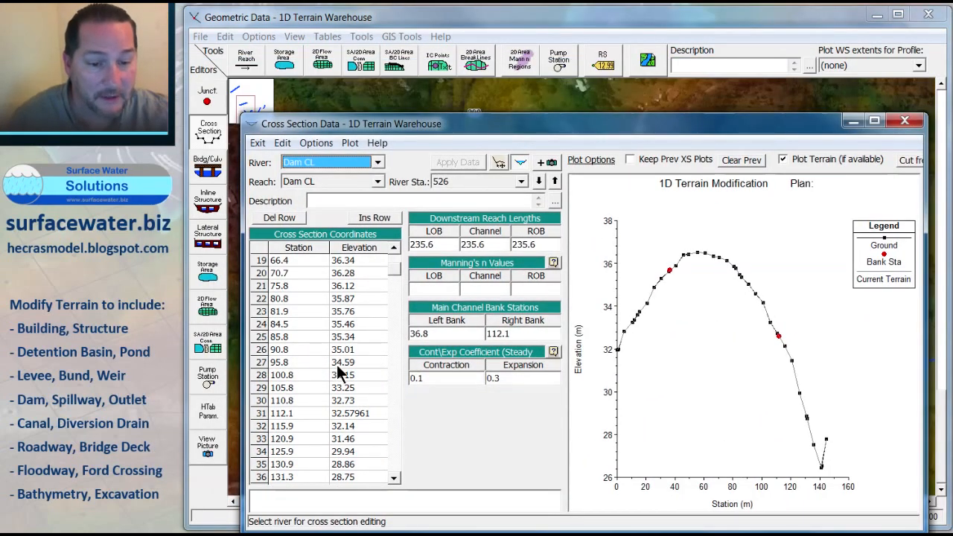
click(343, 400)
drag(342, 400, 276, 377)
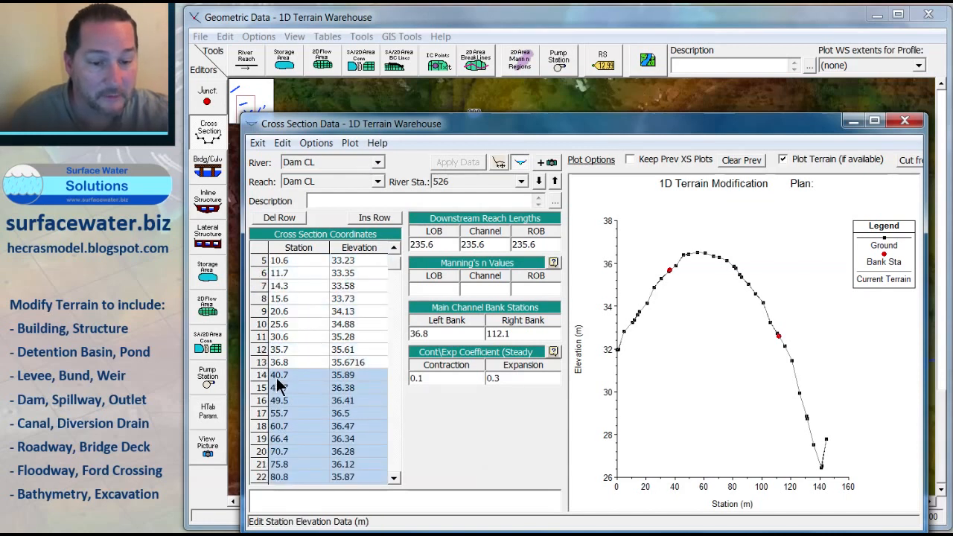
key(Delete)
drag(392, 260, 391, 273)
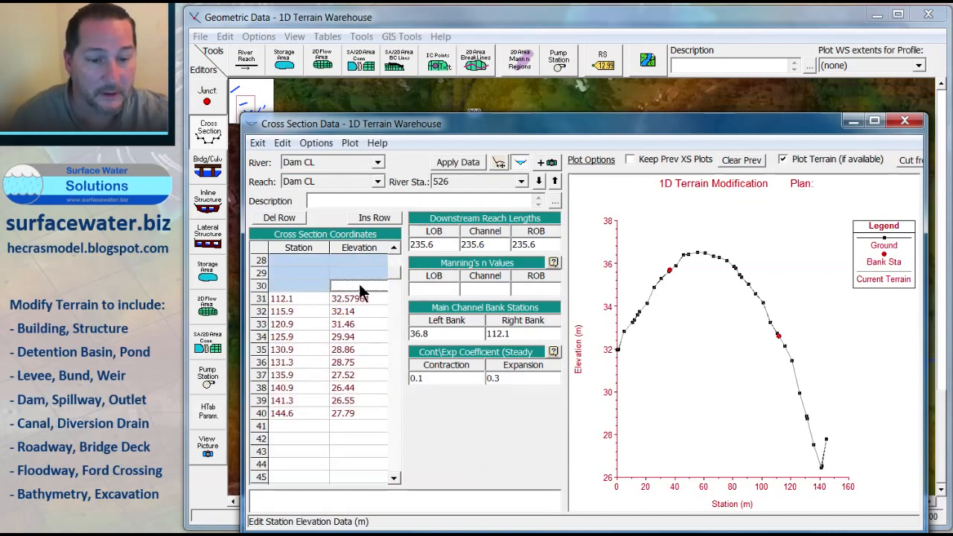
click(307, 303)
drag(307, 304, 345, 416)
key(Delete)
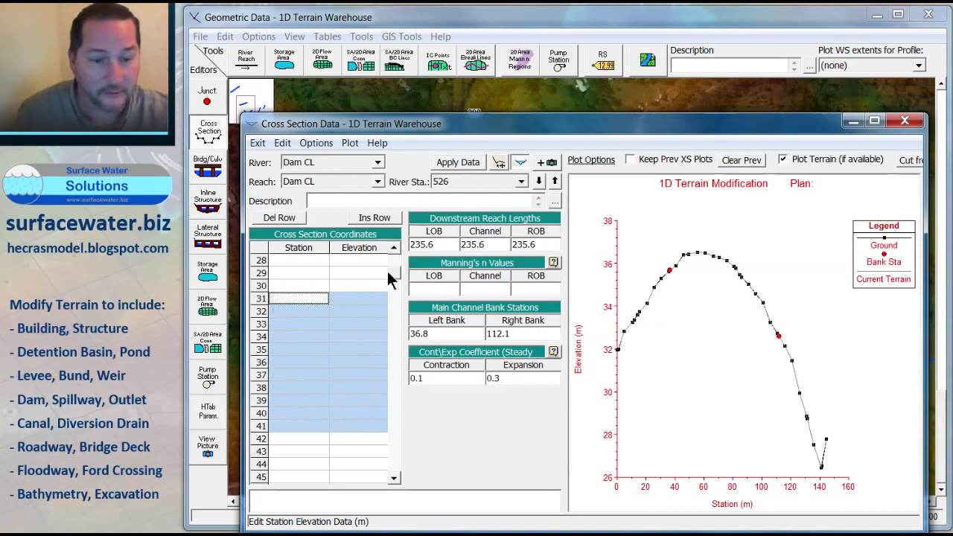
drag(392, 271, 394, 252)
drag(302, 444, 369, 483)
drag(392, 280, 394, 253)
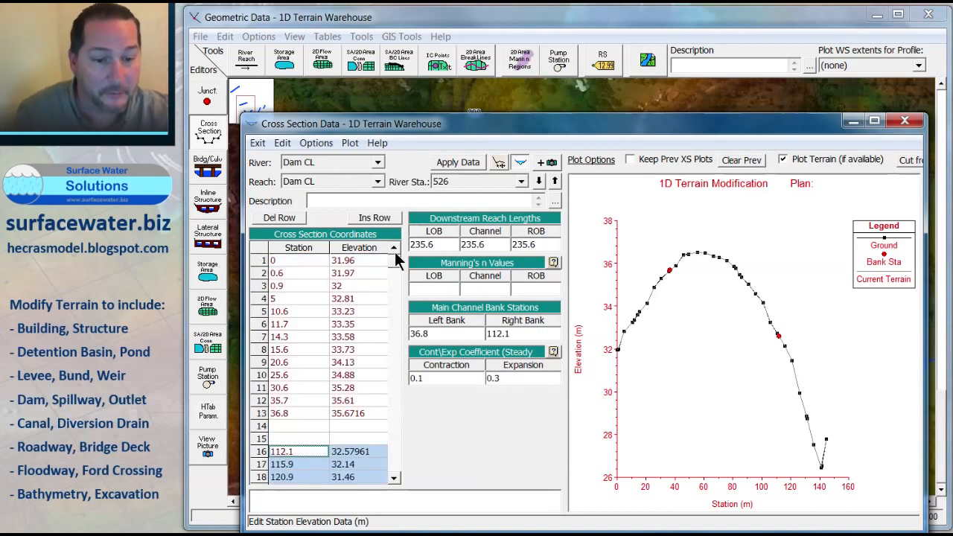
click(320, 422)
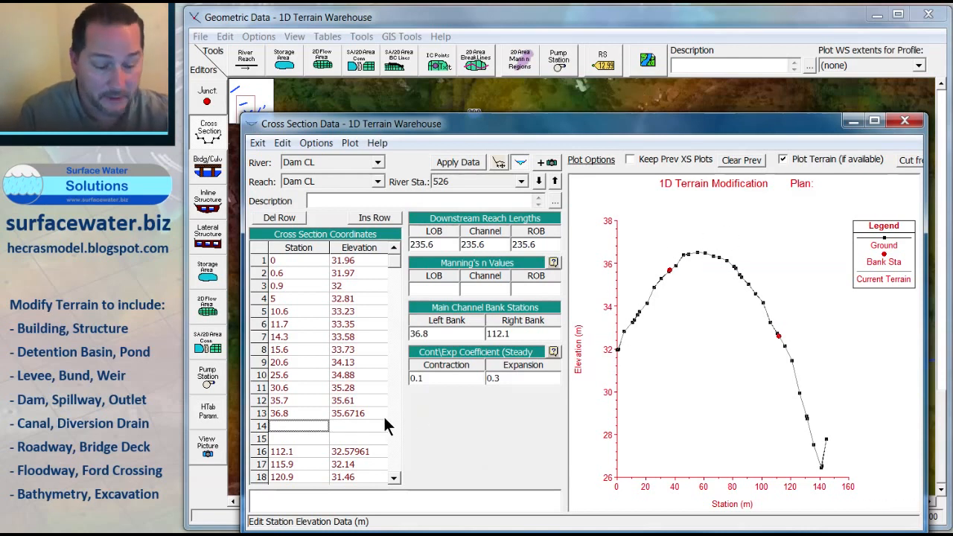
Step: Add dam crest points at stations 50 and 80 with elevation 38 m and apply the data
click(353, 424)
text(38)
click(351, 440)
text(38)
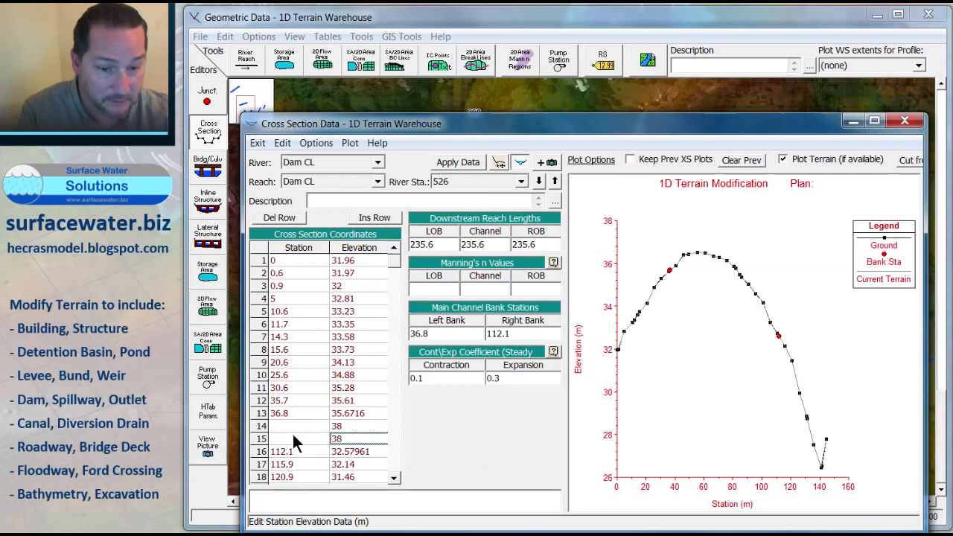
click(283, 424)
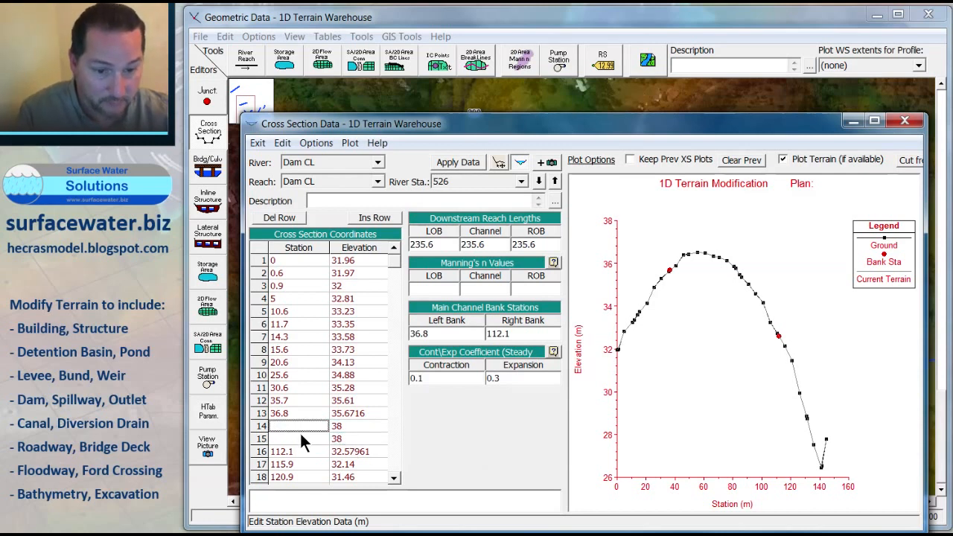
text(50)
click(292, 439)
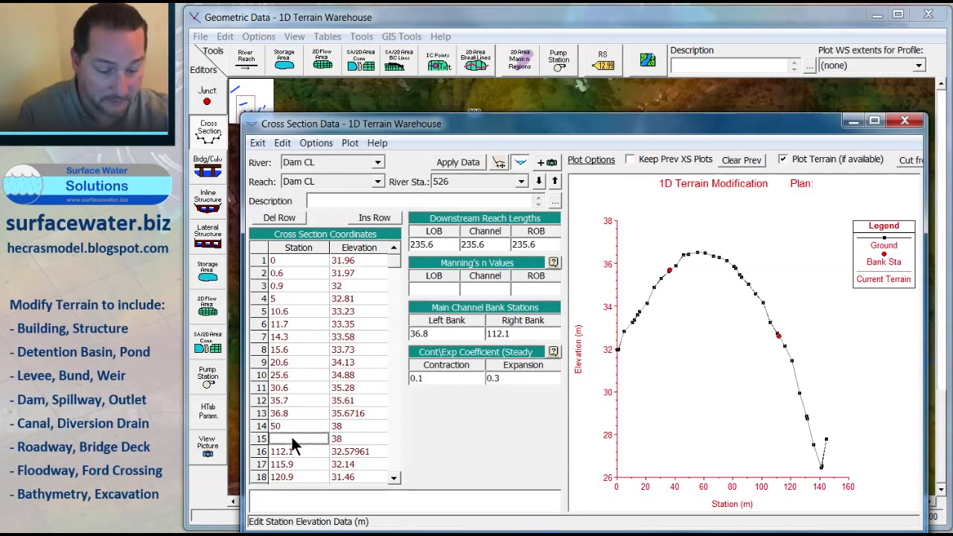
text(80)
click(459, 163)
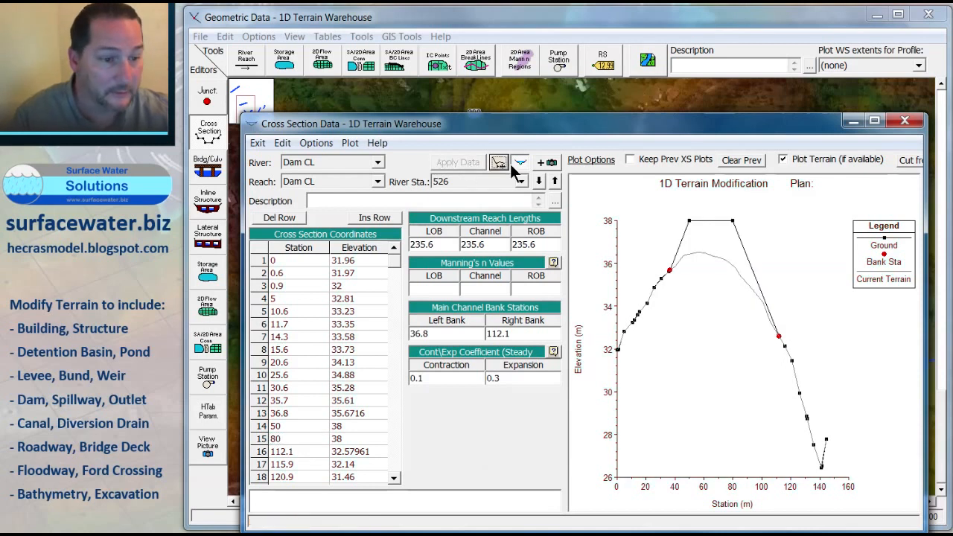
Step: Move to Dam CL cross section 290 and delete its points between bank stations 39.1 and 255.1, leaving two blank rows
click(539, 182)
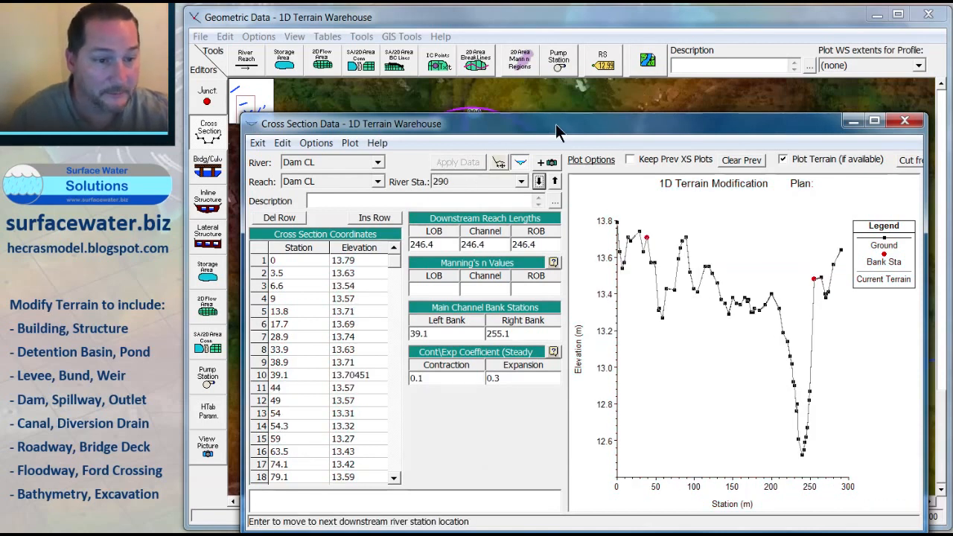
drag(558, 131, 472, 101)
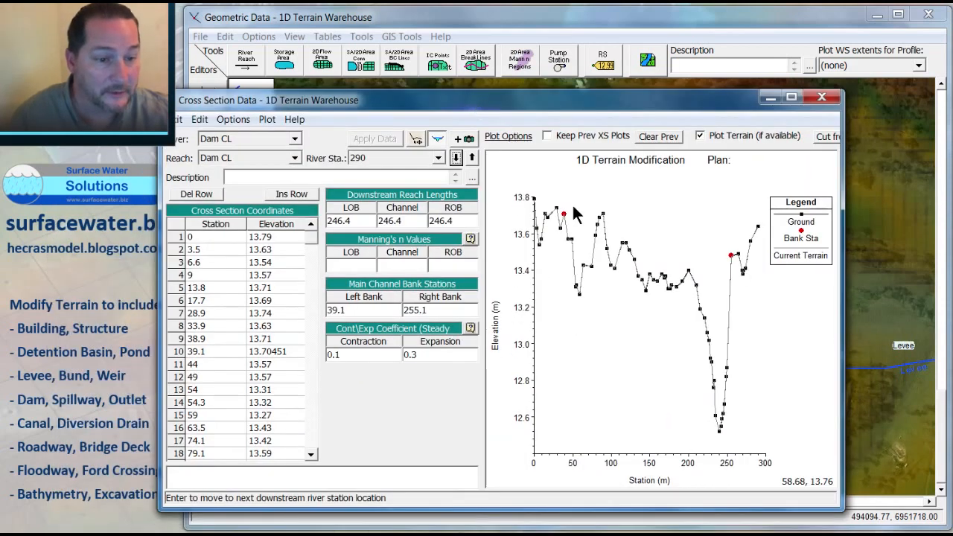
drag(581, 106, 531, 108)
click(451, 166)
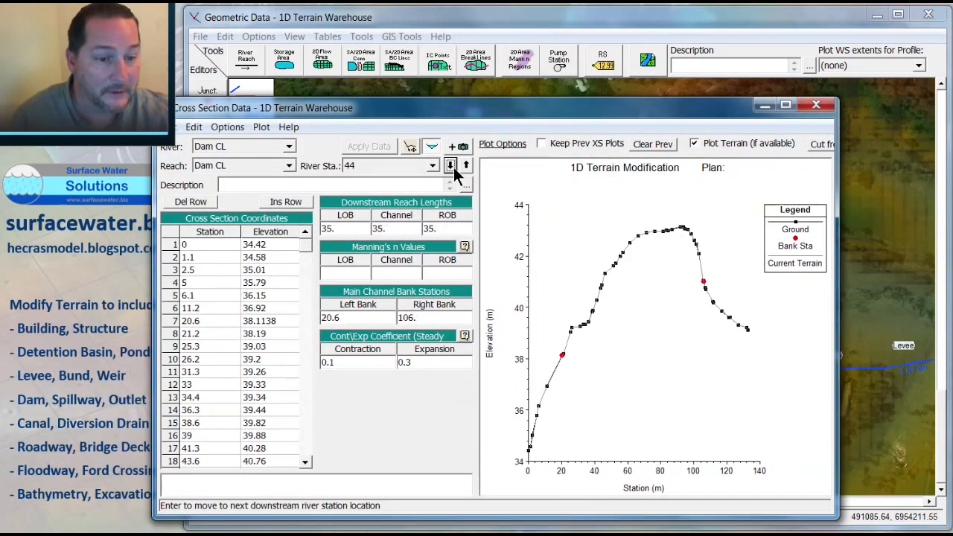
click(466, 166)
click(467, 165)
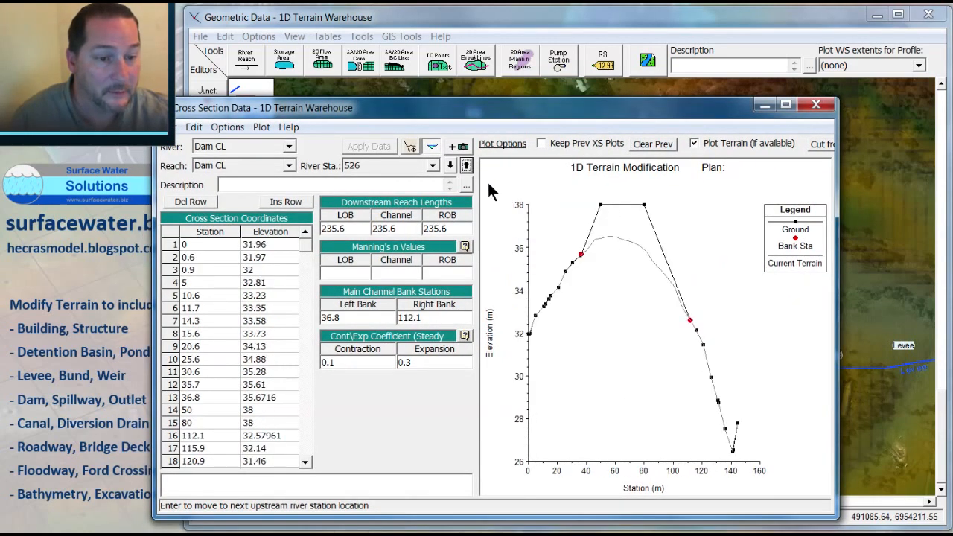
click(450, 166)
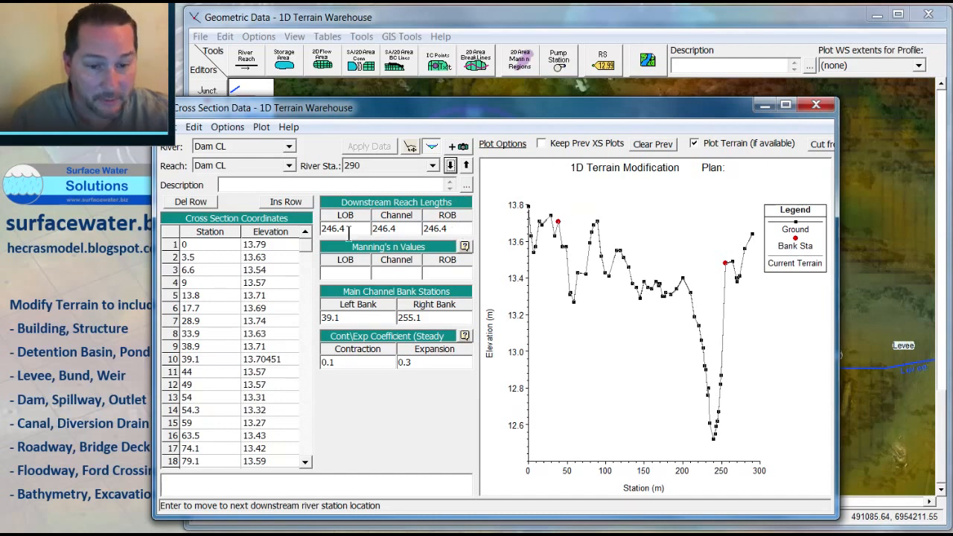
scroll(309, 245, down, 3)
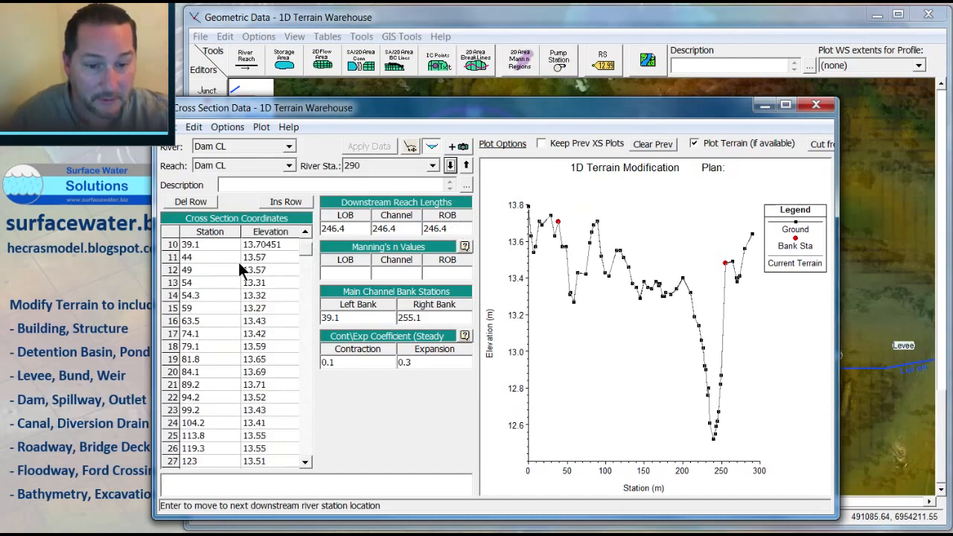
drag(238, 263, 264, 331)
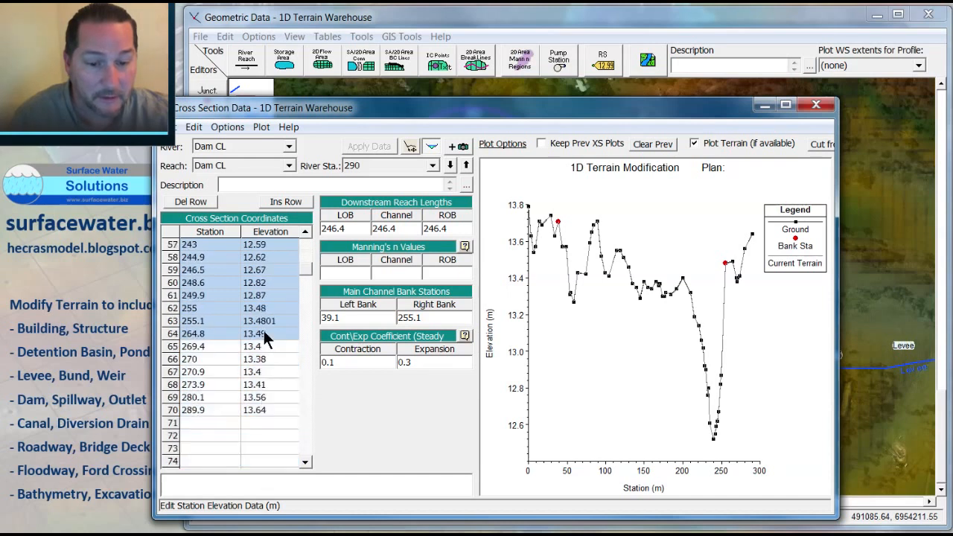
key(Delete)
drag(211, 316, 288, 466)
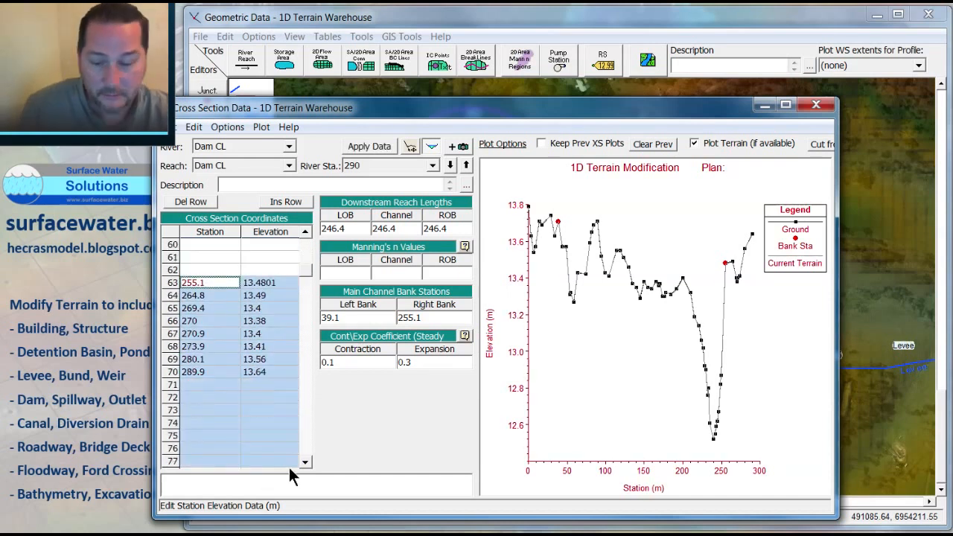
key(Delete)
drag(306, 270, 306, 246)
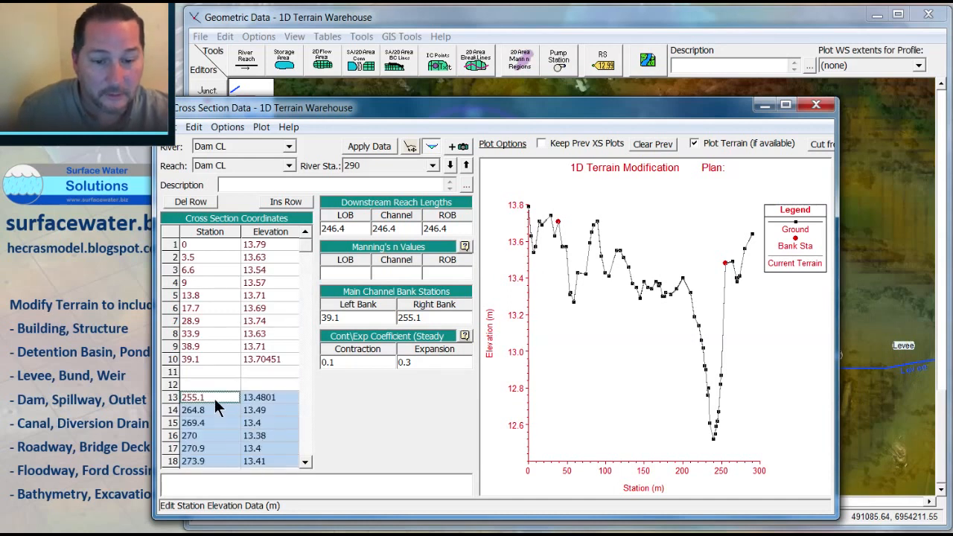
scroll(223, 417, down, 8)
drag(305, 263, 305, 248)
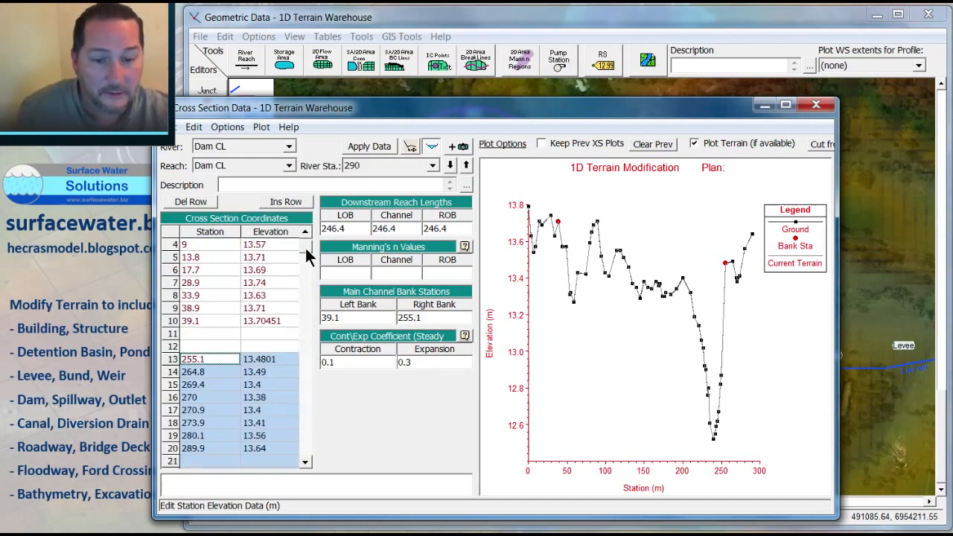
Step: Fill the two blank rows of cross section 290 with dam crest points at stations 120 and 160, elevation 38 m, and apply the data
click(260, 335)
text(38)
click(259, 344)
text(38)
click(206, 333)
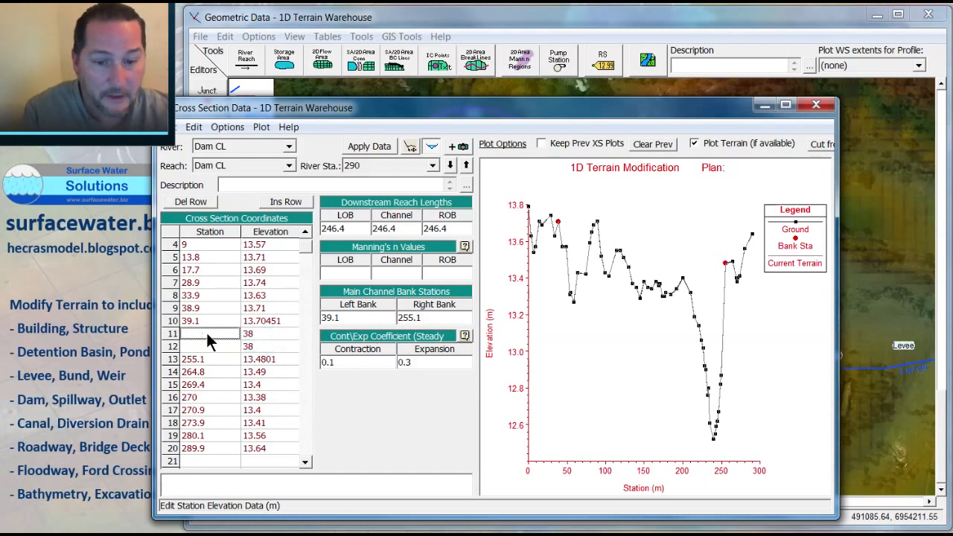
text(50)
click(207, 346)
click(205, 334)
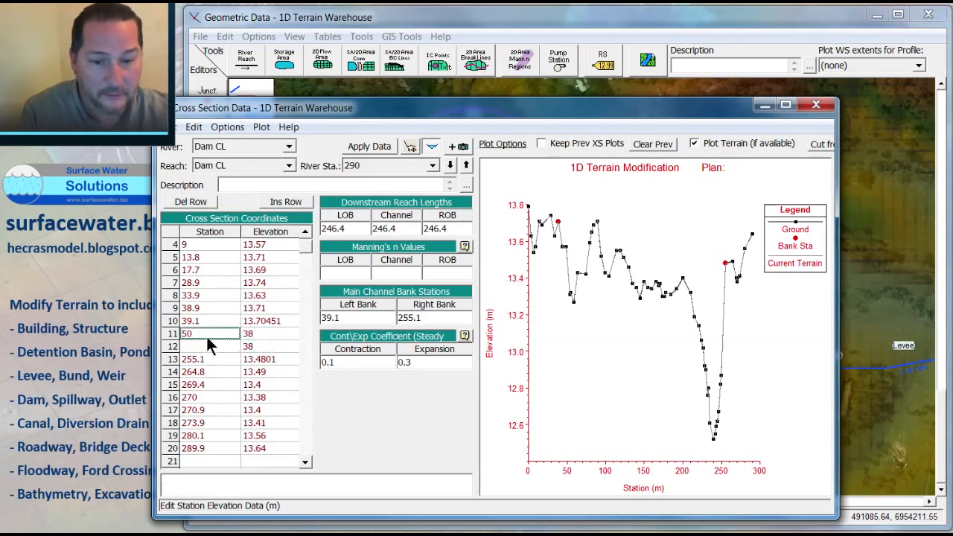
key(Delete)
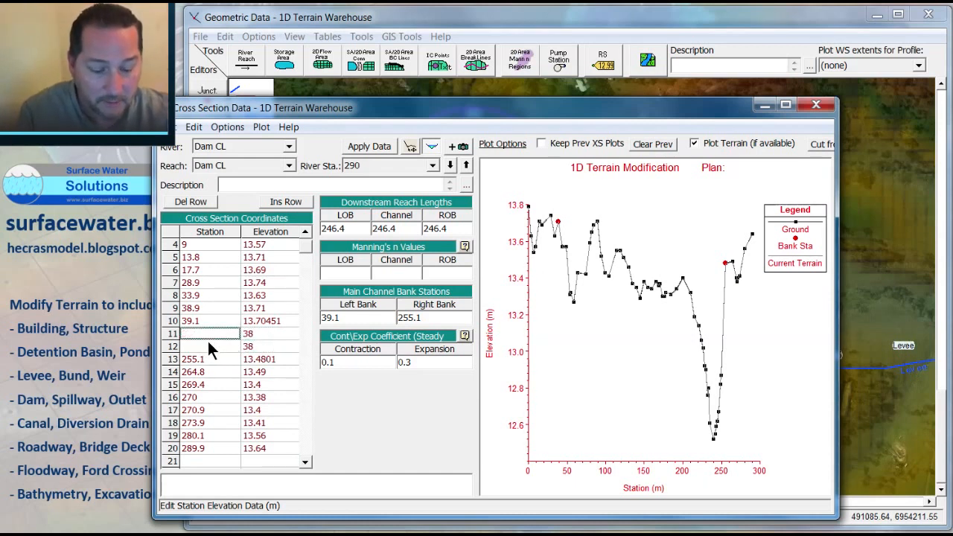
text(100)
click(207, 345)
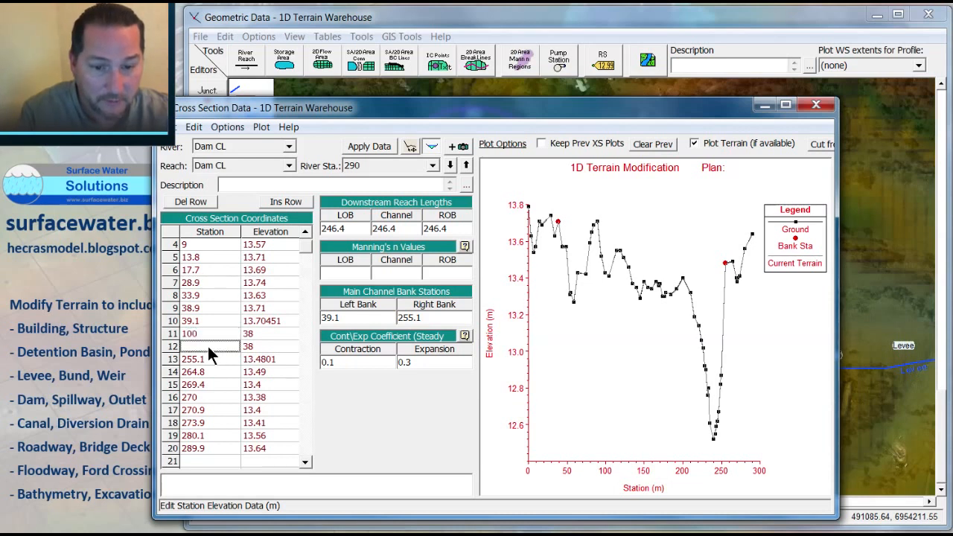
text(200)
click(214, 335)
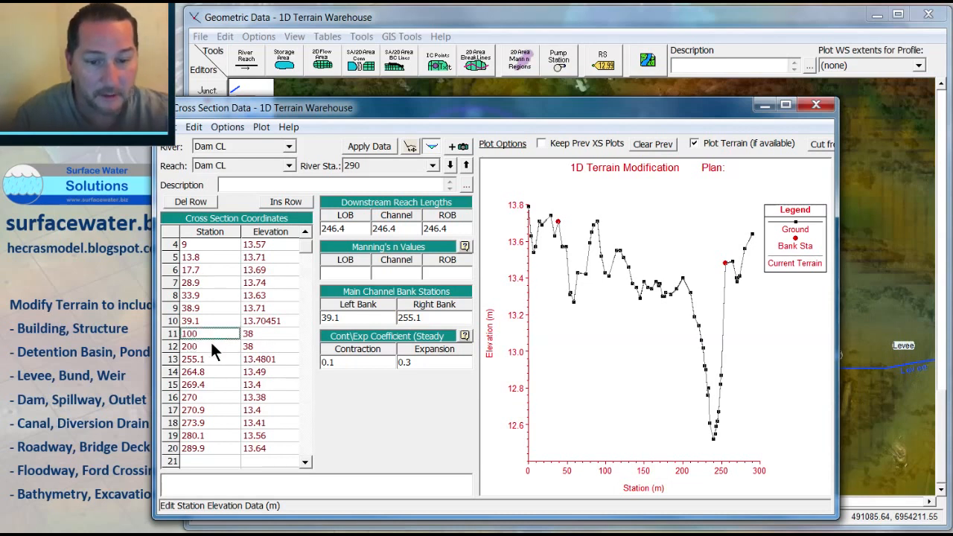
text(1)
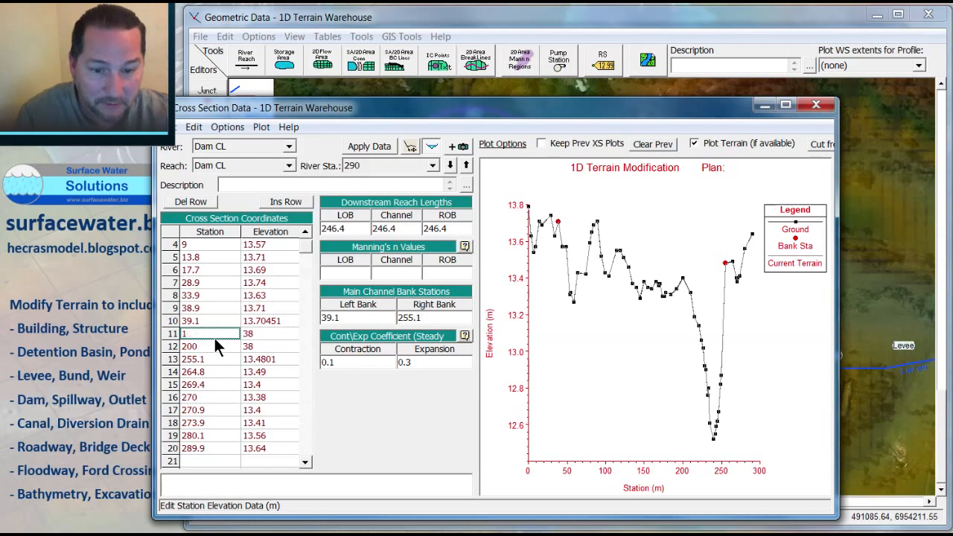
text(20)
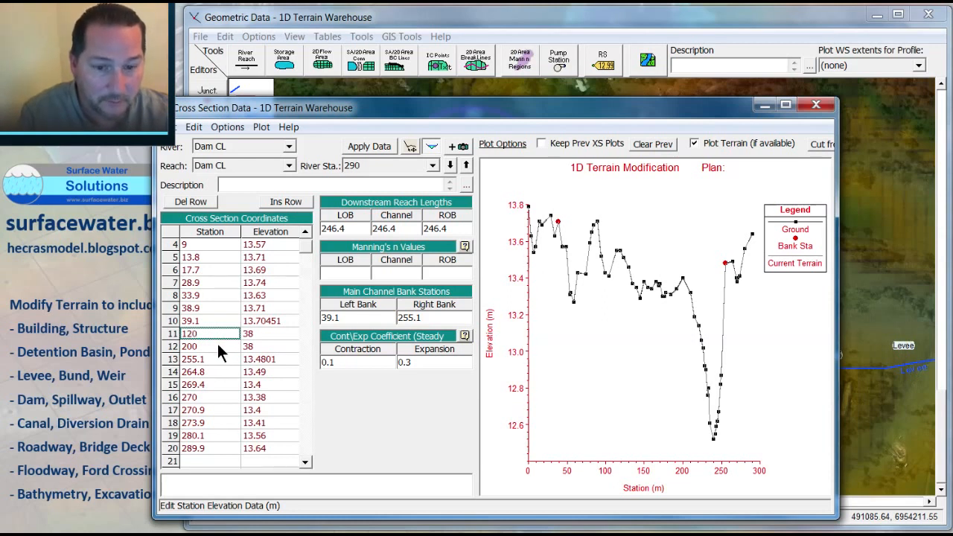
click(217, 342)
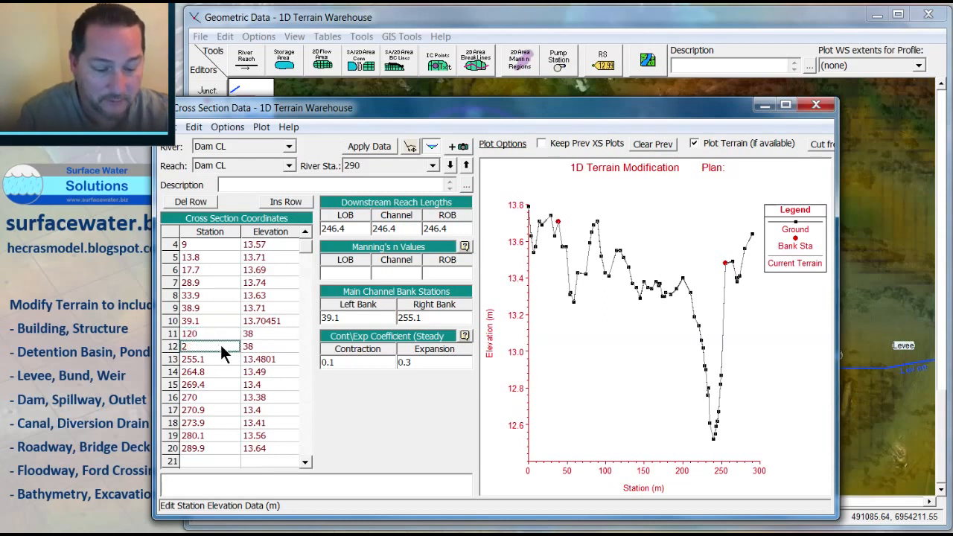
text(160)
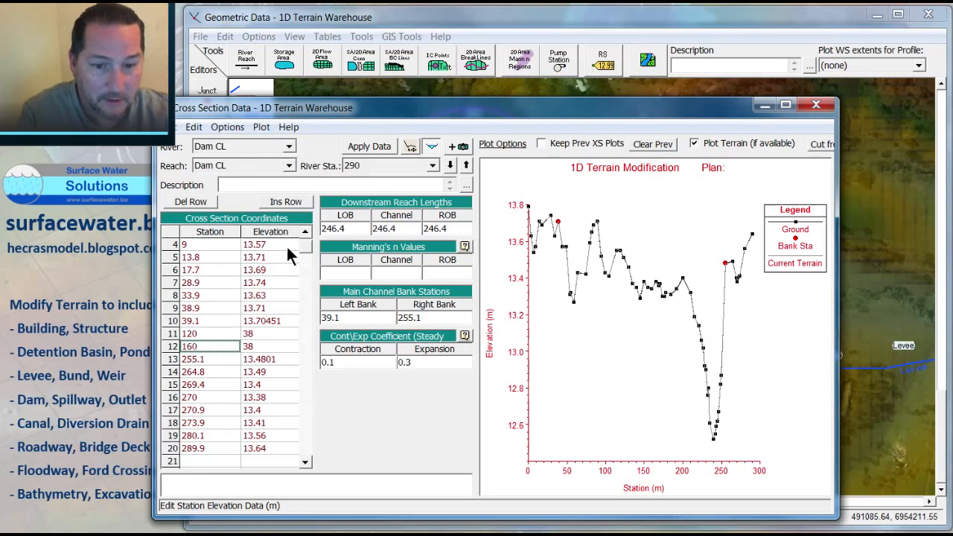
click(376, 145)
Step: Step between the Dam CL cross sections 44, 290 and 9 to review their profiles
click(449, 165)
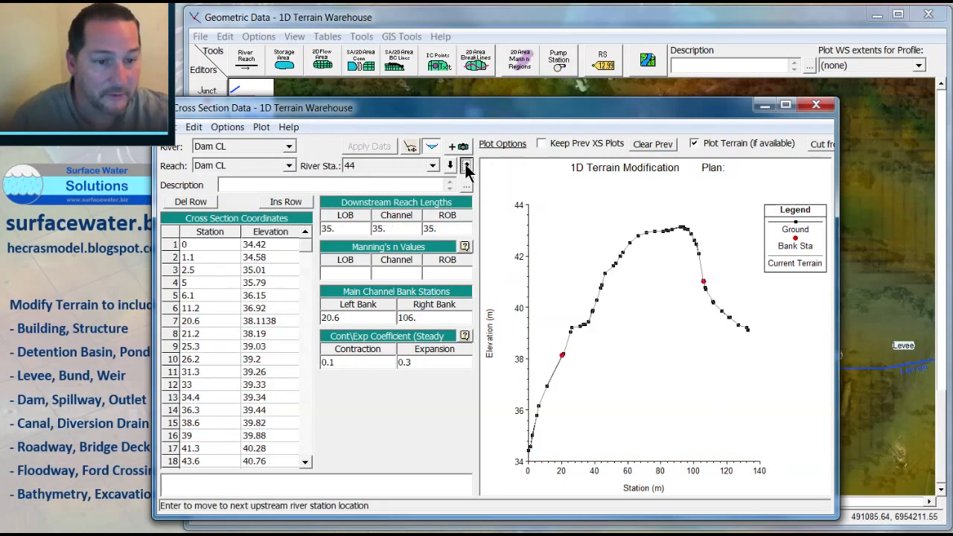
click(466, 165)
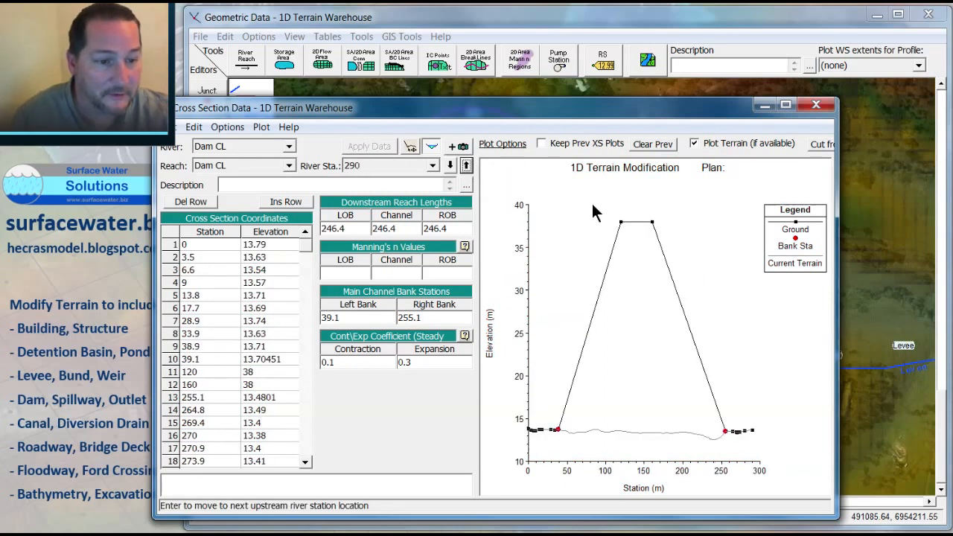
click(450, 165)
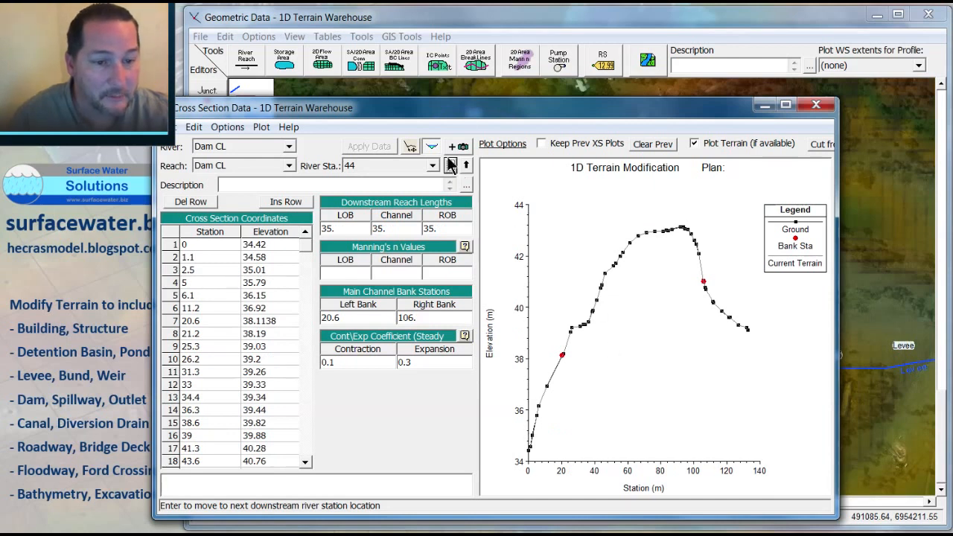
drag(621, 107, 536, 282)
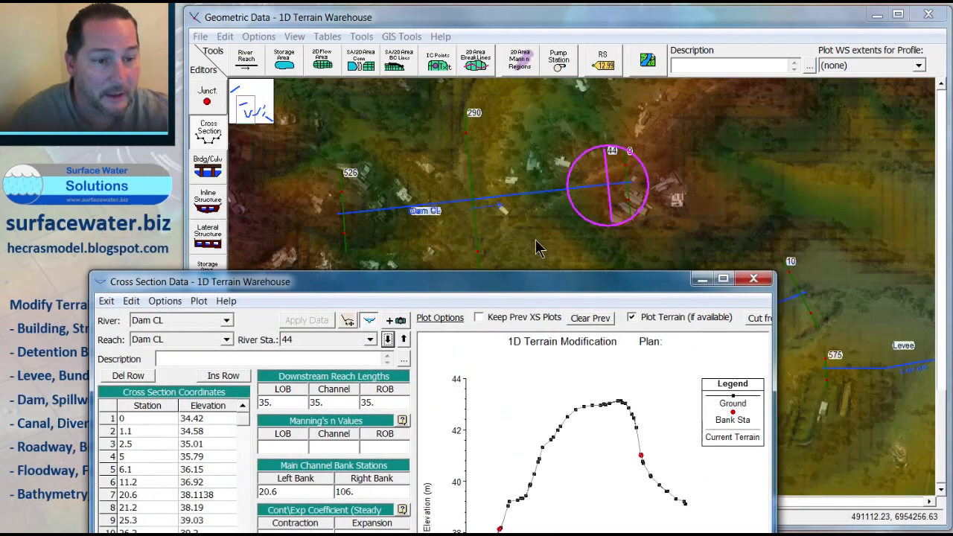
click(387, 339)
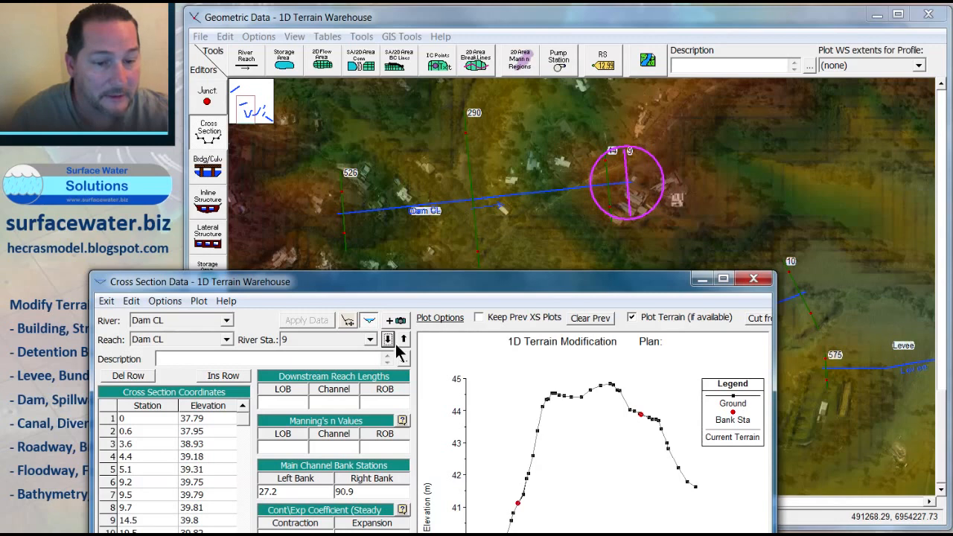
click(403, 339)
drag(441, 289, 523, 201)
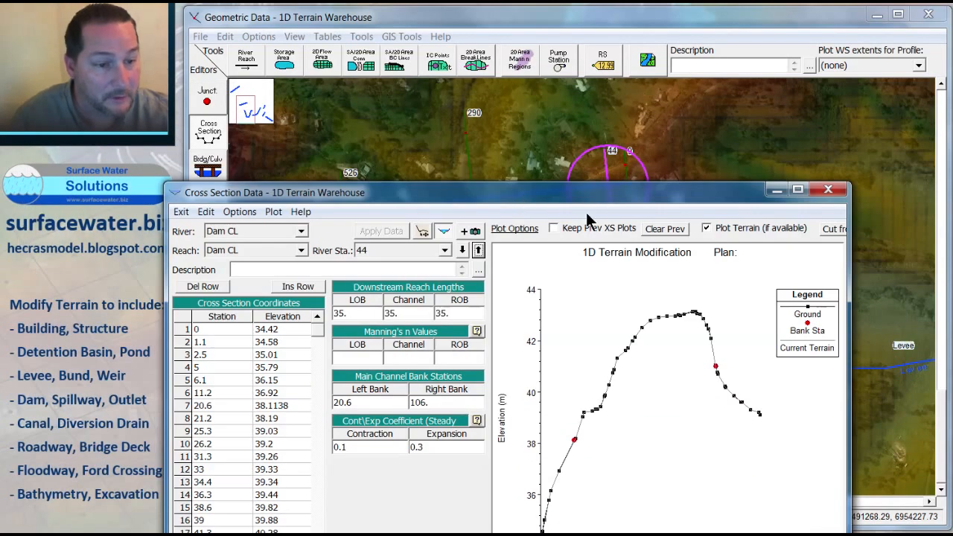
drag(587, 214, 559, 81)
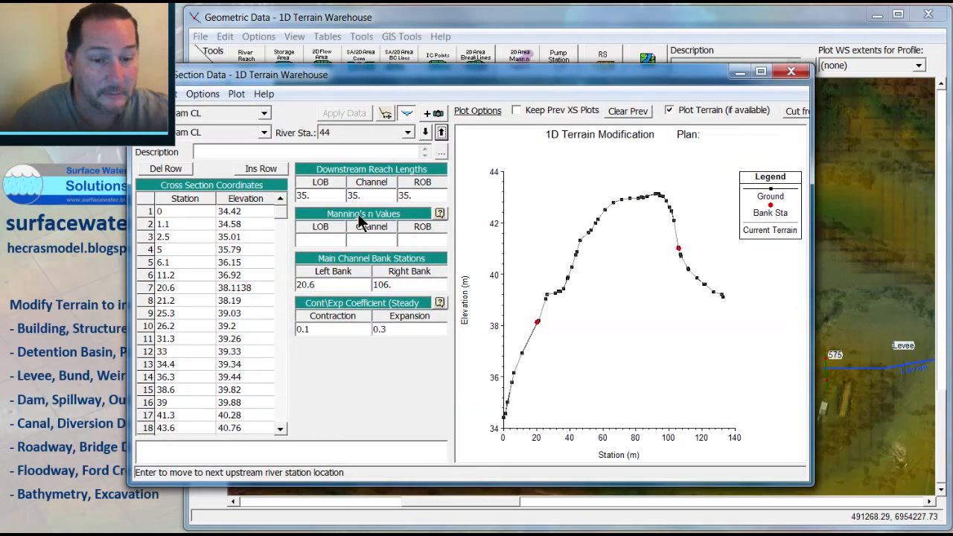
Step: On Dam CL cross section 44, delete the points between bank stations 20.6 and 106, leaving two blank rows
drag(213, 302, 258, 213)
key(Delete)
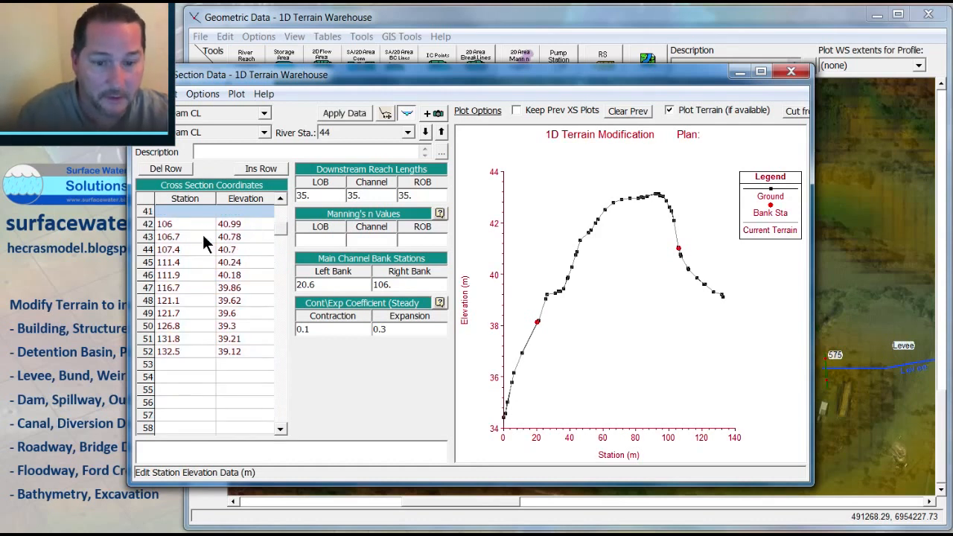
drag(202, 228, 217, 386)
key(ctrl+c)
key(Delete)
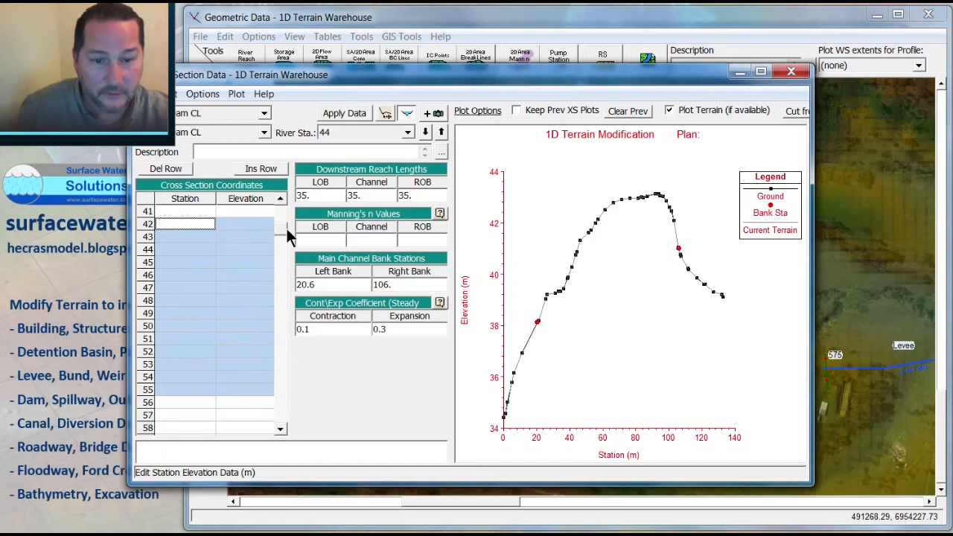
drag(283, 228, 277, 216)
click(188, 265)
key(ctrl+v)
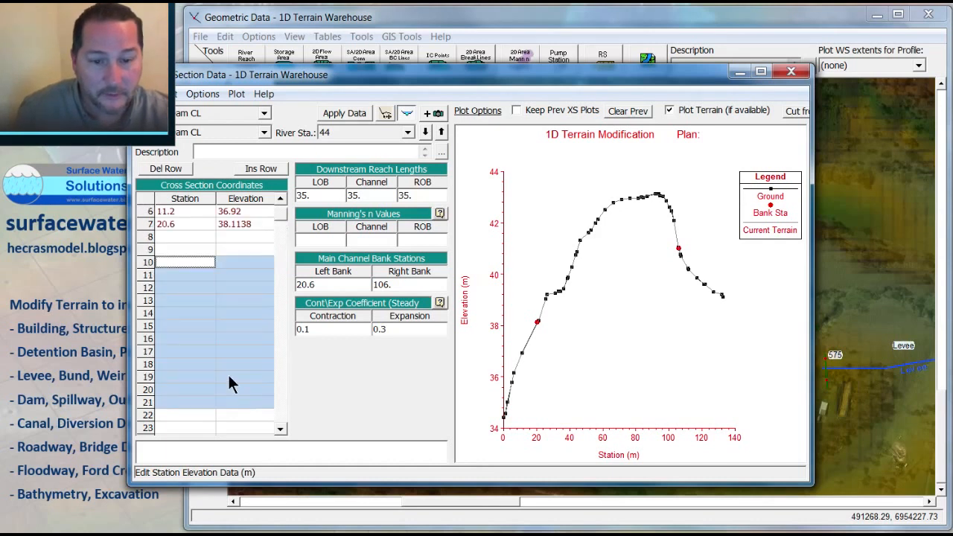
click(170, 235)
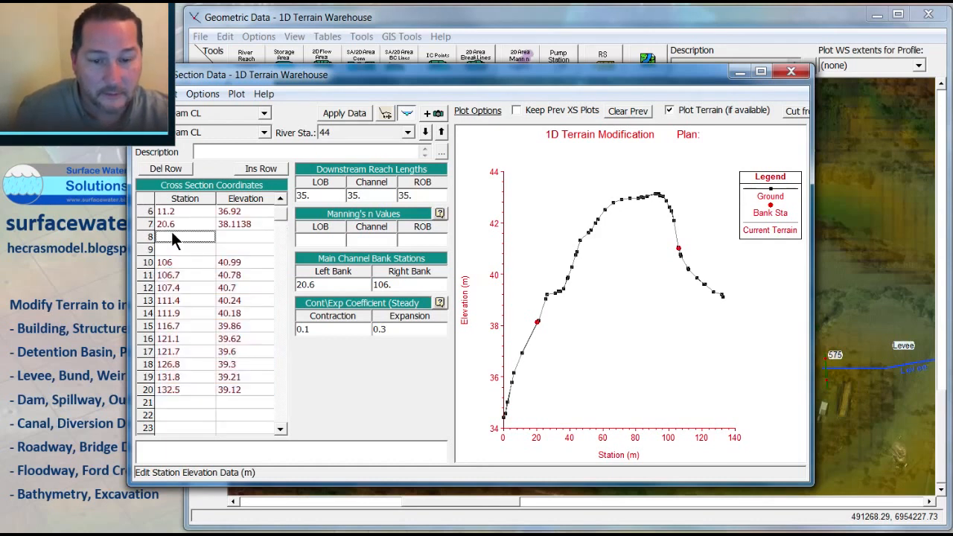
Step: Add dam crest points at stations 50 and 80 with elevation 38 m and apply the data
click(229, 237)
click(242, 248)
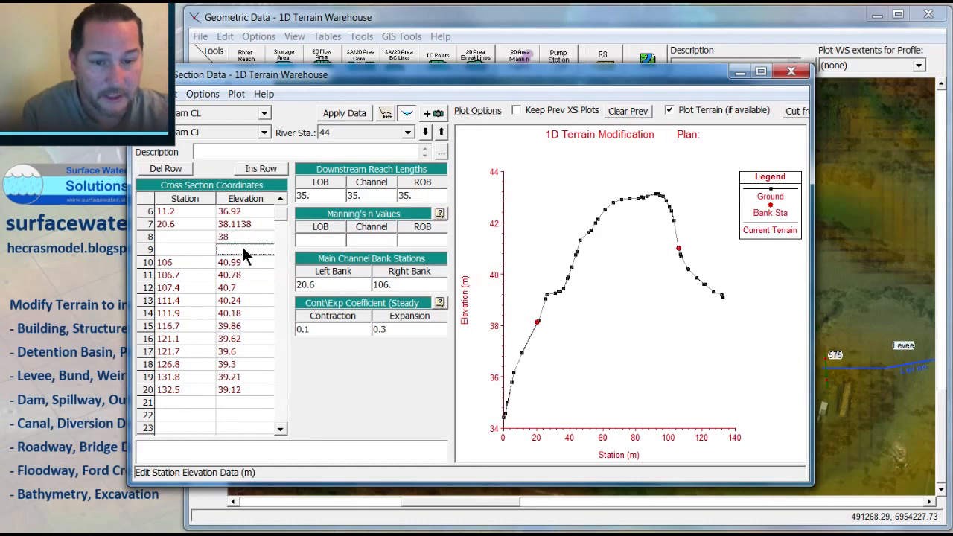
text(38)
click(184, 234)
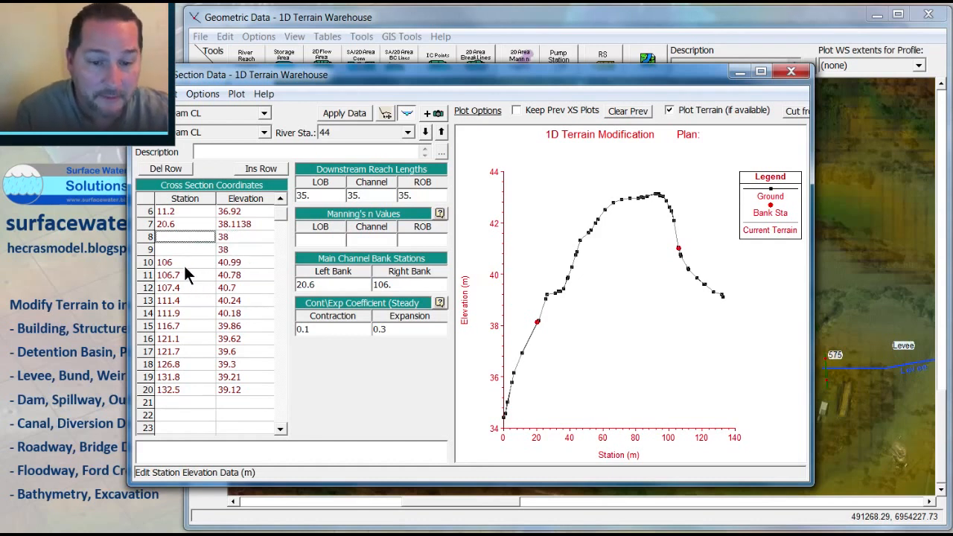
text(50)
click(183, 250)
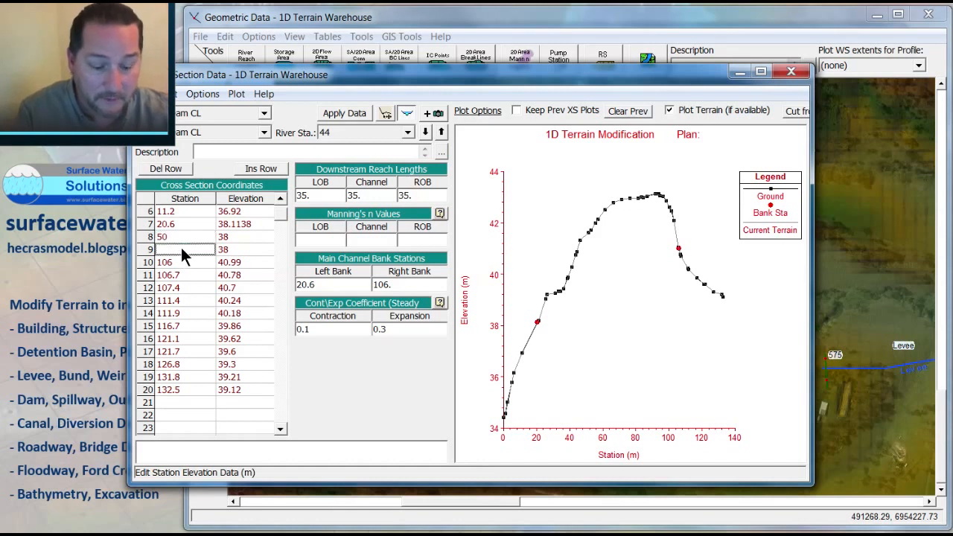
text(80)
click(195, 237)
click(364, 115)
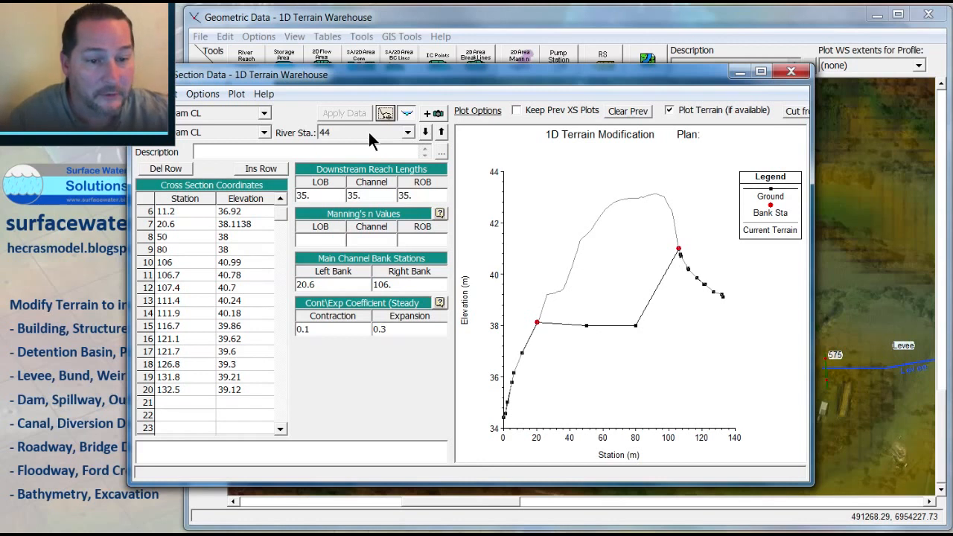
Step: Review the modified Dam CL cross sections and close the cross section editor
click(426, 134)
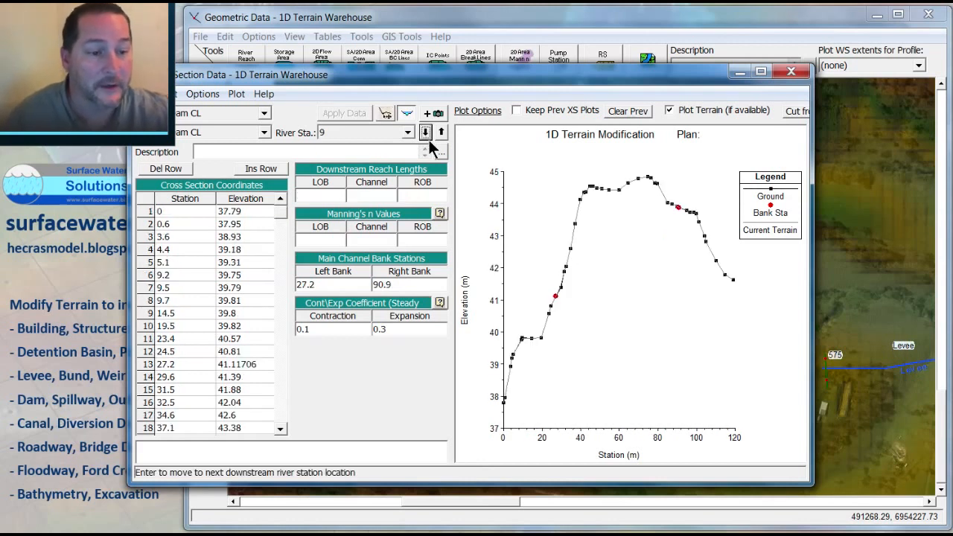
click(426, 132)
drag(677, 75, 490, 130)
drag(568, 164, 509, 279)
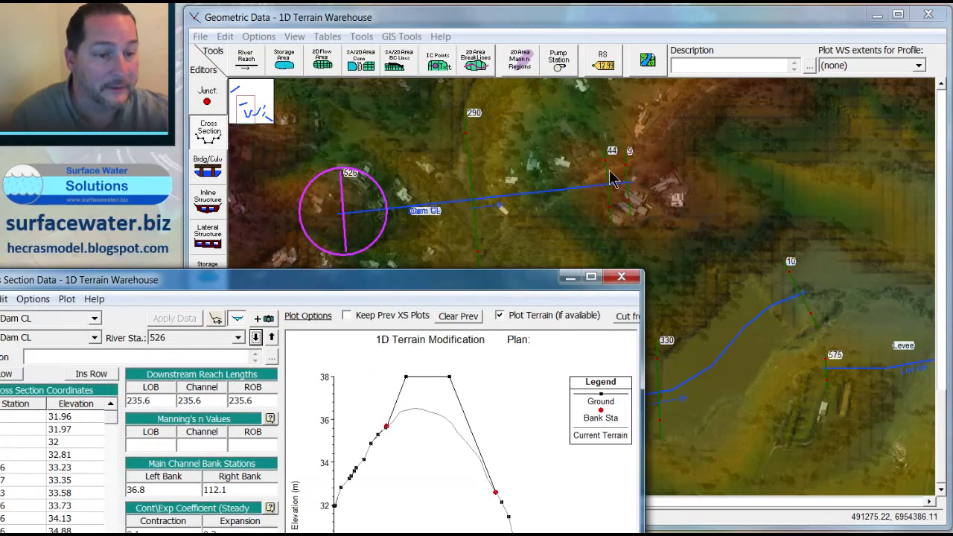
click(621, 276)
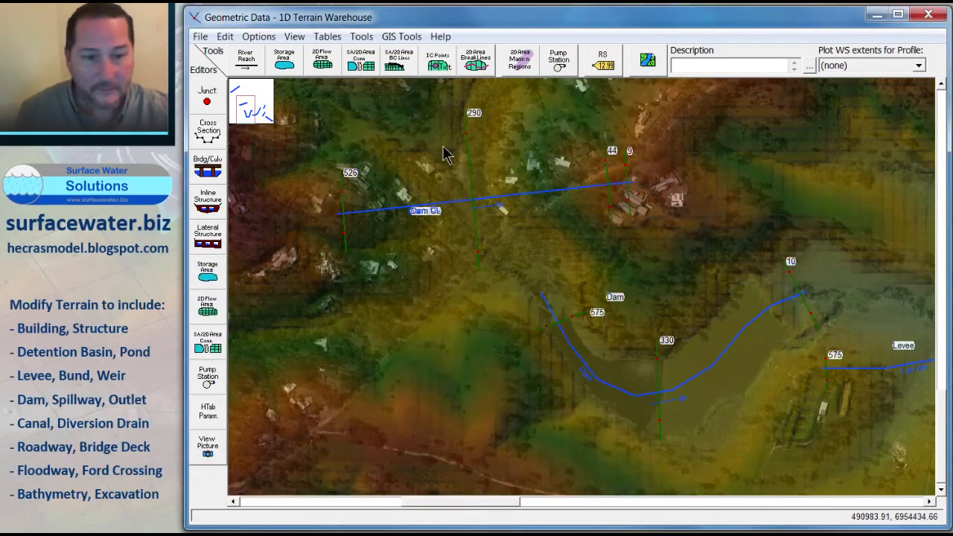
Step: Open Diversion cross section 586 from the map and step through the diversion cross sections to review them
drag(426, 148, 628, 410)
drag(449, 255, 594, 297)
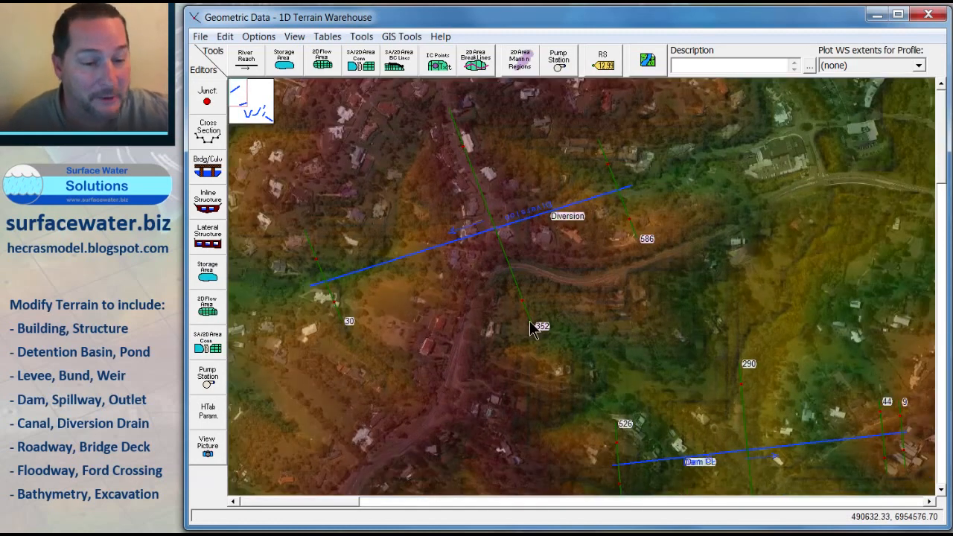
right_click(634, 233)
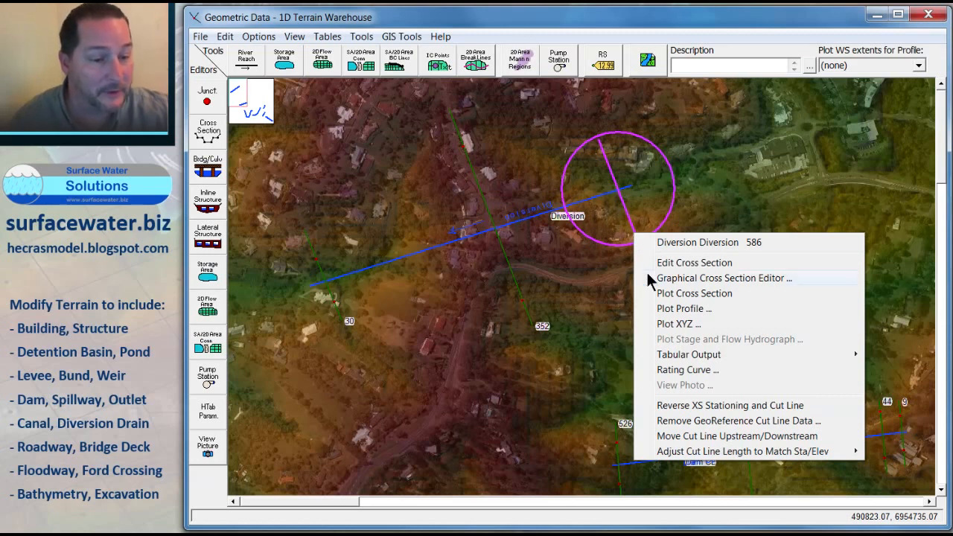
click(680, 265)
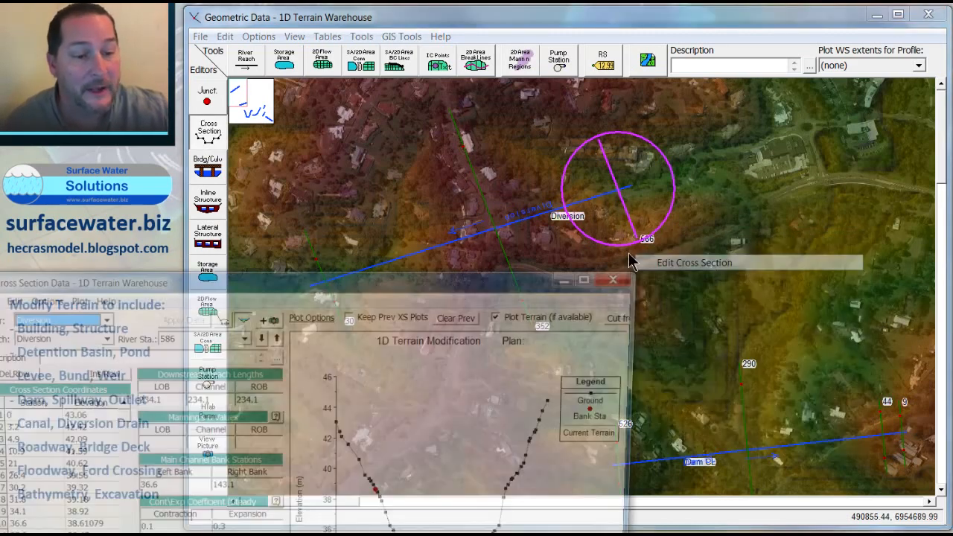
drag(480, 283, 611, 244)
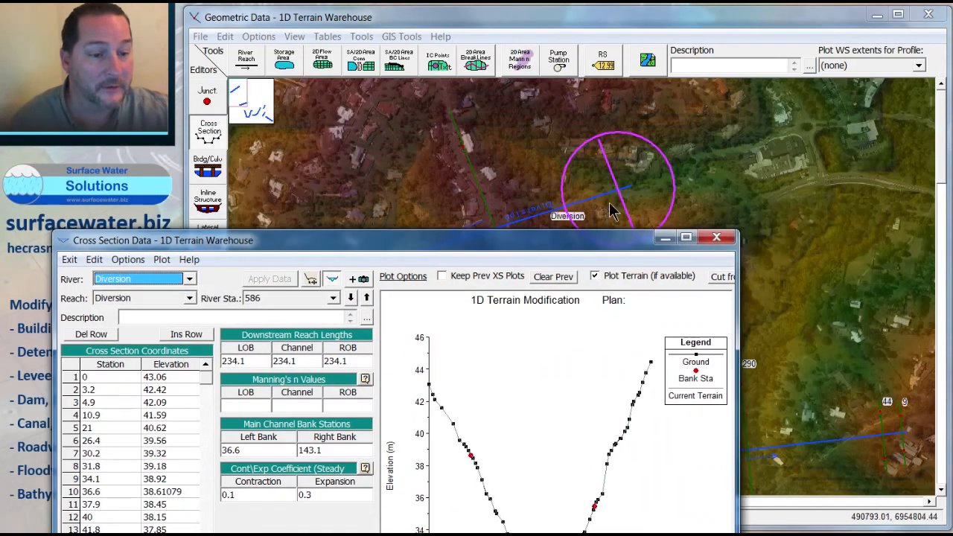
drag(554, 239, 356, 72)
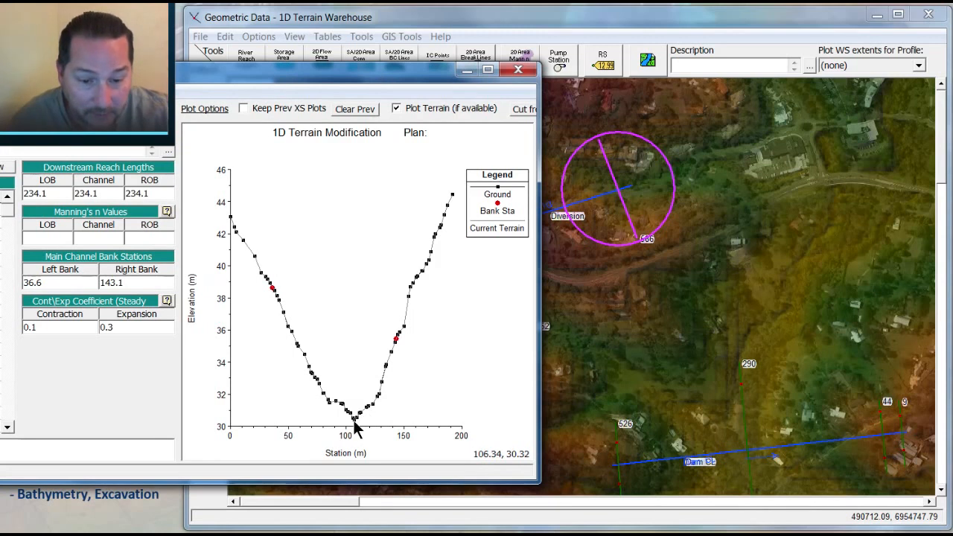
drag(387, 72, 656, 136)
click(385, 179)
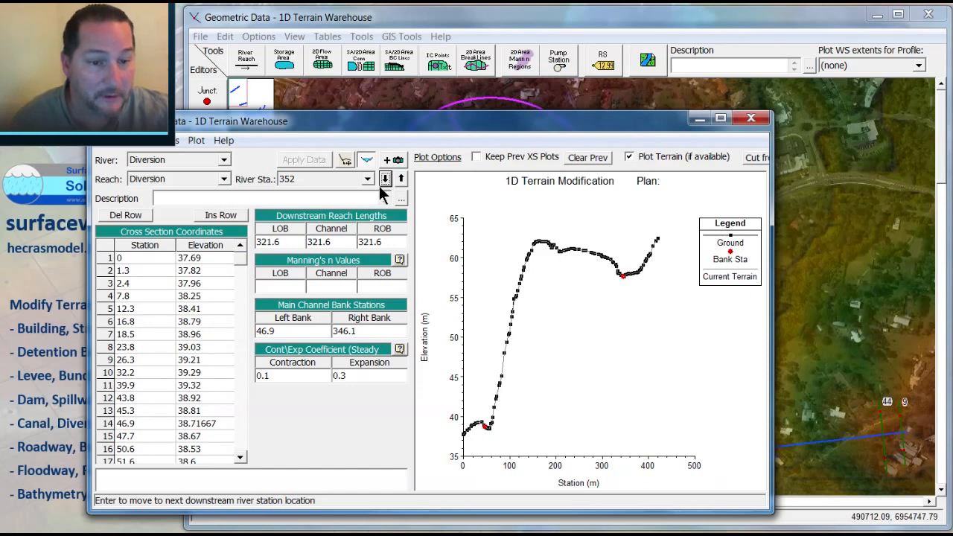
click(386, 180)
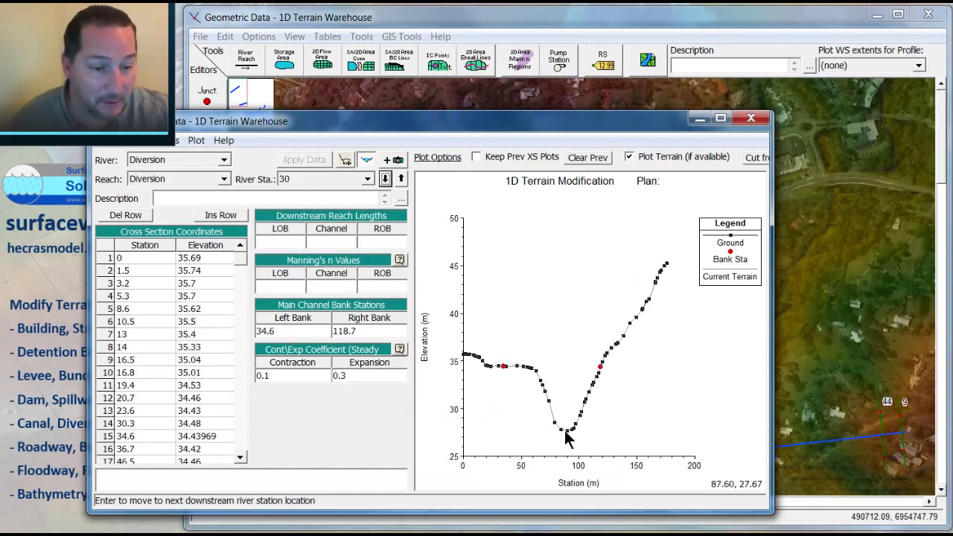
click(401, 179)
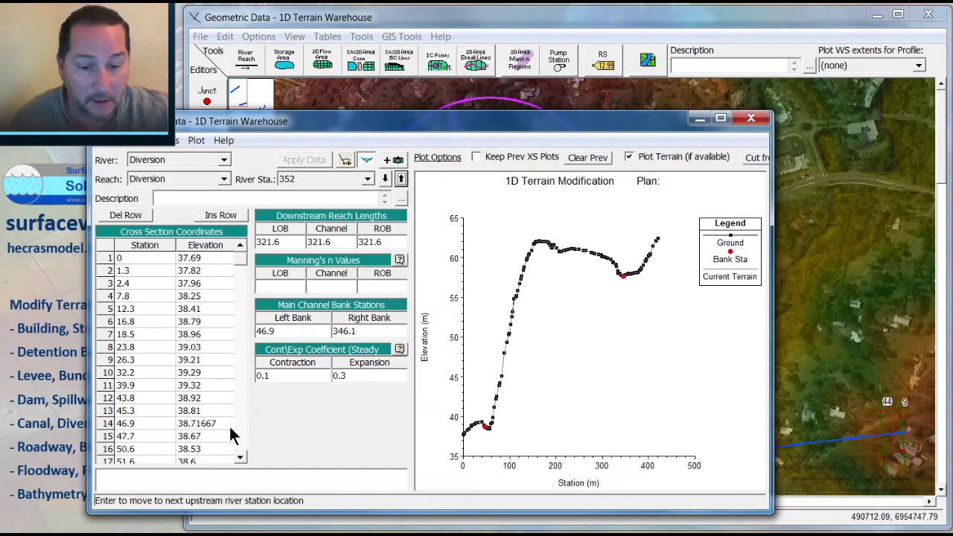
Step: On Diversion cross section 352, delete the points between bank stations 46.9 and 346.1, leaving two blank rows
click(243, 460)
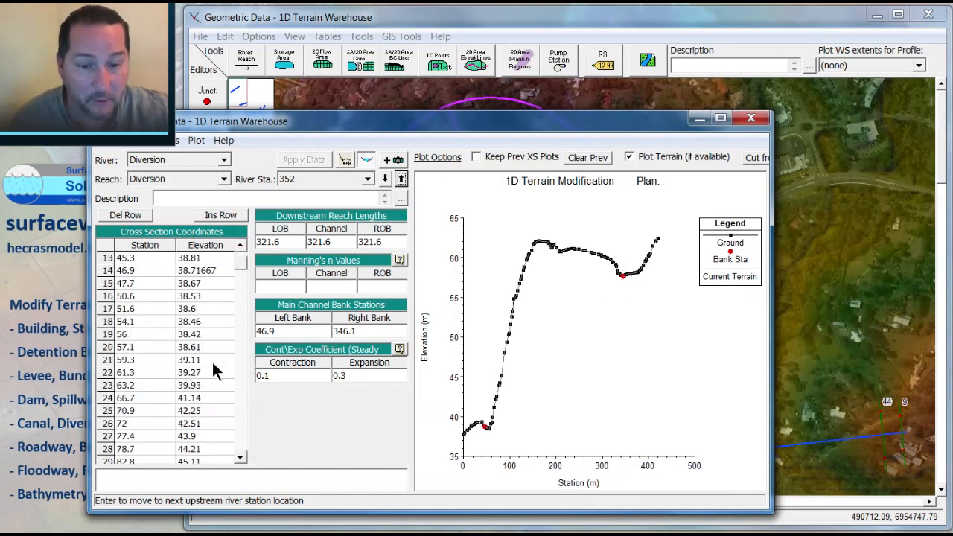
drag(150, 287, 211, 470)
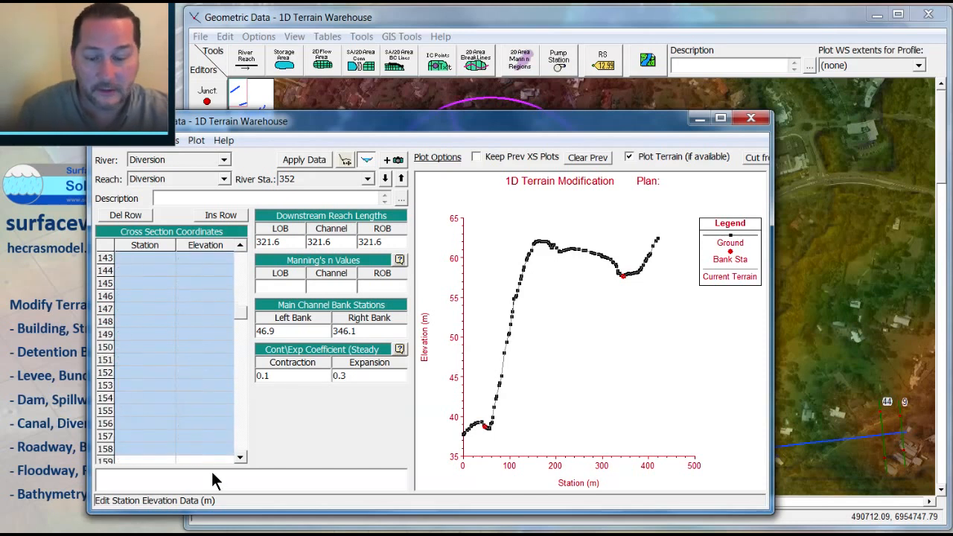
drag(243, 309, 239, 242)
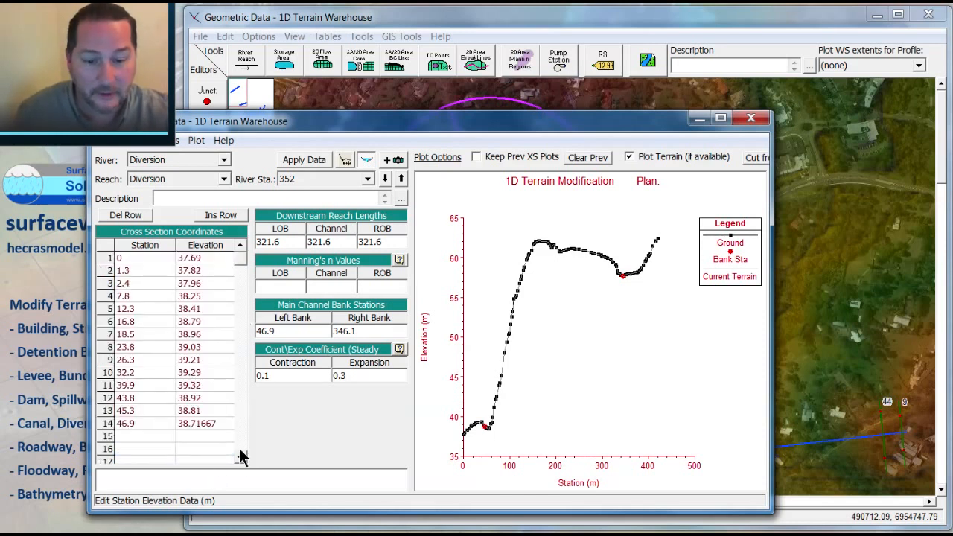
scroll(241, 456, down, 6)
drag(171, 385, 208, 436)
drag(238, 289, 238, 251)
scroll(241, 462, down, 3)
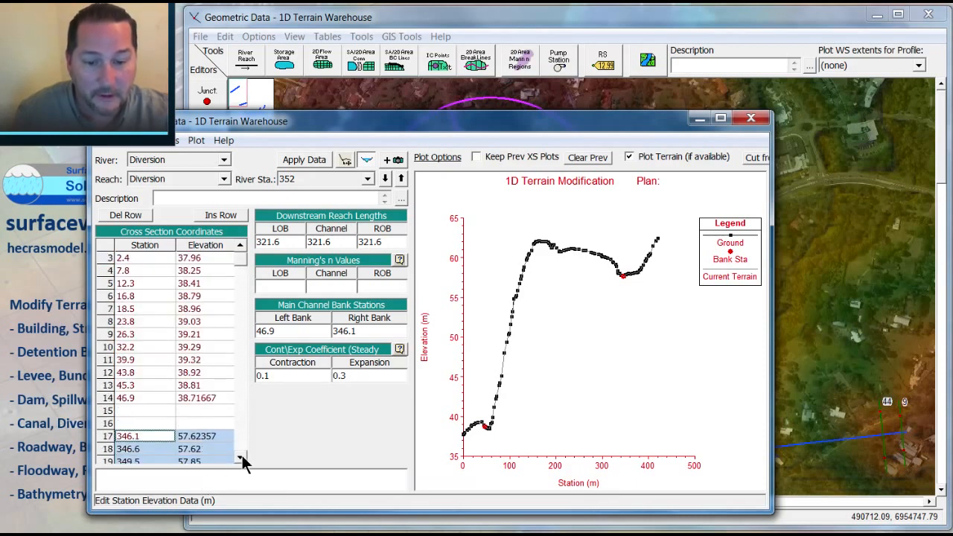
Step: Add channel bed points at stations 100 and 300 with elevation 32 m and apply the data
click(181, 401)
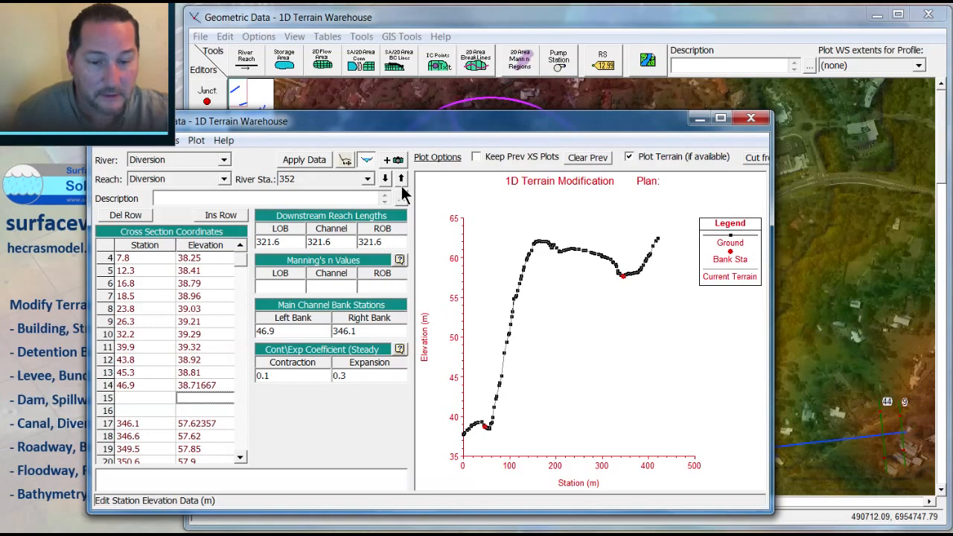
drag(486, 127, 536, 118)
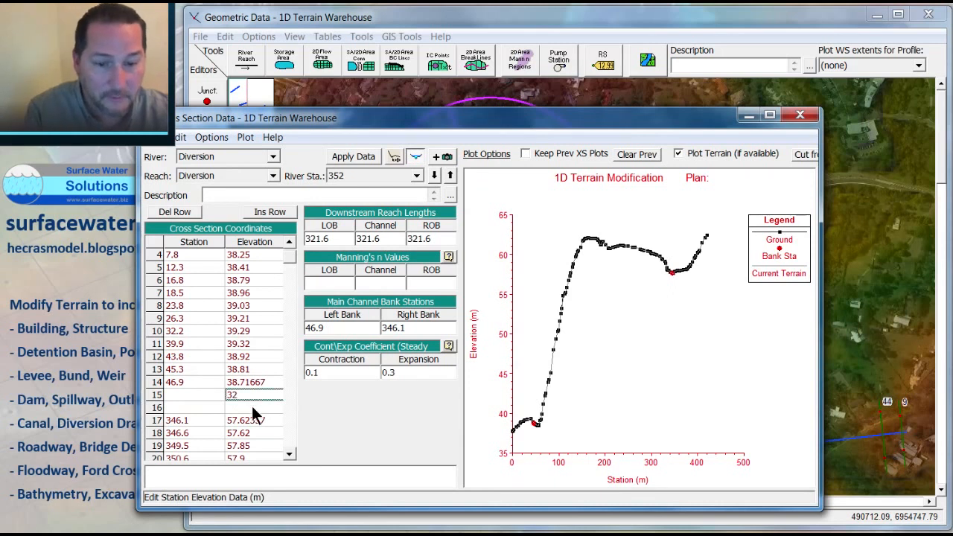
click(207, 395)
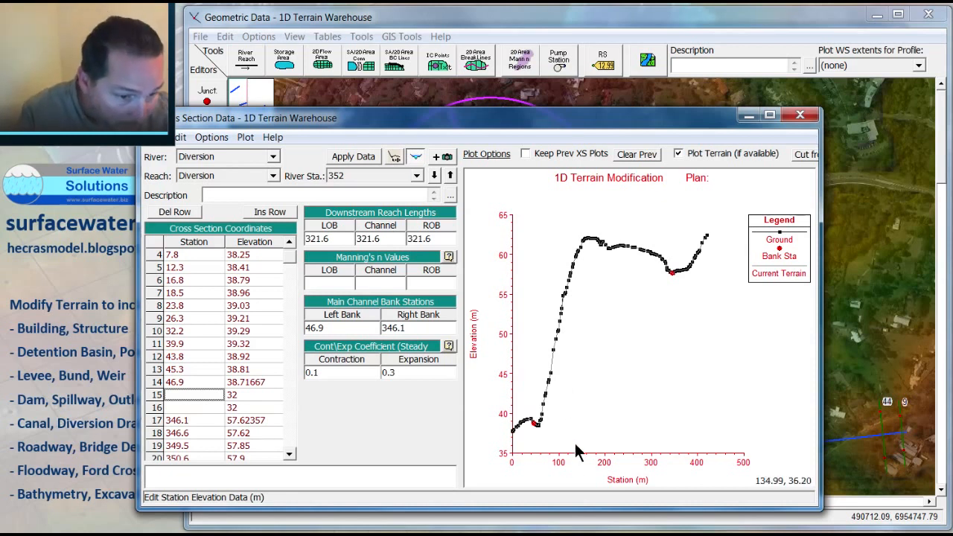
text(100)
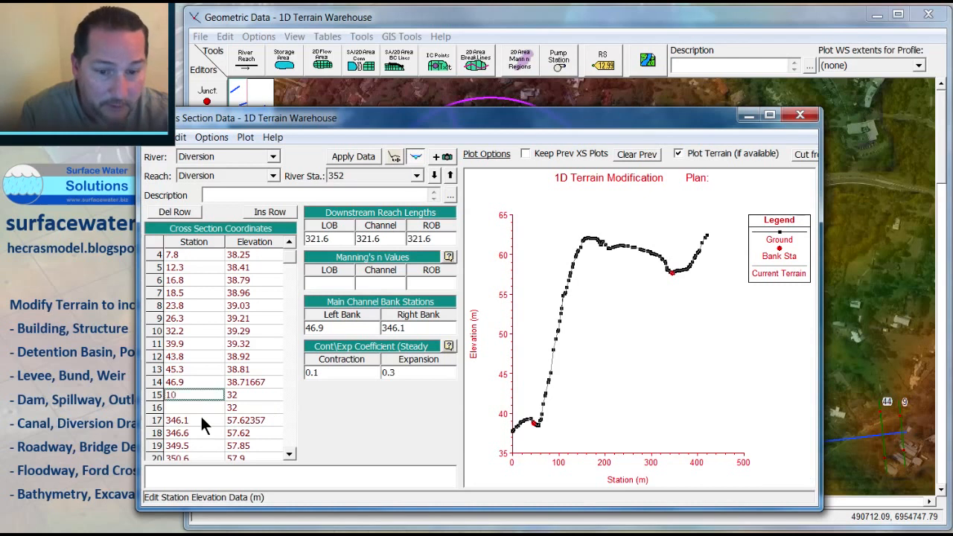
click(190, 406)
text(300)
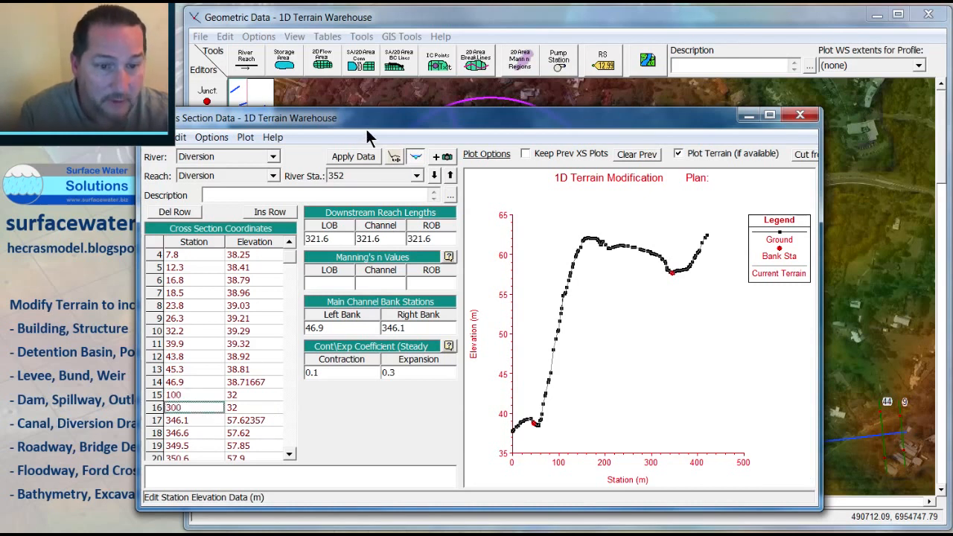
click(353, 156)
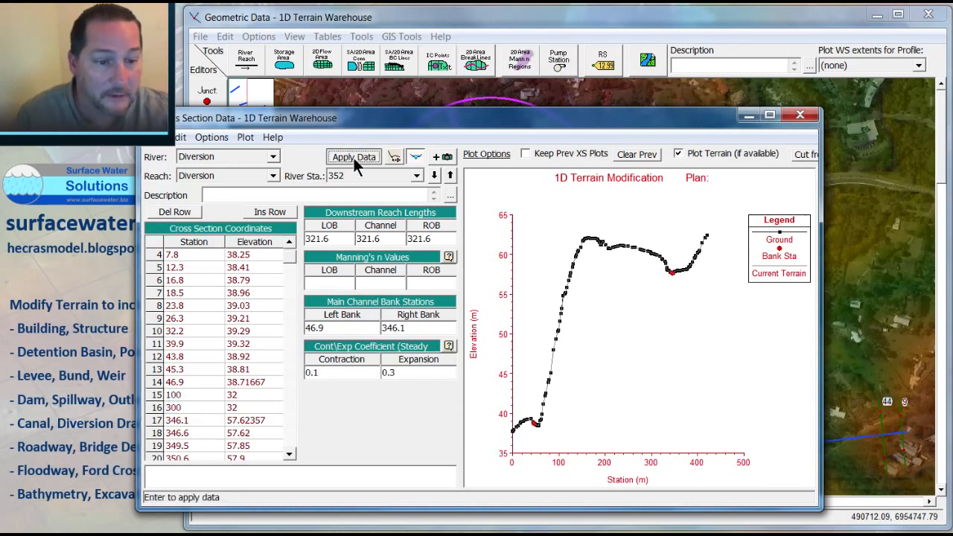
Step: Step through the diversion cross sections 586 and 352 to compare the modified section
click(434, 175)
click(450, 175)
click(450, 177)
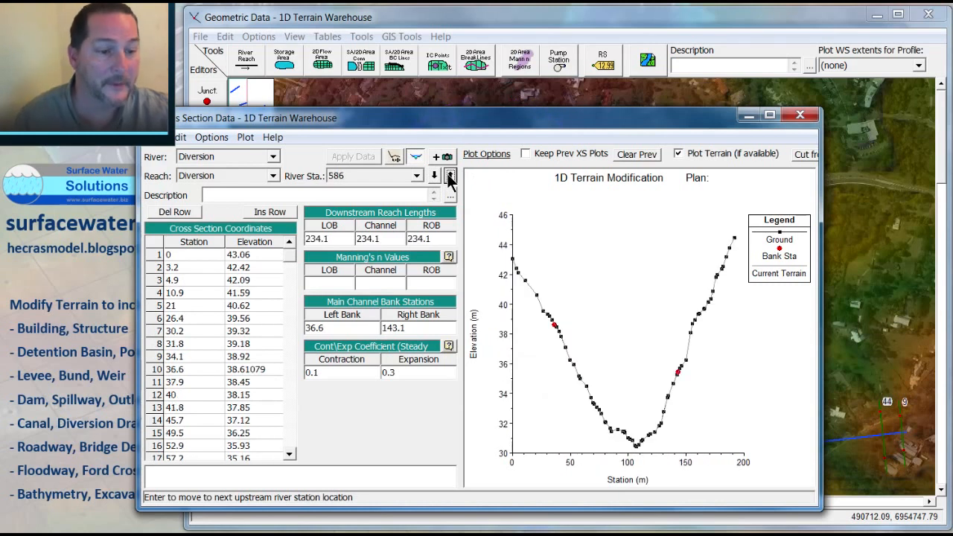
click(435, 177)
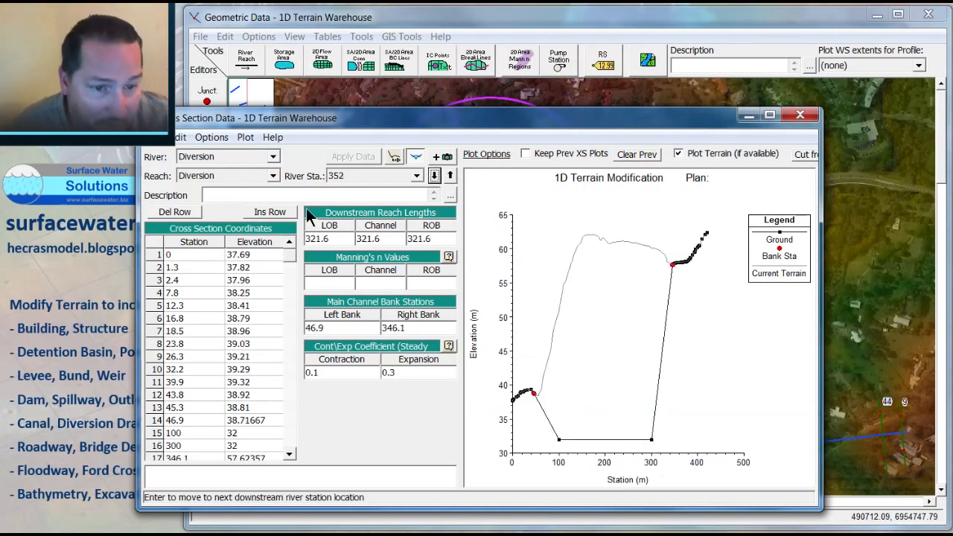
Step: In the graphic cross section editor, drag the channel bed points inward to about stations 125 and 245, then close it
click(396, 158)
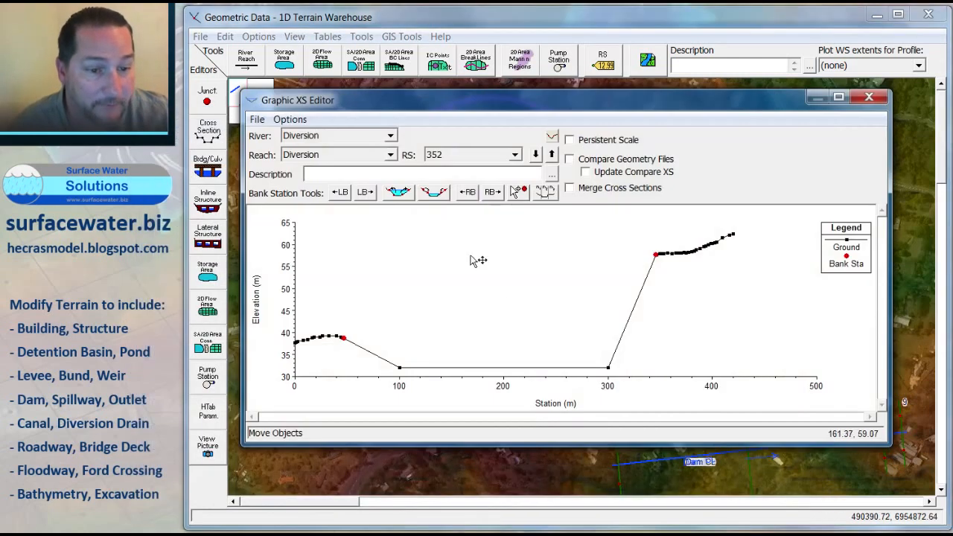
drag(607, 368, 567, 368)
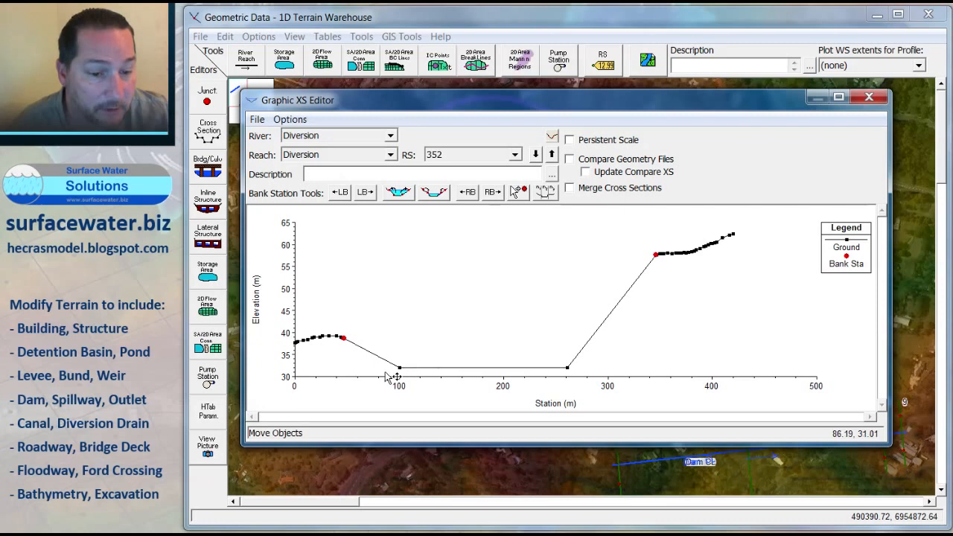
drag(400, 371, 424, 370)
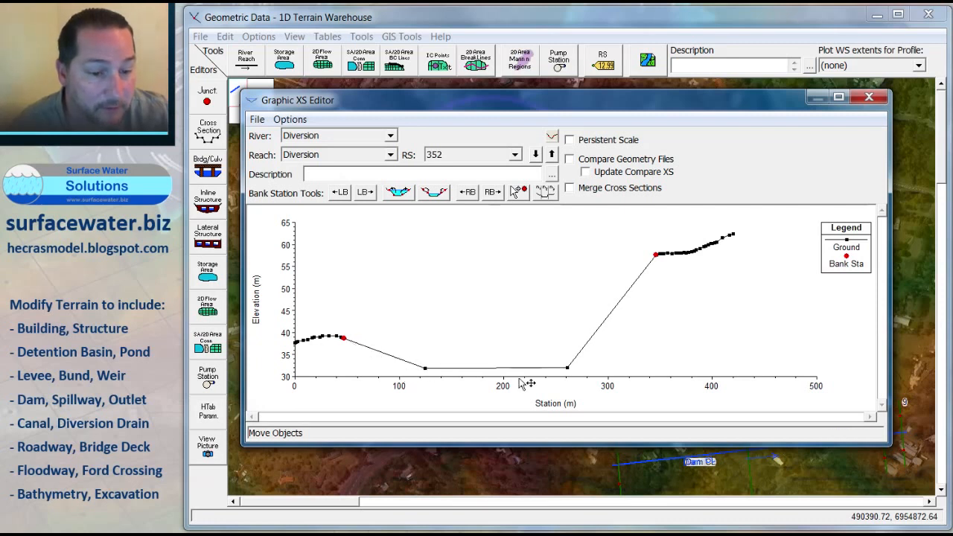
drag(567, 369, 551, 368)
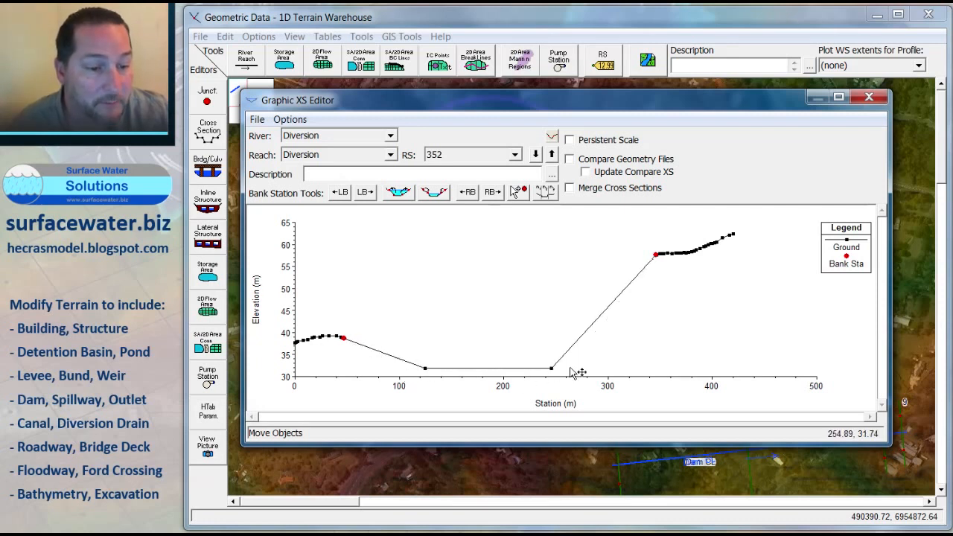
click(868, 97)
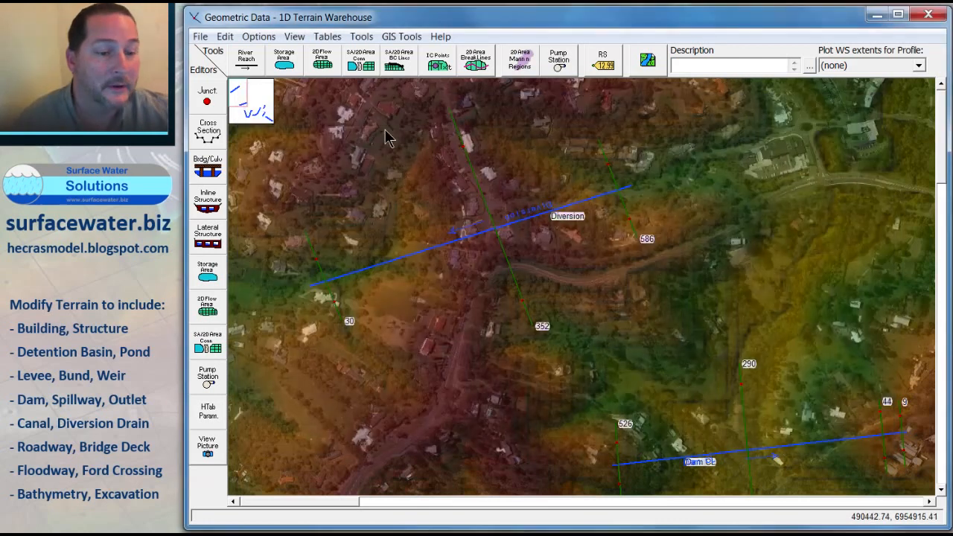
Step: Save the geometry data and close the geometric data editor
click(201, 38)
click(228, 86)
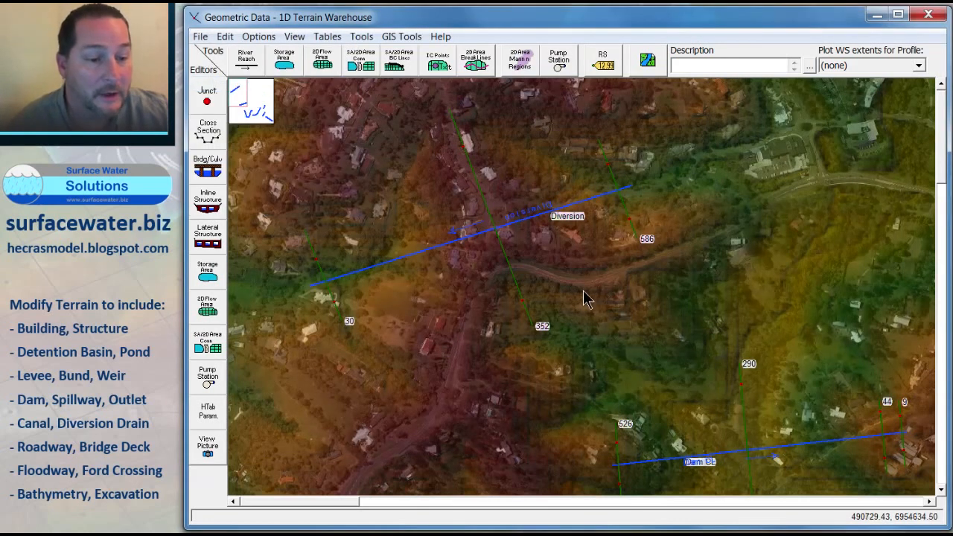
scroll(589, 295, down, 1)
scroll(590, 301, down, 4)
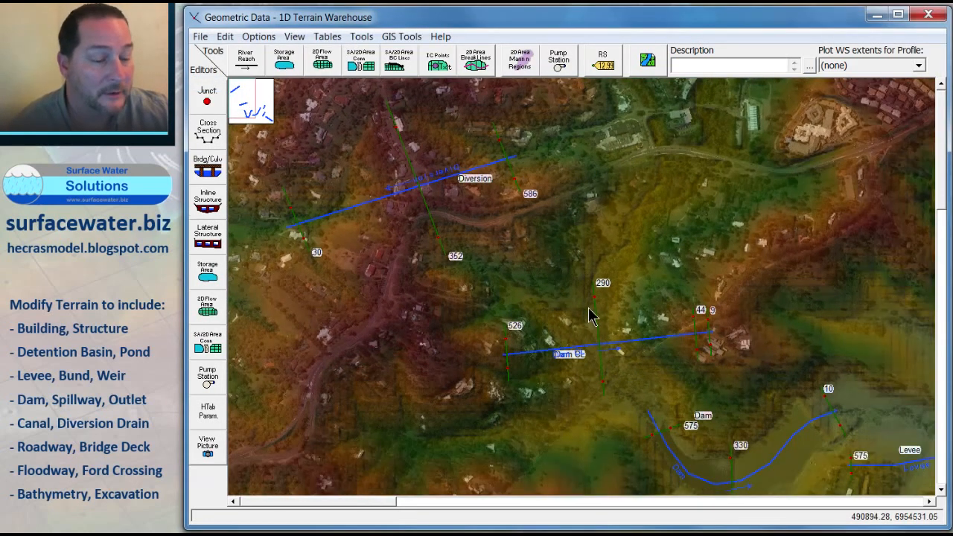
scroll(591, 315, down, 3)
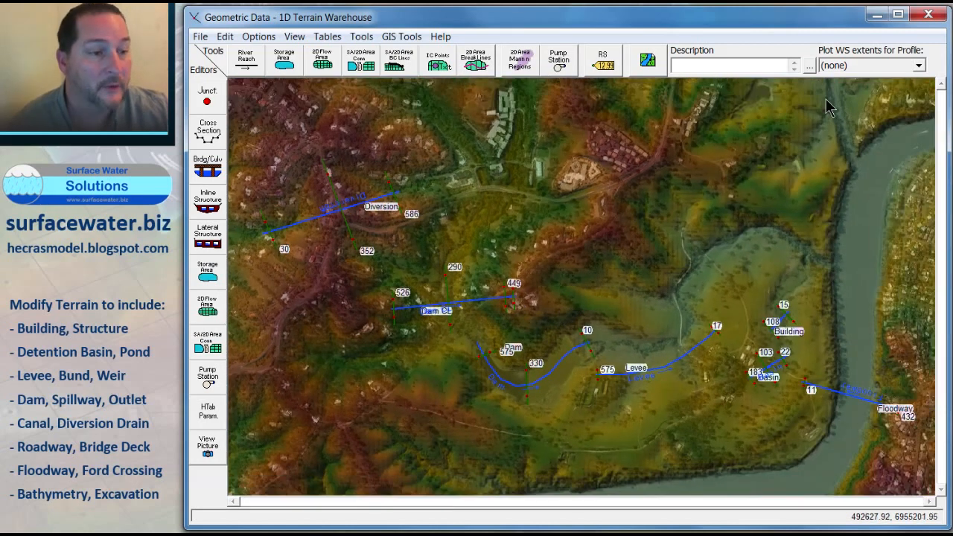
click(929, 14)
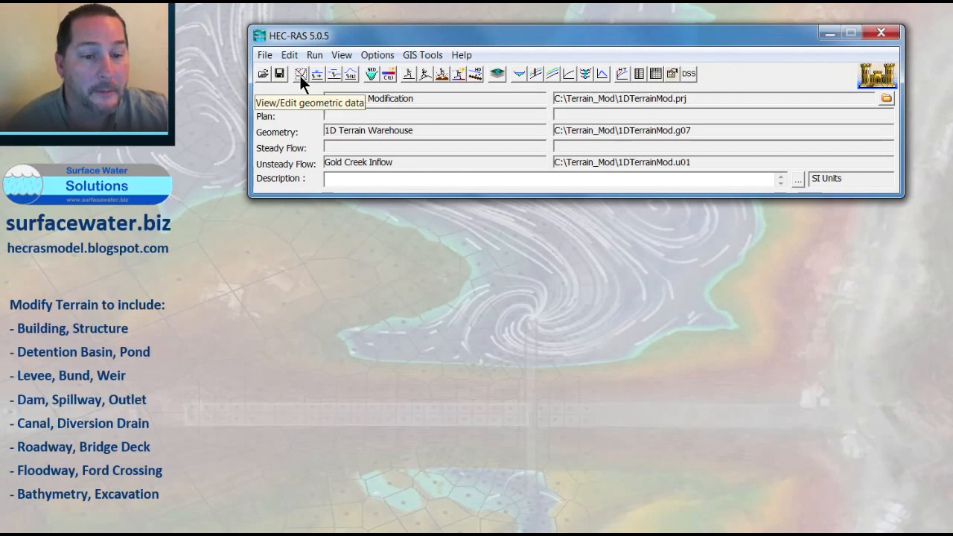
Step: Open RAS Mapper and zoom to the 1D Terrain Warehouse geometry layer
click(489, 73)
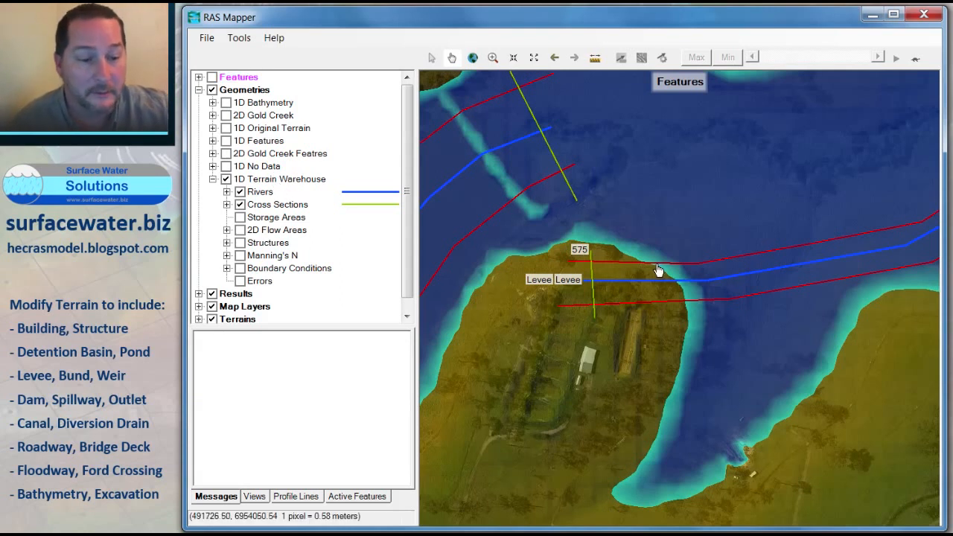
click(262, 179)
right_click(262, 179)
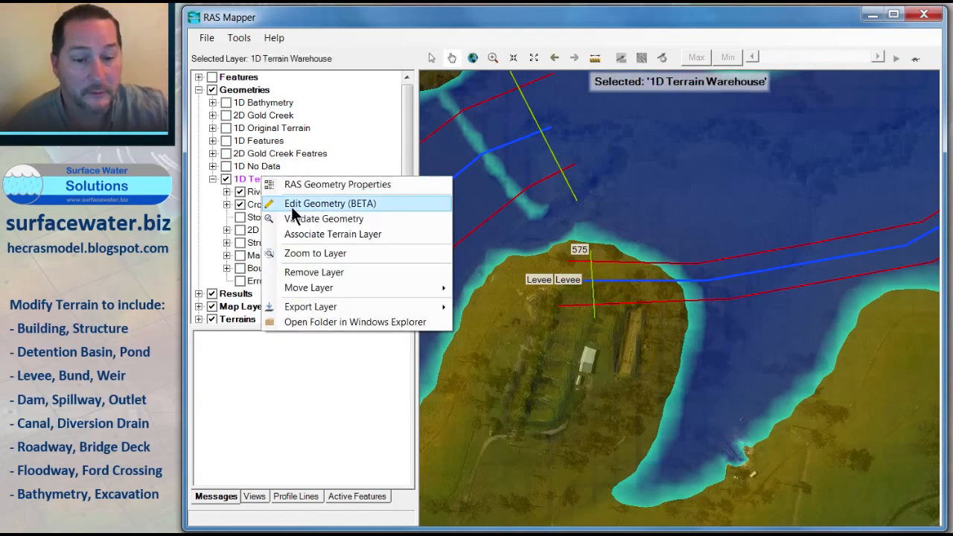
click(311, 253)
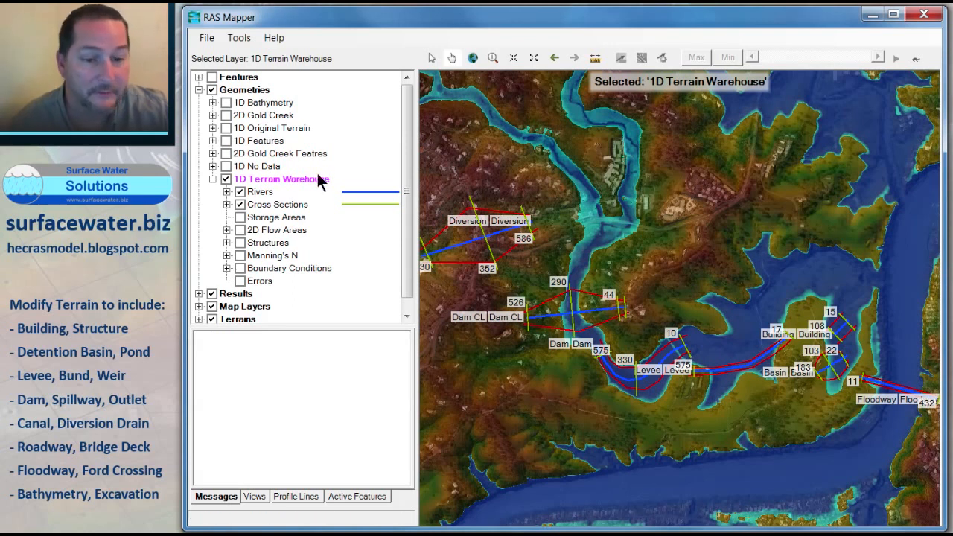
Step: Export the 1D Terrain Warehouse geometry as a channel-only terrain GeoTIFF named 1D Terrain Warehouse with a raster cell size of 1
right_click(277, 187)
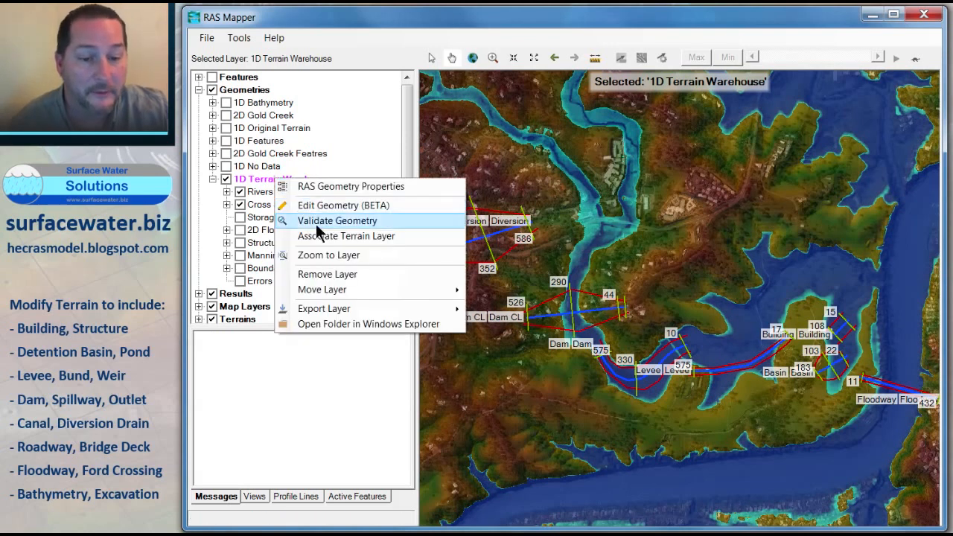
mouse_move(362, 308)
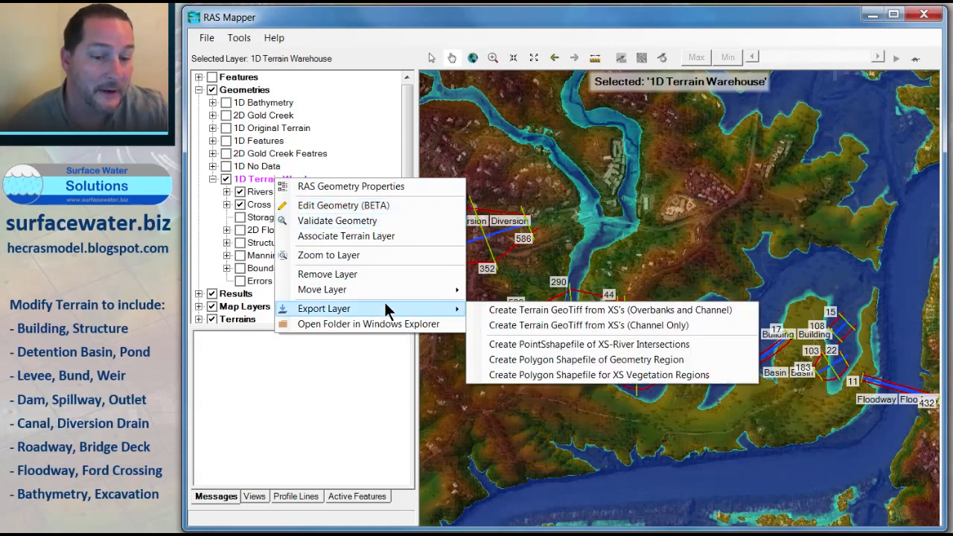
click(582, 325)
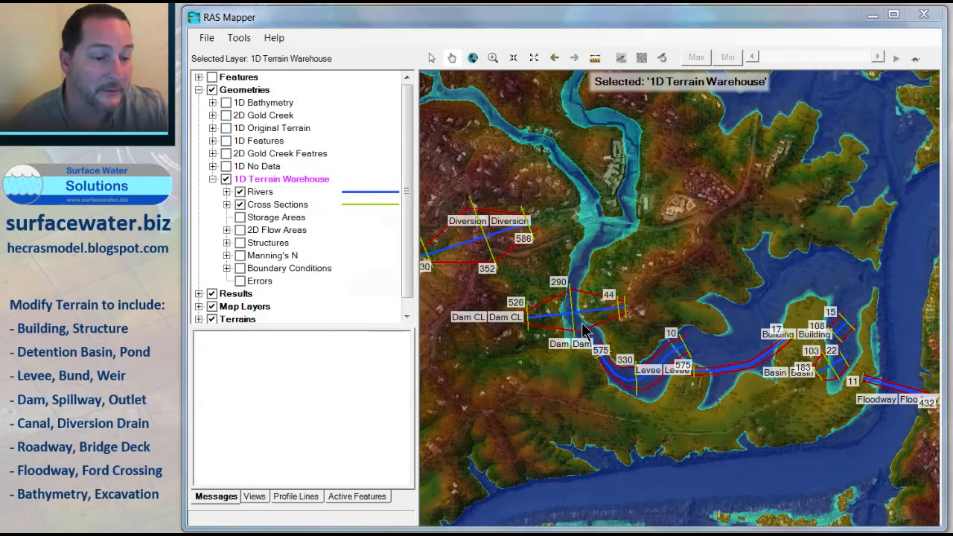
double_click(418, 206)
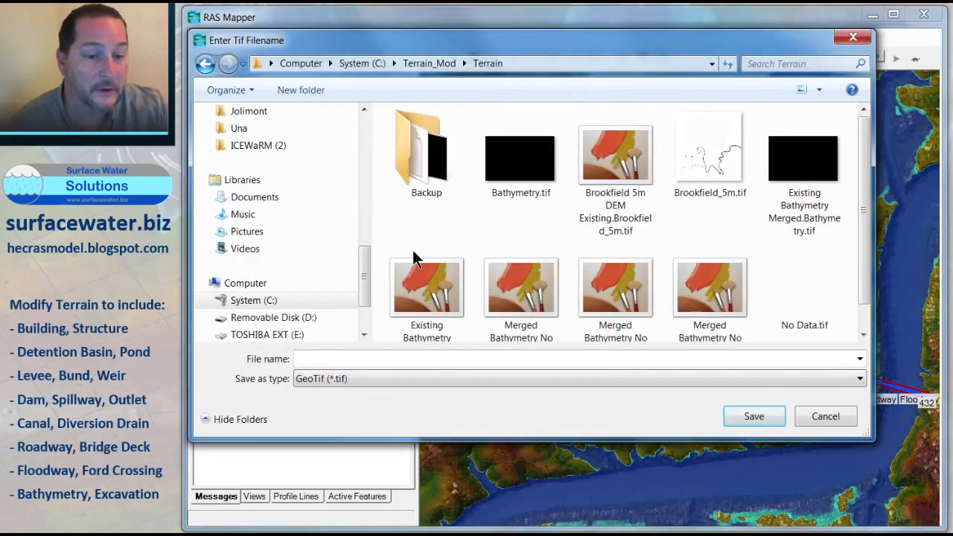
click(349, 358)
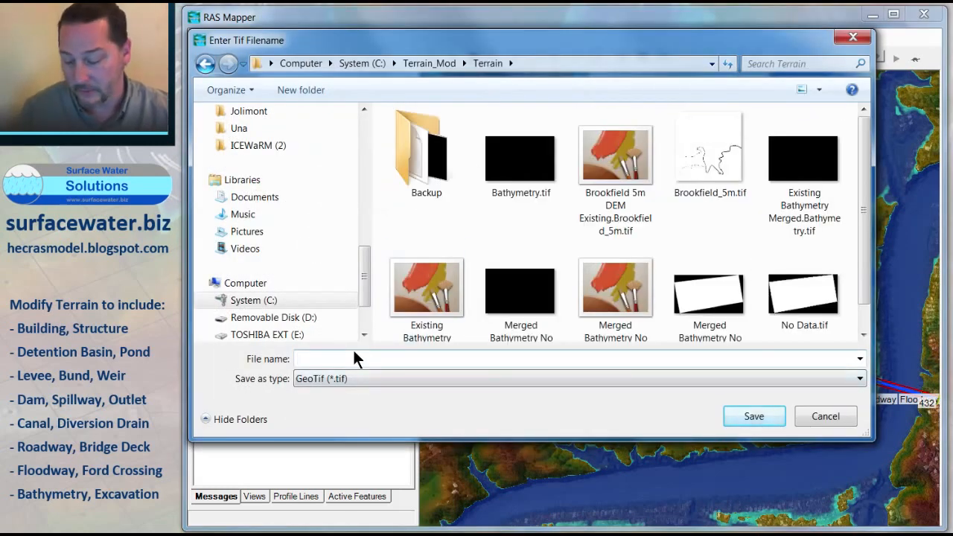
text(1D Terrain Warehouse)
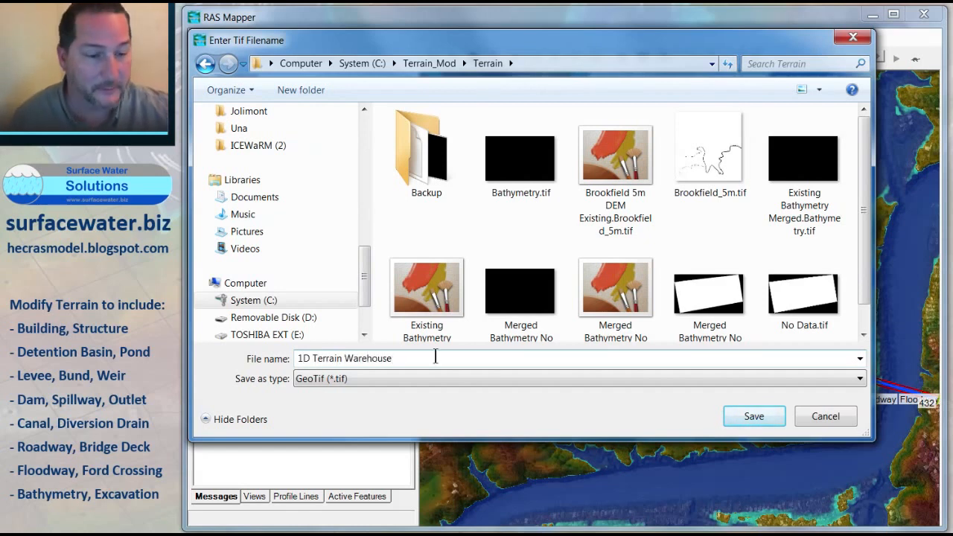
click(744, 417)
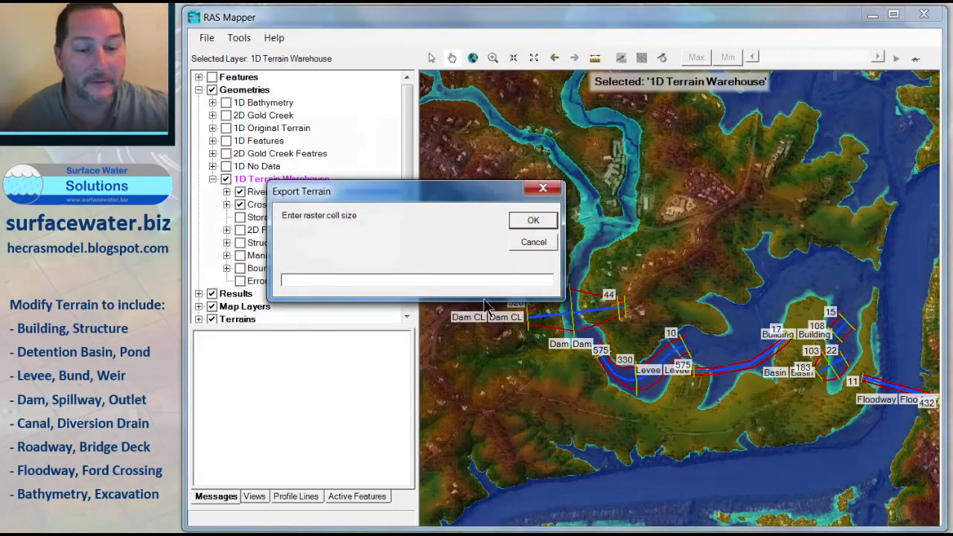
text(1)
click(534, 220)
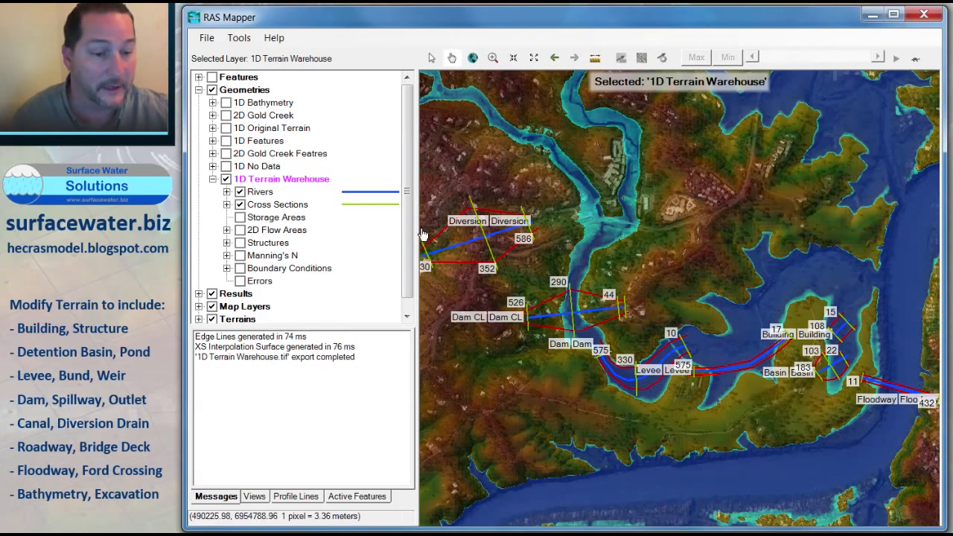
Step: Start a new terrain layer and add 1D Terrain Warehouse.tif, Brookfield_5m.tif, Bathymetry.tif and No Data.tif as input files
scroll(408, 238, down, 1)
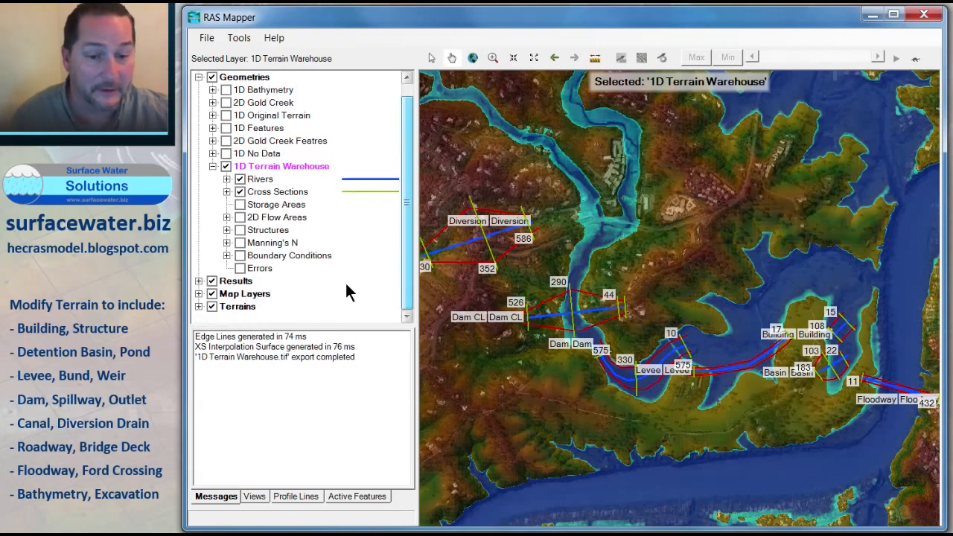
right_click(239, 306)
click(280, 313)
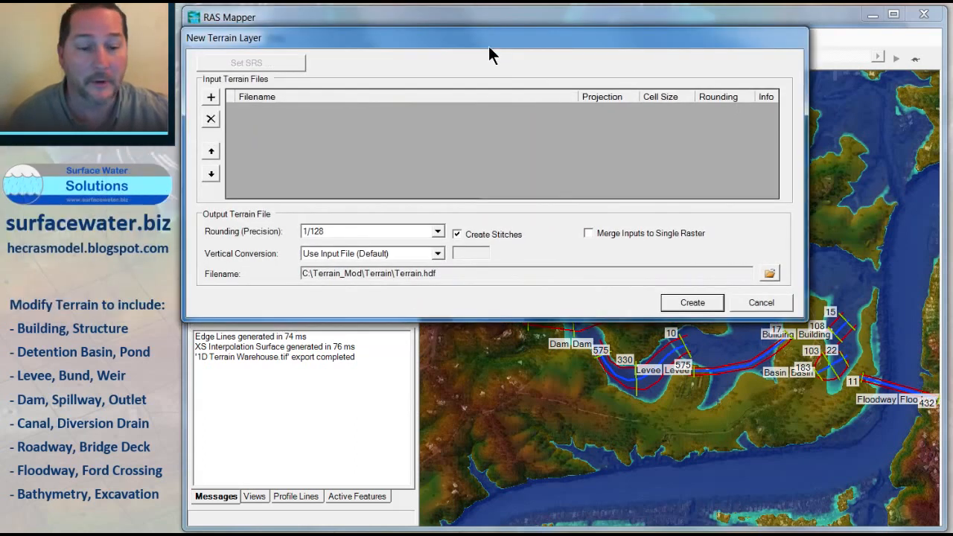
drag(488, 47, 545, 131)
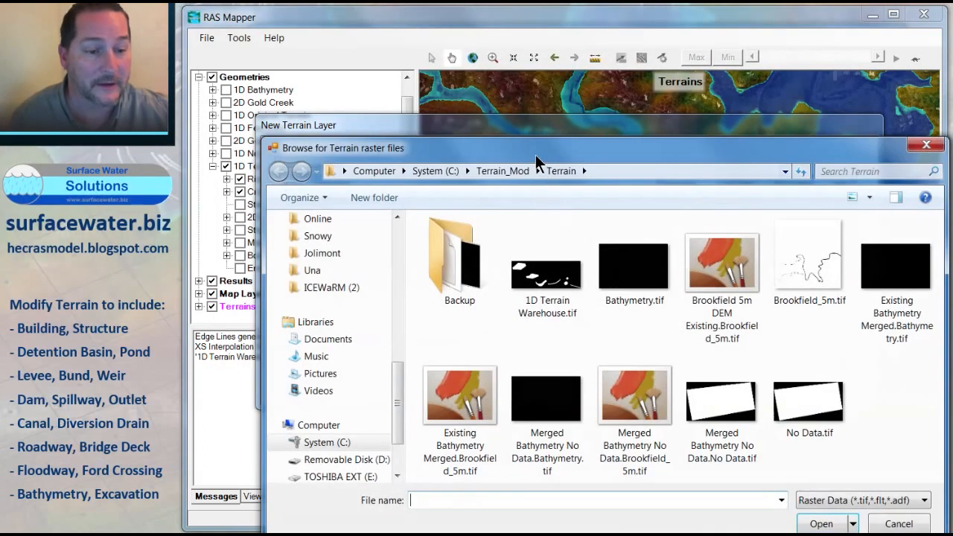
drag(535, 155, 504, 105)
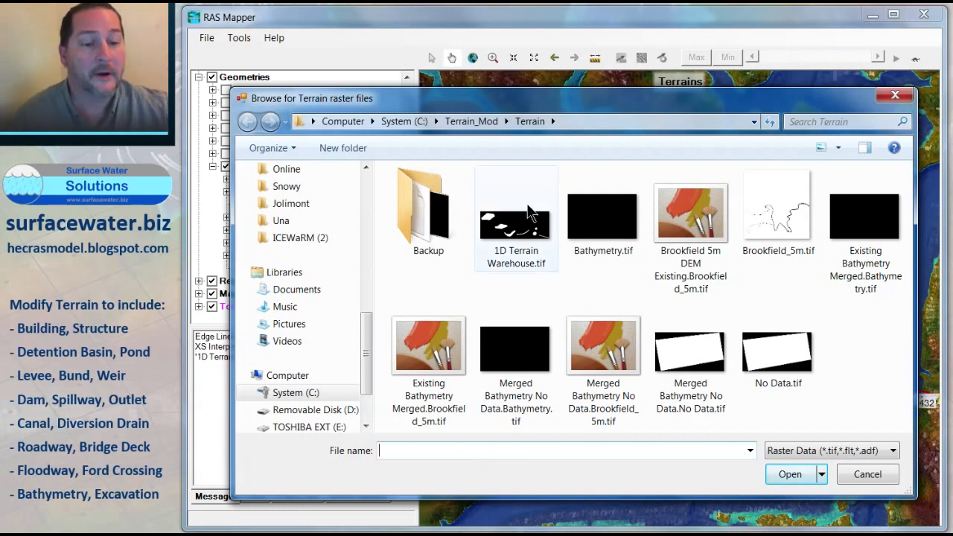
click(530, 234)
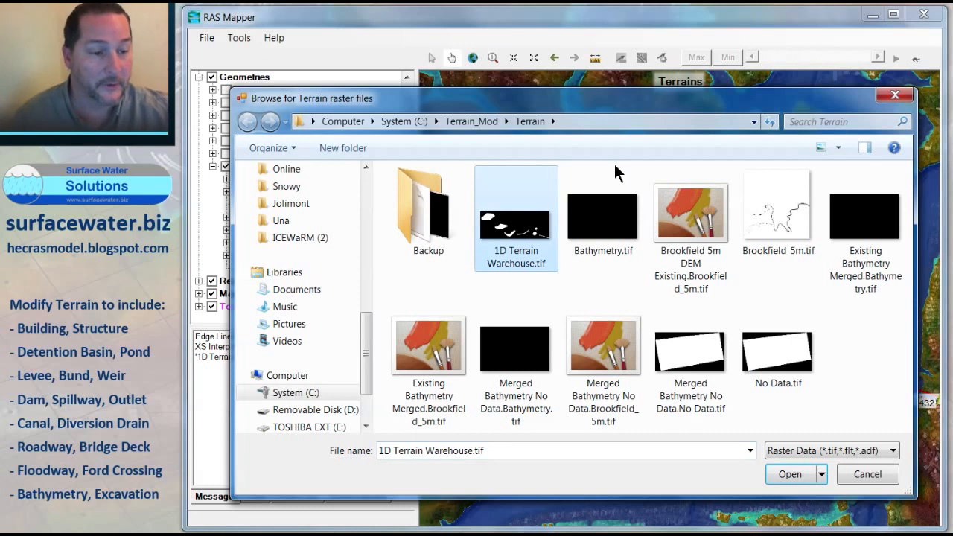
ctrl+click(768, 216)
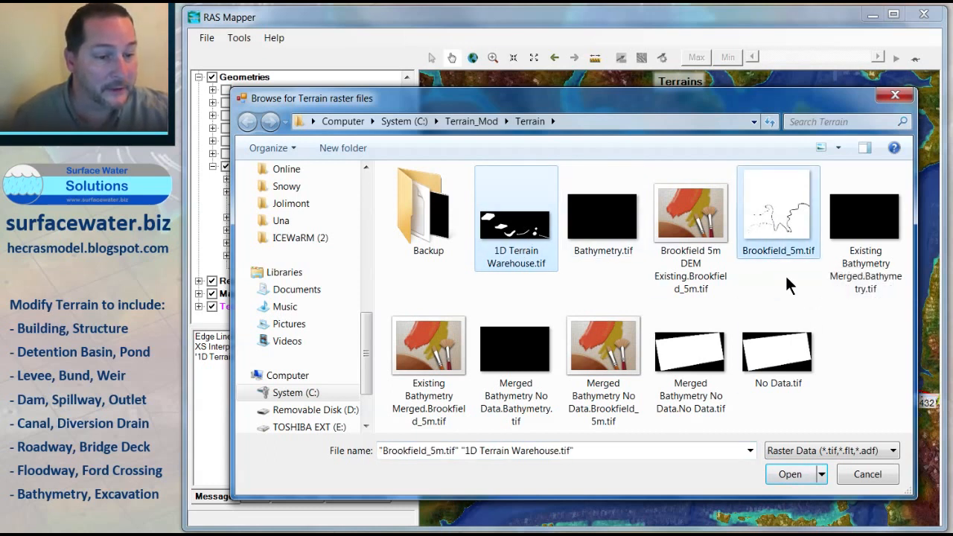
ctrl+click(600, 231)
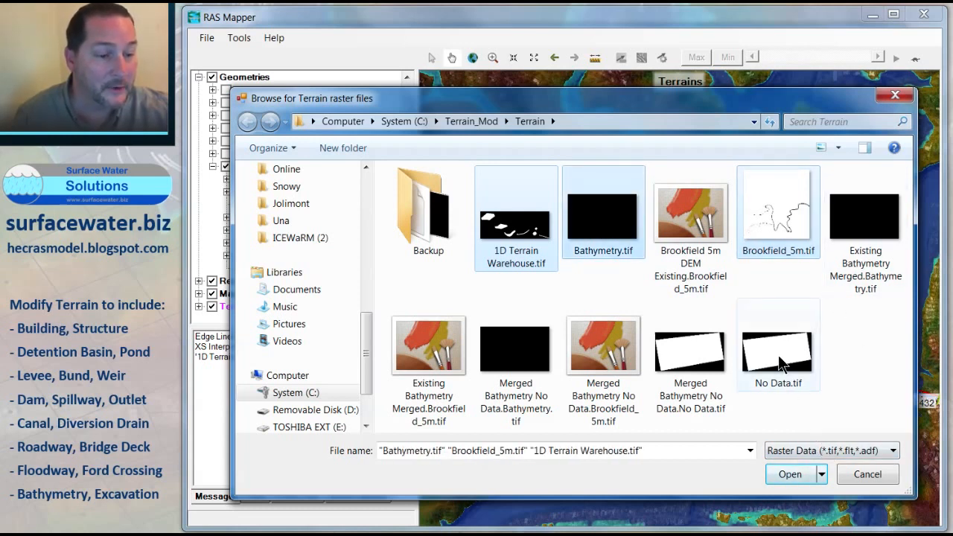
ctrl+click(781, 363)
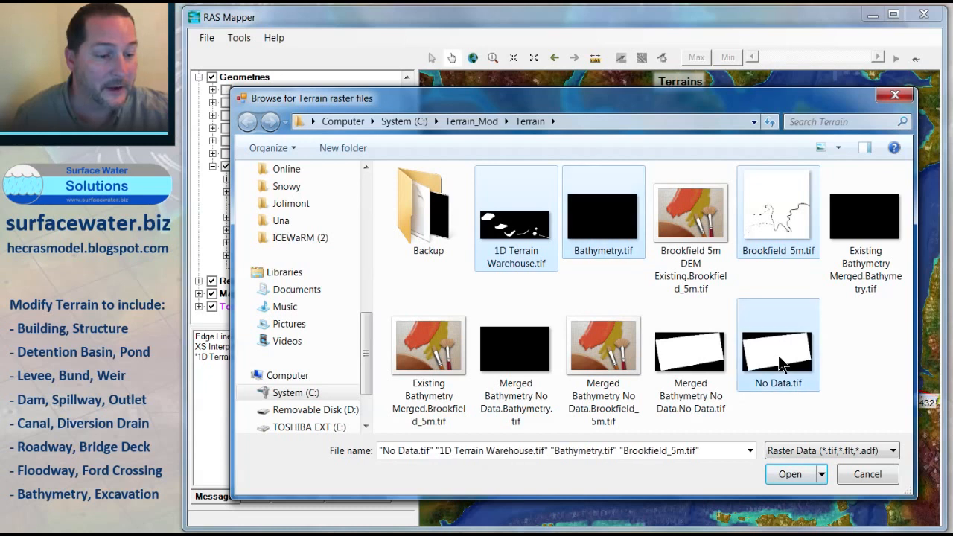
click(792, 475)
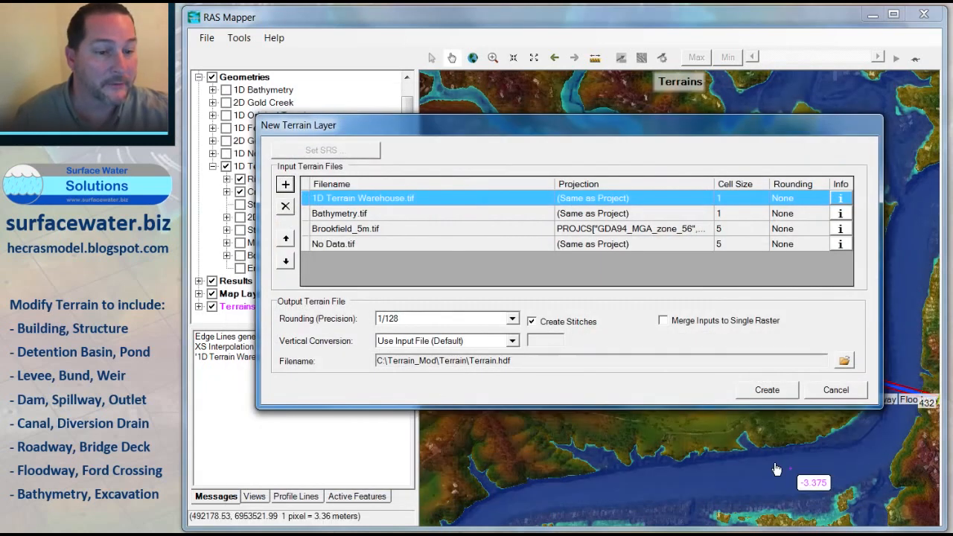
Step: Review the priority order of the four input terrain files in the new terrain list
click(335, 245)
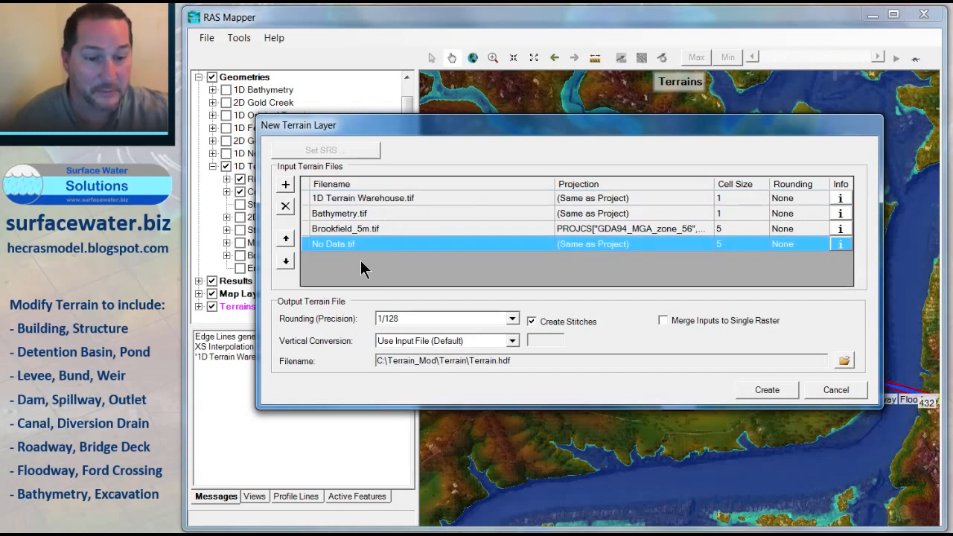
click(357, 232)
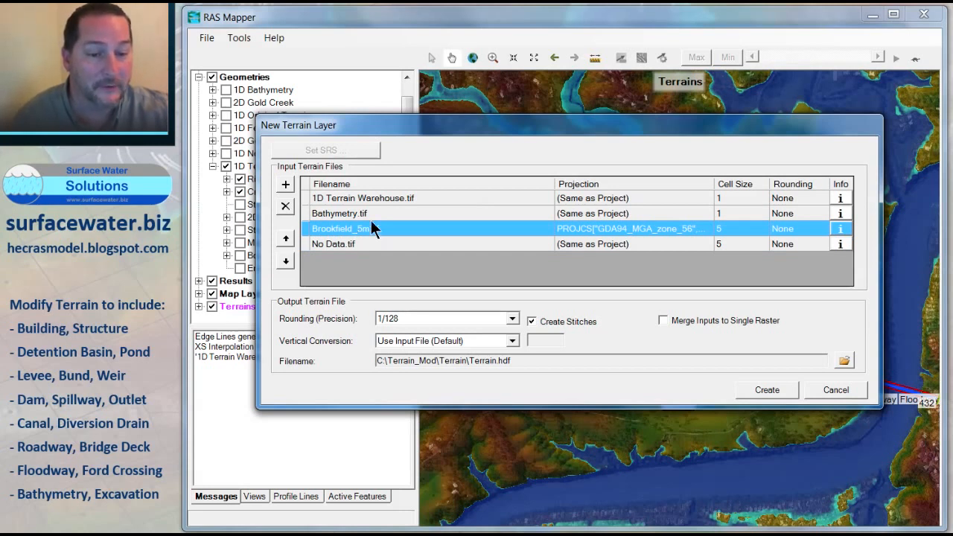
click(367, 213)
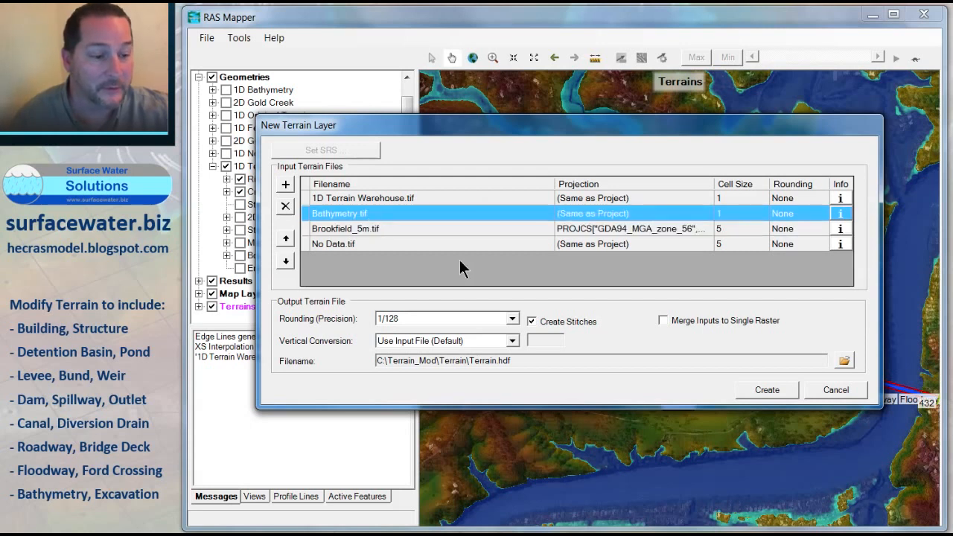
click(358, 196)
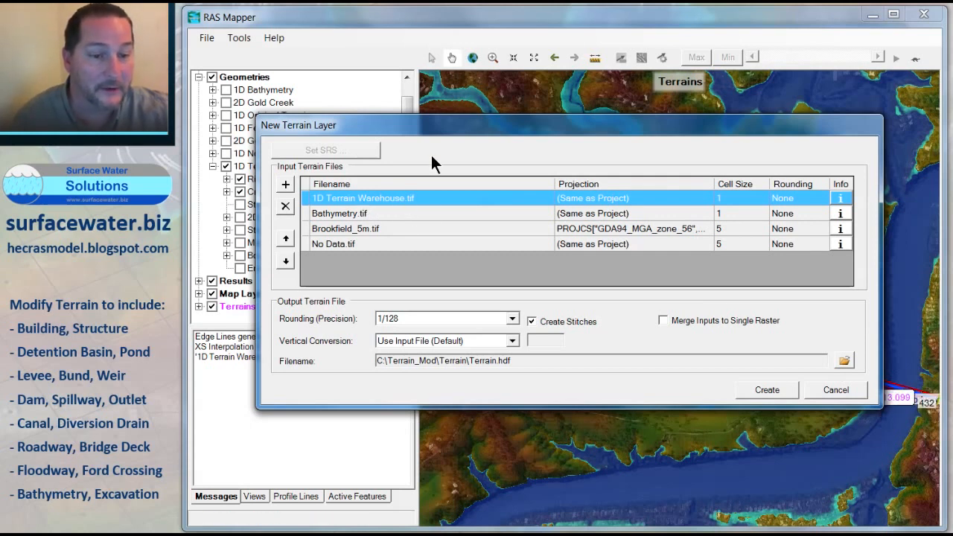
drag(497, 125, 478, 309)
drag(554, 317, 570, 126)
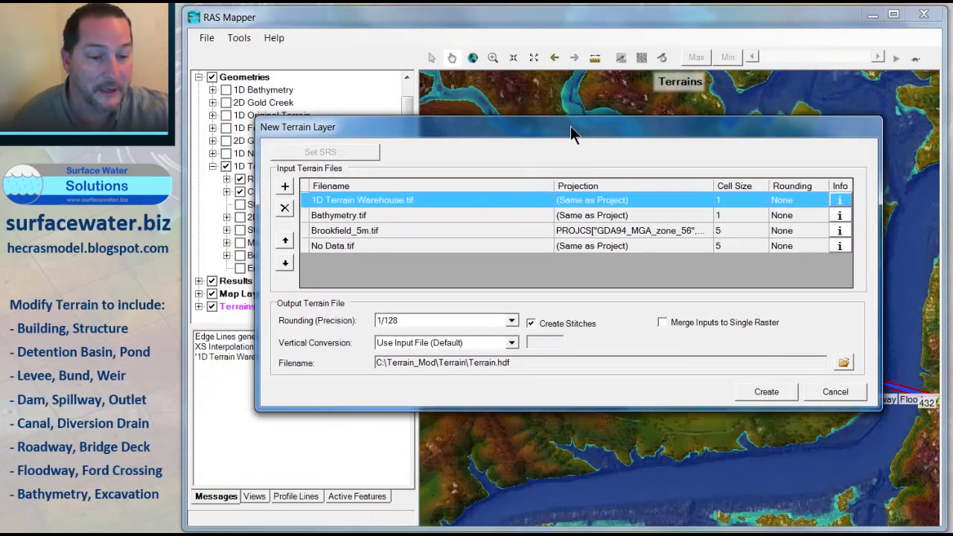
Step: Name the output terrain file Merged Warehouse and create the terrain
click(844, 363)
drag(467, 154, 441, 86)
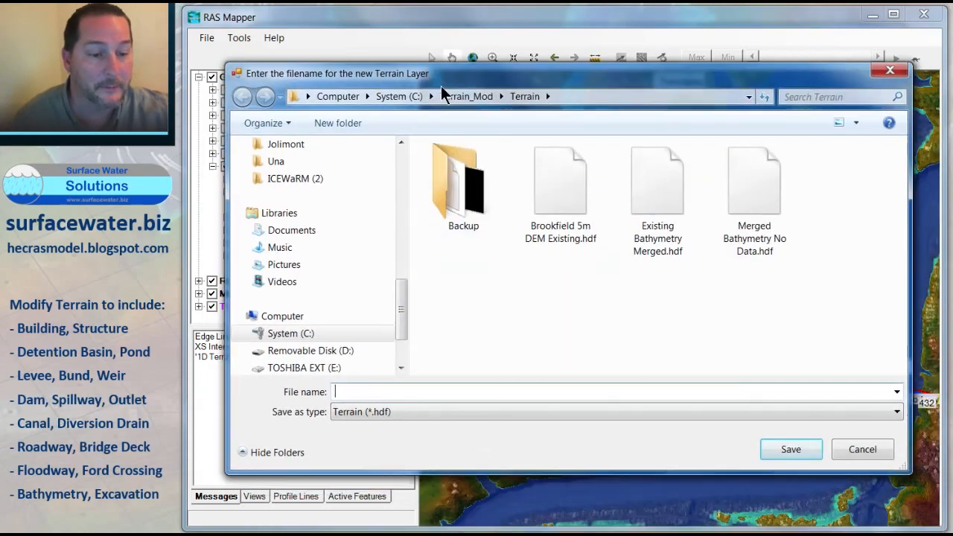
click(431, 389)
text(M)
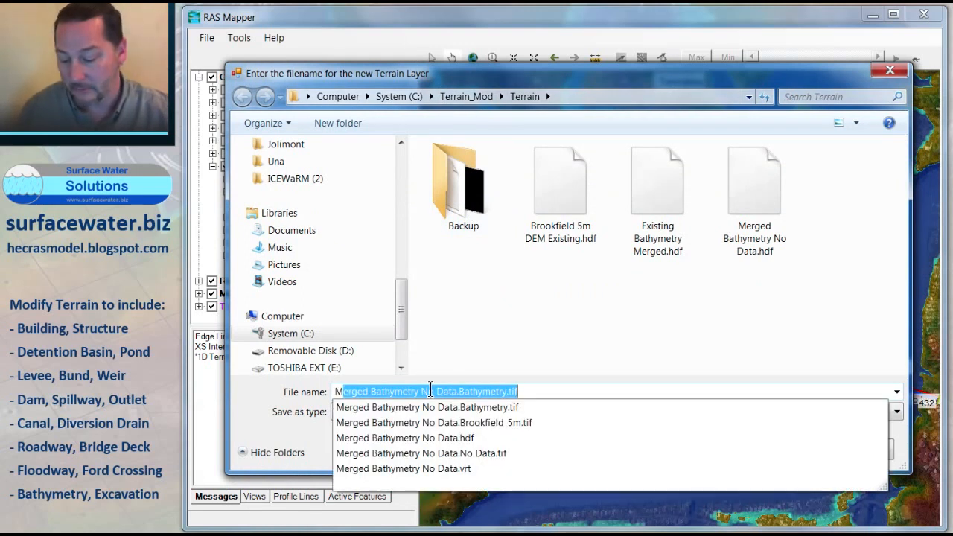
text(erged Wareh)
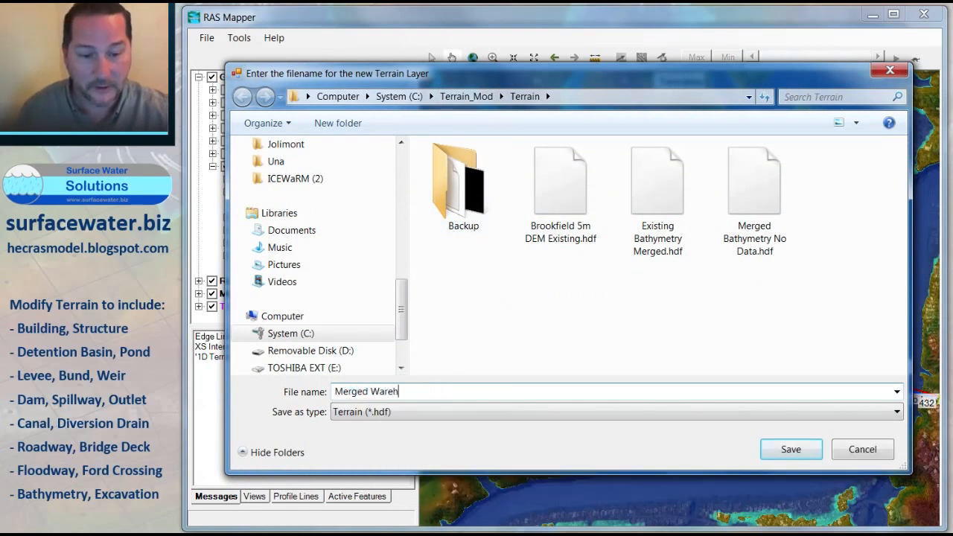
text(ouse)
key(Return)
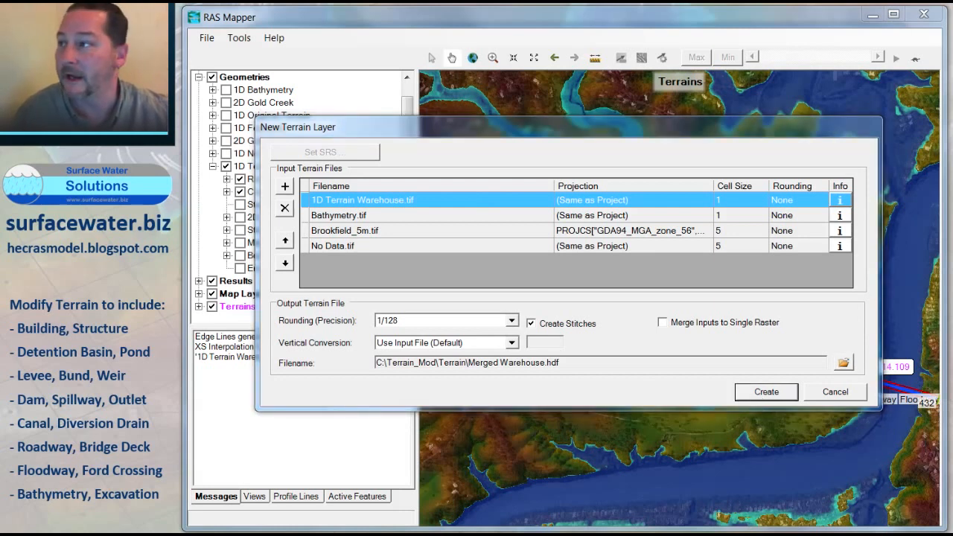
drag(0, 37, 481, 202)
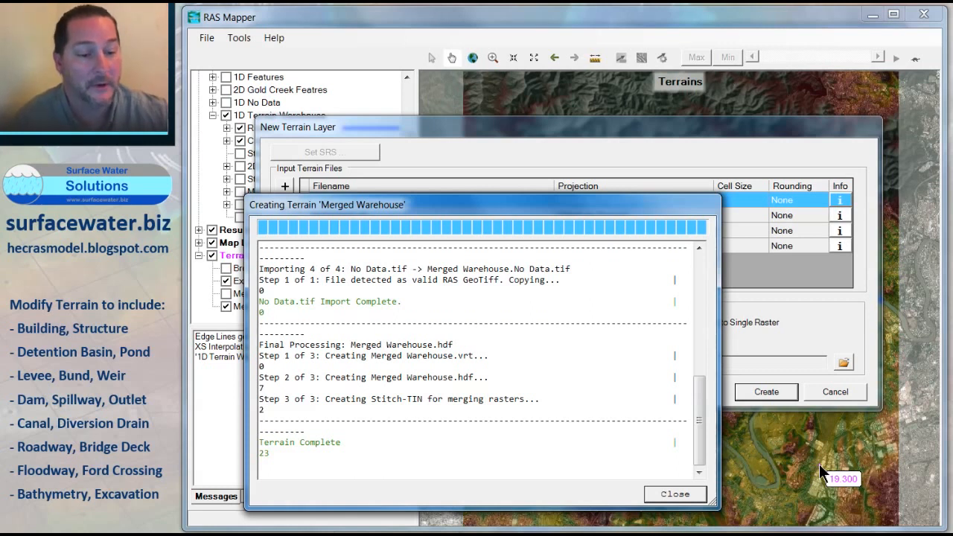
click(674, 496)
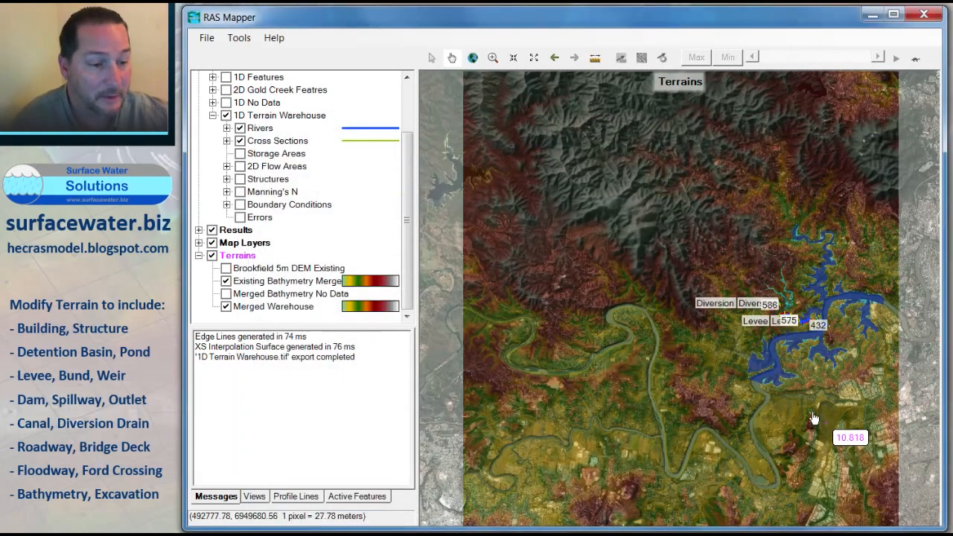
Step: Hide the Geometries, Results, Map Layers and Existing Bathymetry Merged layers so only the Merged Warehouse terrain displays
scroll(804, 306, up, 3)
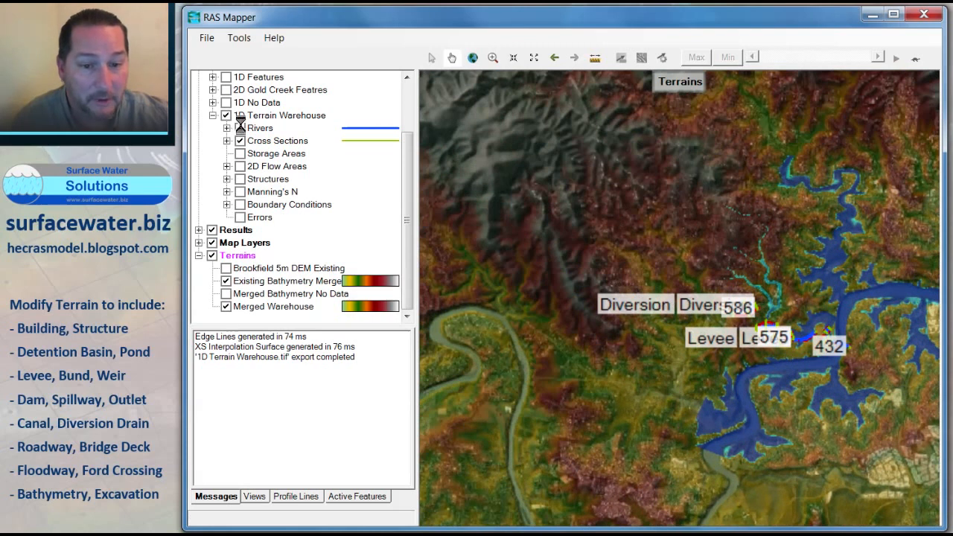
drag(407, 170, 402, 100)
click(211, 89)
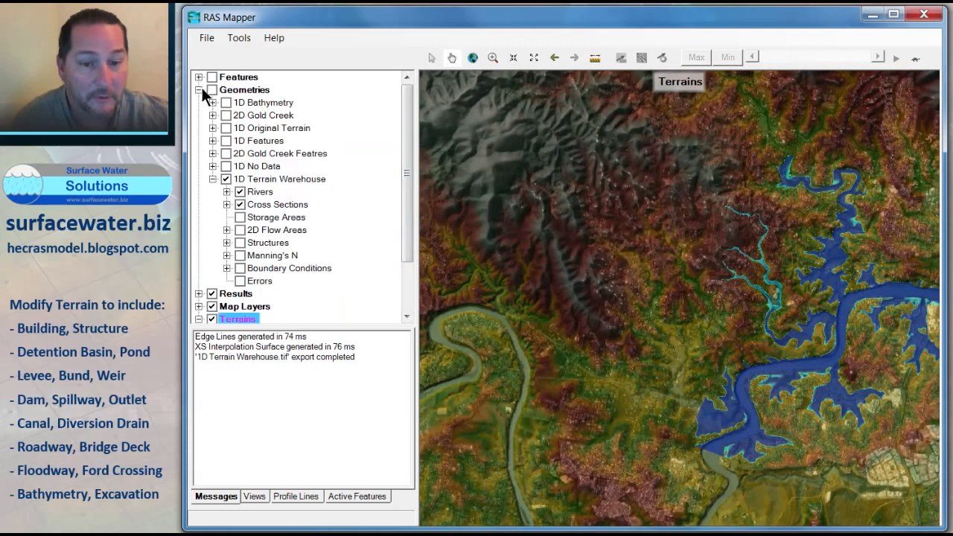
click(199, 90)
click(211, 102)
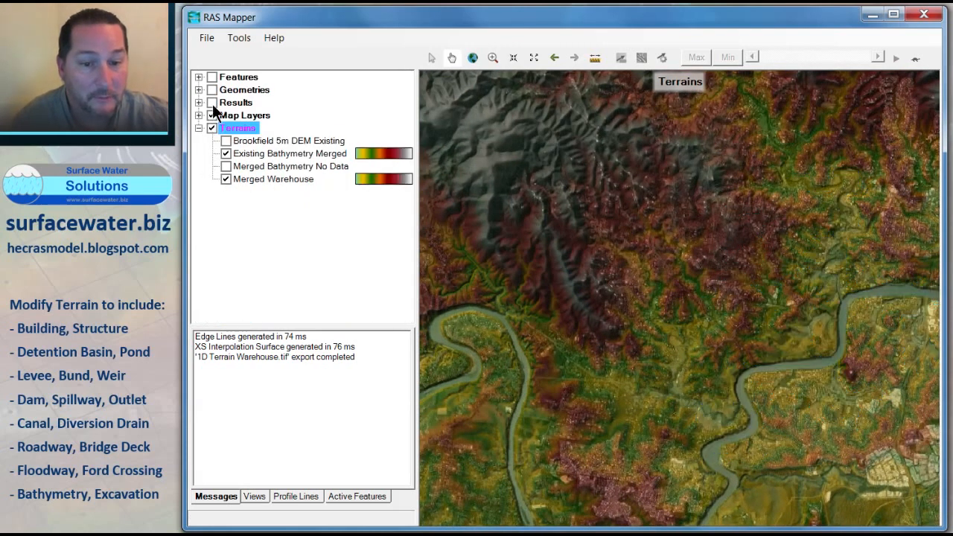
click(212, 116)
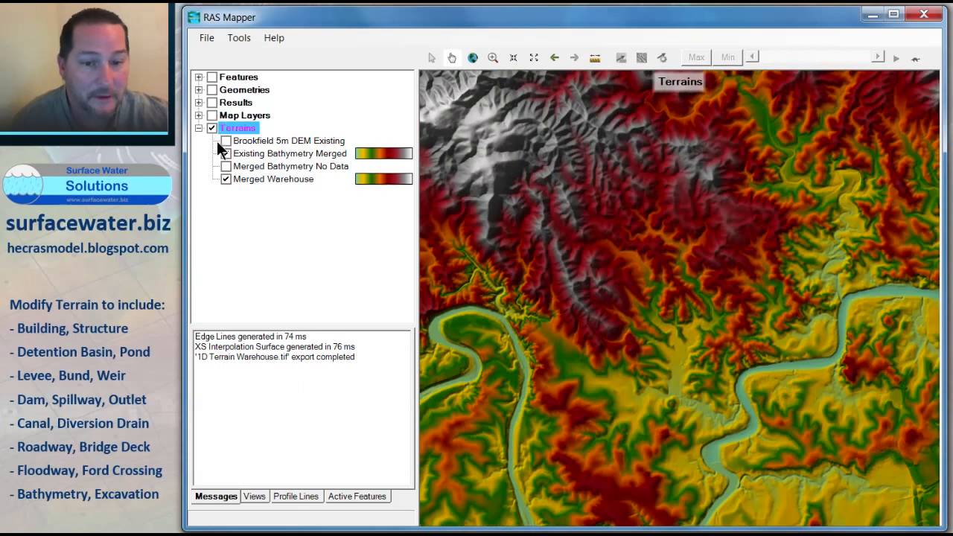
click(226, 153)
scroll(804, 336, up, 3)
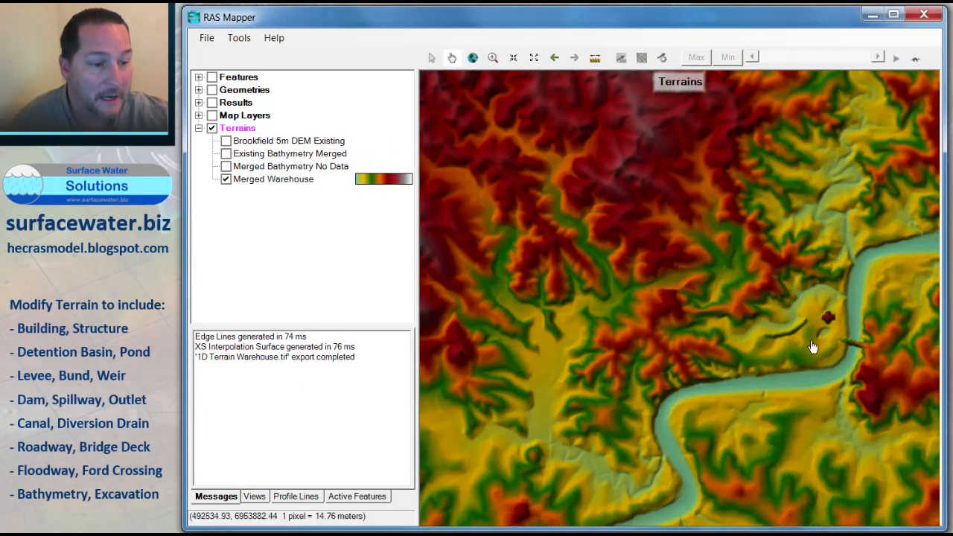
Step: Zoom and pan around the Merged Warehouse terrain to inspect the modified features near the creek bend
drag(807, 307, 694, 267)
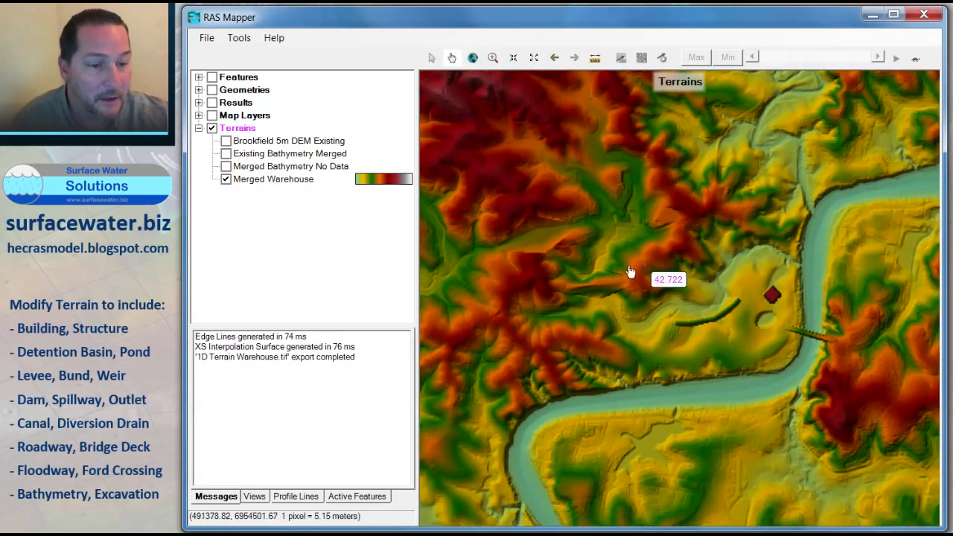
drag(481, 241, 534, 251)
scroll(534, 252, up, 2)
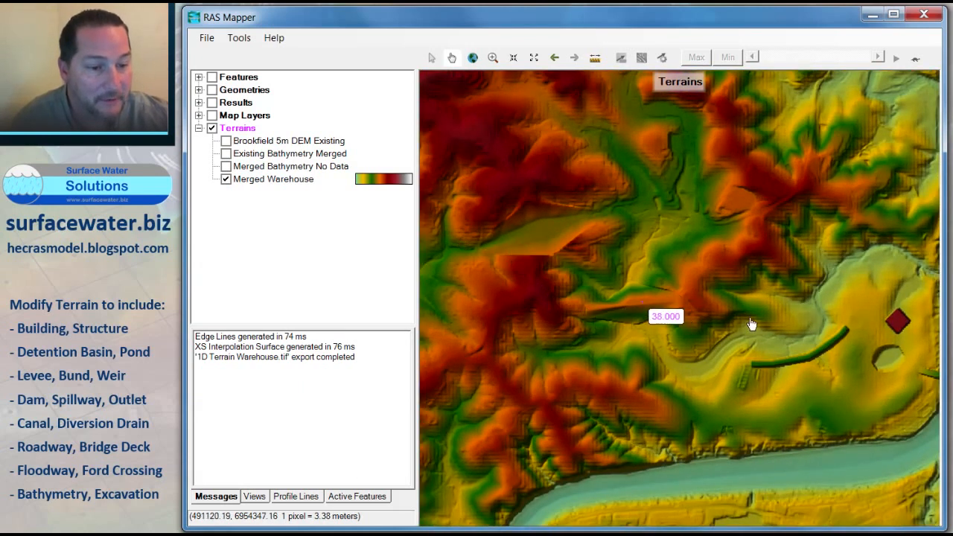
drag(723, 345, 653, 253)
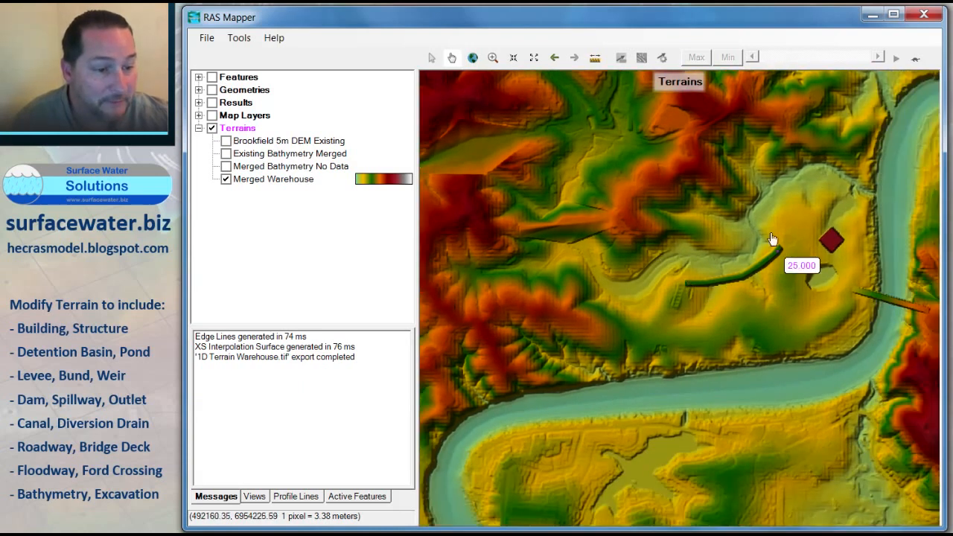
drag(775, 241, 756, 258)
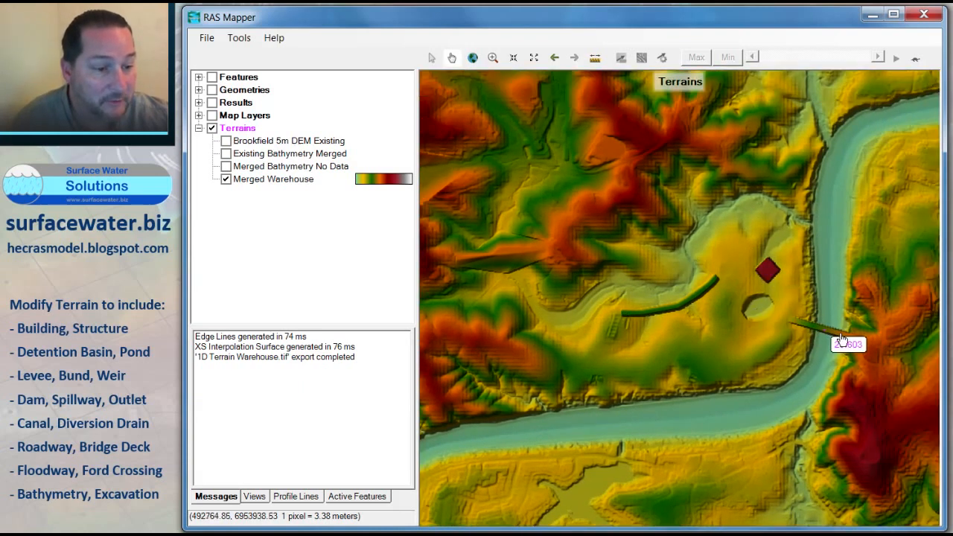
scroll(773, 327, up, 1)
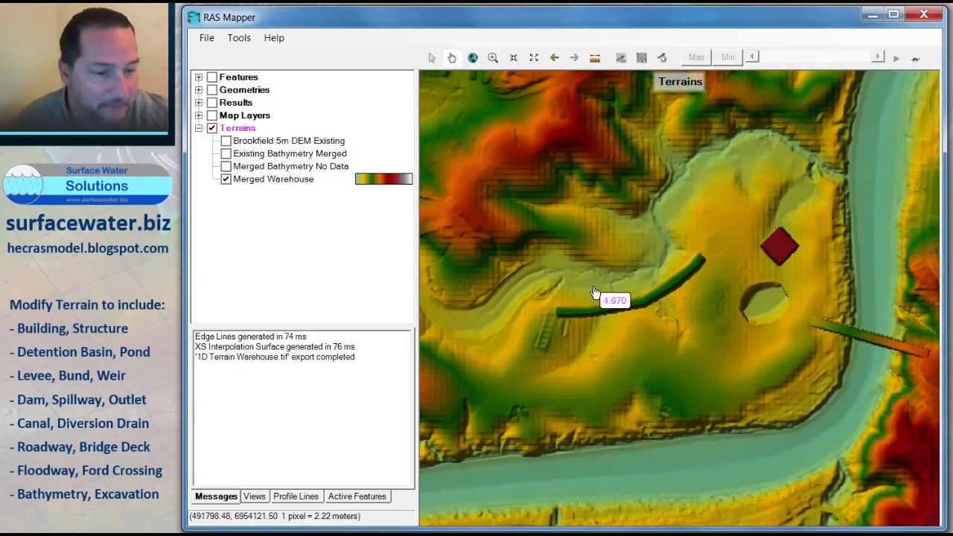
scroll(622, 293, down, 1)
drag(570, 273, 684, 294)
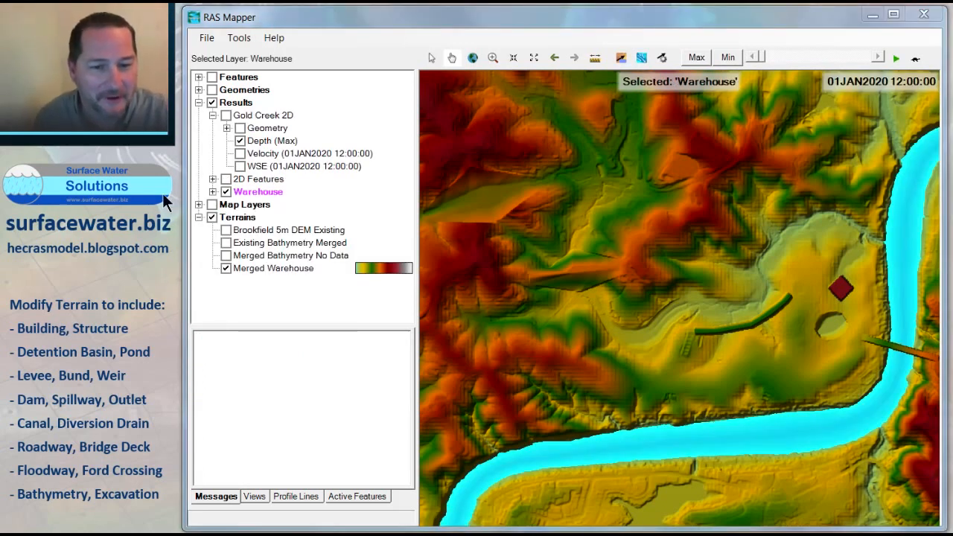
Step: Set the Warehouse Depth layer's color ramp maximum to 10 and apply it
scroll(641, 233, up, 3)
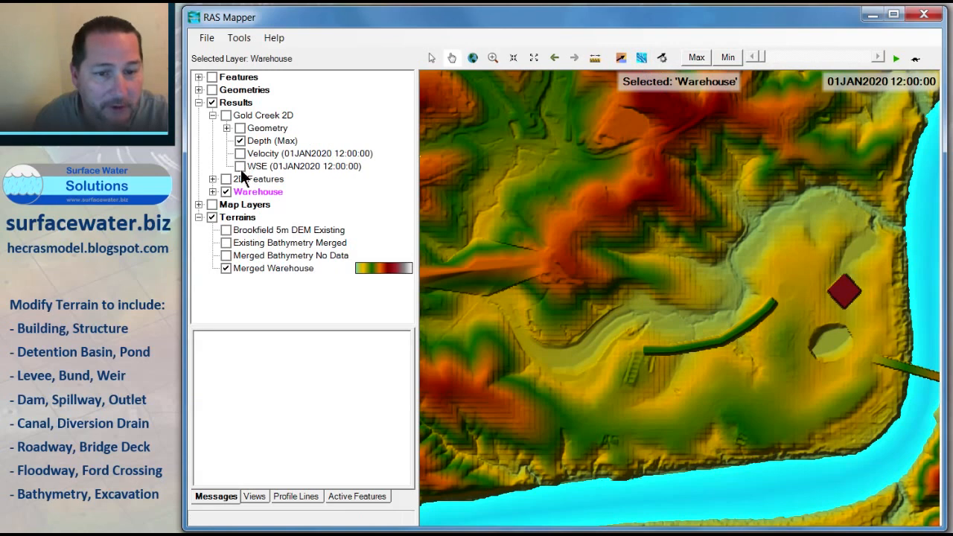
click(268, 140)
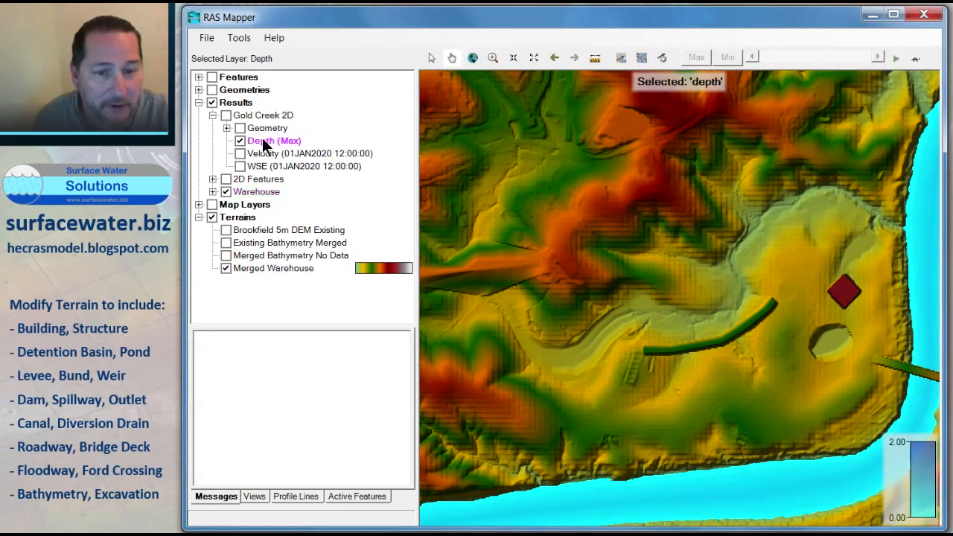
click(213, 192)
double_click(261, 217)
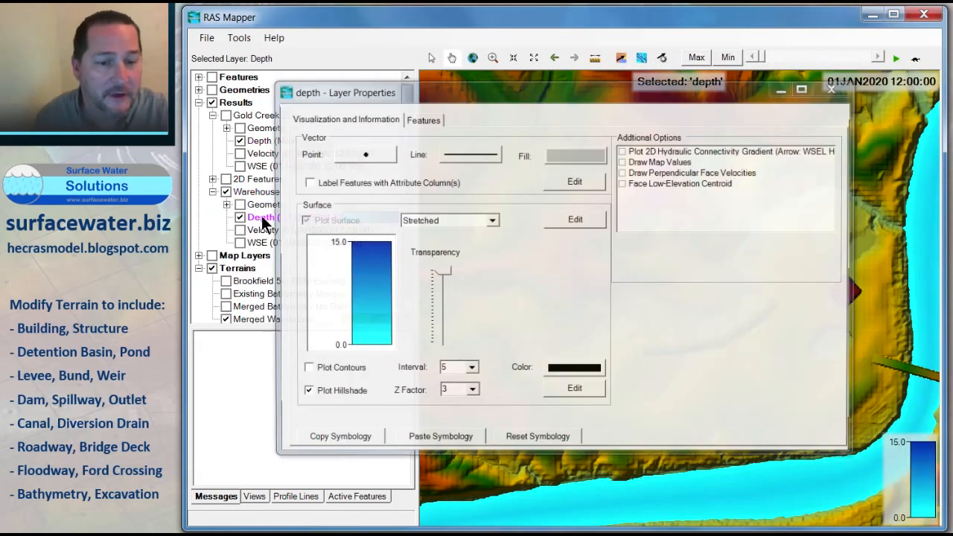
click(352, 275)
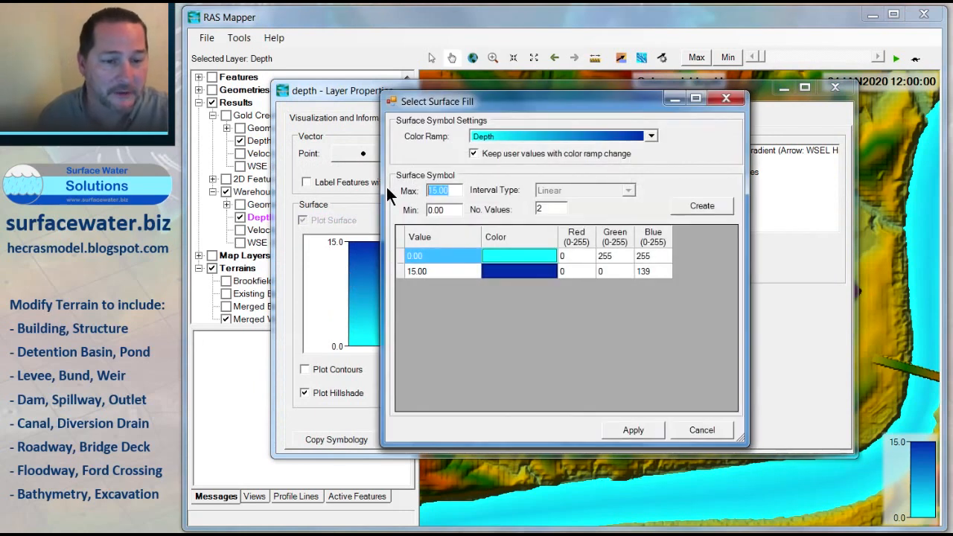
text(10)
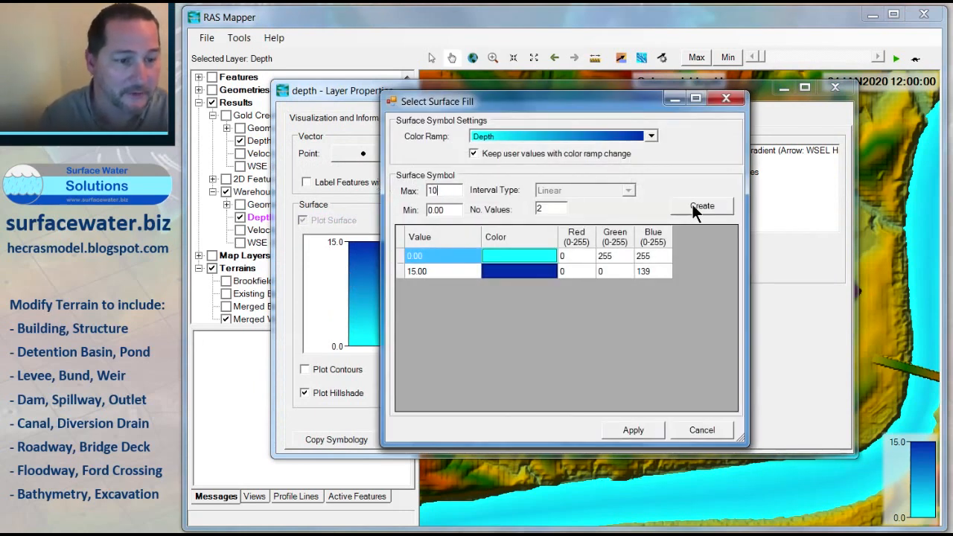
click(692, 206)
click(629, 429)
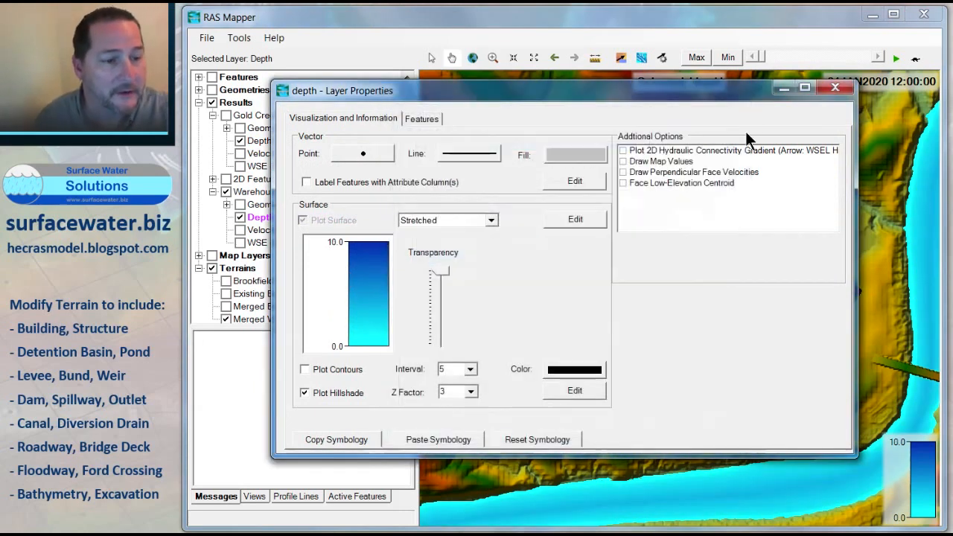
click(834, 91)
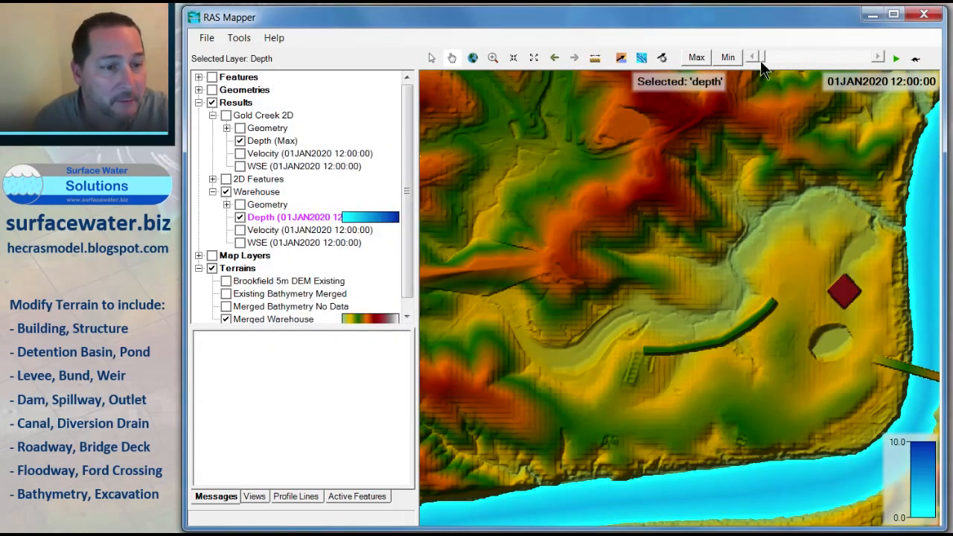
Step: Scrub the Warehouse depth results through the timesteps to around 14:11 and turn on particle tracing to review flow paths
drag(761, 56, 826, 59)
drag(692, 248, 660, 226)
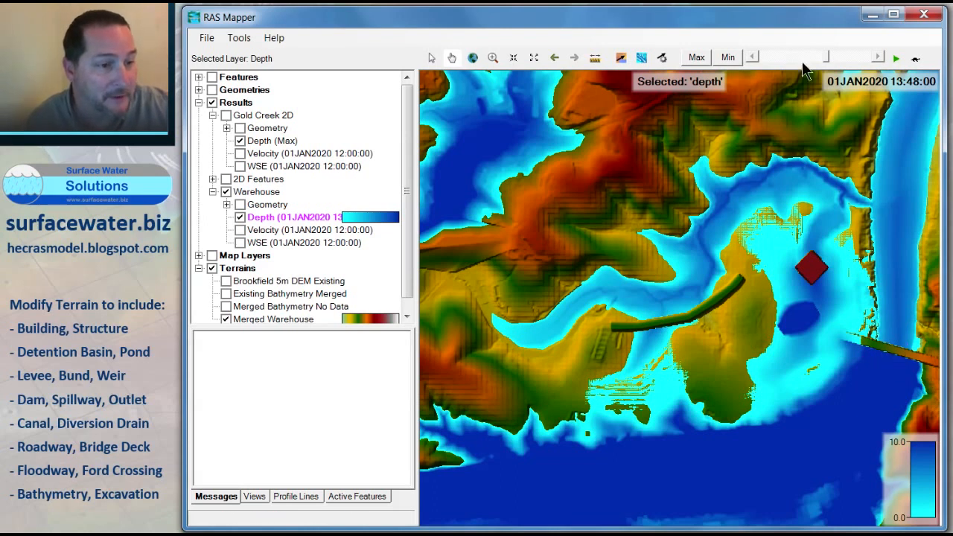
mouse_move(828, 63)
mouse_down()
mouse_move(782, 63)
mouse_move(814, 67)
mouse_up()
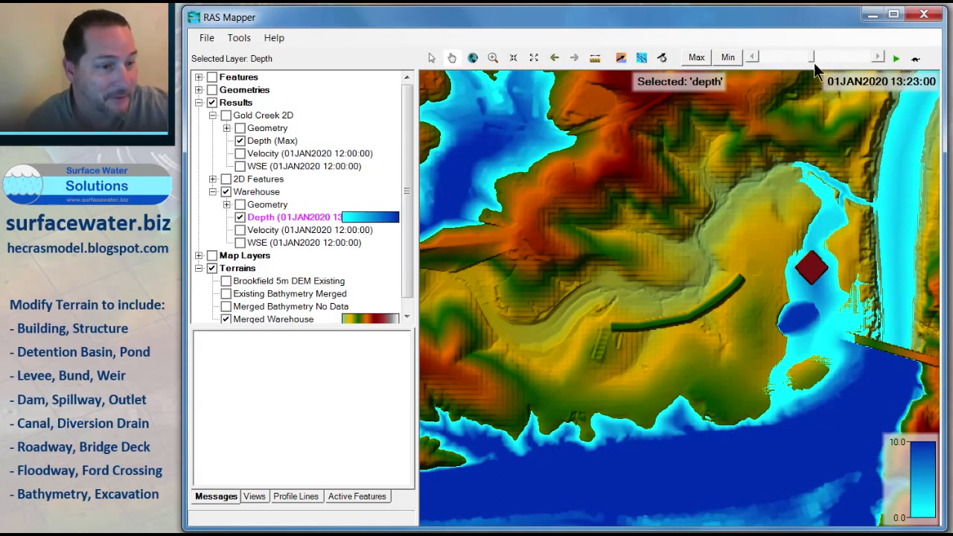
drag(816, 64, 864, 64)
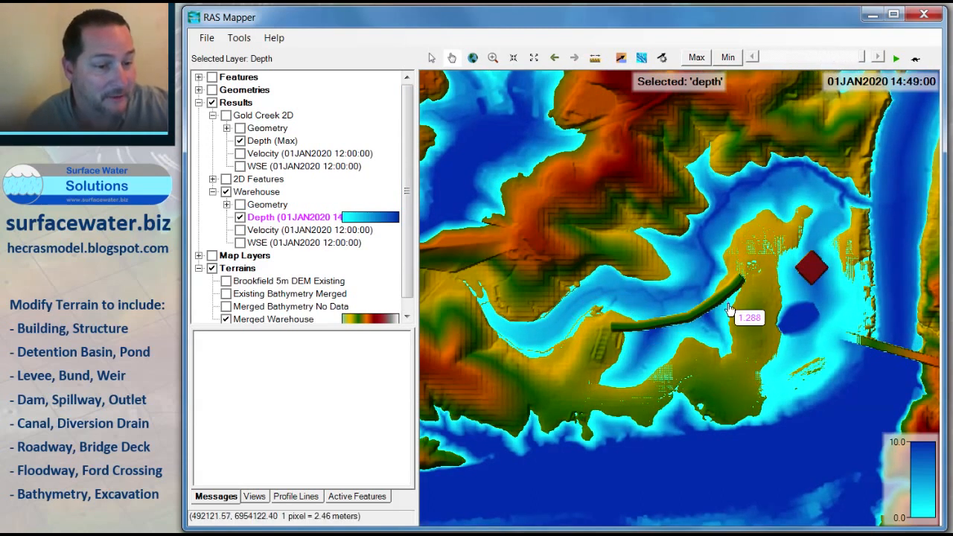
drag(860, 59, 840, 65)
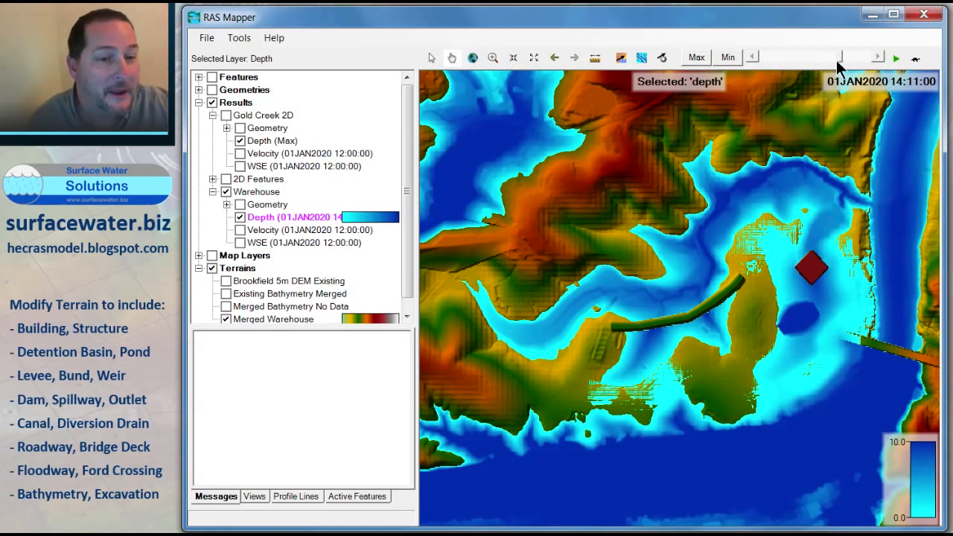
click(641, 59)
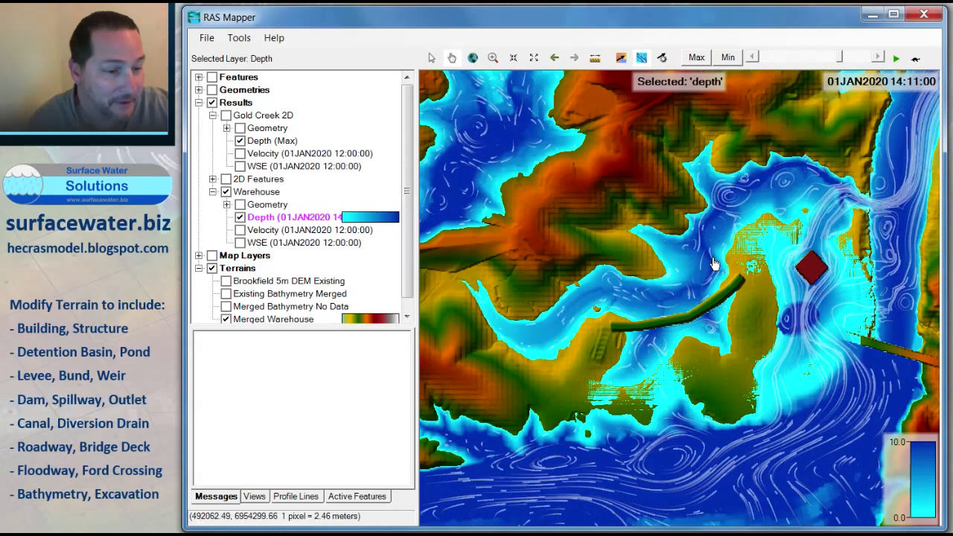